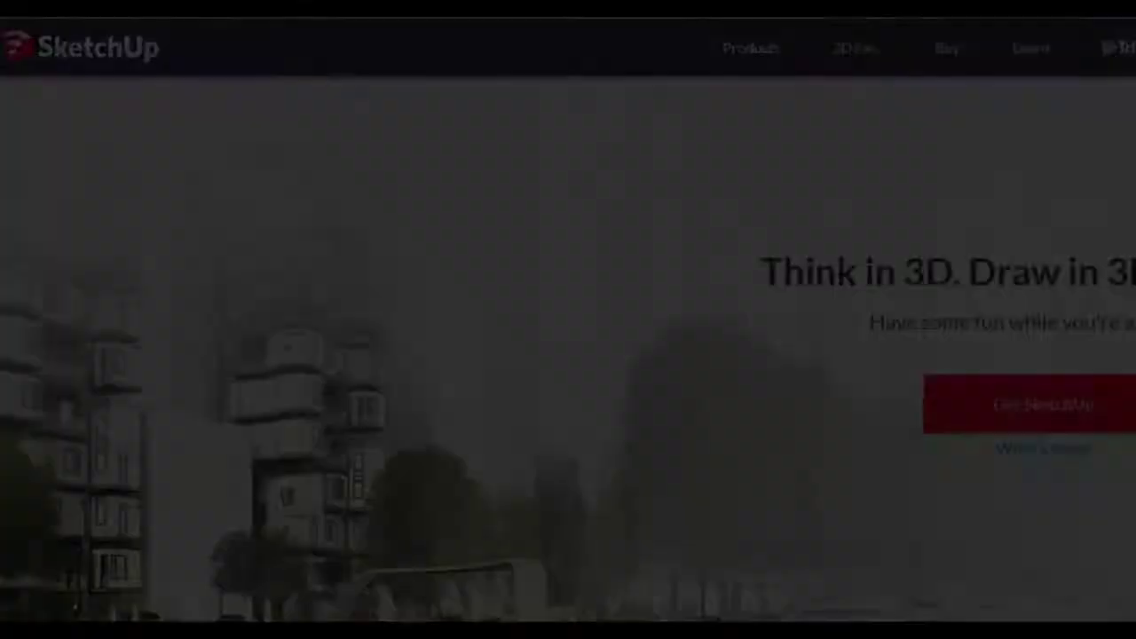
With the Paint Bucket, switch the materials library to the Tile category.
scroll(496, 346, up, 3)
scroll(486, 363, up, 2)
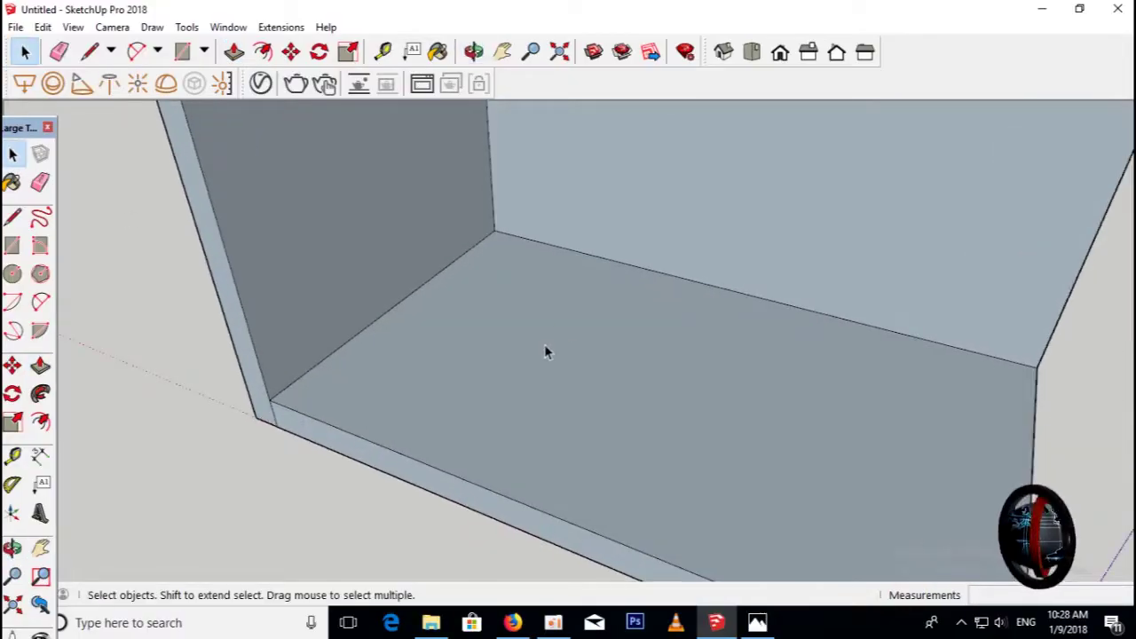
key(b)
click(884, 239)
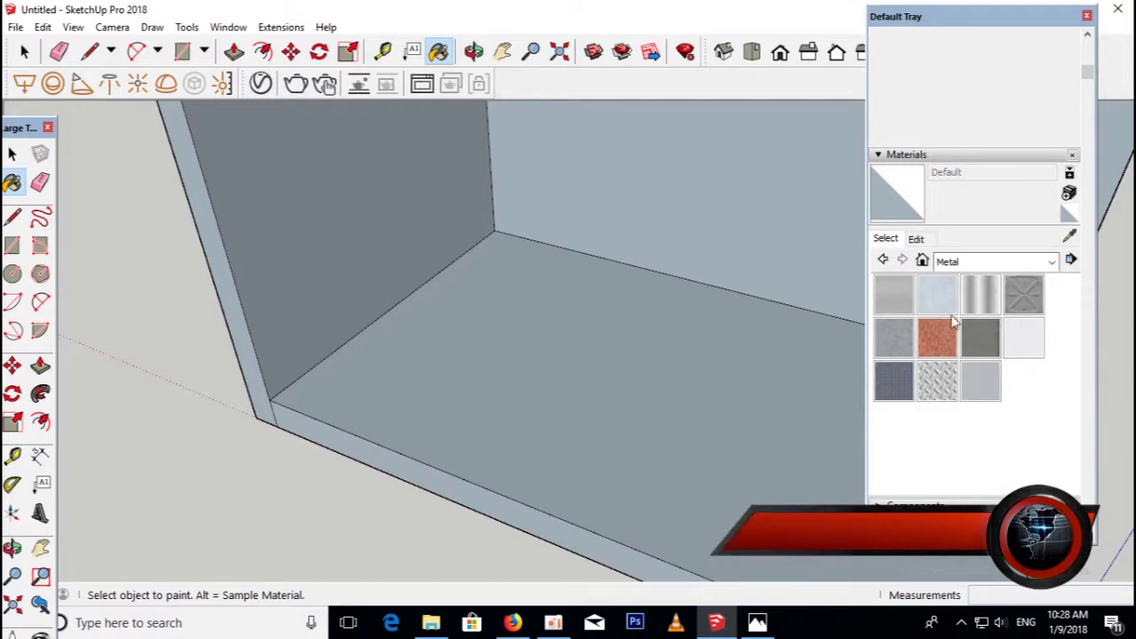
click(985, 262)
click(972, 454)
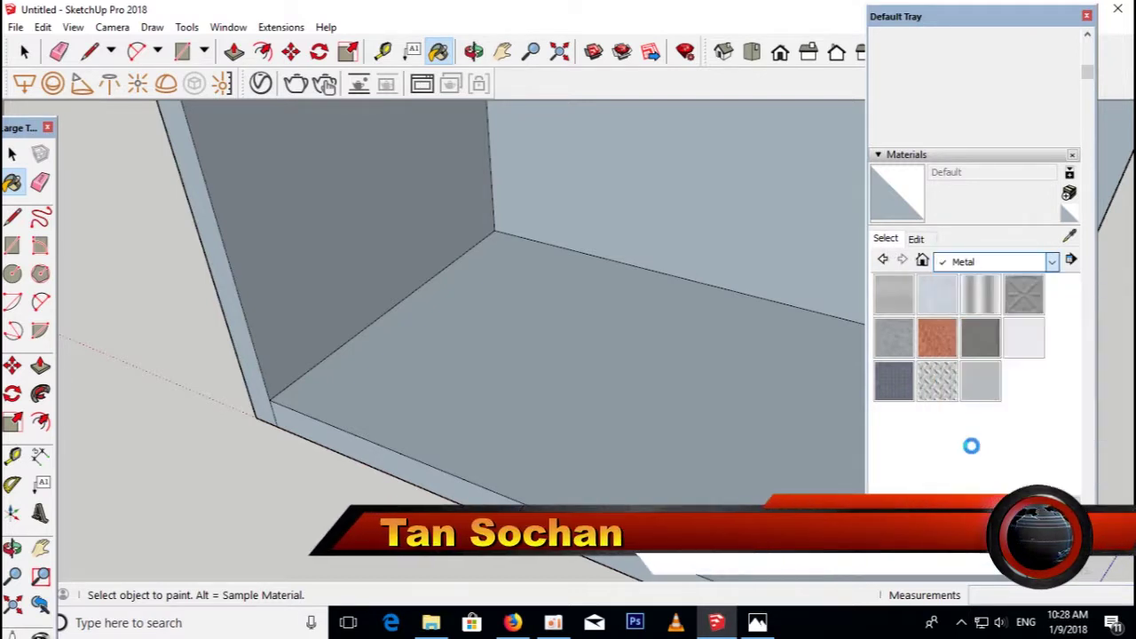
click(994, 261)
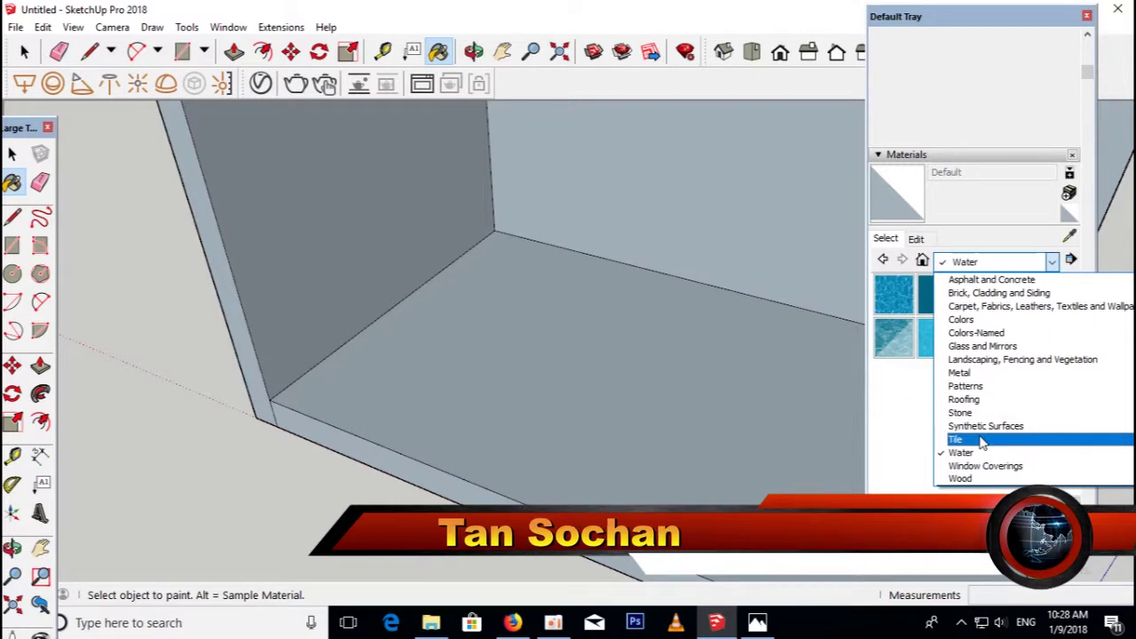
click(981, 441)
Paint the floor with Wood Square Tile 01 and bring up its material settings.
scroll(992, 404, down, 3)
scroll(992, 401, down, 3)
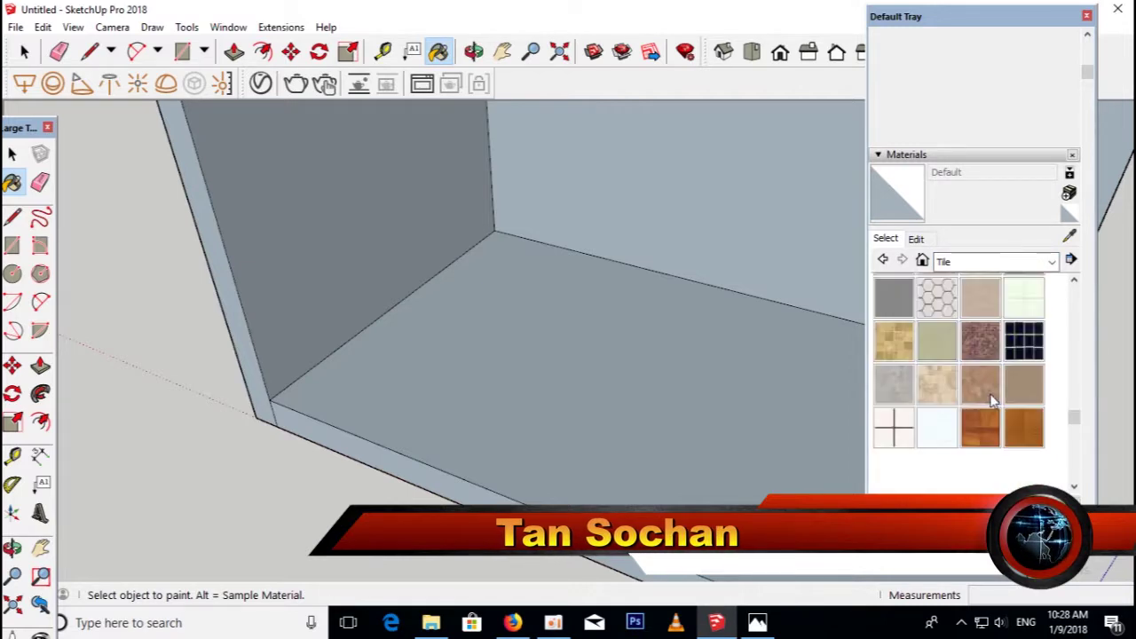
click(980, 427)
click(638, 432)
scroll(633, 411, up, 2)
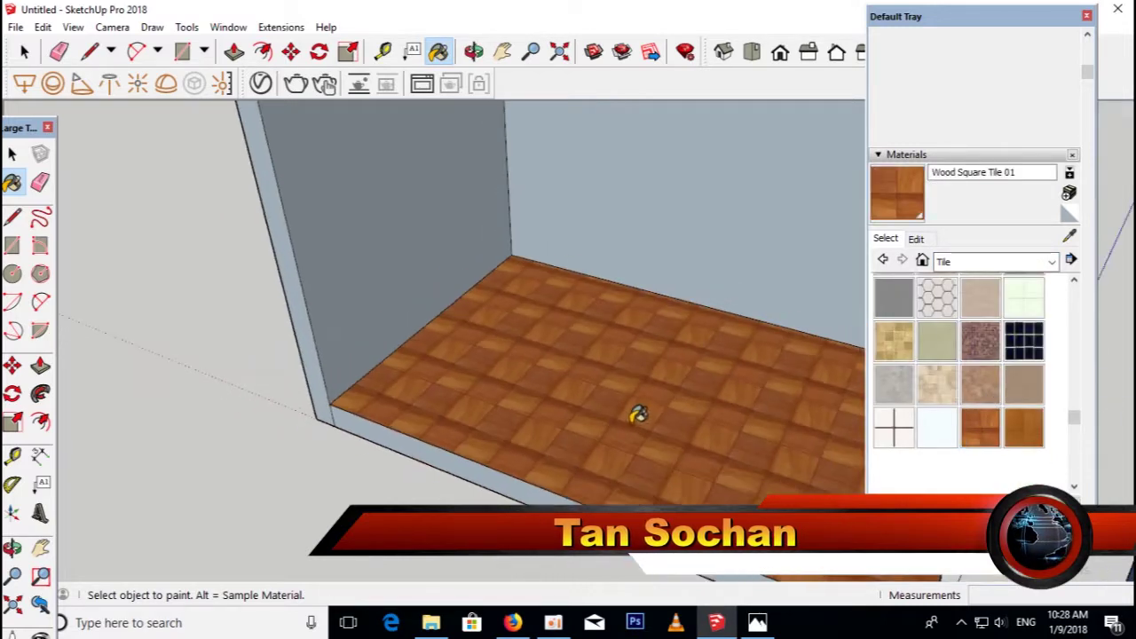
scroll(701, 304, up, 3)
scroll(701, 304, up, 2)
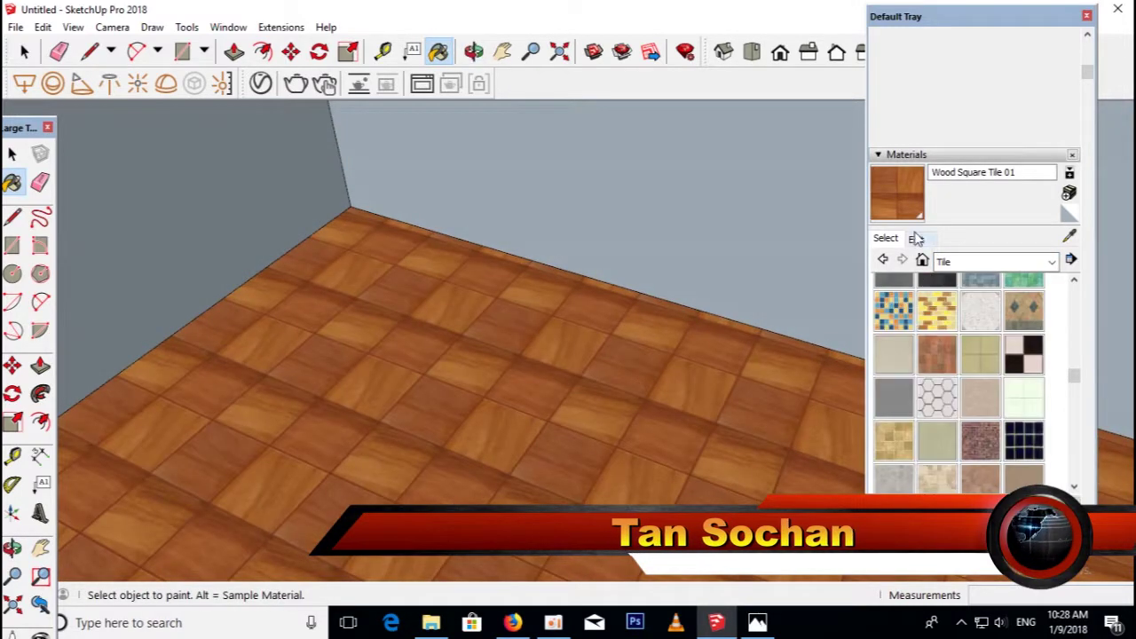
click(915, 239)
Resize the floor texture to 605mm squares and reposition it on the floor.
click(914, 428)
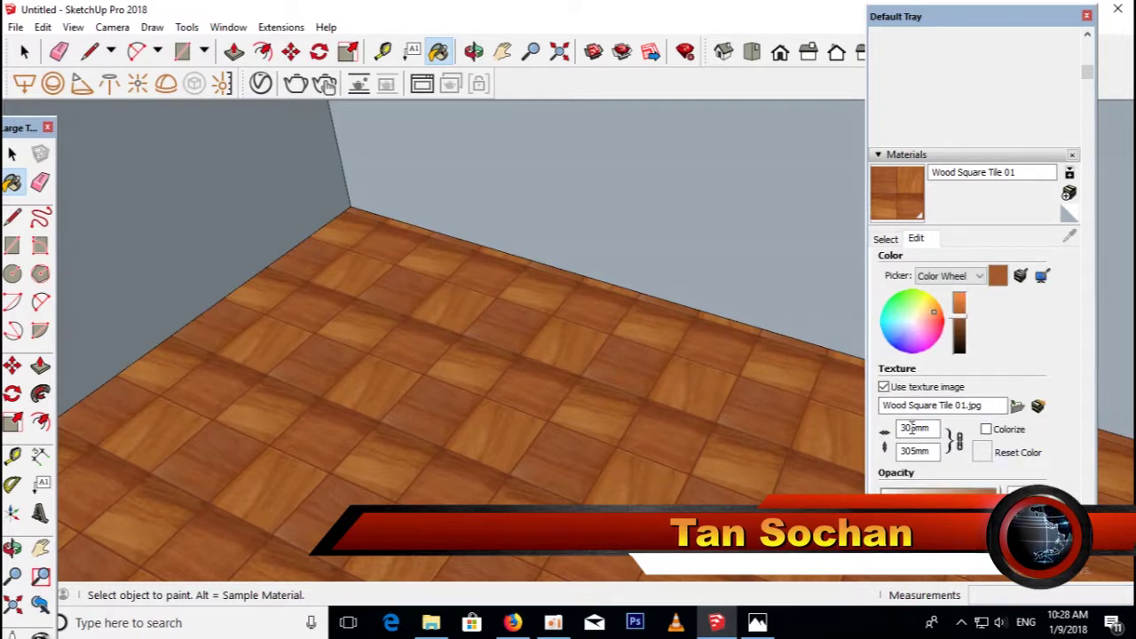
key(BackSpace)
text(6)
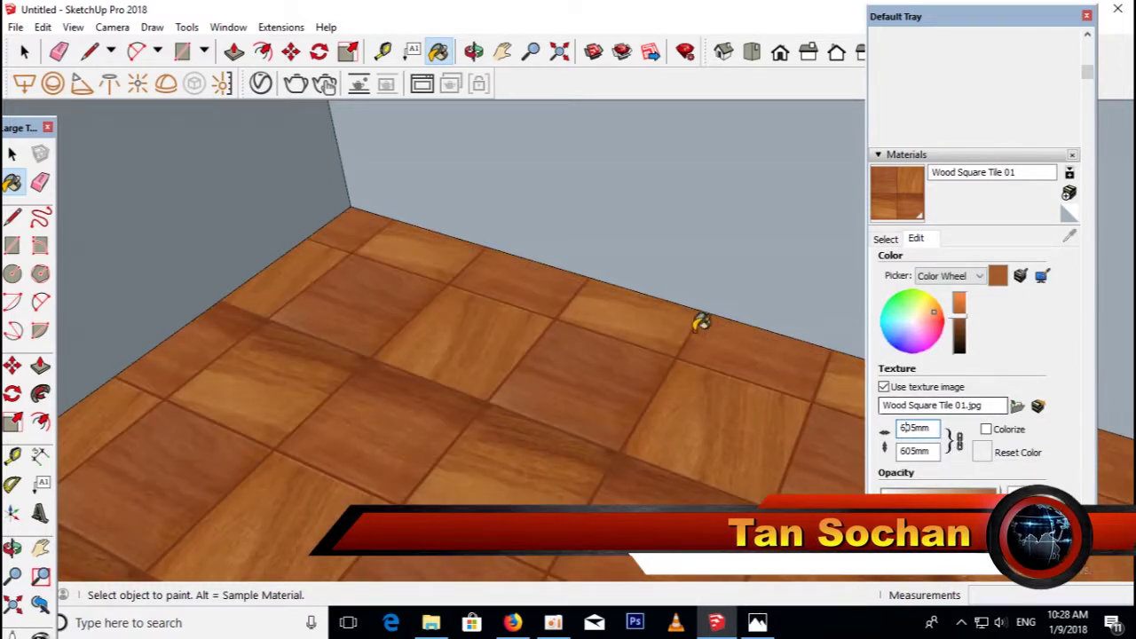
click(12, 154)
right_click(423, 418)
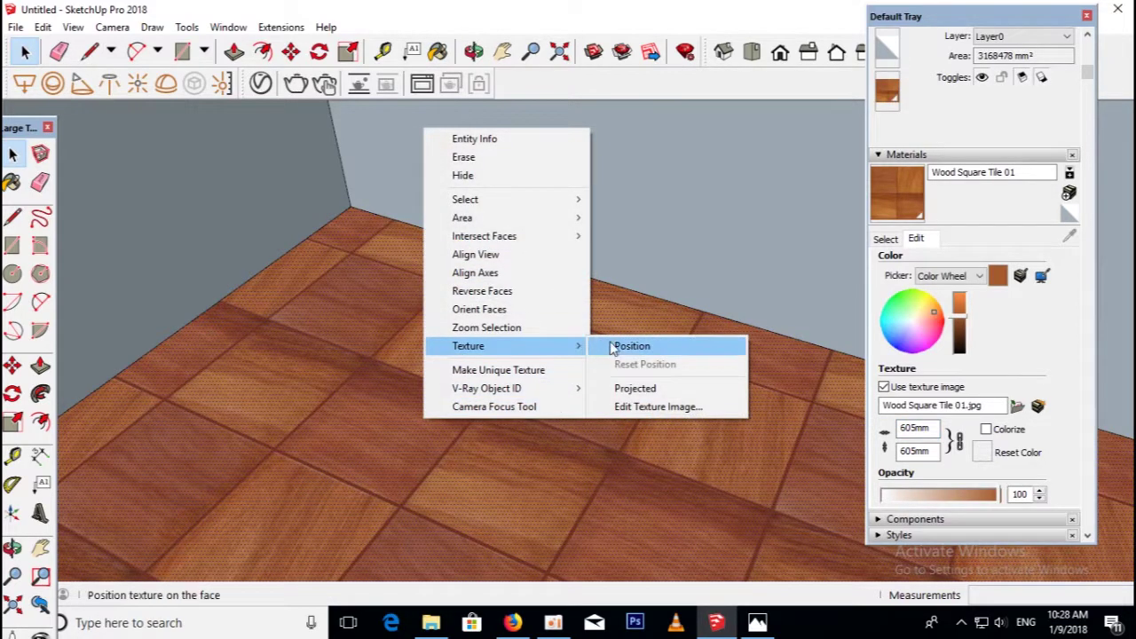
click(617, 348)
shift+middle_drag(543, 360, 527, 306)
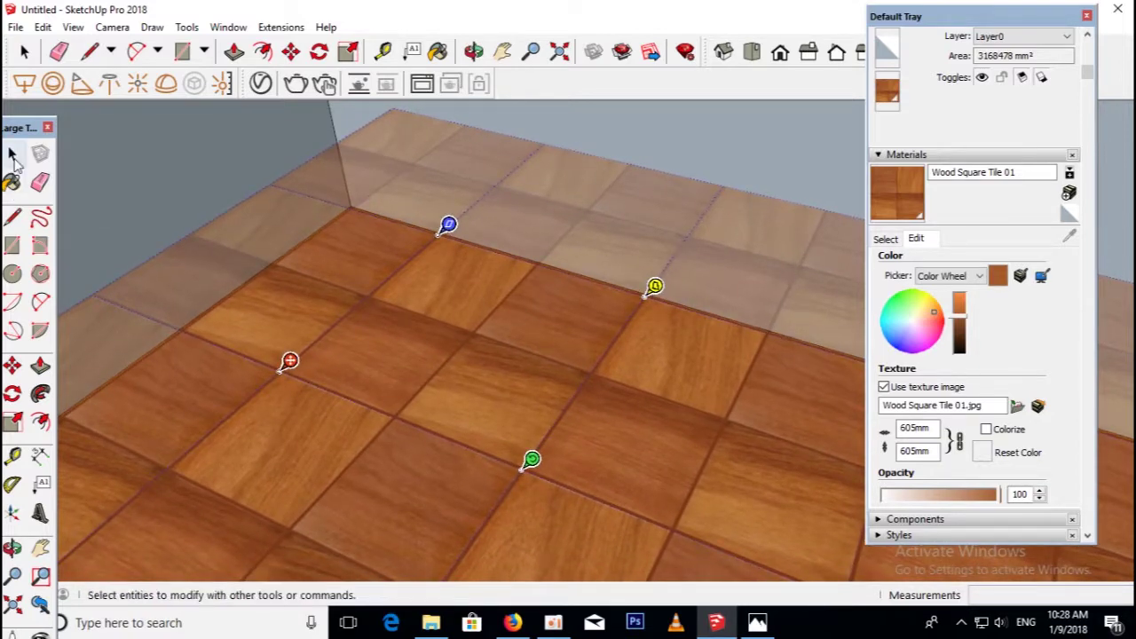
click(12, 154)
Start a 150mm tape-measure guide up the wall from the floor corner.
scroll(546, 289, down, 2)
scroll(532, 287, down, 3)
middle_drag(460, 359, 530, 328)
scroll(596, 292, up, 2)
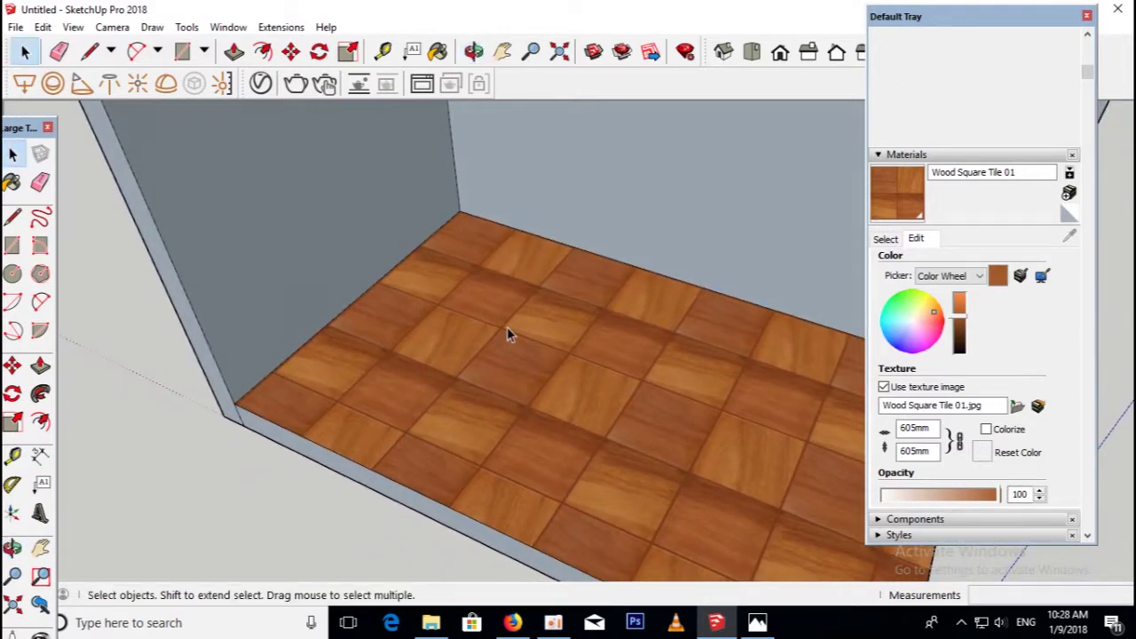
key(t)
click(373, 284)
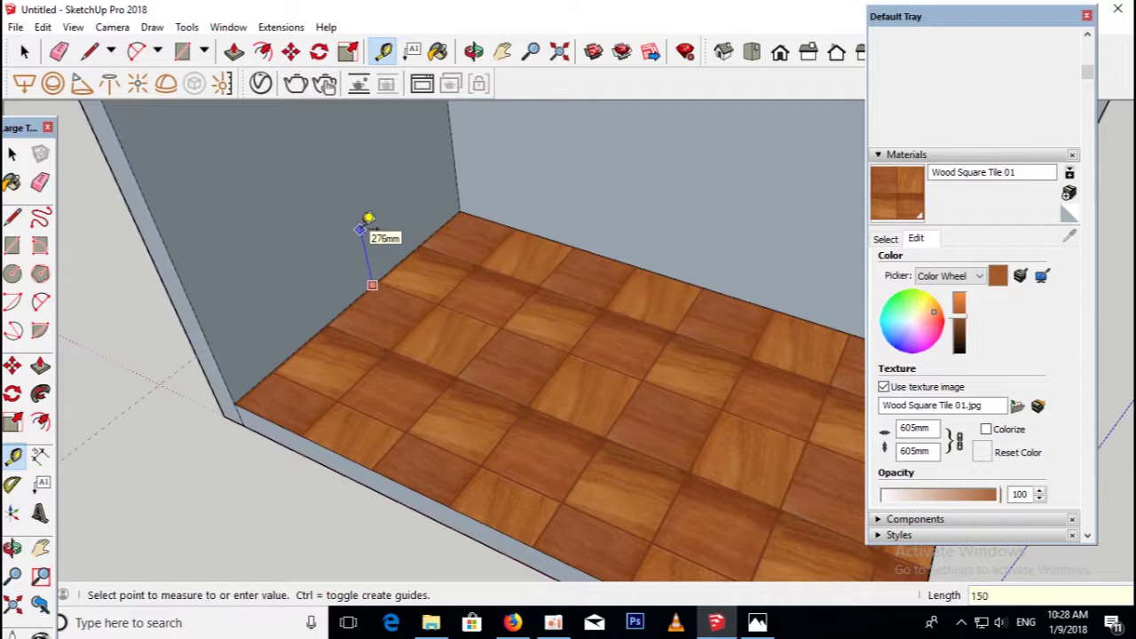
Place 150mm guides and draw the skirting rectangle along the base of the walls.
key(Return)
click(515, 211)
click(460, 187)
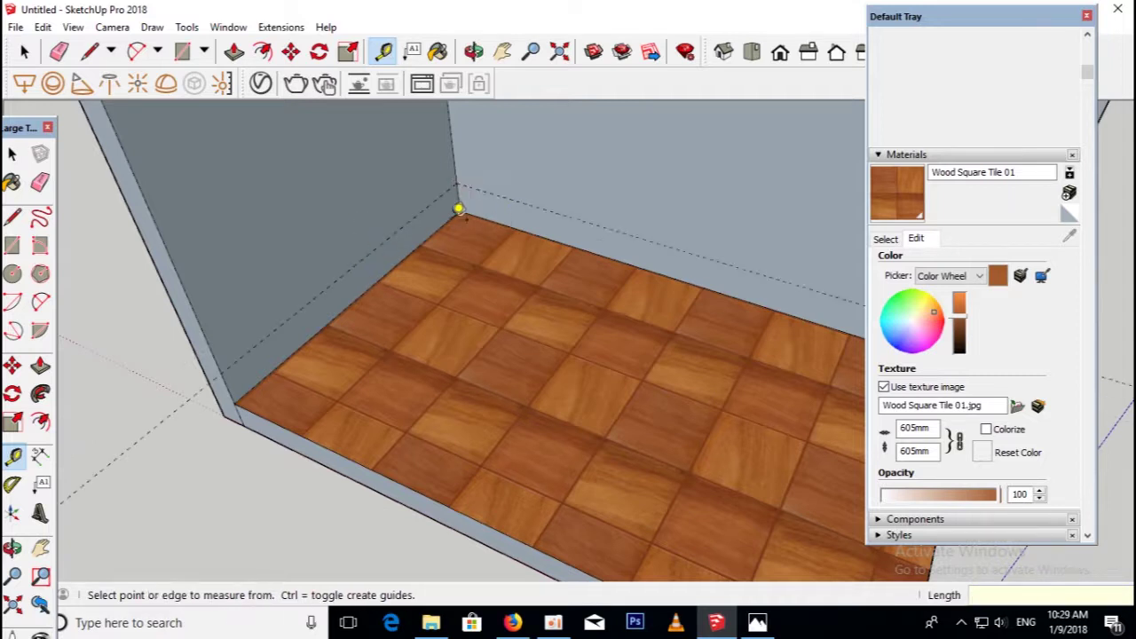
key(r)
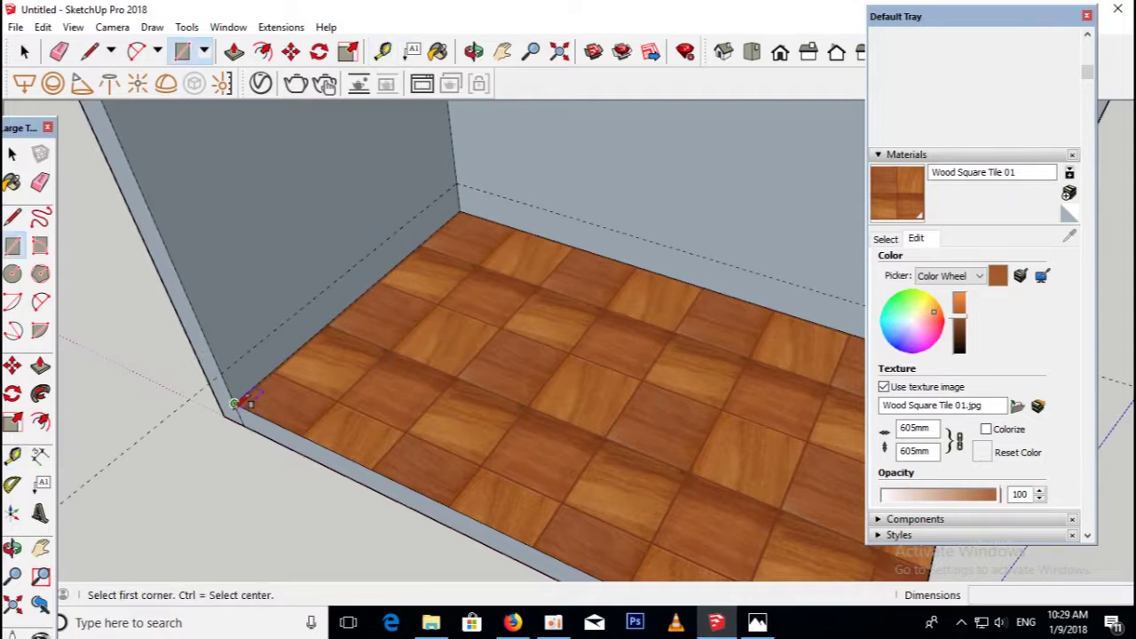
click(233, 404)
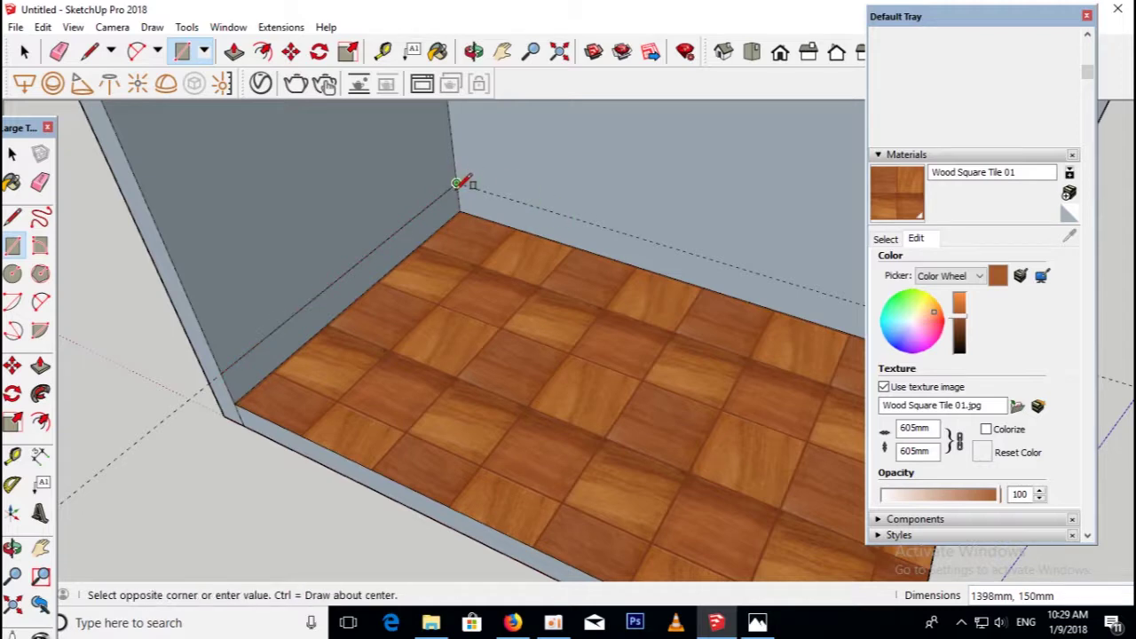
scroll(460, 184, down, 3)
scroll(781, 277, up, 4)
click(826, 313)
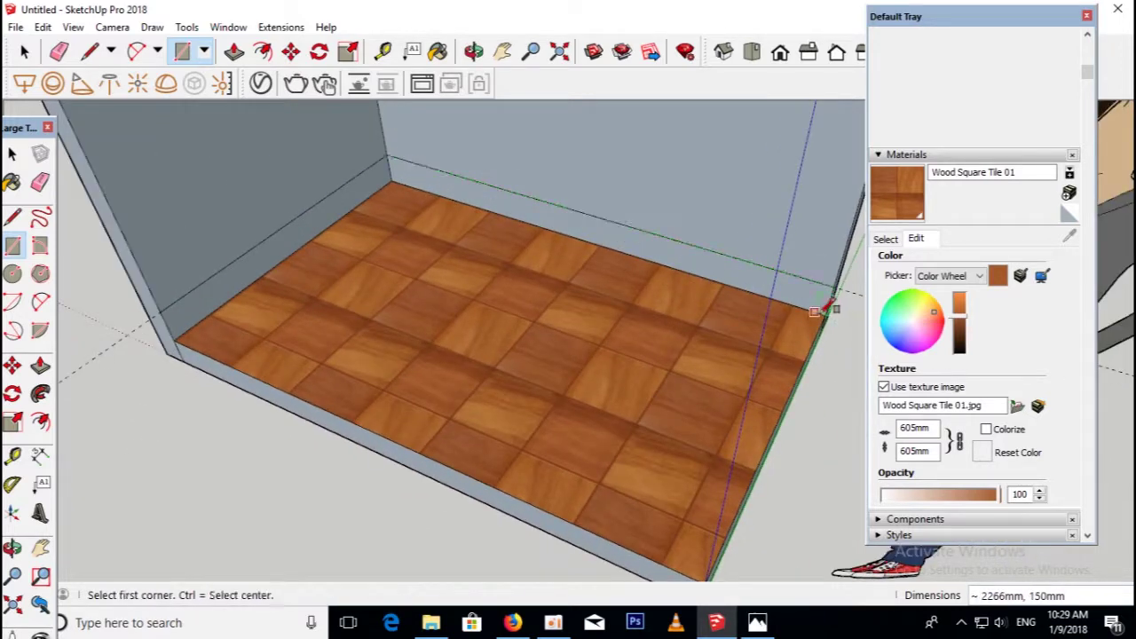
scroll(329, 172, up, 2)
scroll(443, 274, up, 4)
Push the back and left wall strips out 15mm.
key(p)
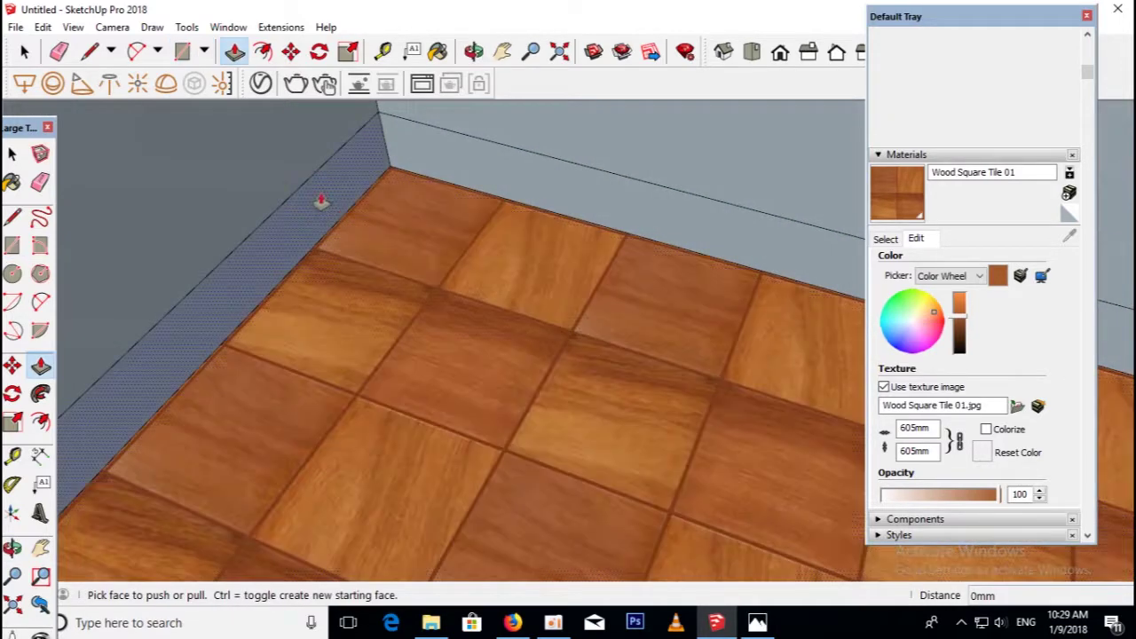
click(330, 203)
click(325, 198)
click(439, 169)
click(500, 172)
Paint both skirting strips with Wood Square Tile 01.
key(b)
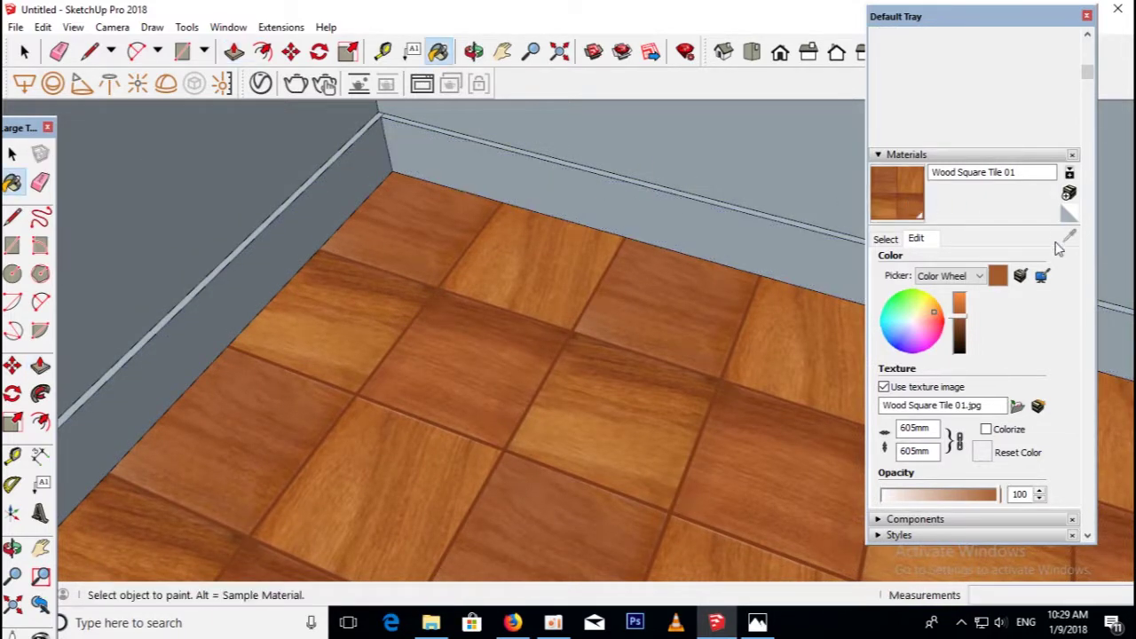
click(894, 239)
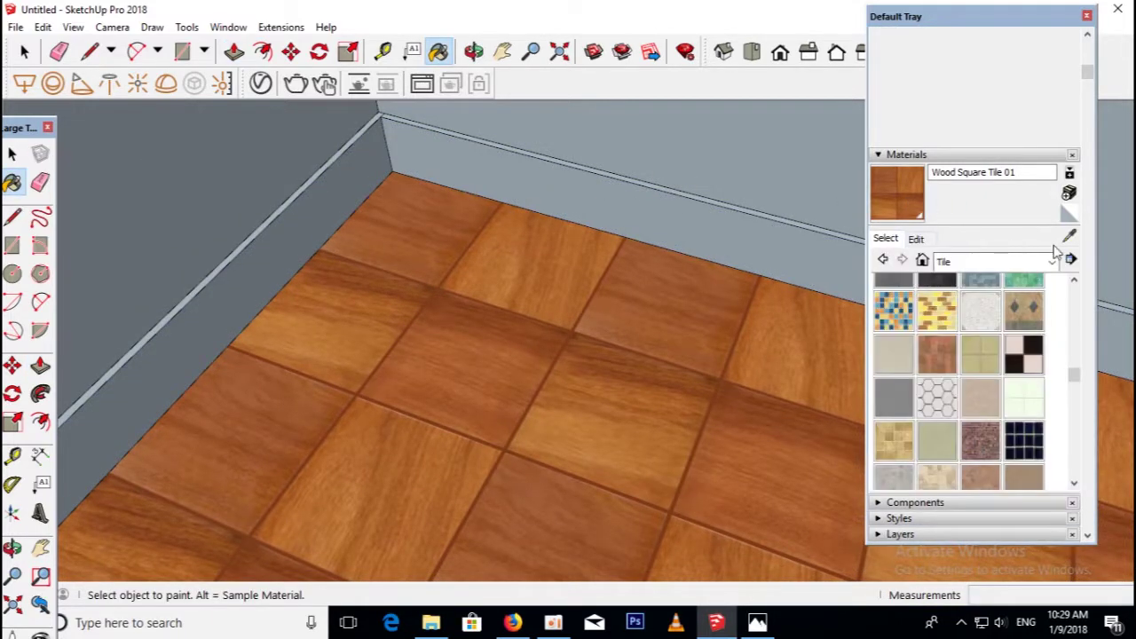
click(598, 190)
click(353, 174)
scroll(342, 142, up, 2)
scroll(319, 142, up, 3)
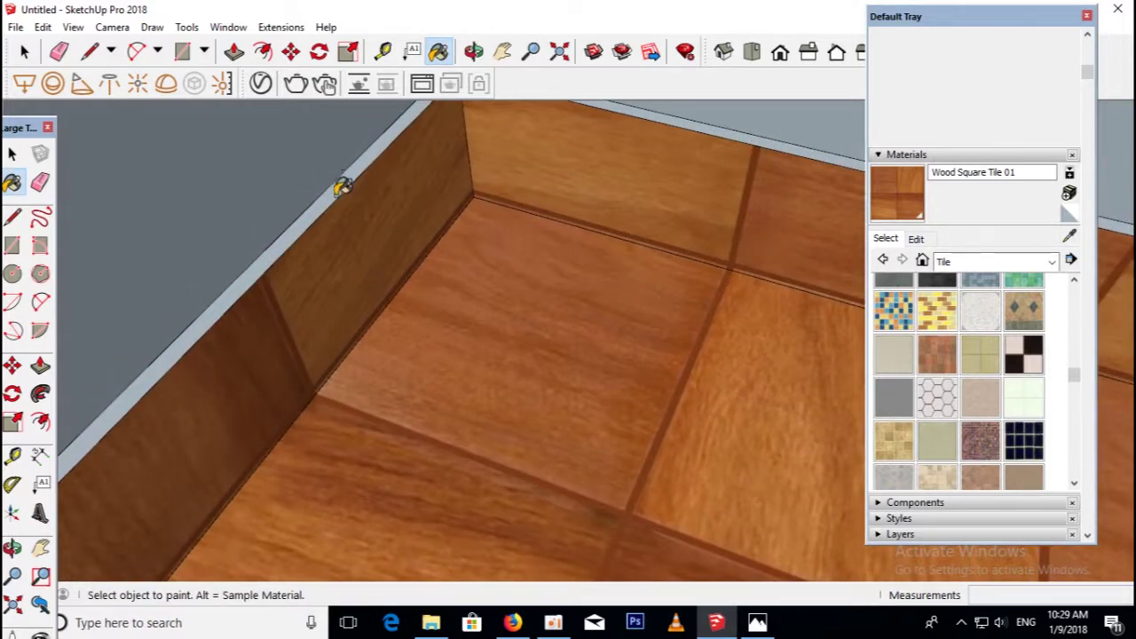
scroll(347, 216, down, 3)
scroll(548, 205, up, 3)
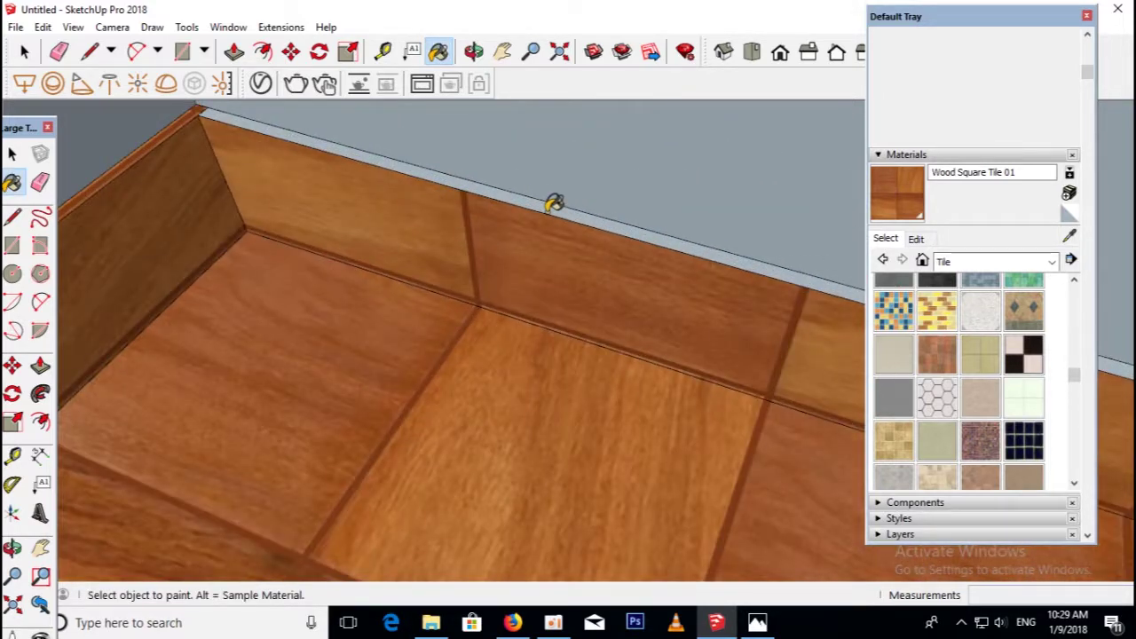
scroll(542, 226, down, 3)
scroll(513, 284, down, 3)
scroll(519, 249, down, 2)
mouse_move(525, 203)
middle_down()
mouse_move(507, 280)
mouse_move(479, 266)
middle_up()
click(13, 155)
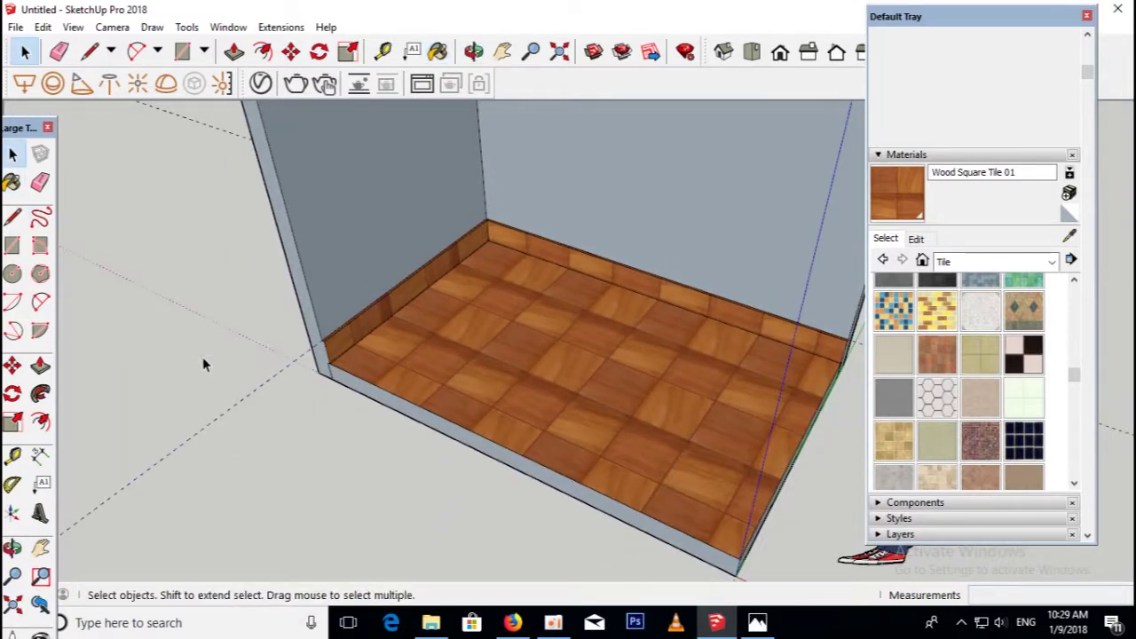
Switch the materials library to Colors and paint both walls light green Color F01.
middle_drag(186, 129, 646, 395)
scroll(634, 391, down, 2)
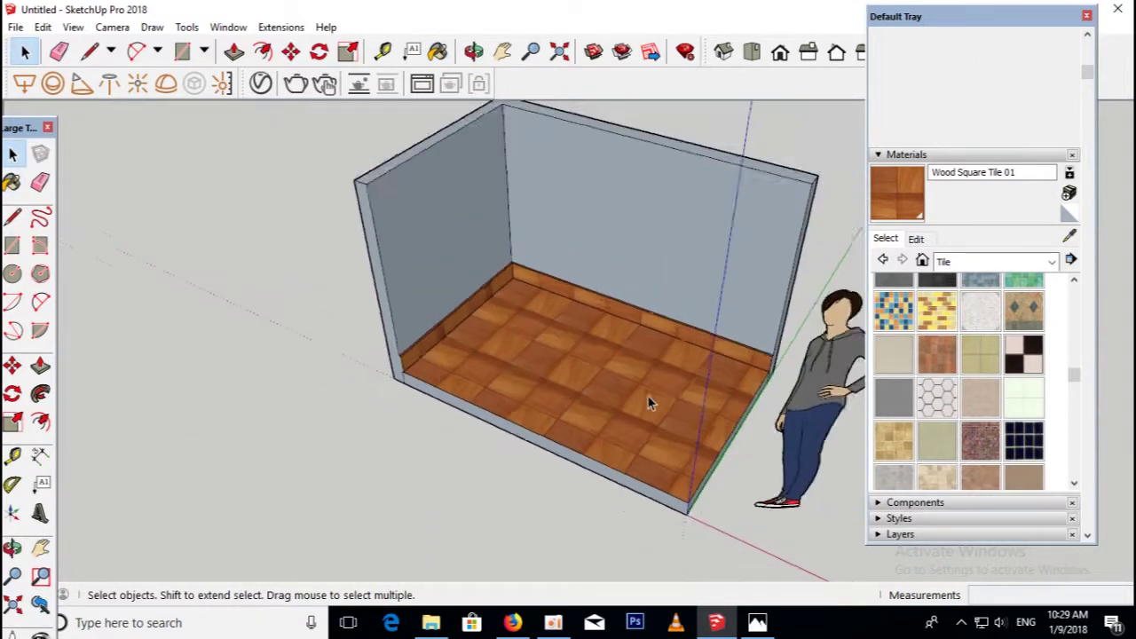
scroll(583, 373, up, 4)
right_click(583, 373)
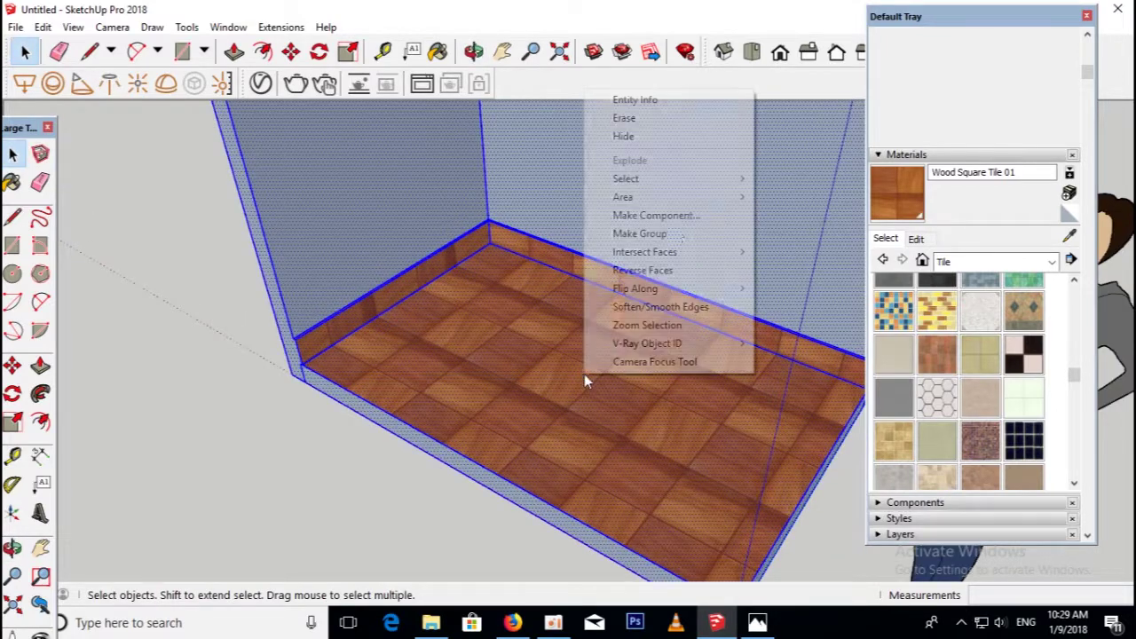
click(354, 417)
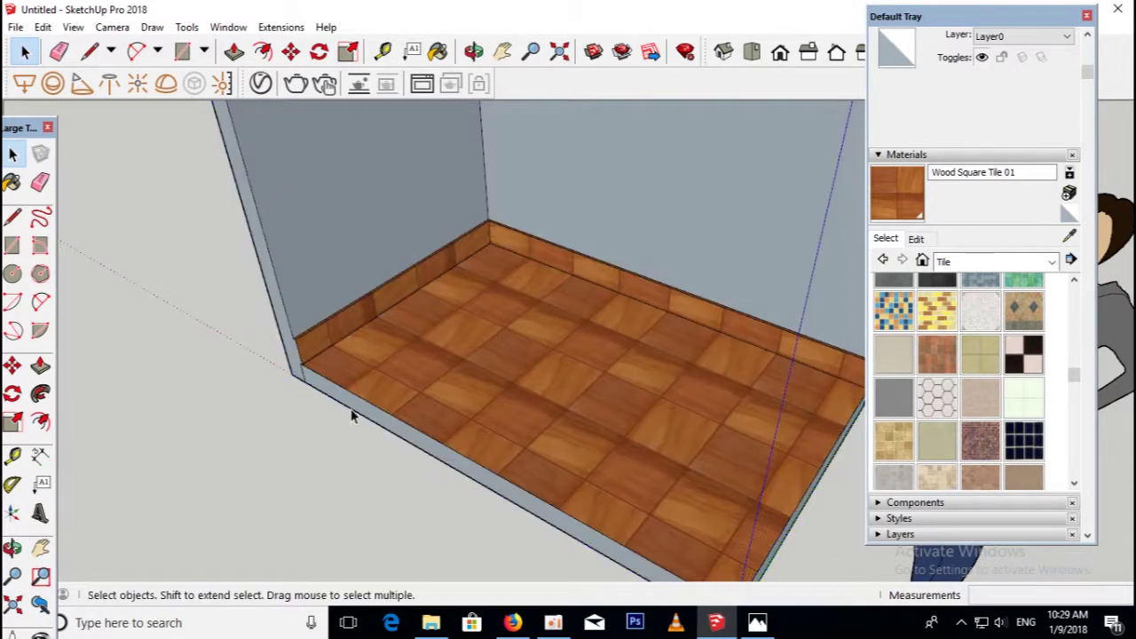
click(977, 267)
click(980, 318)
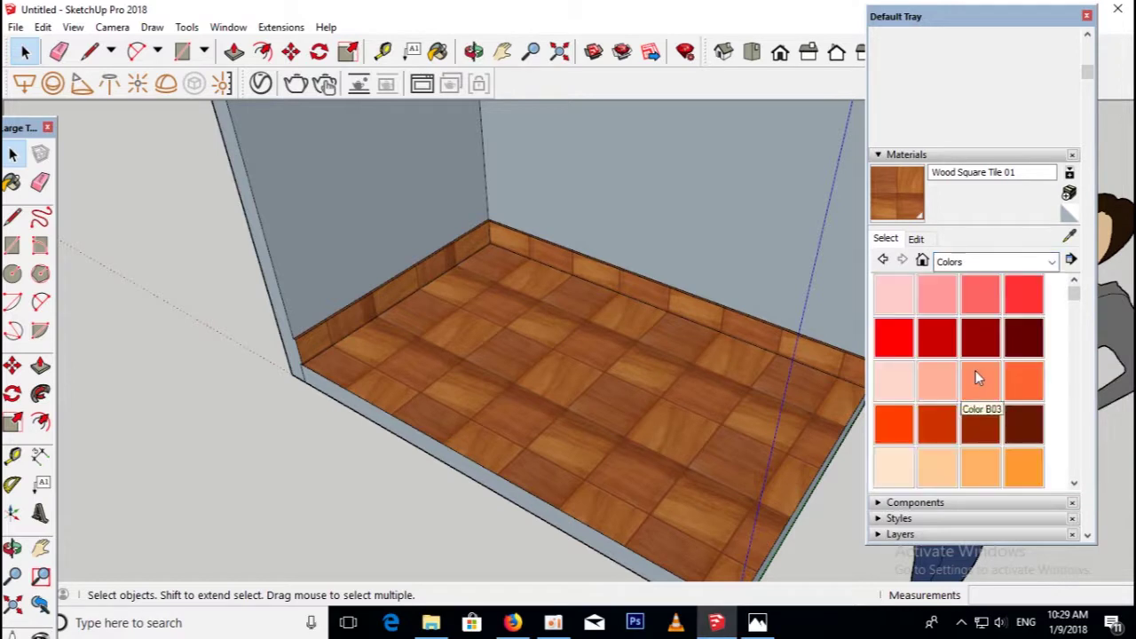
scroll(987, 409, down, 2)
scroll(1016, 397, down, 2)
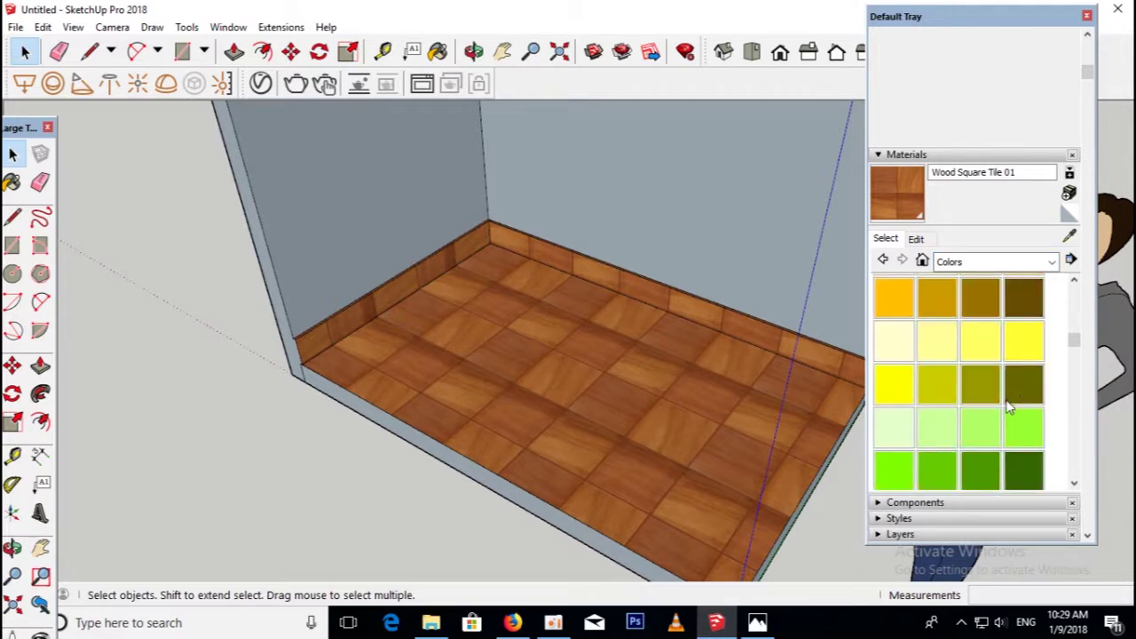
click(896, 427)
click(556, 170)
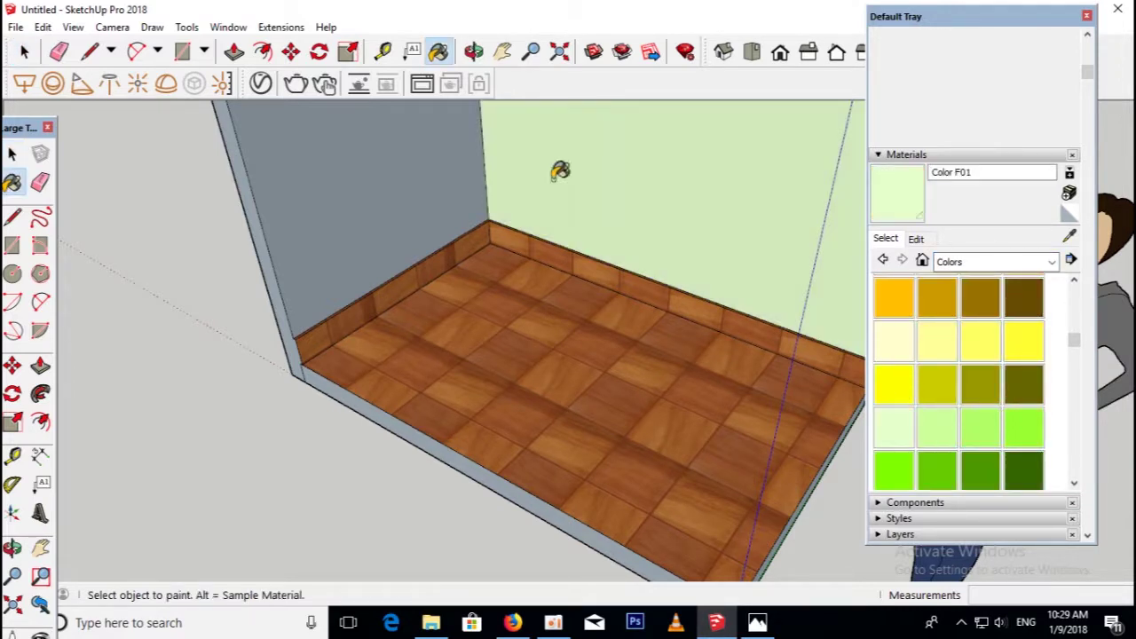
click(389, 216)
Repaint the back and left walls with grey Color M02.
scroll(939, 413, down, 3)
scroll(967, 408, up, 1)
scroll(937, 430, down, 4)
scroll(937, 433, down, 3)
scroll(938, 418, up, 1)
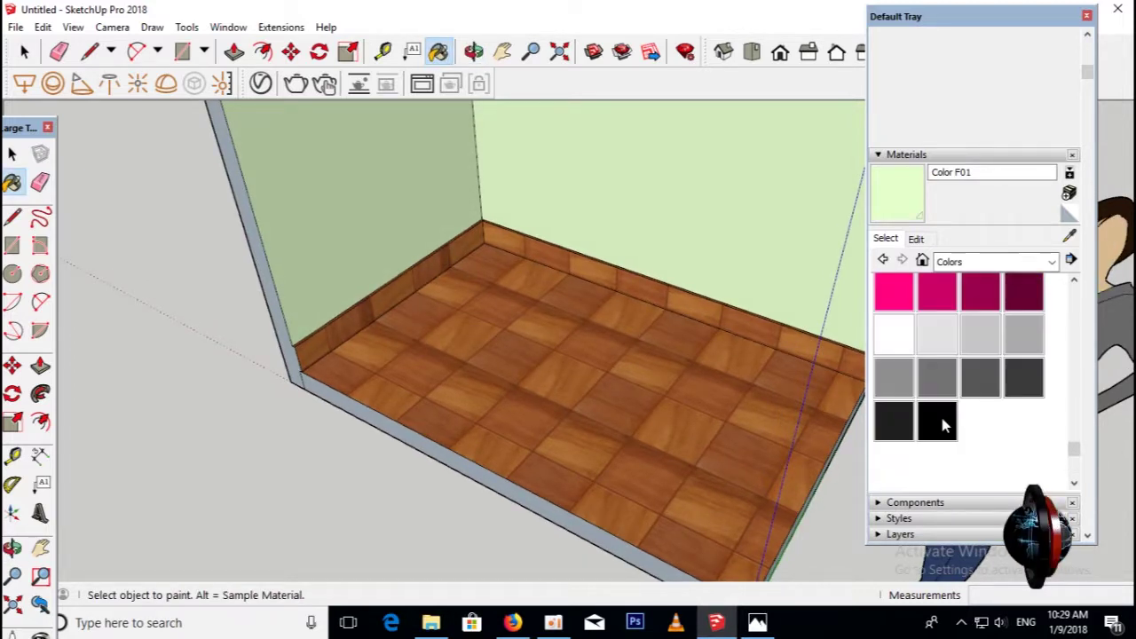
click(980, 336)
click(621, 189)
click(439, 161)
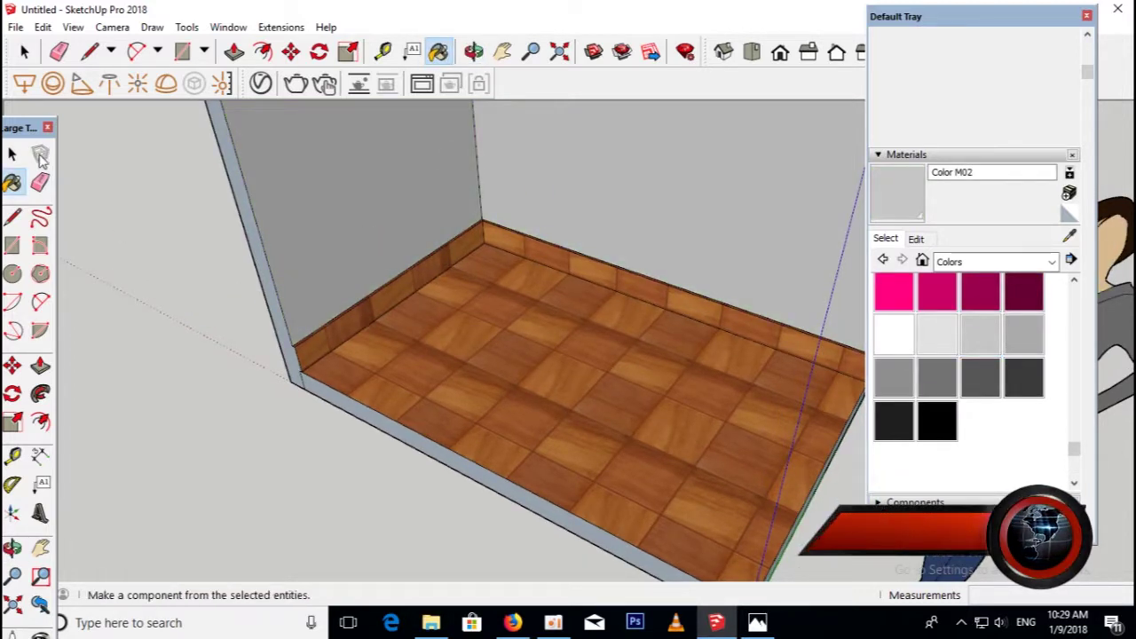
click(12, 154)
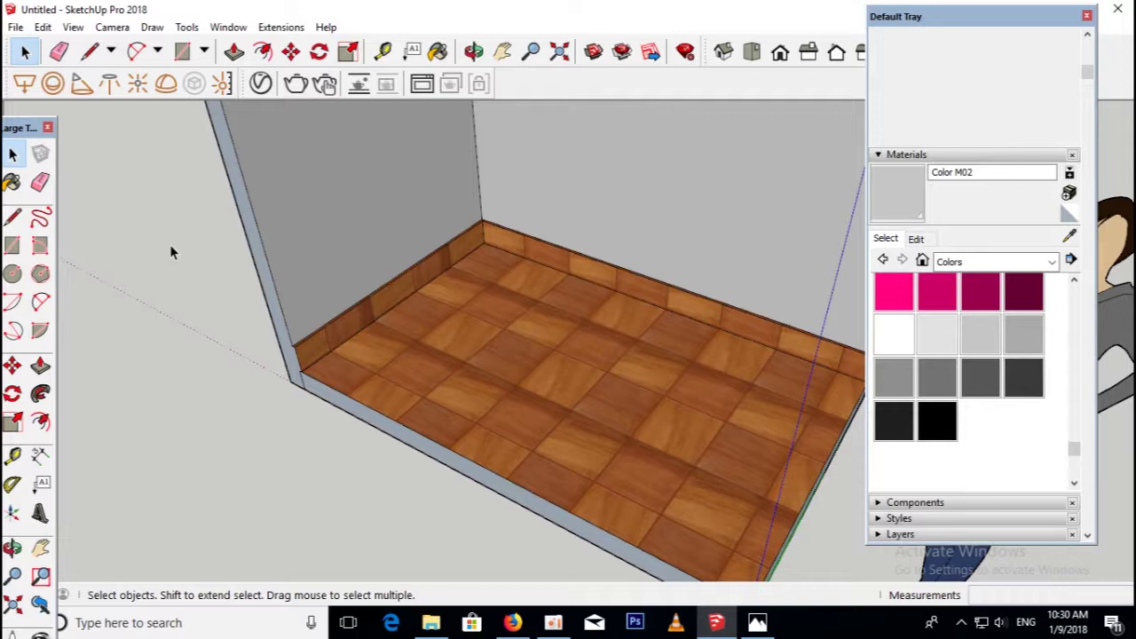
scroll(461, 301, up, 1)
scroll(488, 291, up, 1)
scroll(532, 274, up, 1)
scroll(510, 195, up, 1)
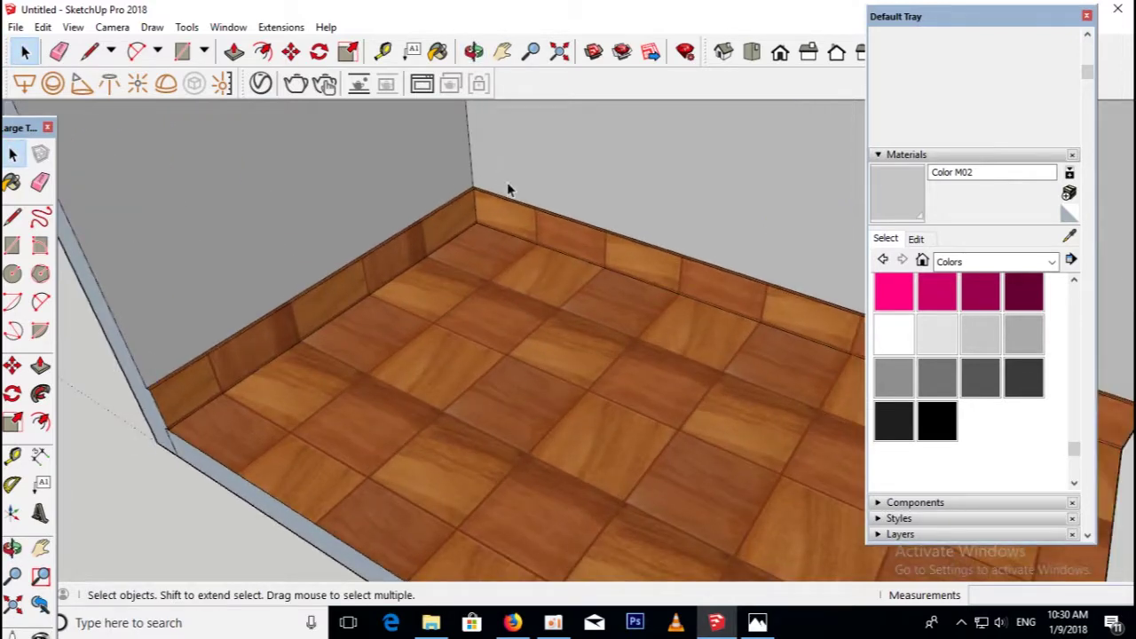
scroll(622, 514, up, 1)
click(741, 628)
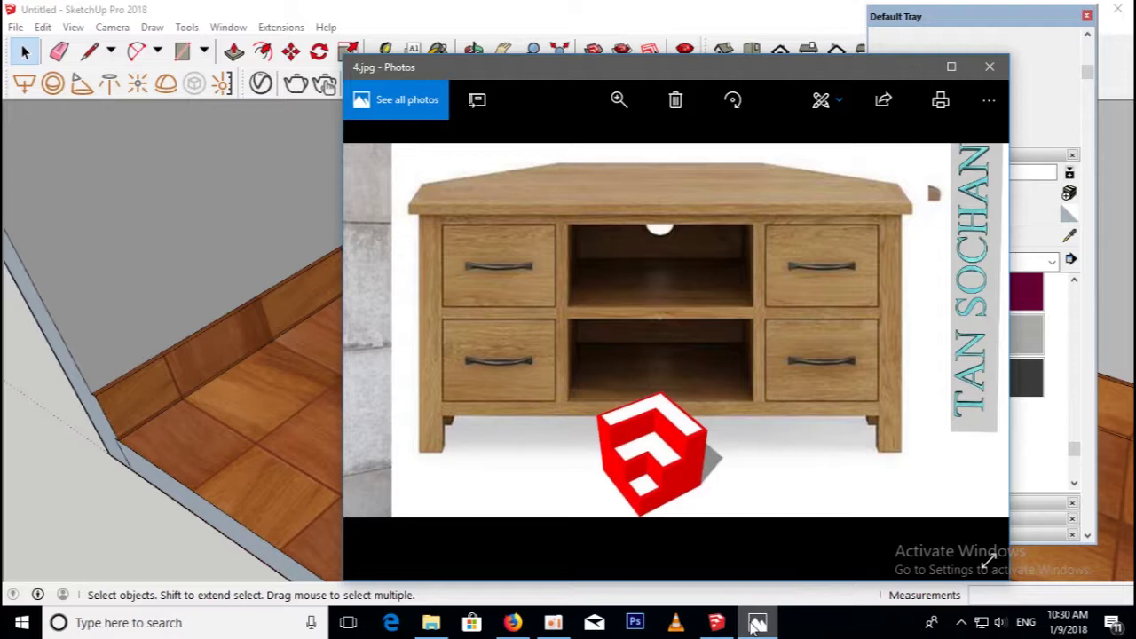
Place a dashed guide line 40mm from the floor edge.
click(754, 627)
mouse_move(642, 325)
middle_down()
mouse_move(634, 271)
mouse_move(645, 320)
mouse_move(639, 311)
middle_up()
key(t)
click(673, 282)
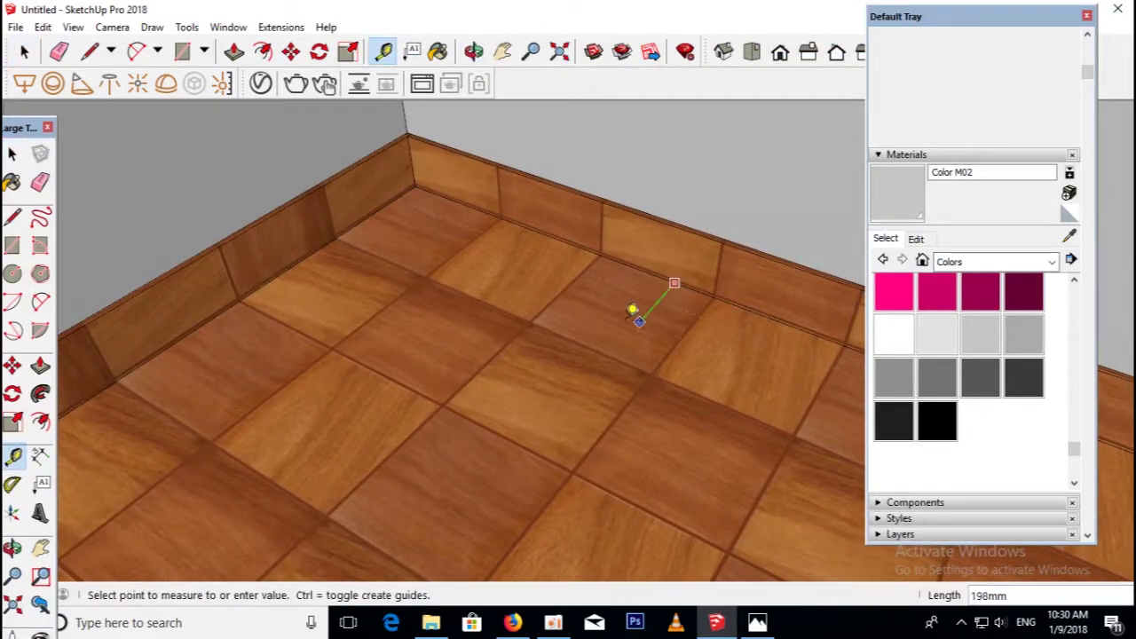
click(624, 337)
scroll(631, 299, down, 2)
click(616, 325)
scroll(616, 325, down, 2)
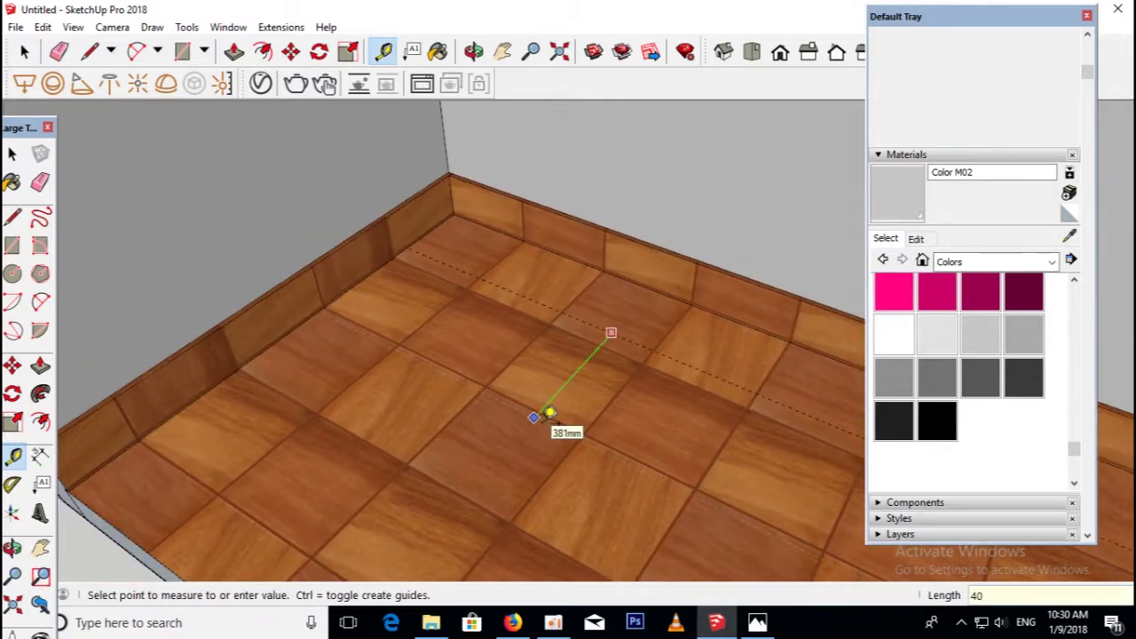
key(Return)
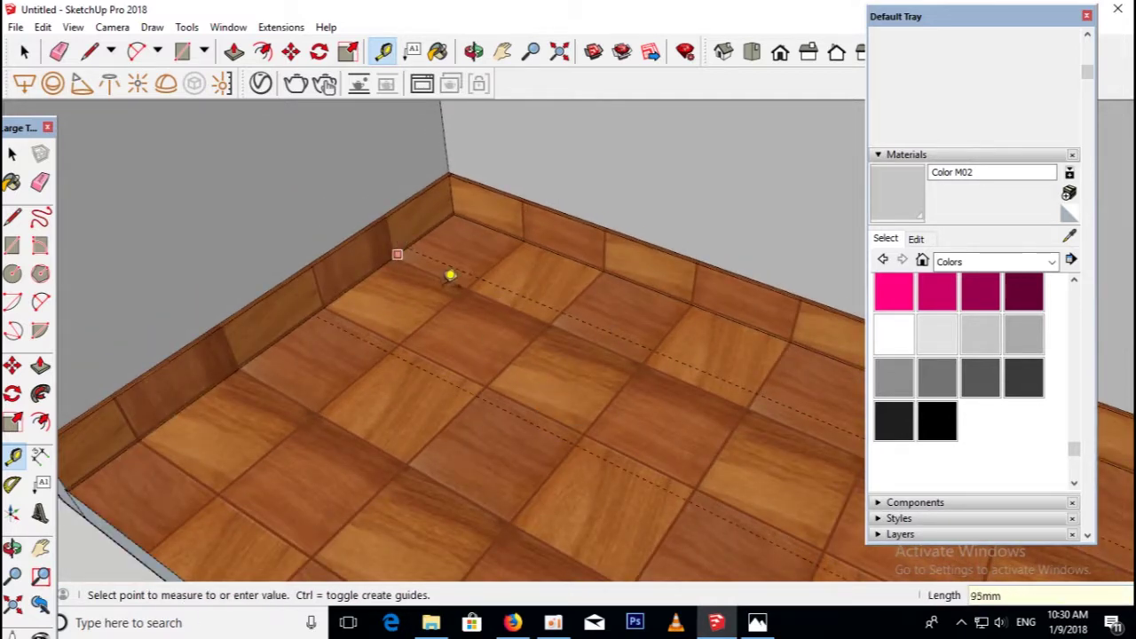
Compare the floor layout against the cabinet reference photo.
middle_drag(510, 326, 540, 334)
click(488, 304)
scroll(492, 302, down, 3)
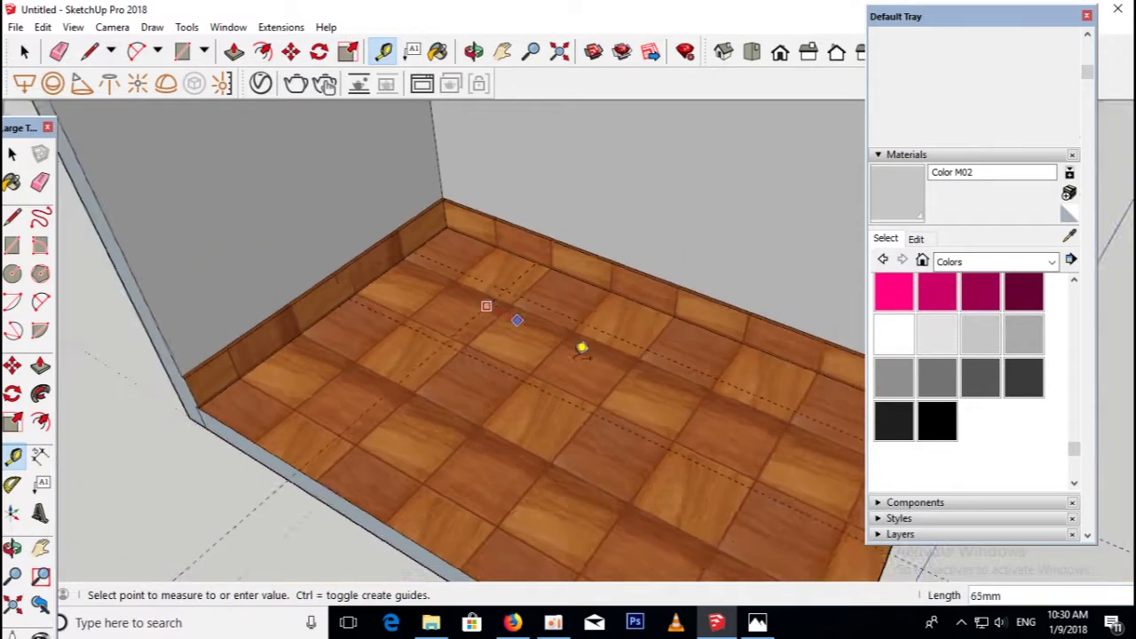
scroll(670, 413, up, 3)
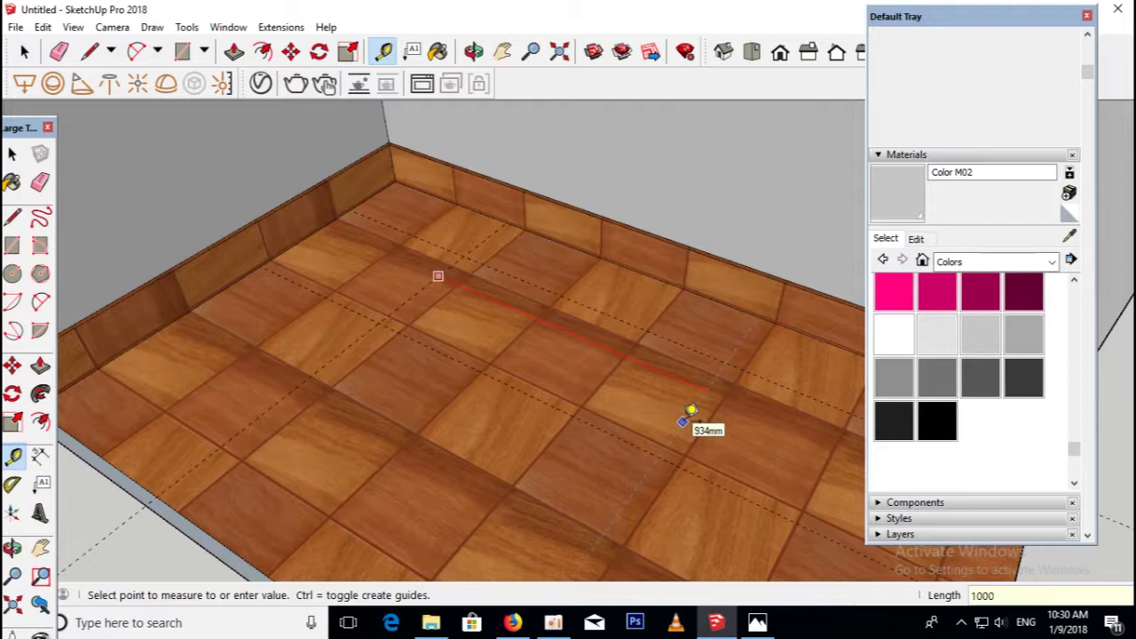
middle_drag(602, 371, 621, 373)
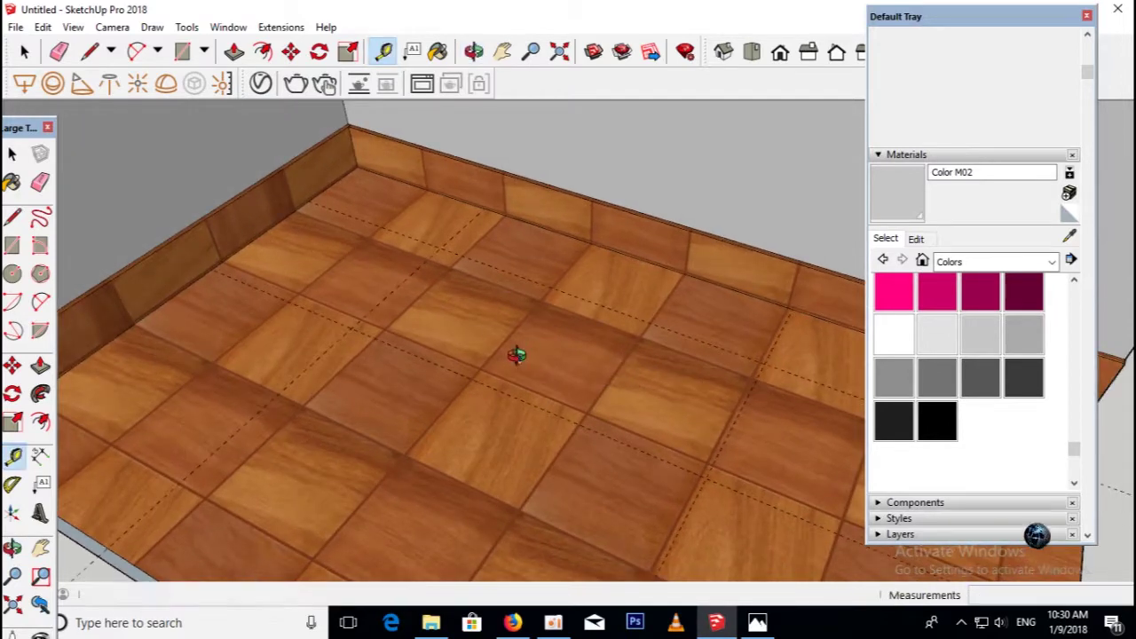
middle_drag(426, 325, 411, 332)
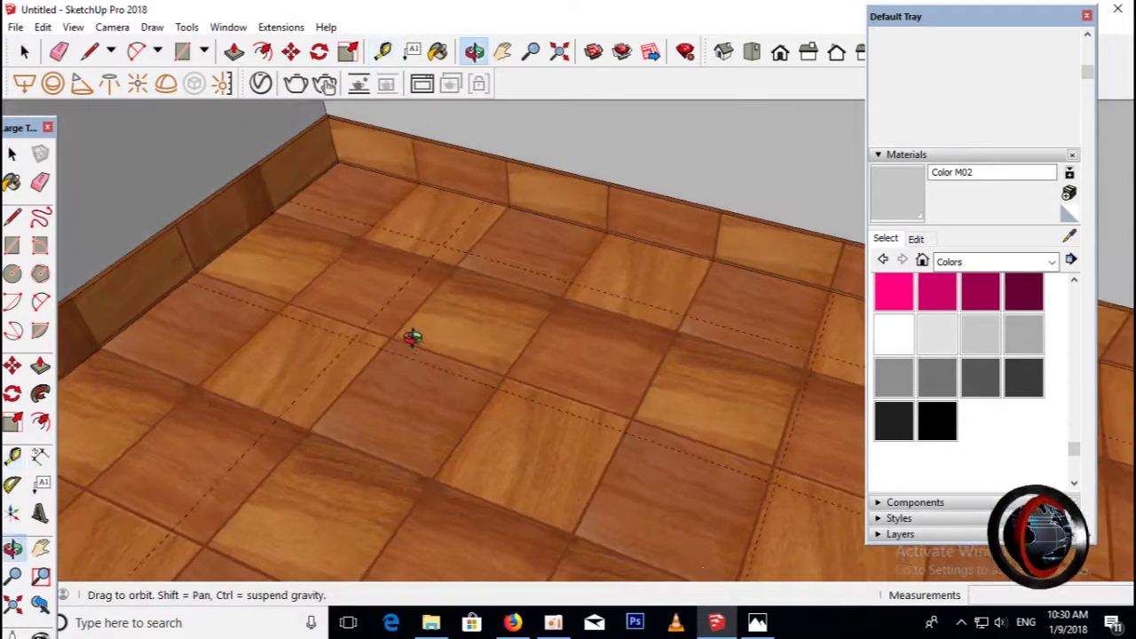
click(757, 623)
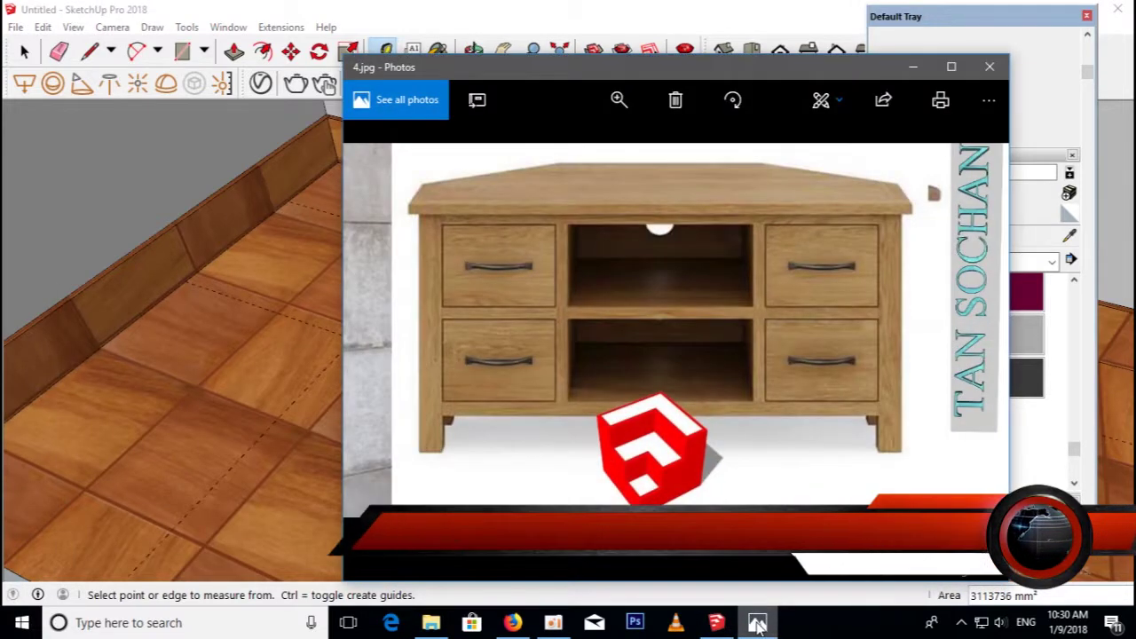
click(757, 623)
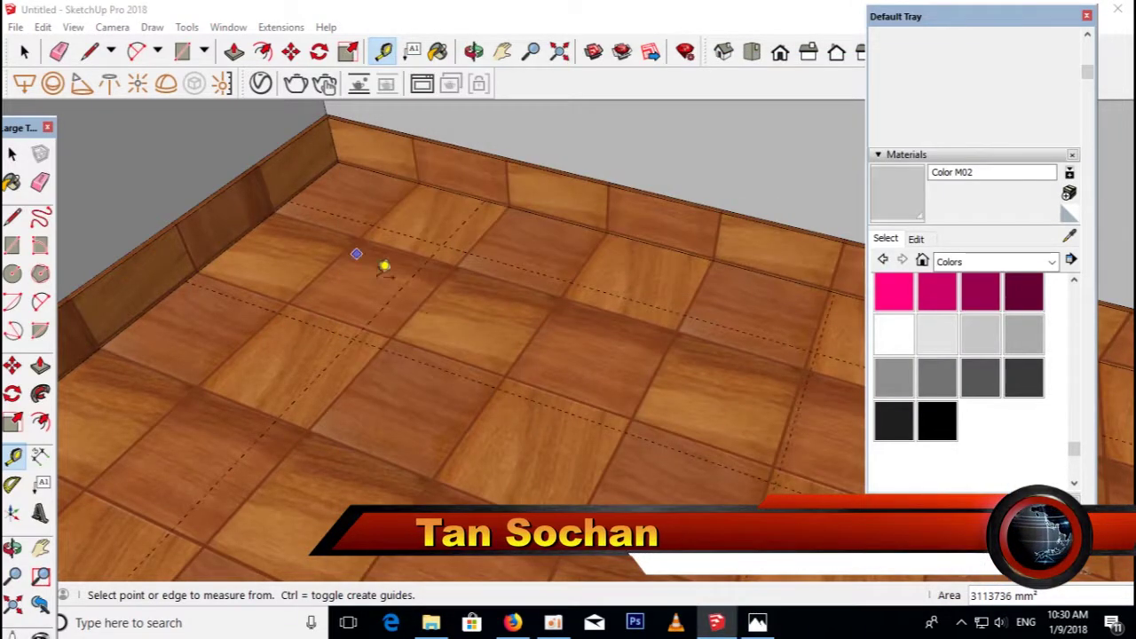
middle_drag(383, 266, 514, 435)
mouse_move(399, 299)
middle_down()
mouse_move(411, 317)
mouse_move(515, 351)
mouse_move(486, 333)
middle_up()
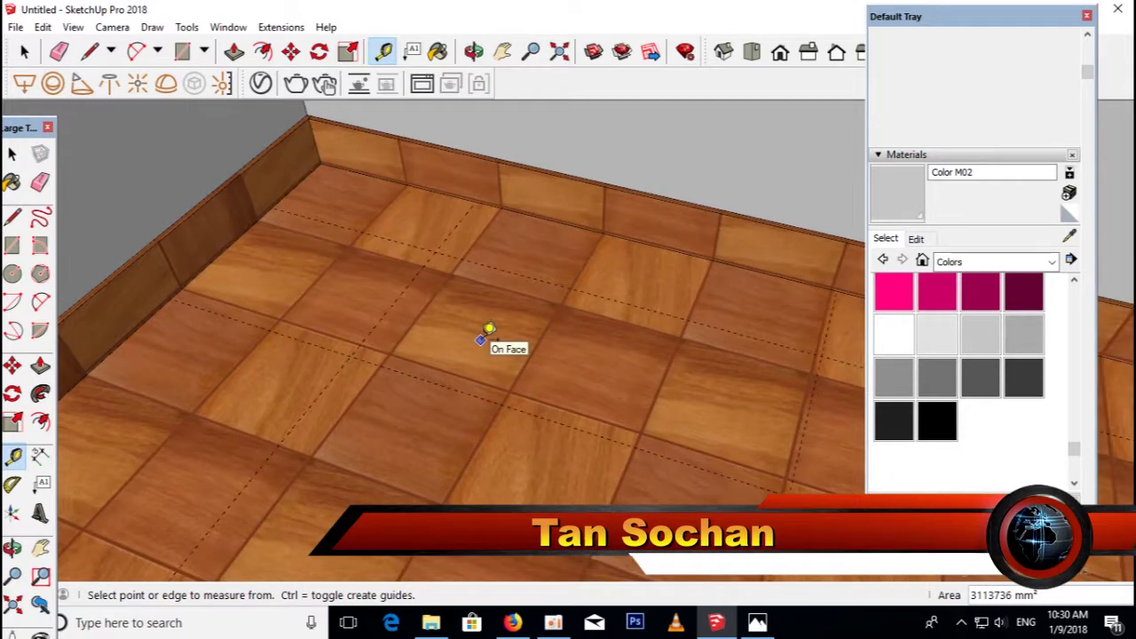
click(757, 623)
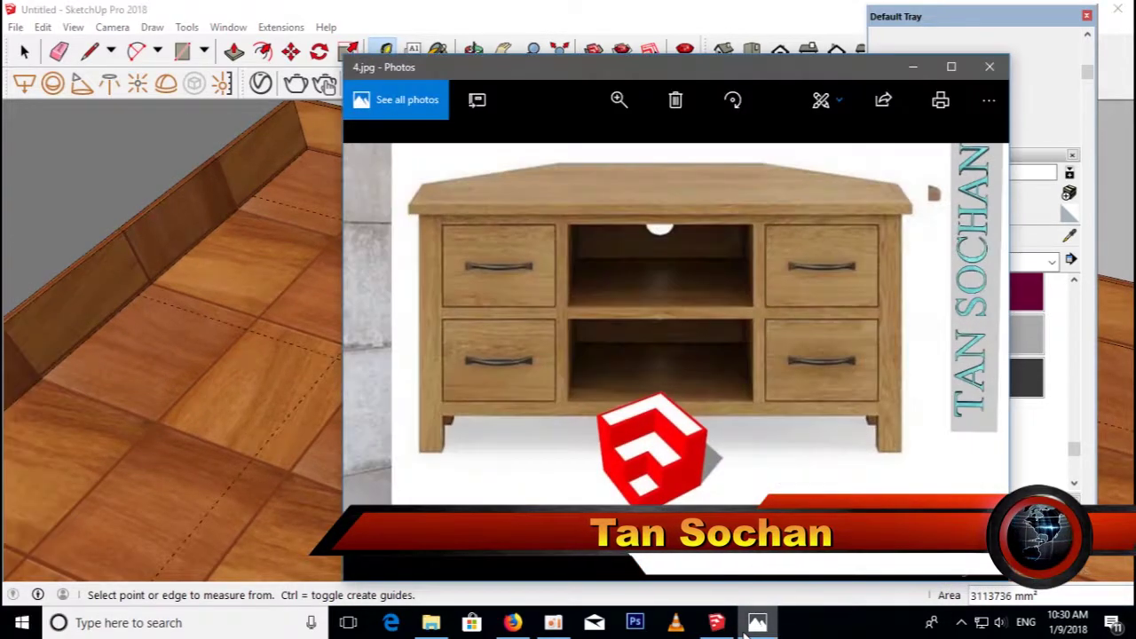
click(757, 623)
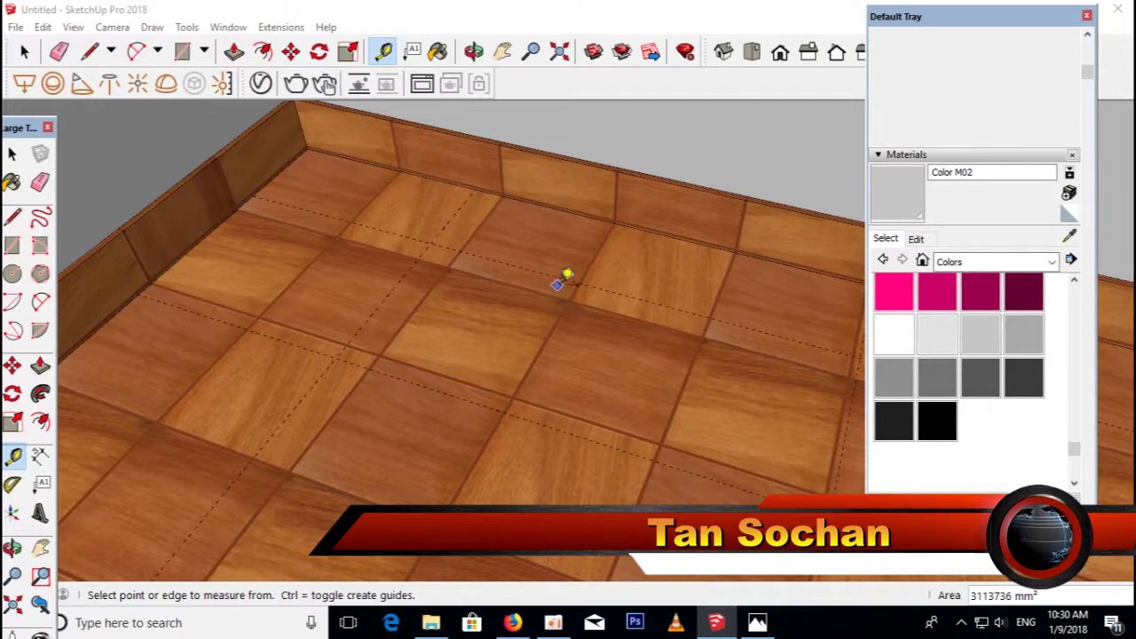
Place further floor guides at 200mm and 130mm for the cabinet footprint.
click(566, 279)
text(200)
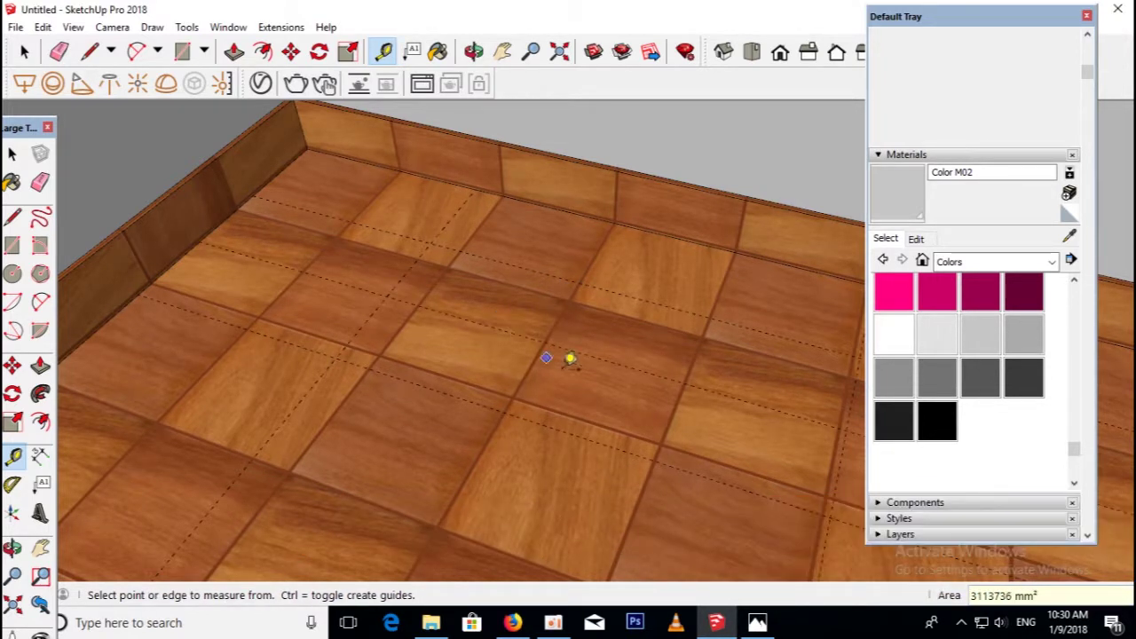
click(763, 624)
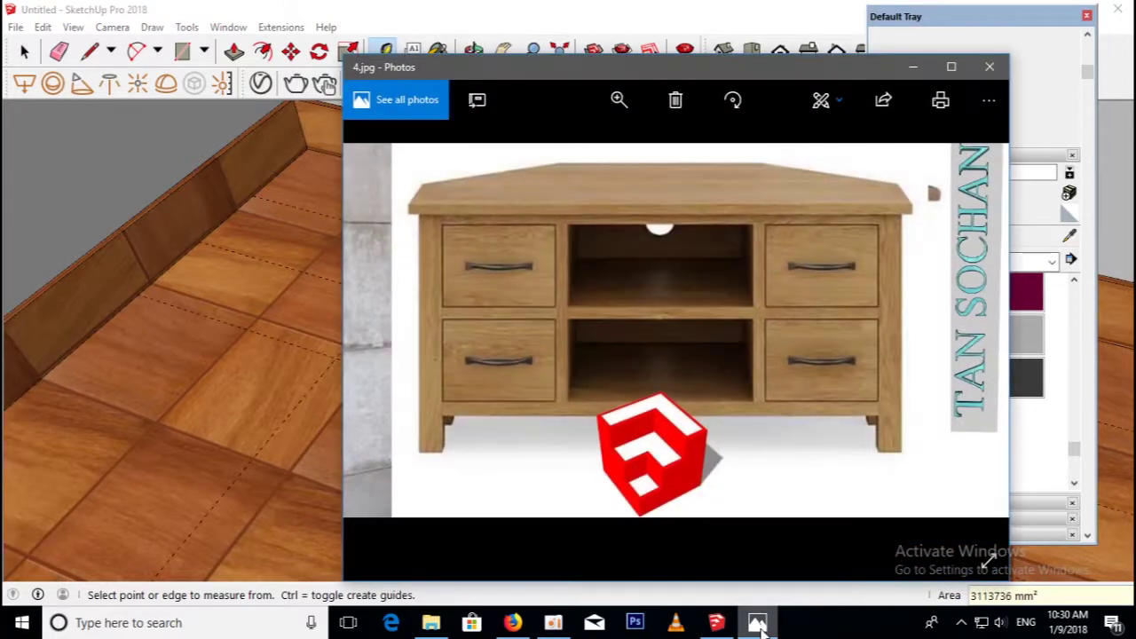
click(758, 624)
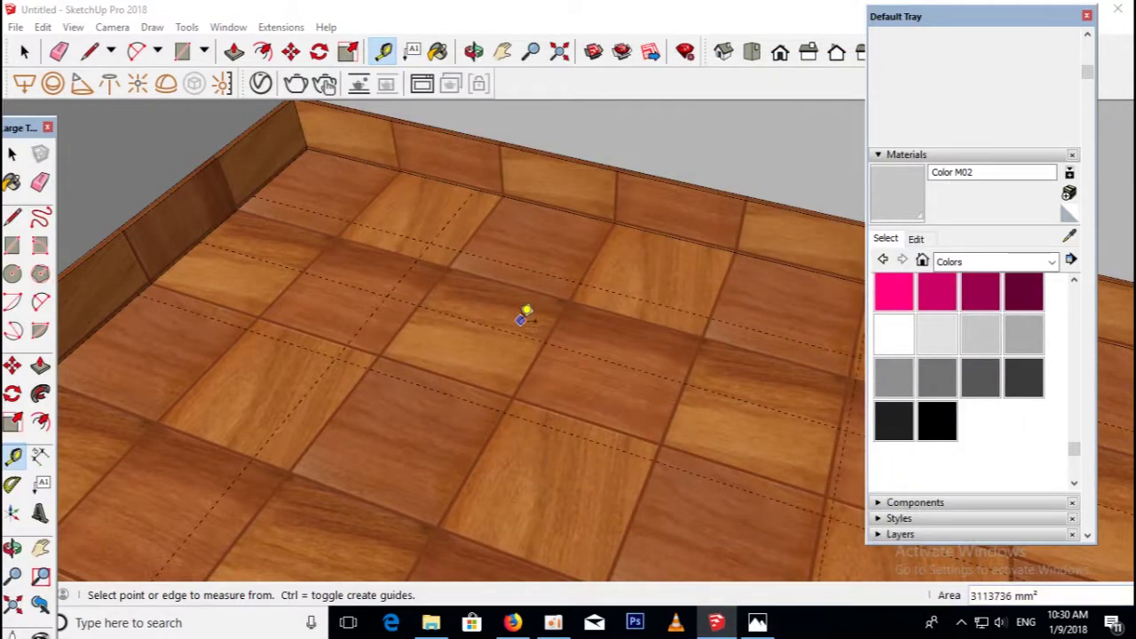
click(515, 333)
click(576, 249)
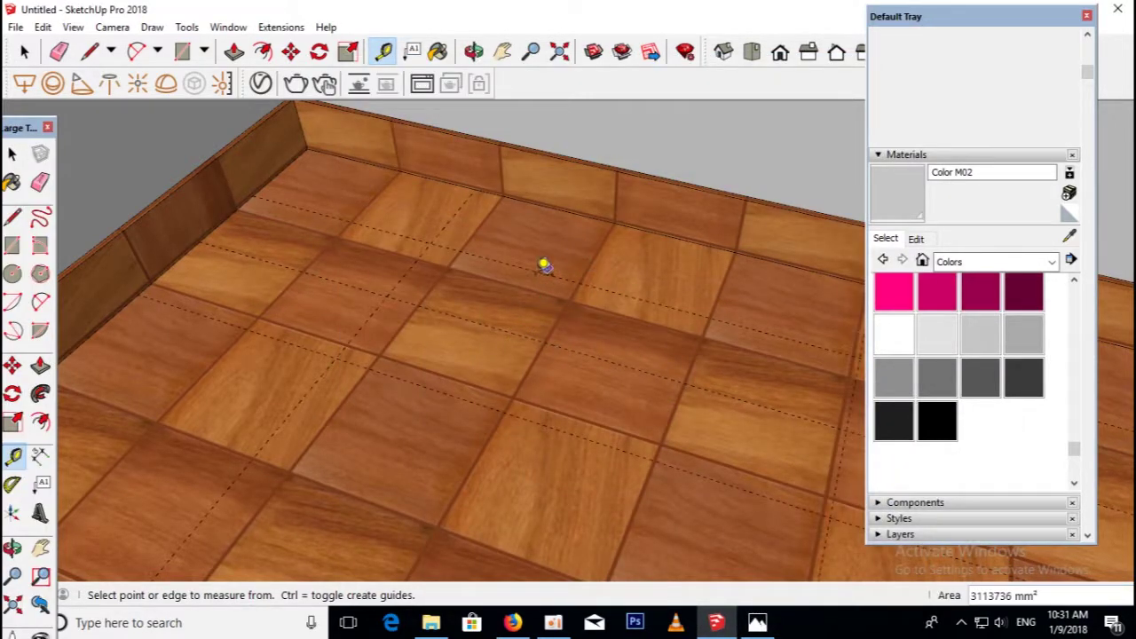
middle_drag(563, 254, 499, 311)
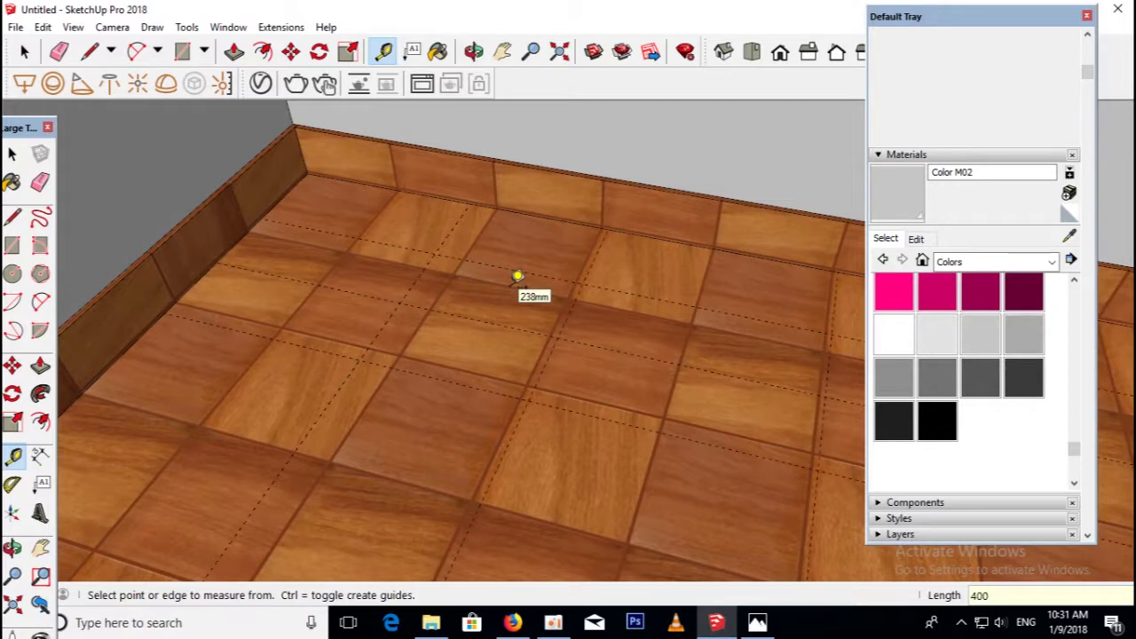
middle_drag(515, 278, 723, 318)
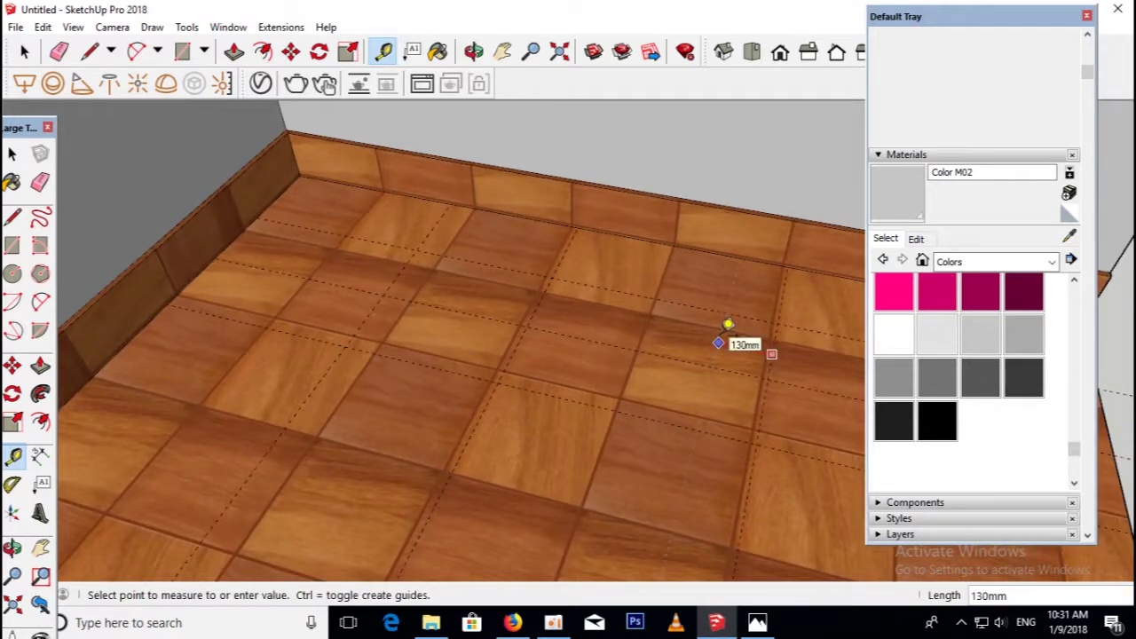
click(726, 325)
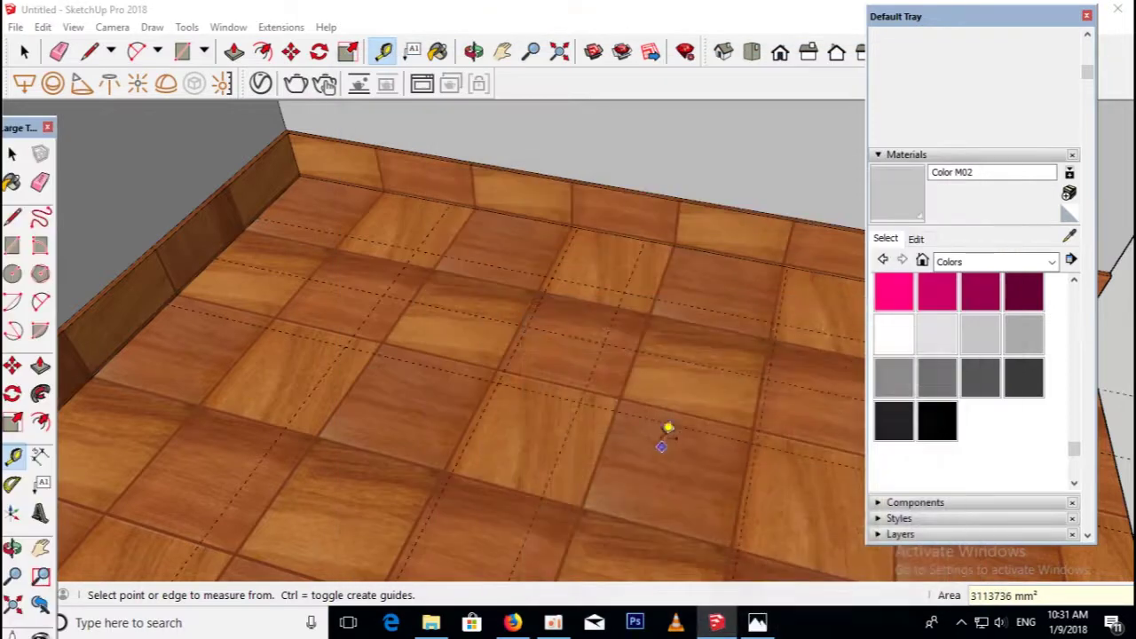
mouse_move(666, 432)
middle_down()
mouse_move(586, 359)
mouse_move(607, 367)
mouse_move(604, 338)
middle_up()
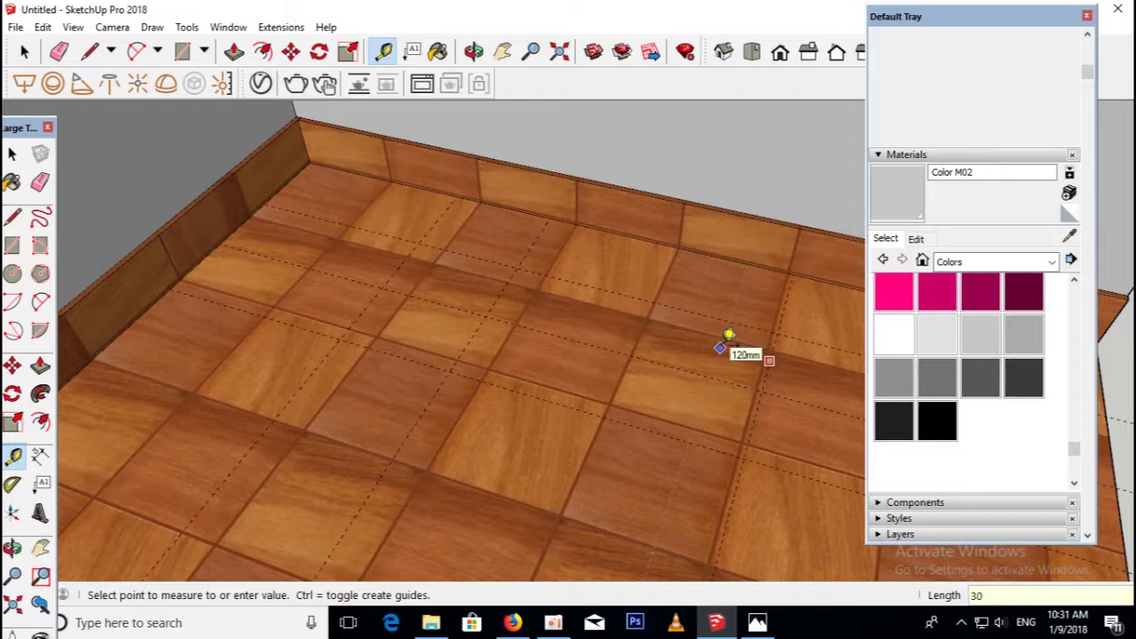
mouse_move(621, 293)
middle_down()
mouse_move(547, 299)
mouse_move(501, 279)
middle_up()
click(12, 154)
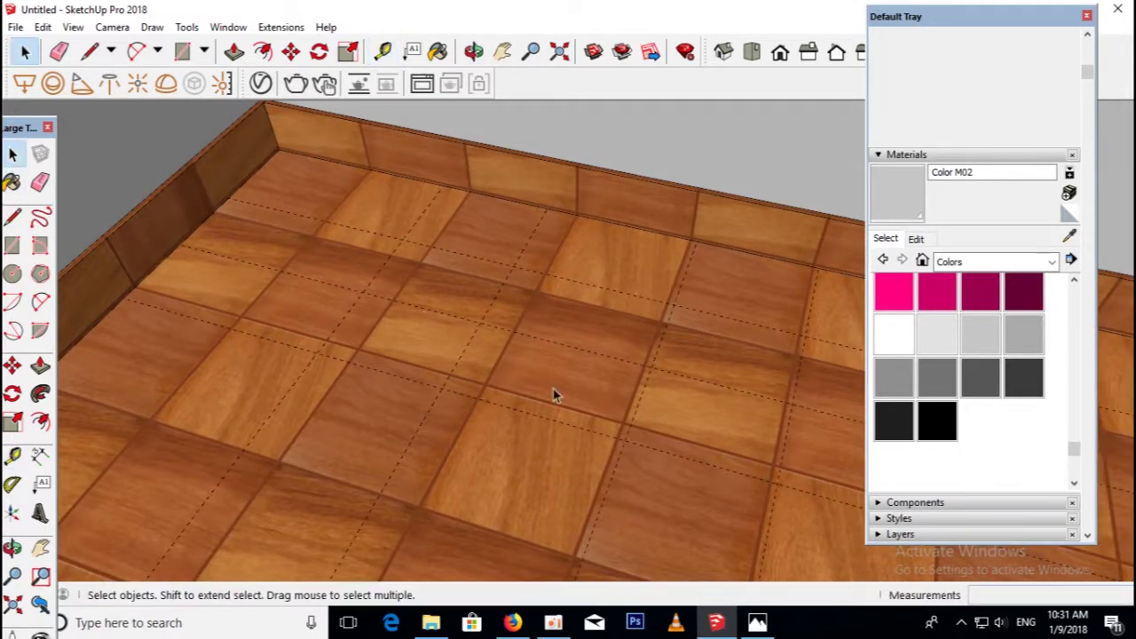
Review the 4.jpg reference photo, then minimize Photos to return to the room model.
click(757, 623)
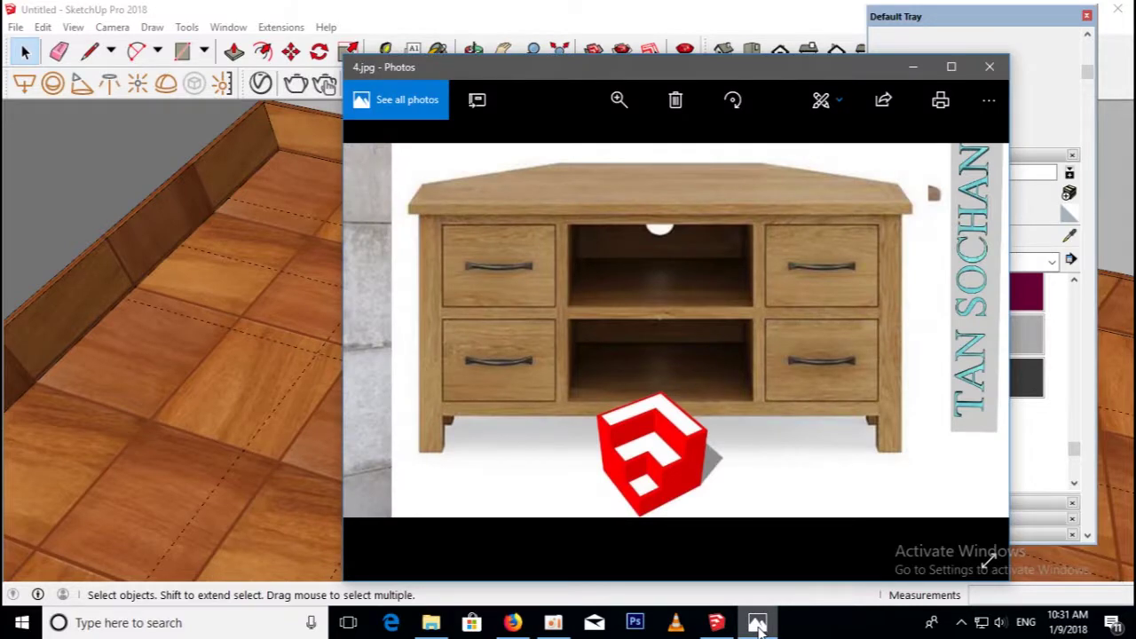
click(758, 625)
middle_drag(371, 299, 437, 340)
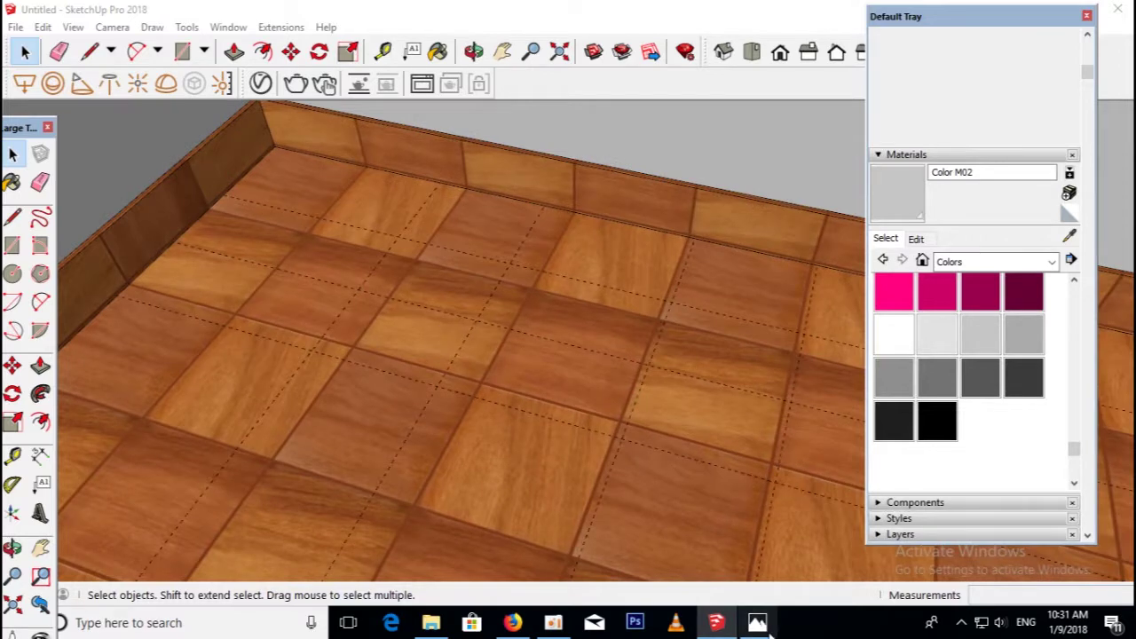
click(758, 623)
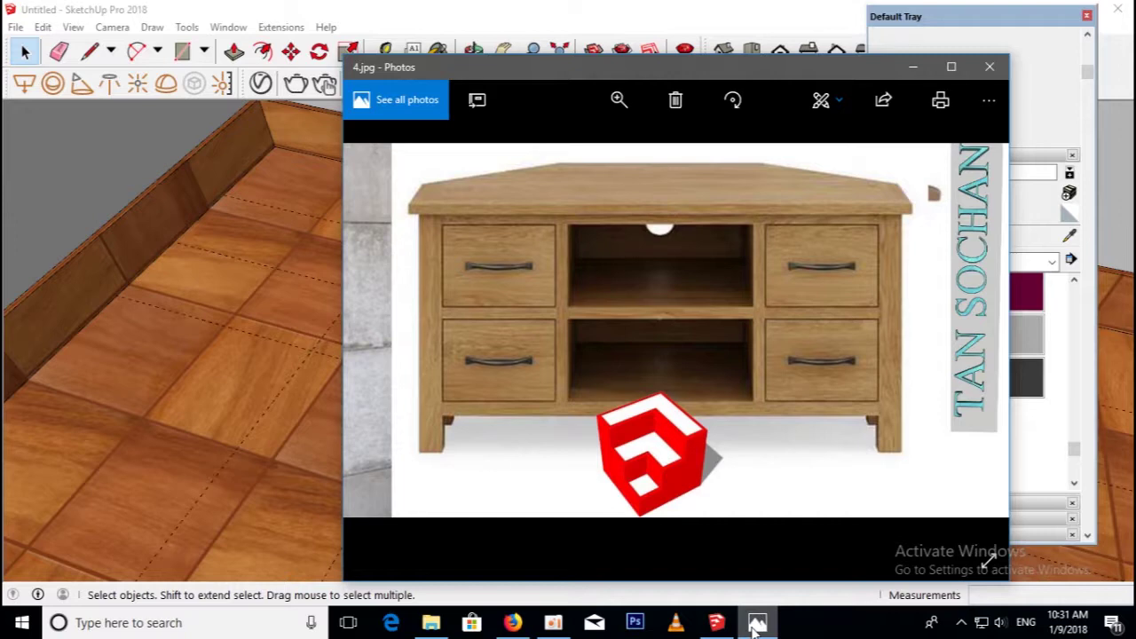
click(758, 624)
click(758, 625)
click(756, 625)
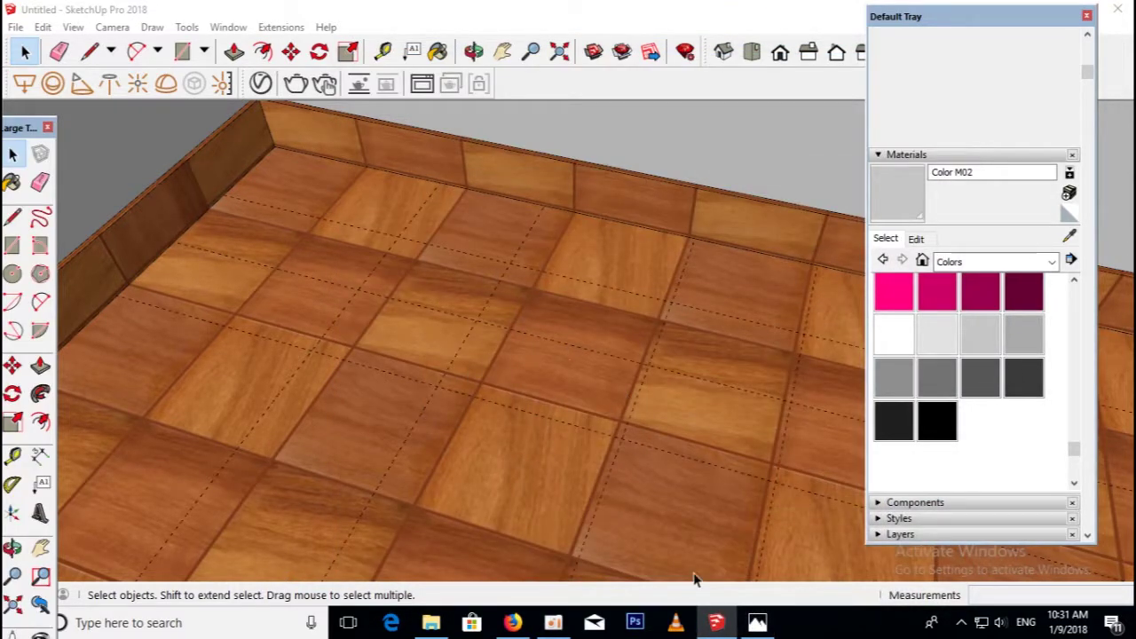
click(552, 622)
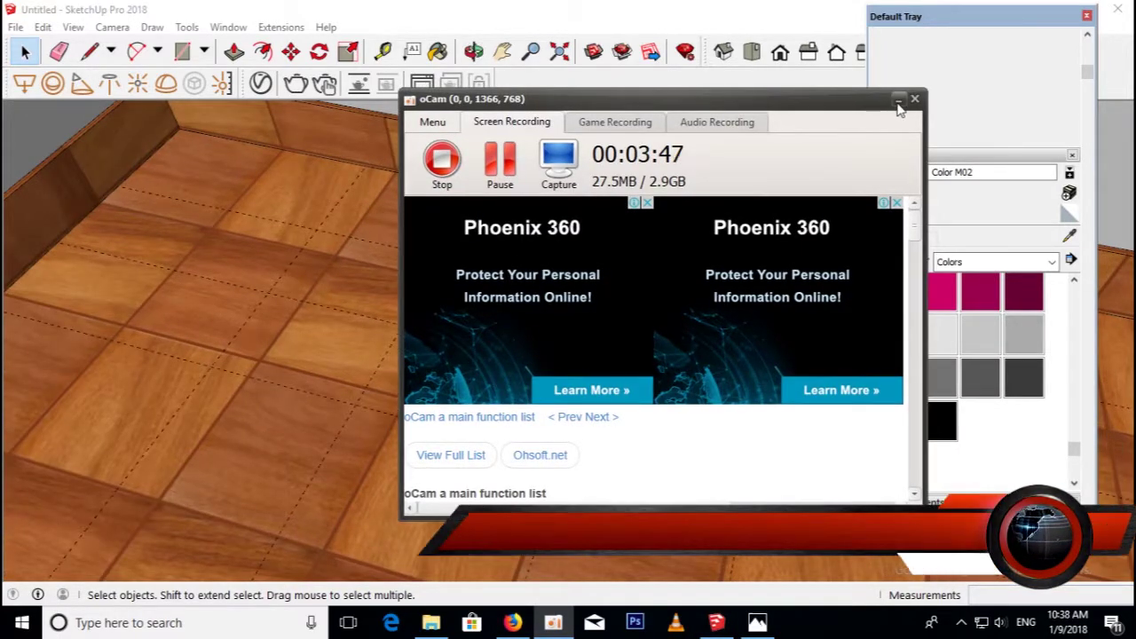
click(902, 101)
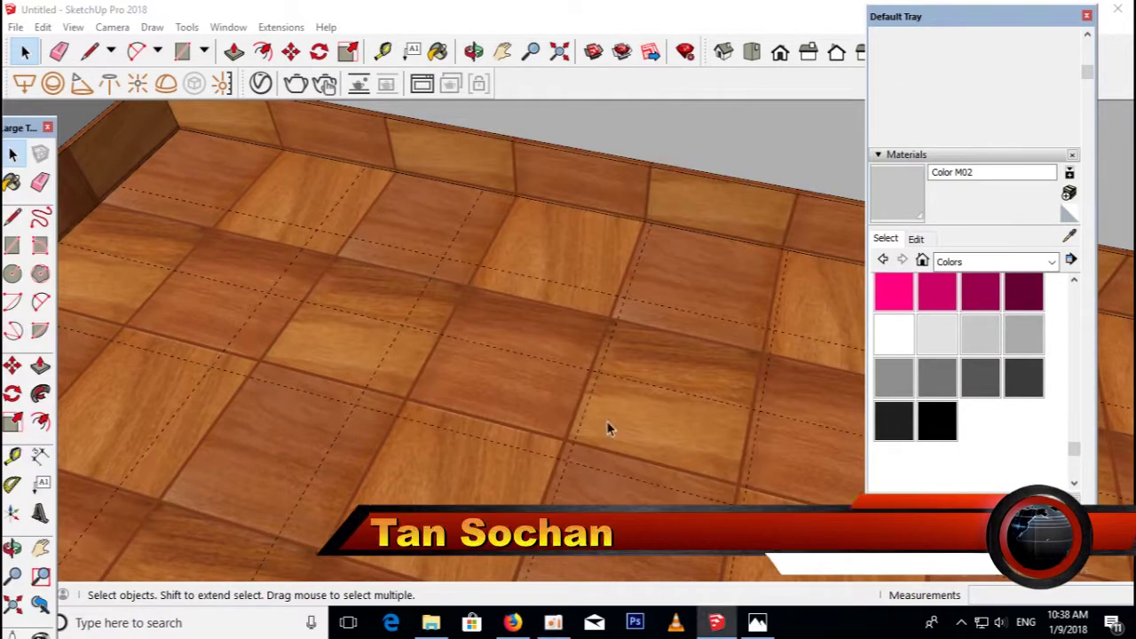
middle_drag(606, 429, 570, 402)
key(l)
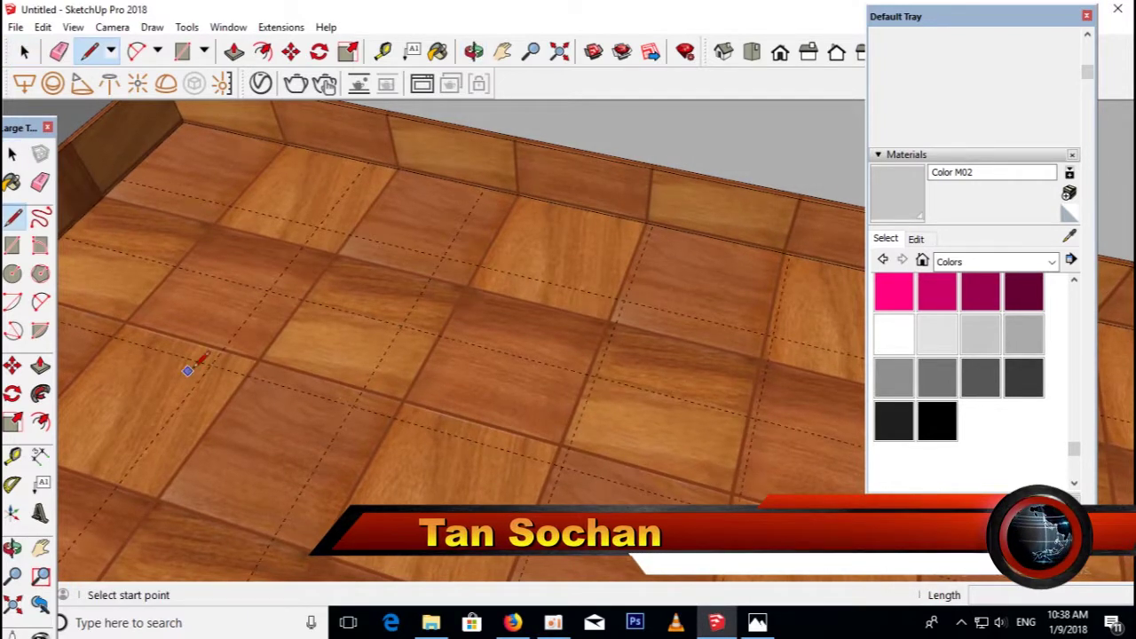
click(213, 364)
click(268, 291)
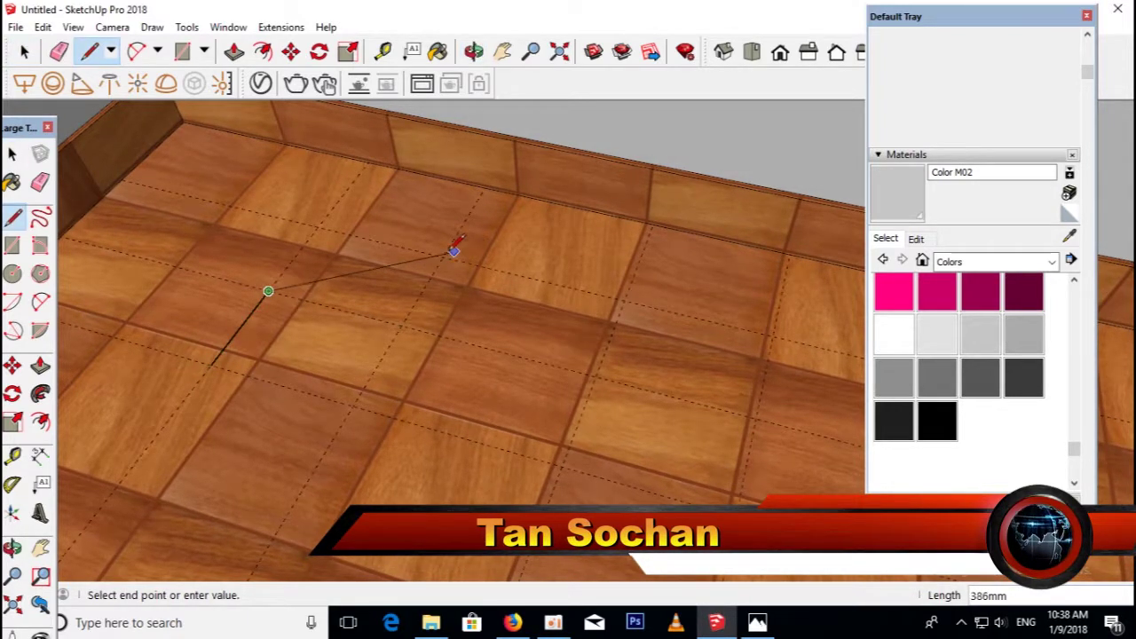
click(444, 258)
click(624, 300)
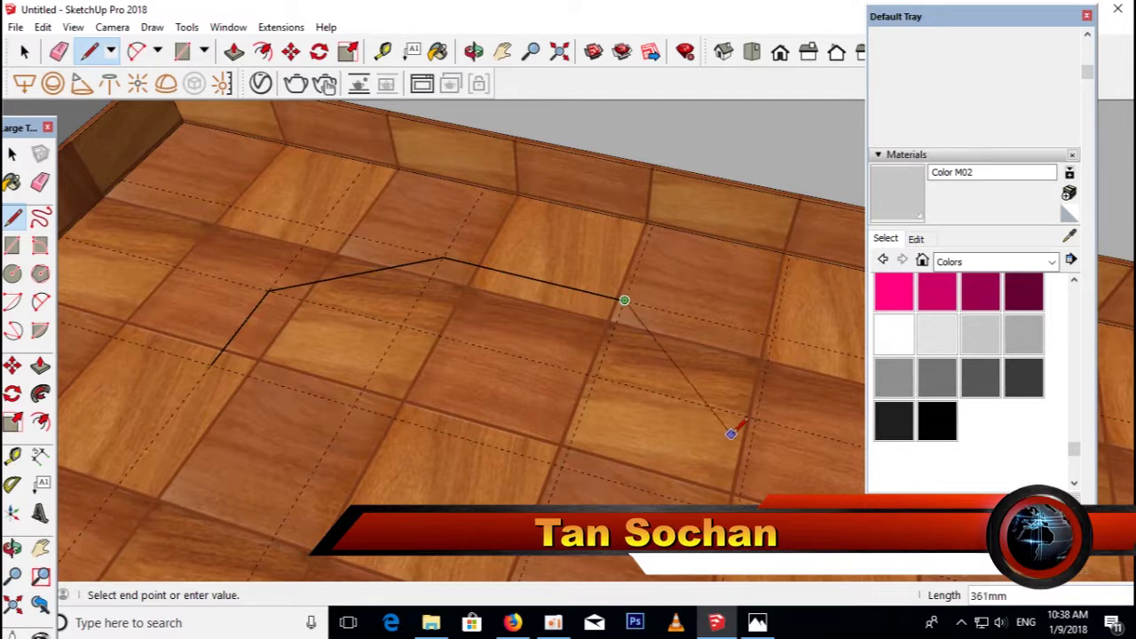
click(213, 364)
middle_drag(304, 375, 435, 346)
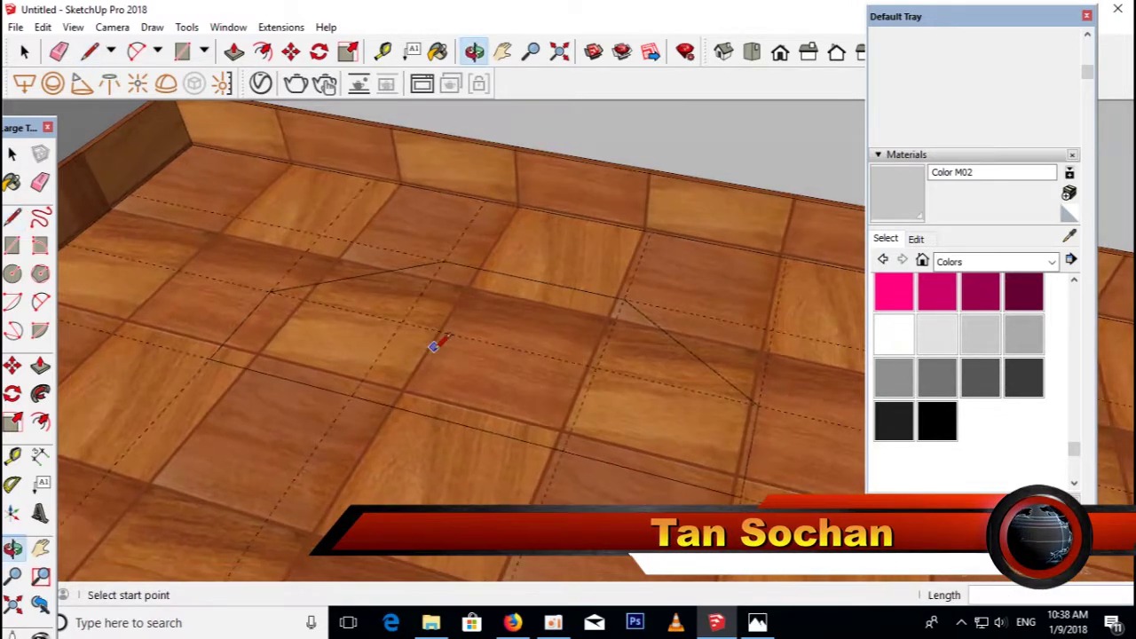
key(space)
click(388, 355)
middle_drag(388, 355, 517, 408)
key(p)
drag(517, 407, 530, 379)
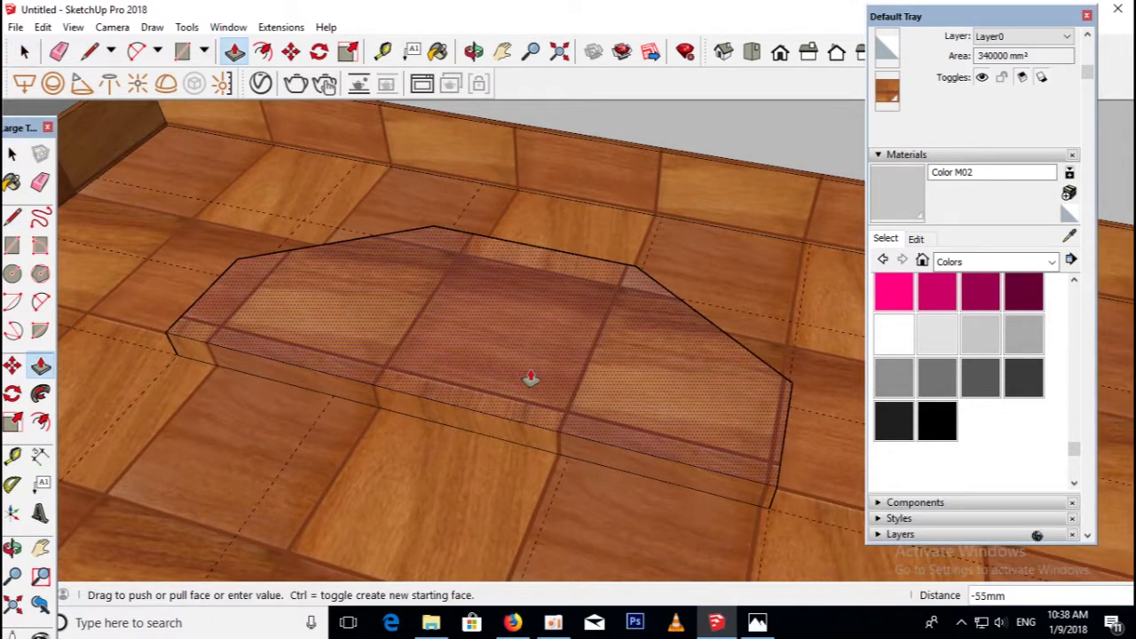
key(Escape)
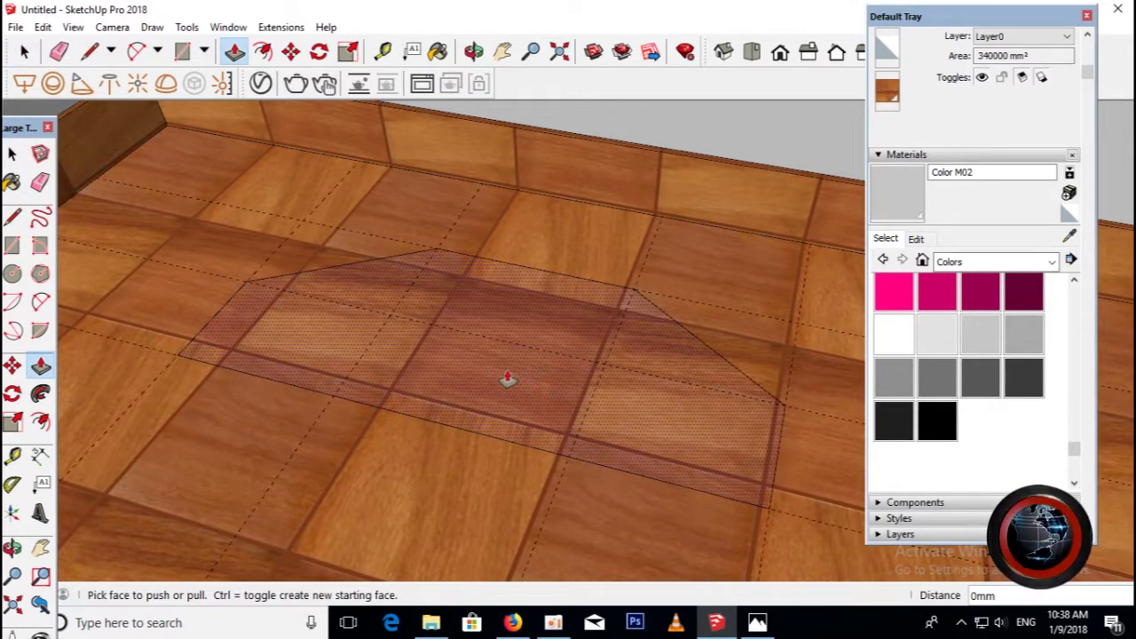
key(Delete)
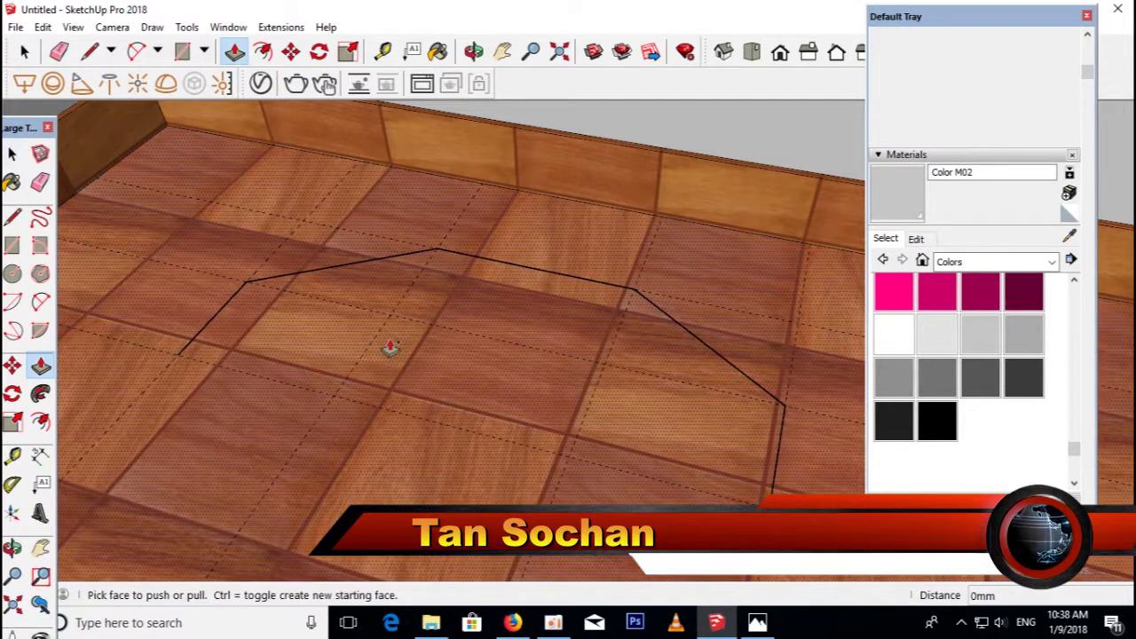
key(ctrl+z)
key(ctrl+z)
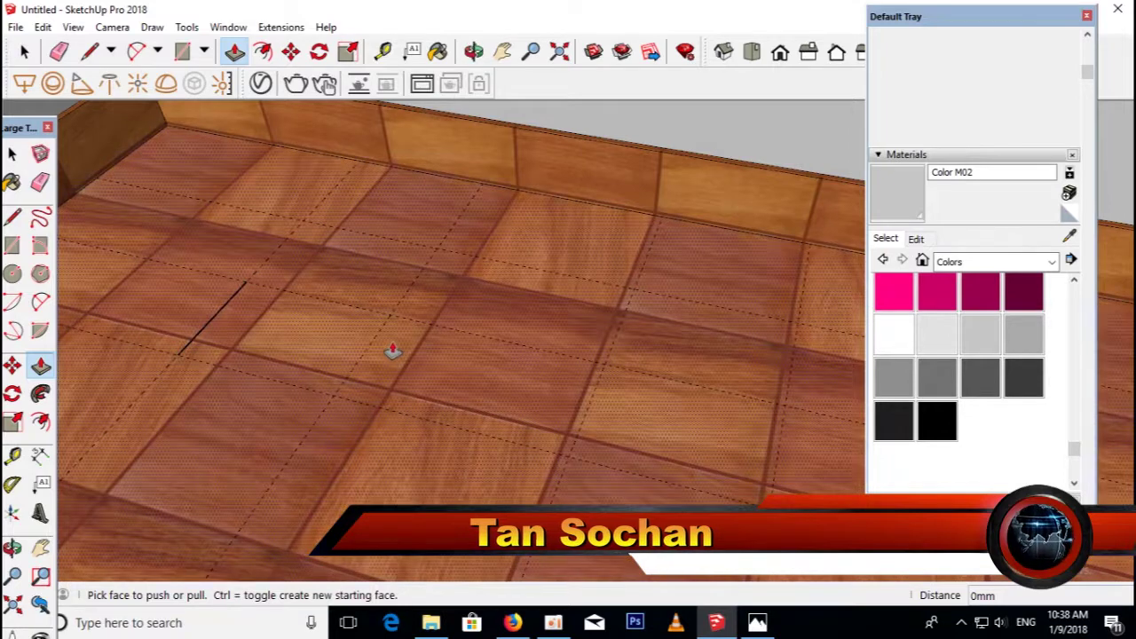
click(12, 154)
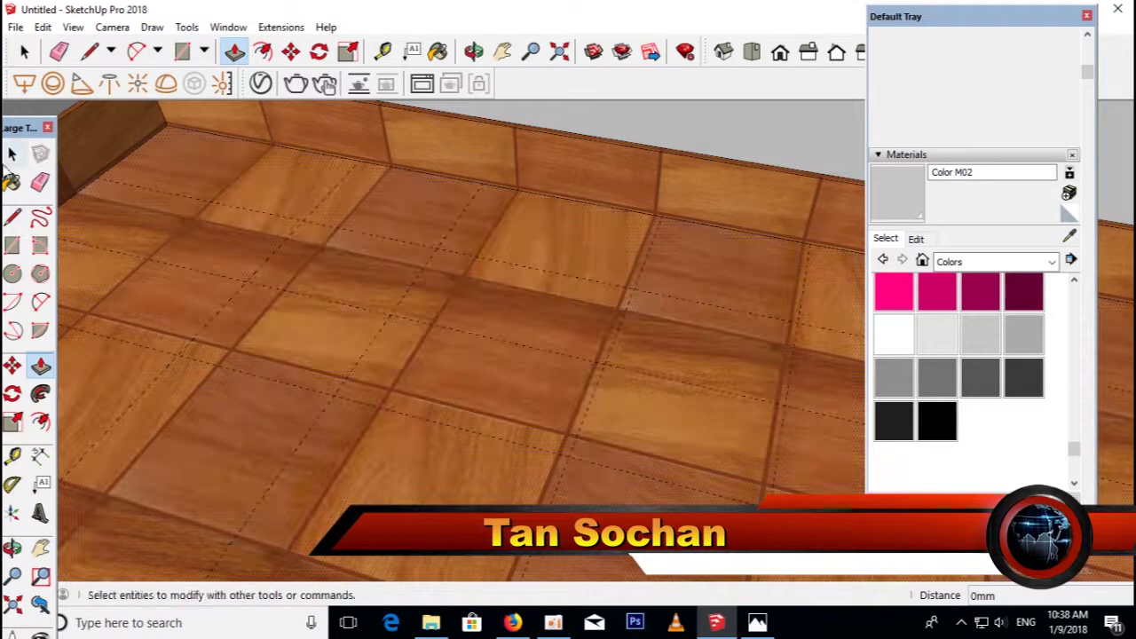
Make the tiled floor into a group.
click(357, 271)
right_click(357, 271)
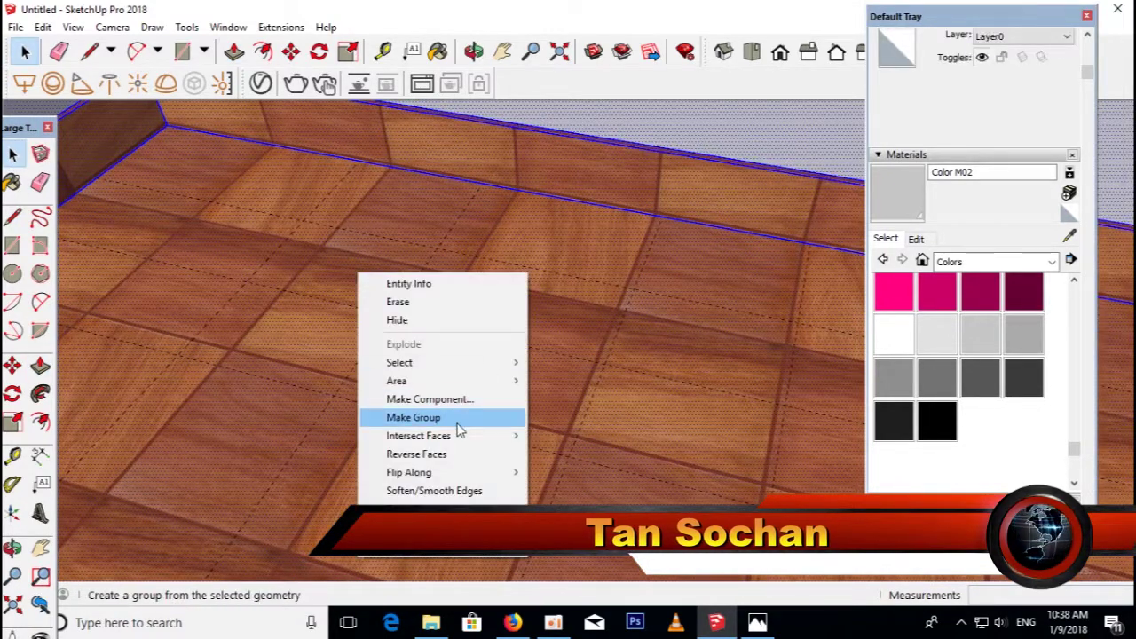
click(460, 412)
scroll(460, 399, down, 2)
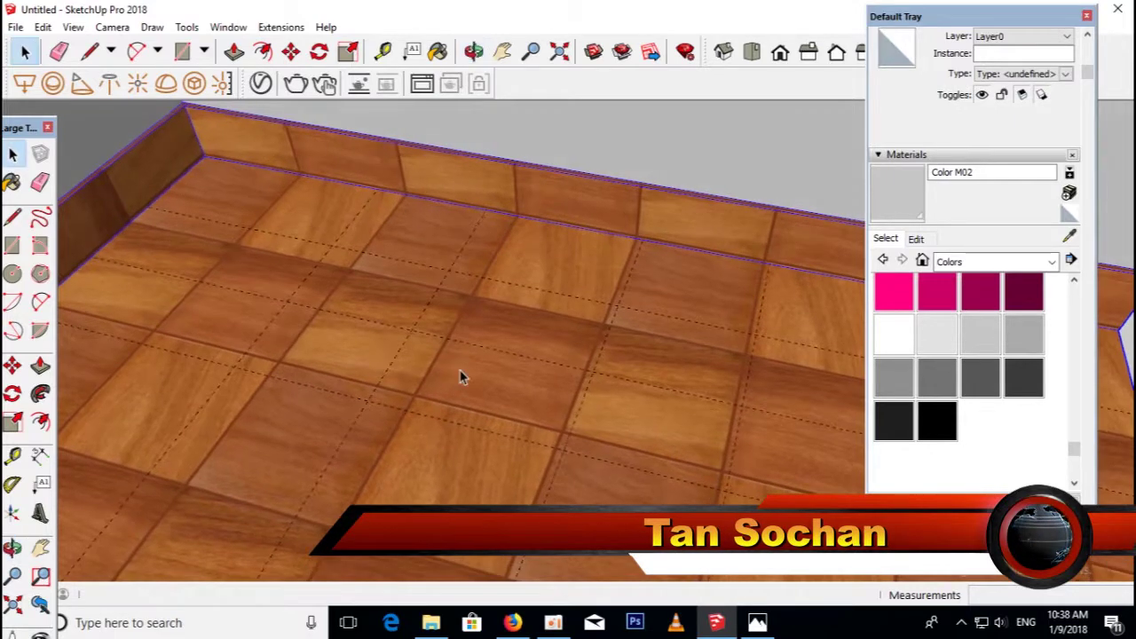
scroll(459, 376, up, 2)
Draw the six-sided angled cabinet footprint on the floor with lines.
key(l)
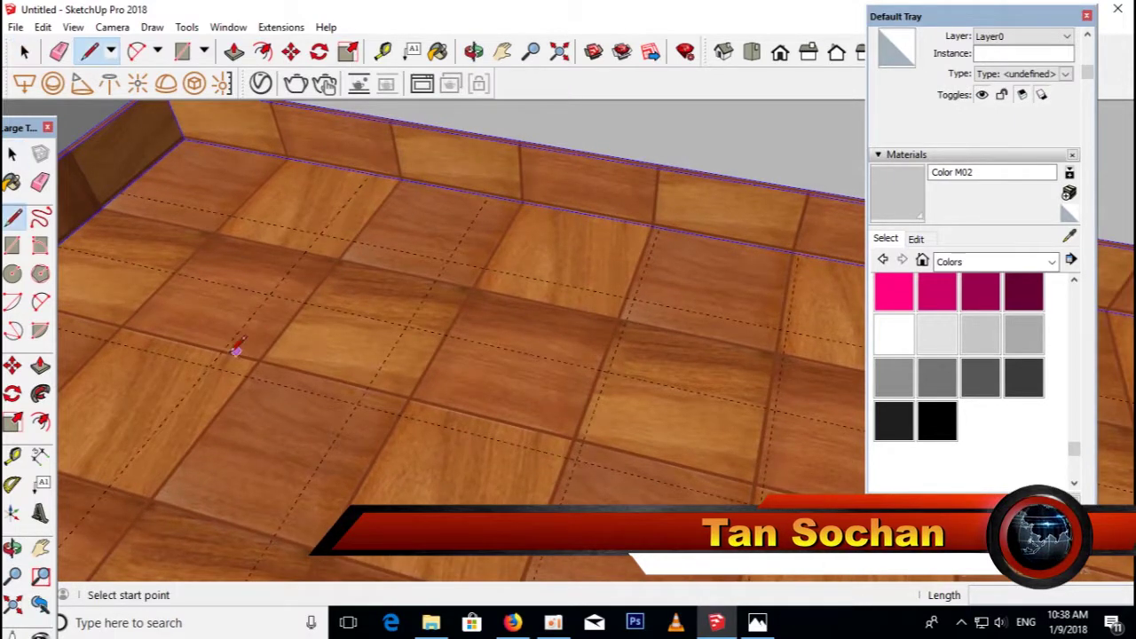
click(209, 366)
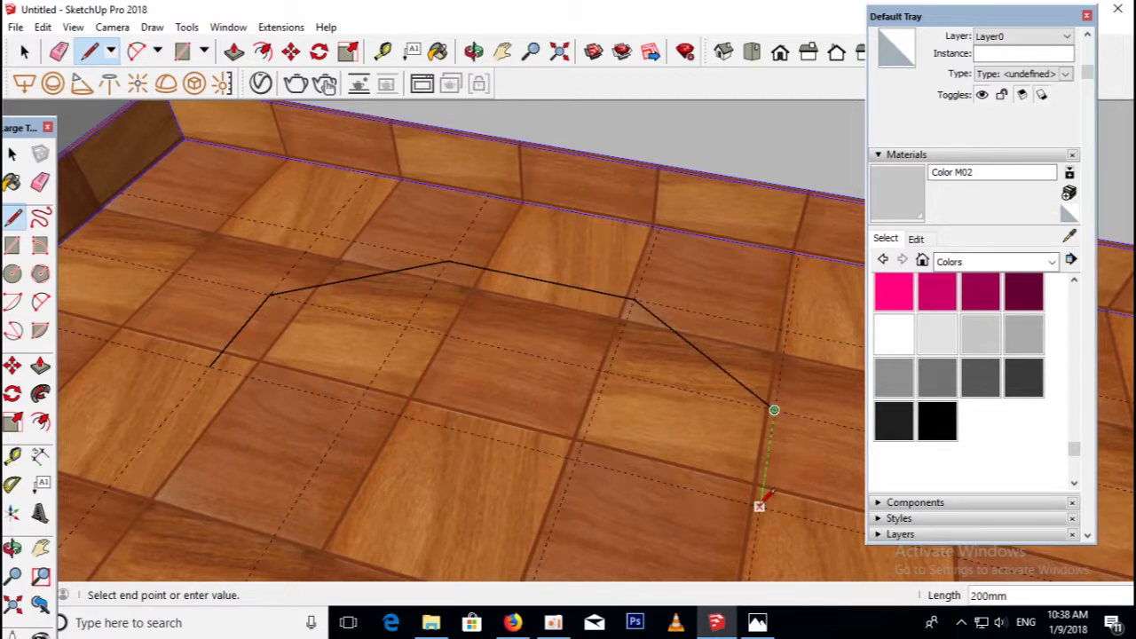
click(210, 367)
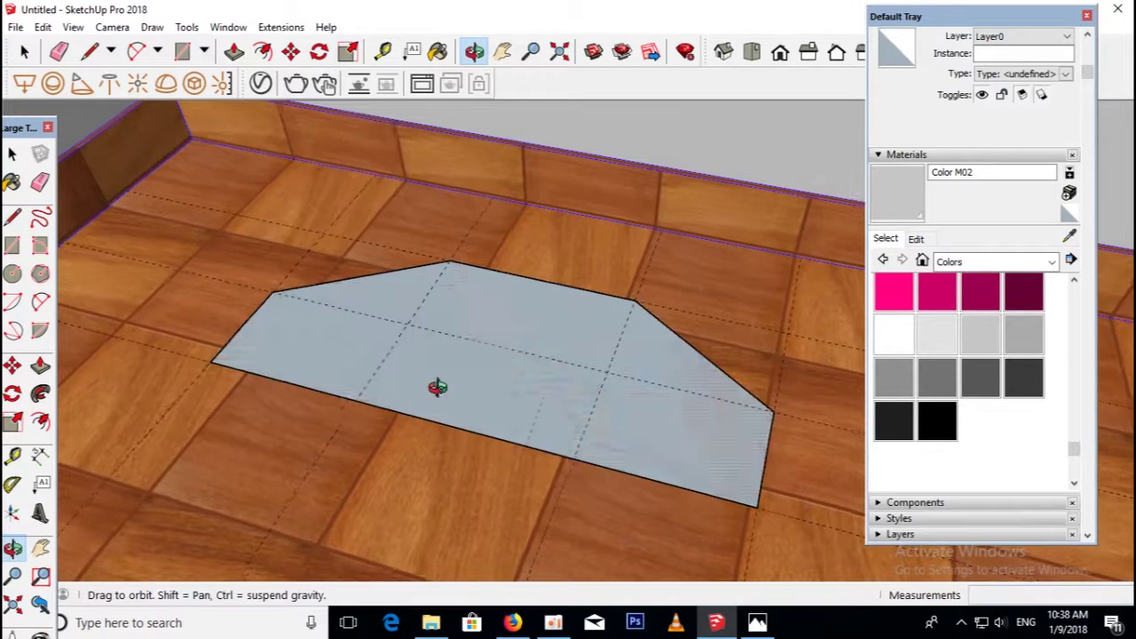
Push/pull the angled footprint up into a 20 mm thick slab.
key(p)
drag(512, 373, 523, 360)
key(Escape)
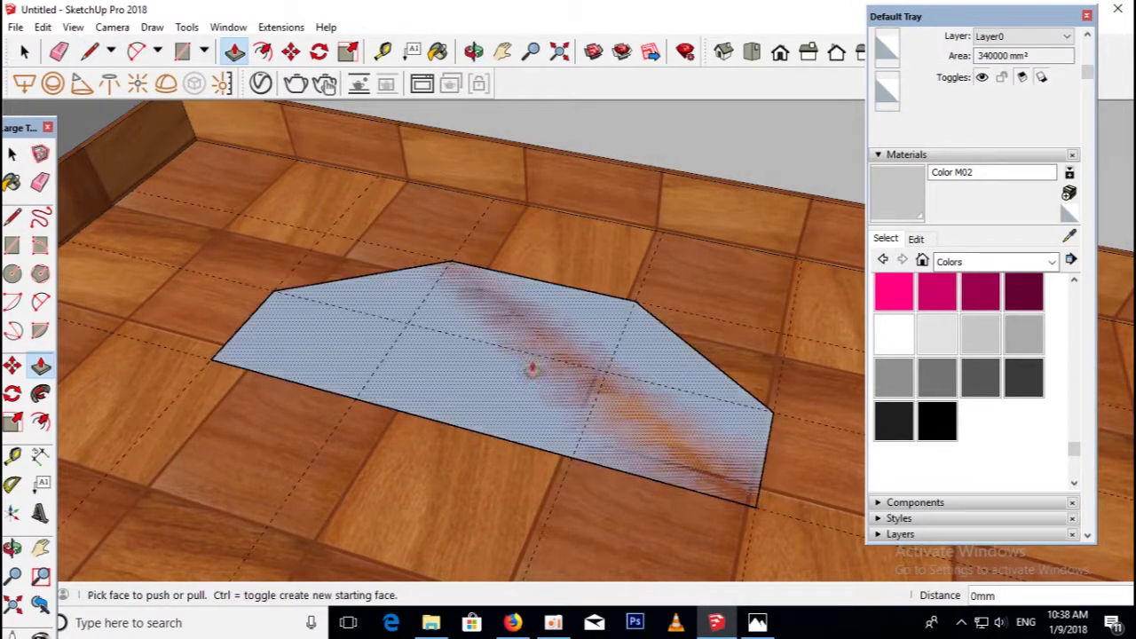
click(757, 624)
click(757, 623)
mouse_move(515, 370)
mouse_down()
mouse_move(515, 343)
mouse_move(520, 354)
mouse_up()
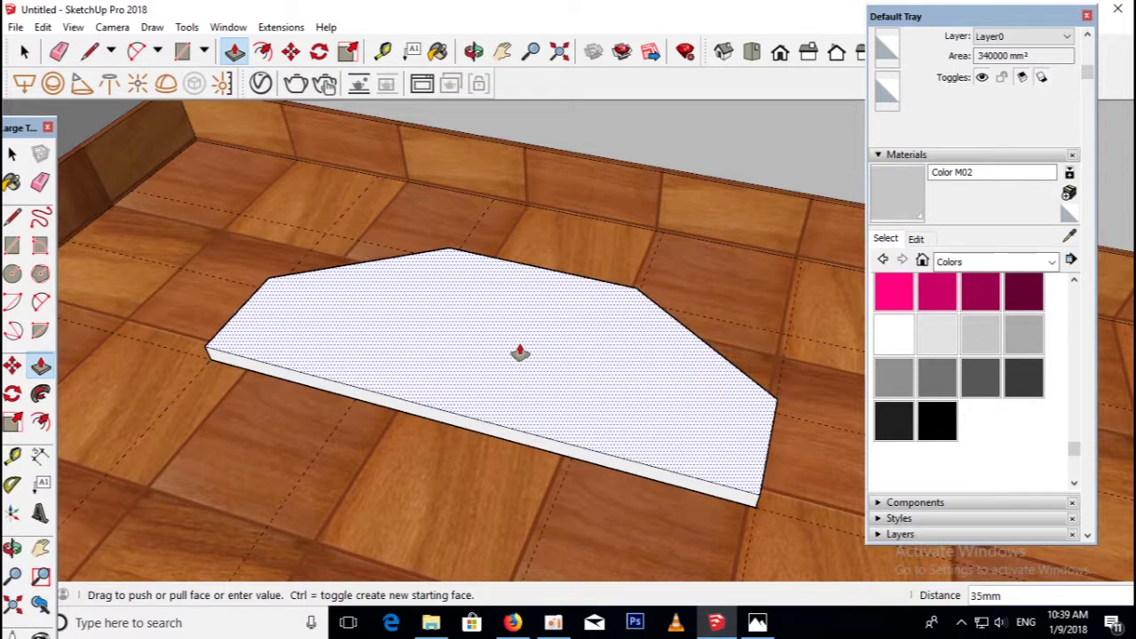
key(Return)
mouse_move(520, 355)
middle_down()
mouse_move(545, 287)
mouse_move(584, 375)
middle_up()
Select the whole 20 mm slab and make it a group.
click(11, 154)
click(9, 155)
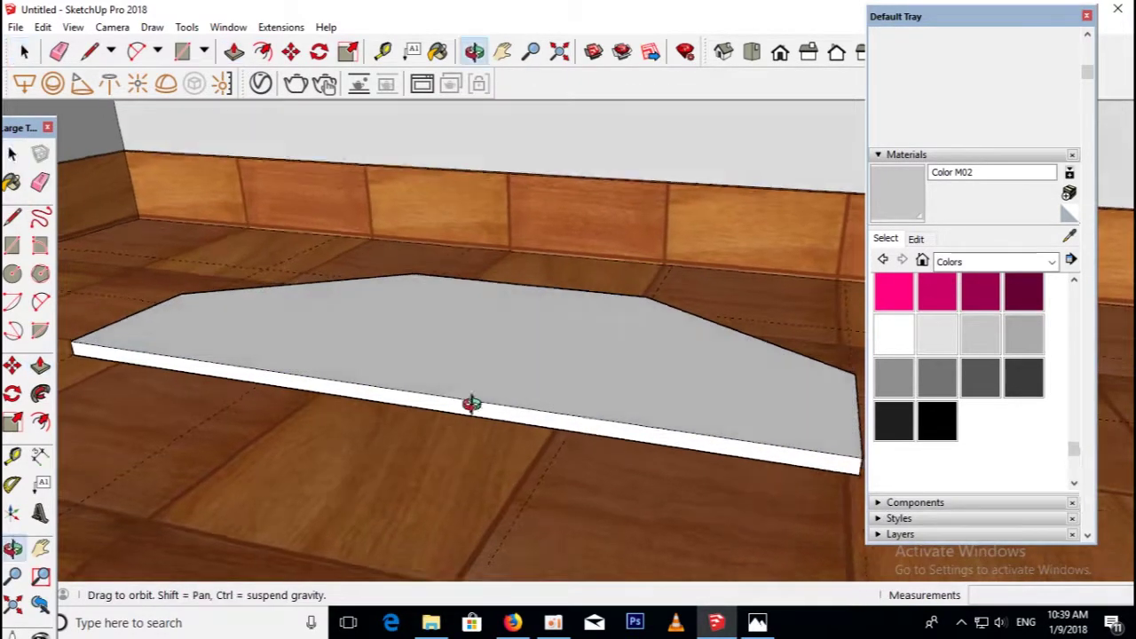
middle_drag(468, 400, 398, 359)
click(398, 359)
right_click(399, 359)
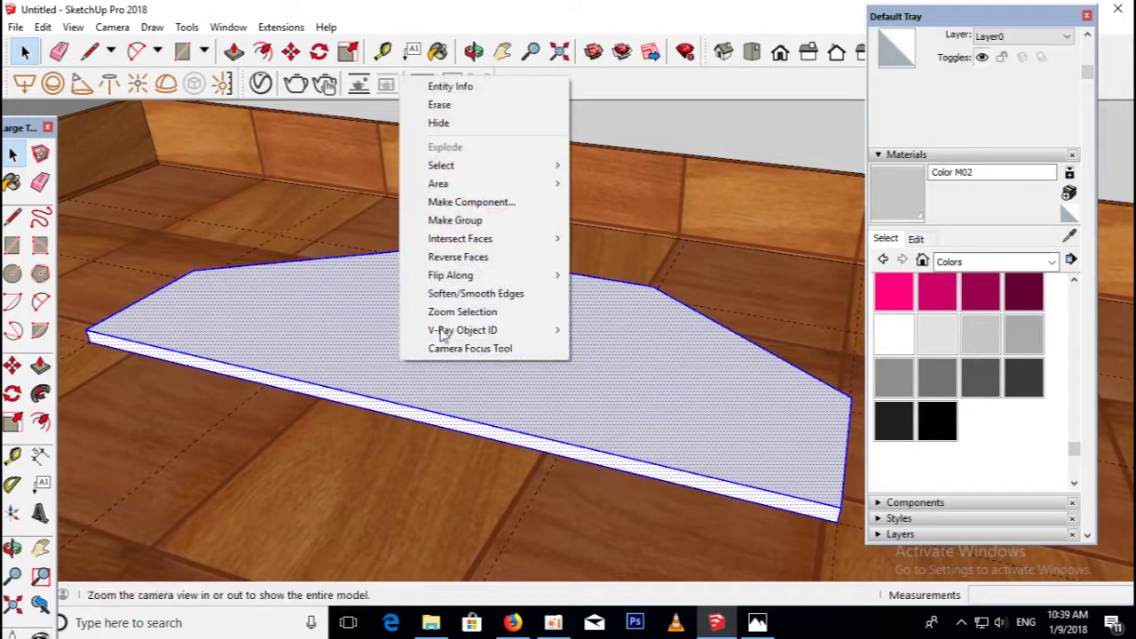
click(489, 222)
scroll(395, 272, down, 3)
middle_drag(395, 273, 406, 310)
scroll(571, 415, up, 3)
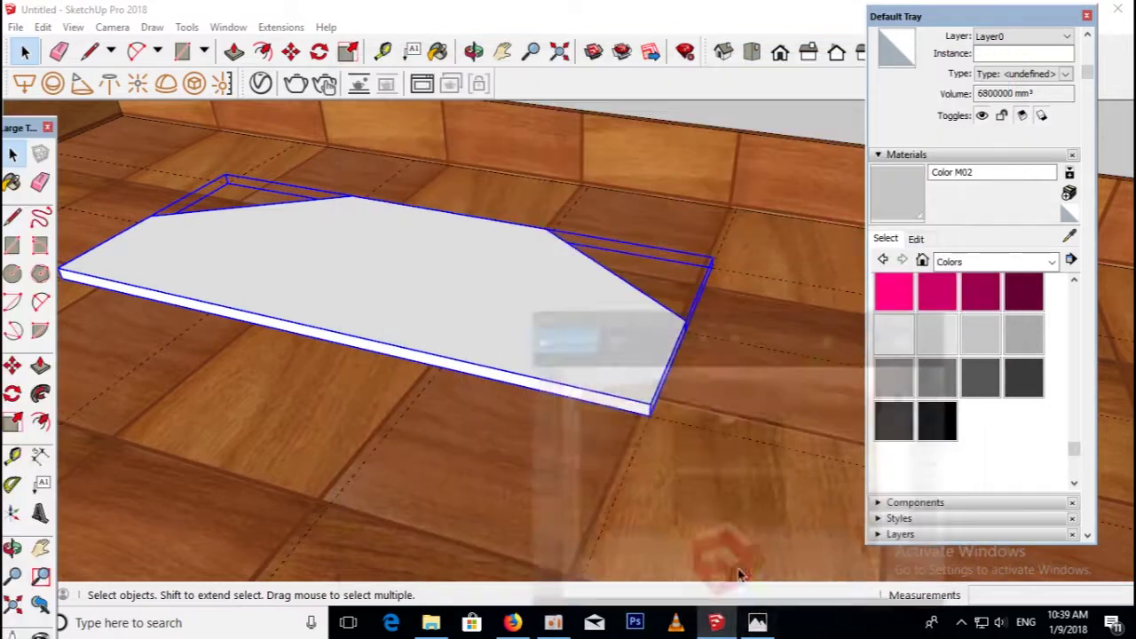
middle_click(565, 384)
middle_drag(565, 385, 568, 405)
click(464, 443)
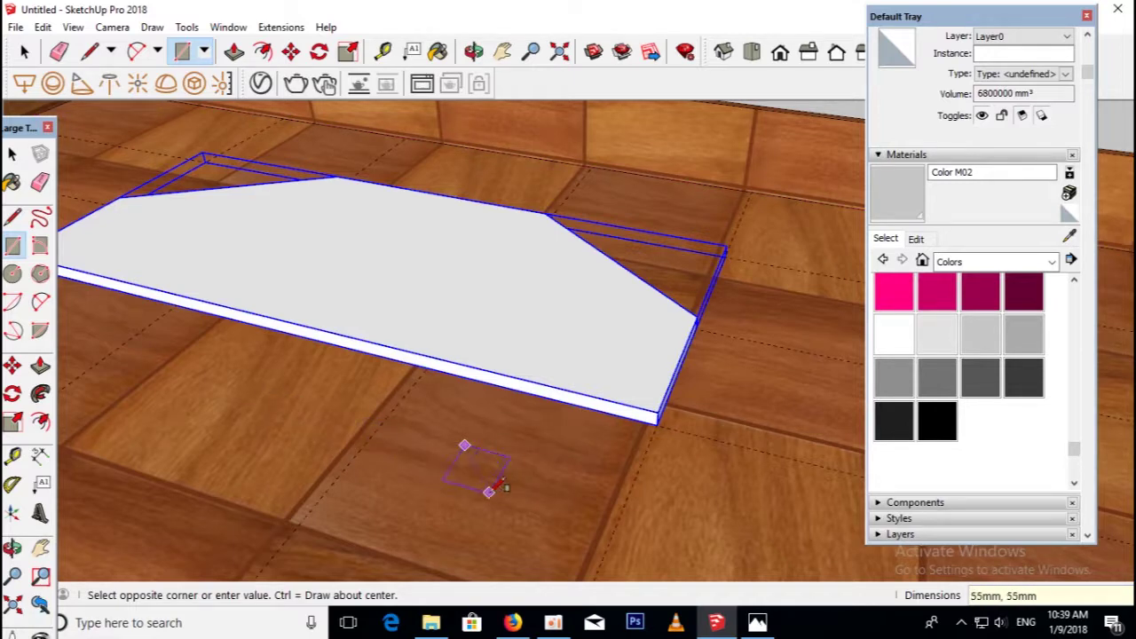
Draw a 35 by 35 mm square on the floor beside the slab.
middle_drag(128, 339, 426, 299)
key(space)
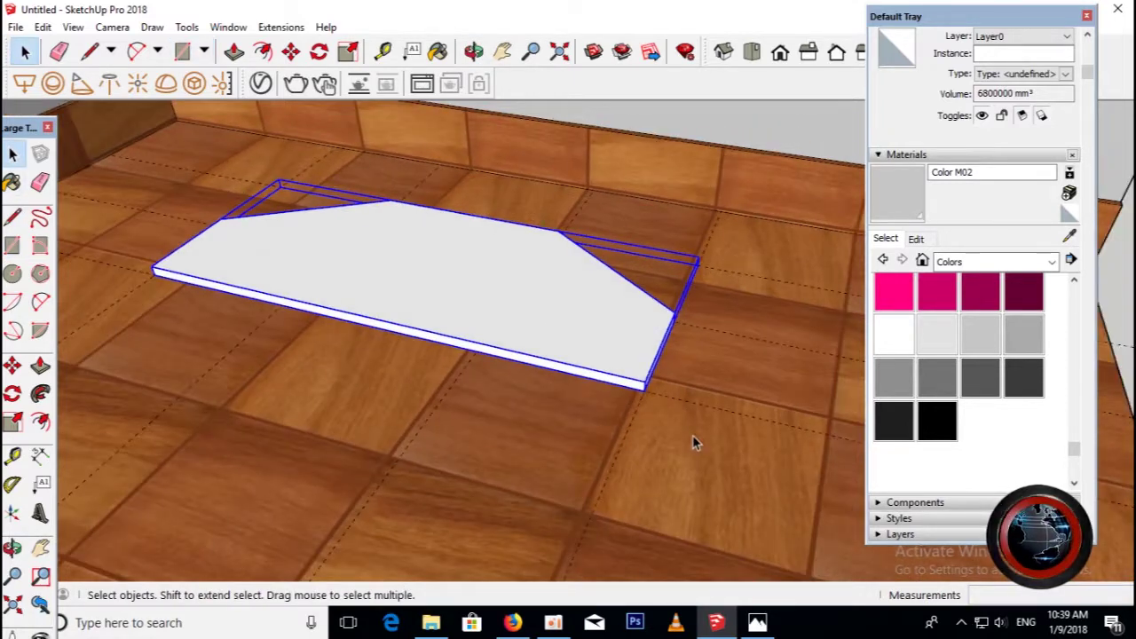
click(692, 425)
scroll(483, 411, up, 3)
key(r)
click(507, 411)
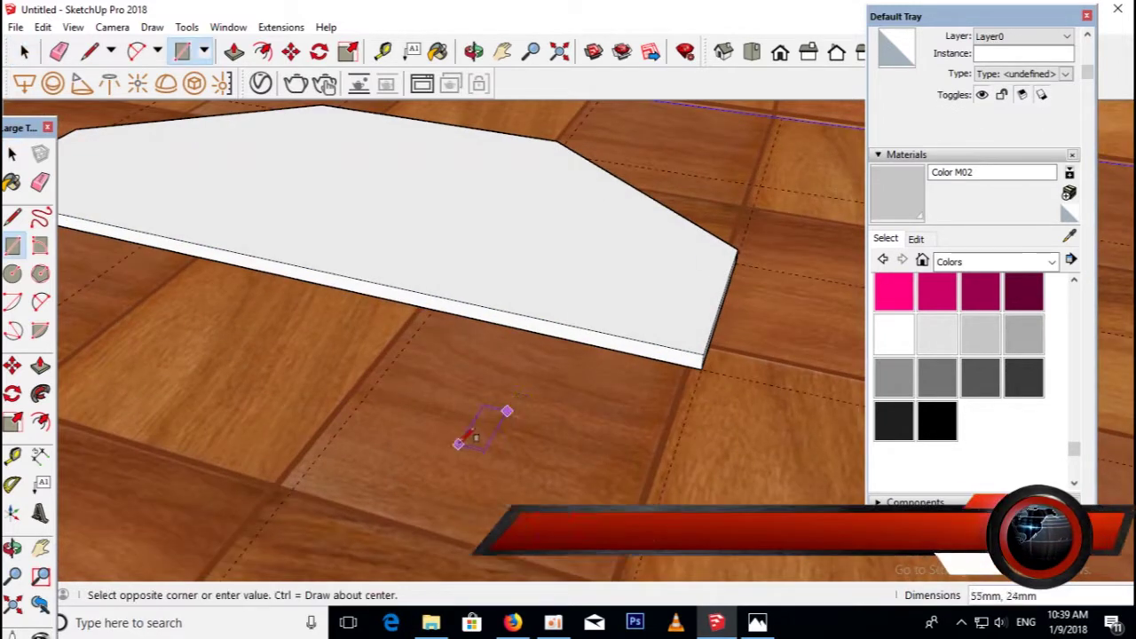
text(3)
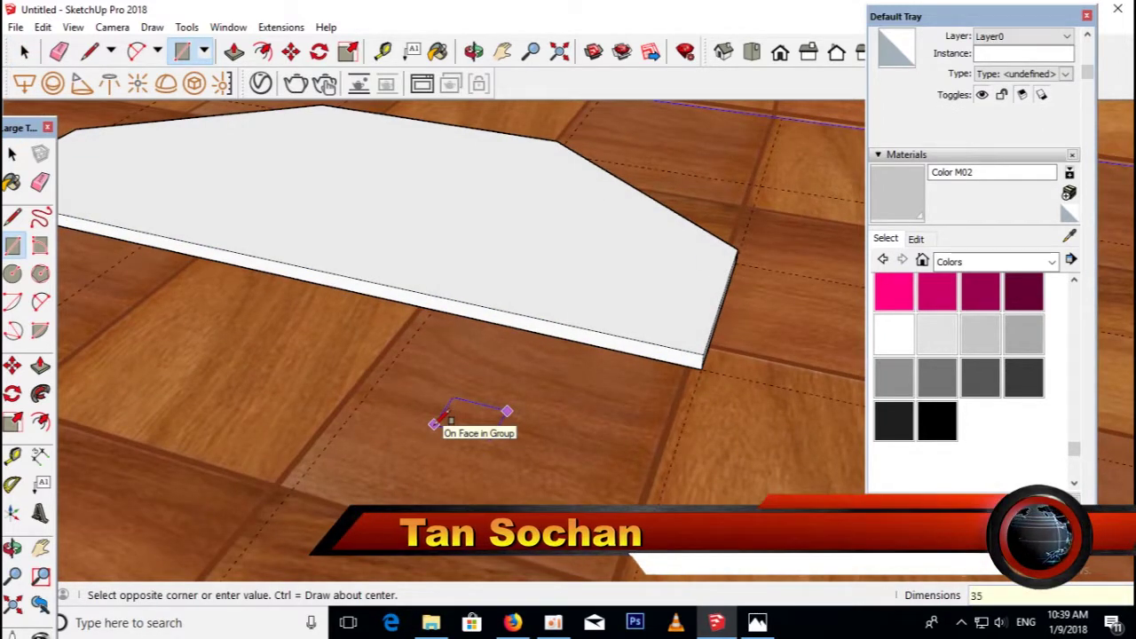
text(5)
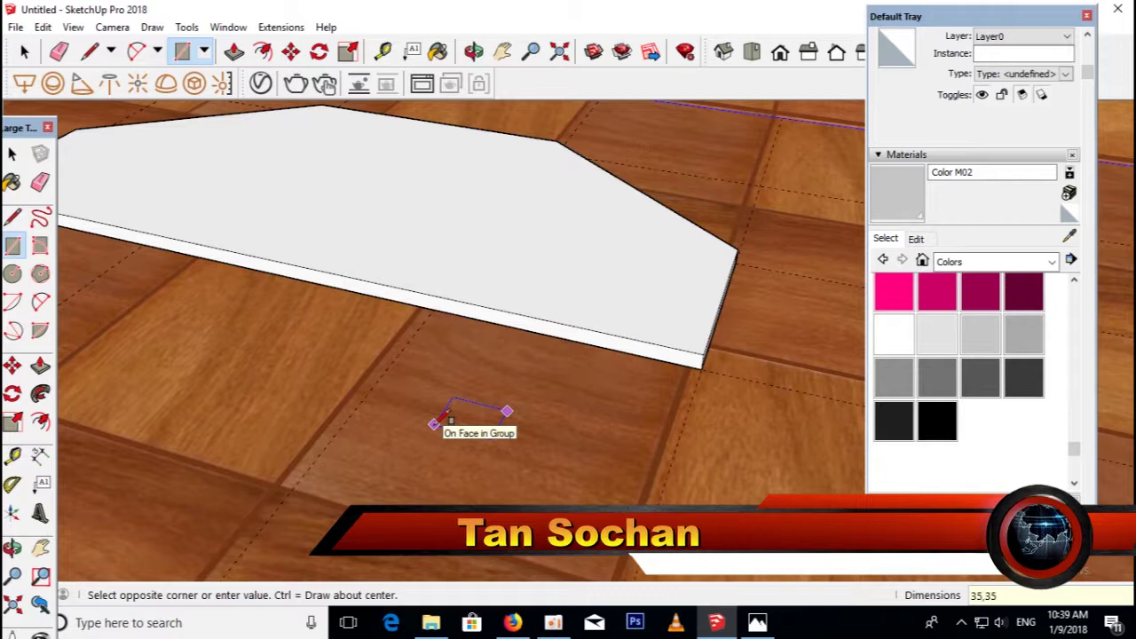
key(Return)
middle_drag(471, 423, 486, 404)
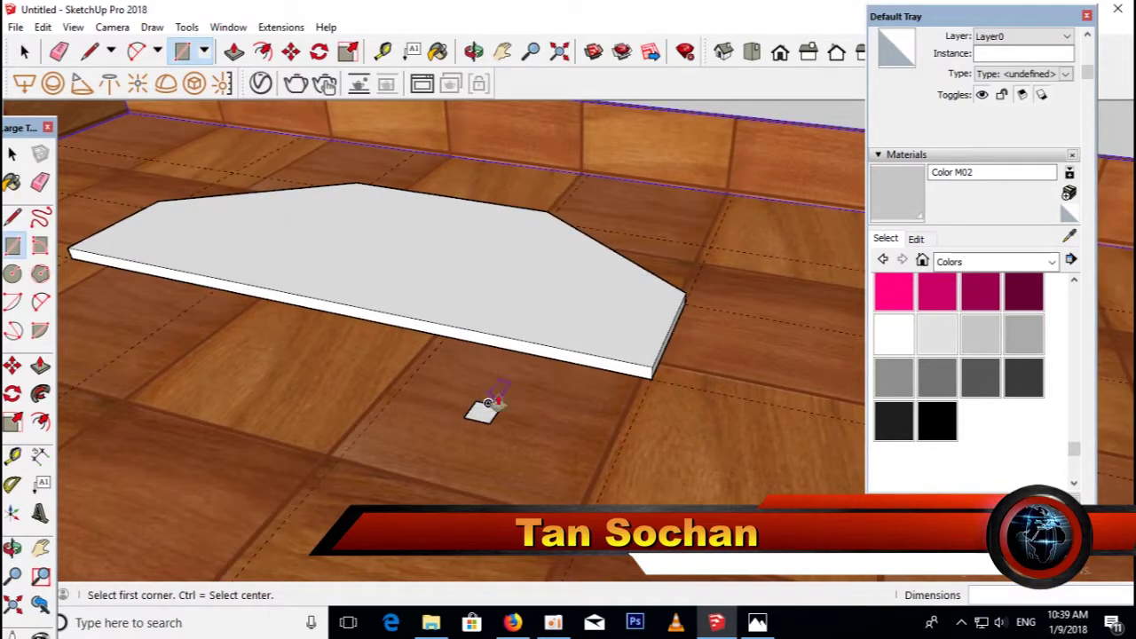
Try raising the square with Push/Pull against the reference photo, then cancel it.
key(p)
click(483, 413)
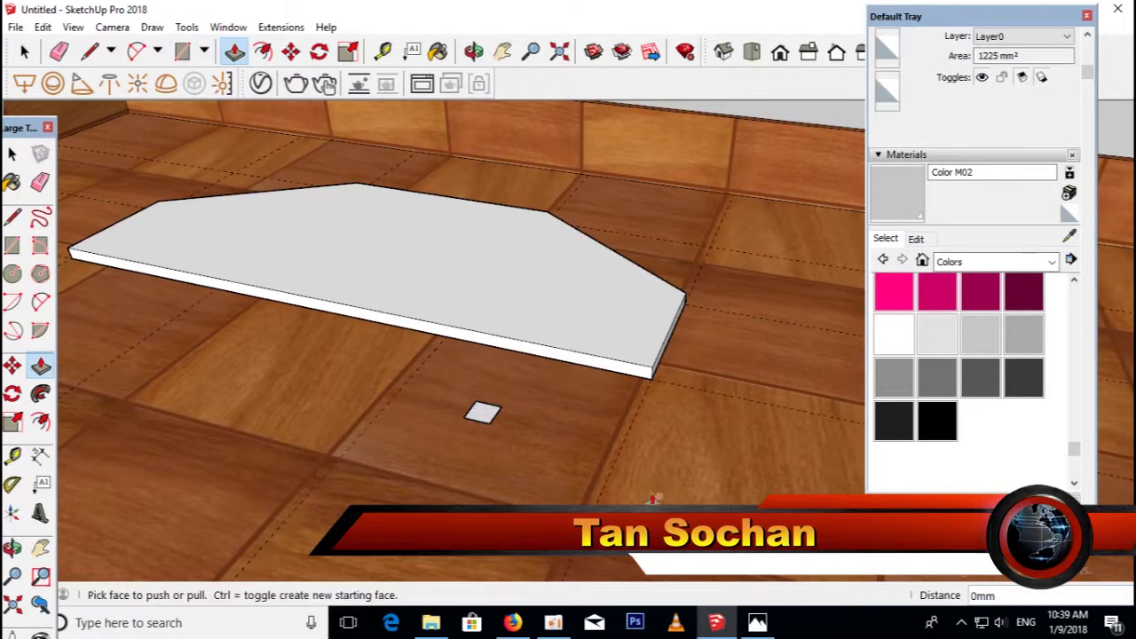
click(757, 622)
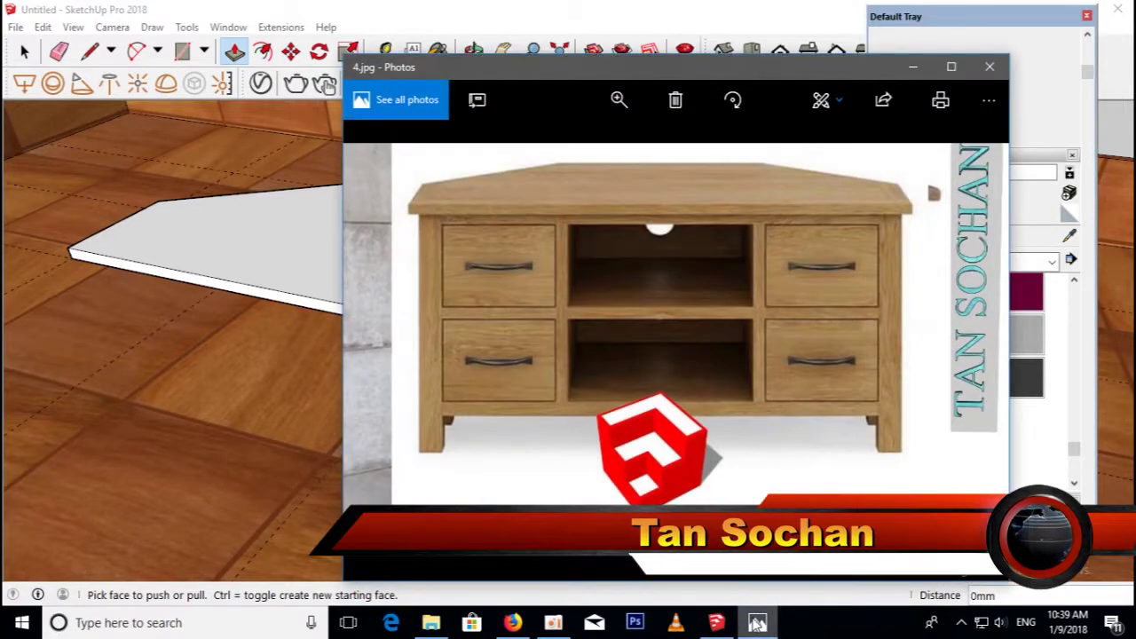
click(757, 622)
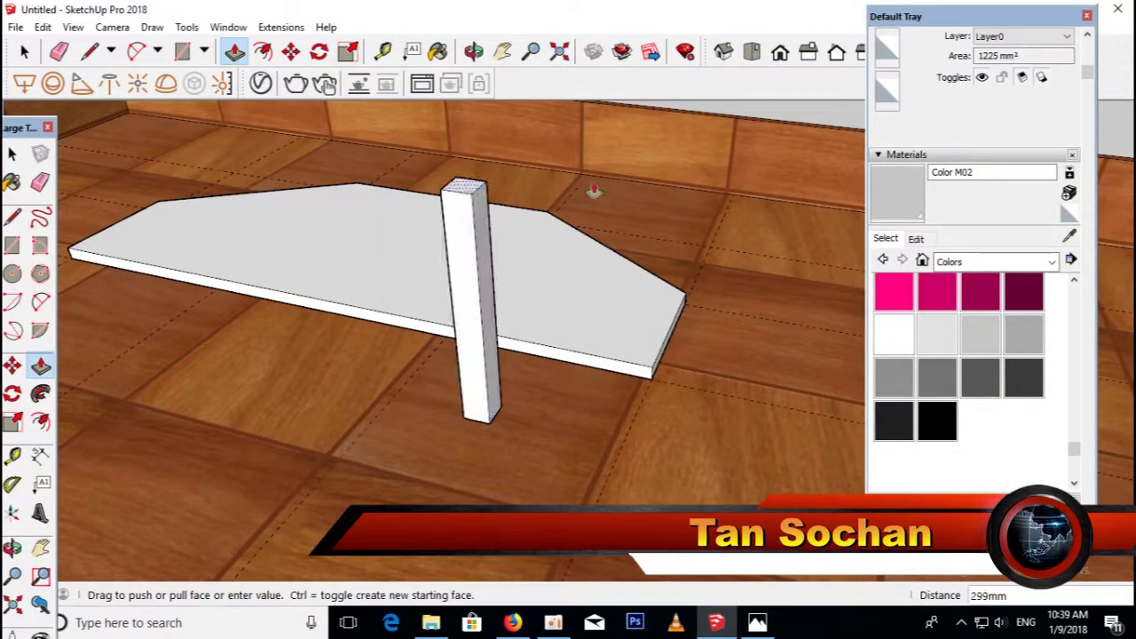
key(Escape)
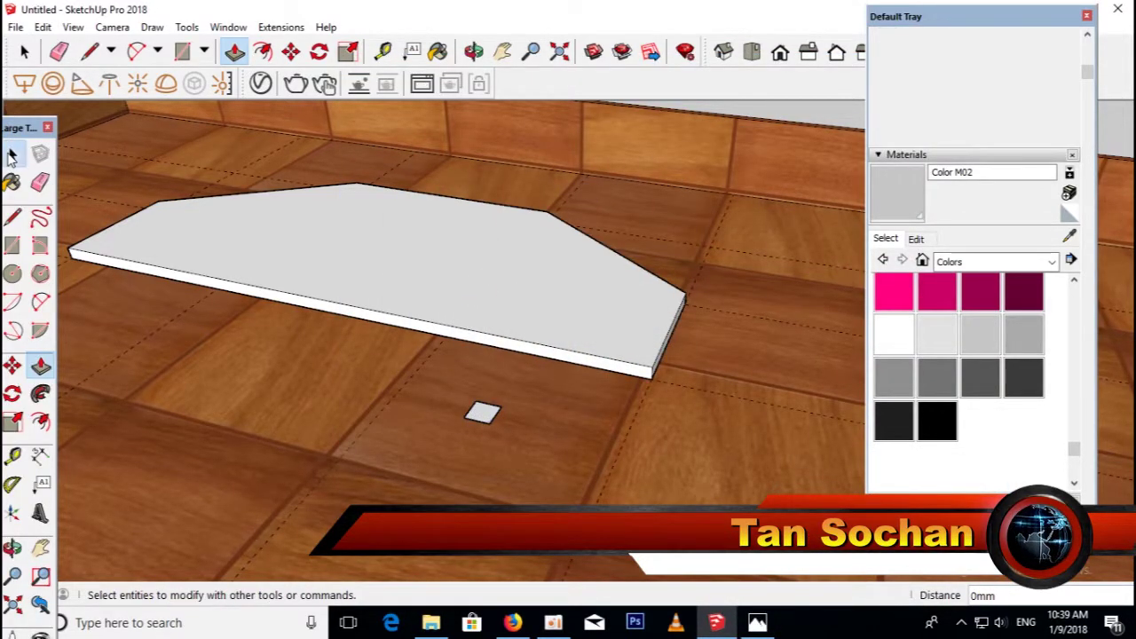
click(11, 155)
click(364, 289)
Extrude the 35 mm square up into a 580 mm tall post.
key(p)
scroll(516, 413, down, 1)
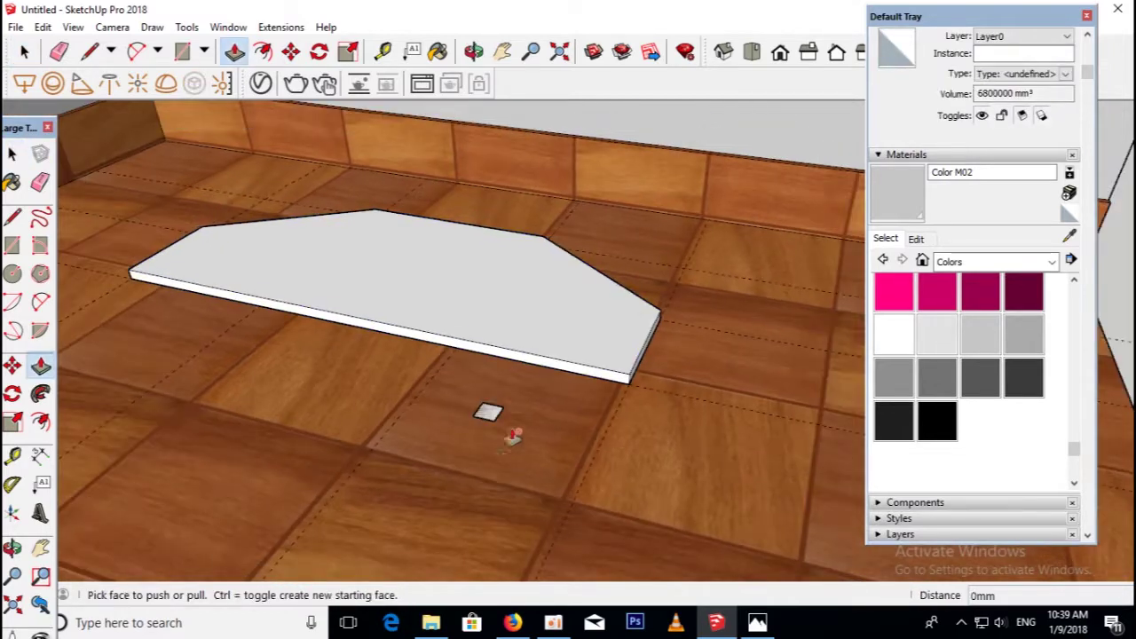
click(487, 414)
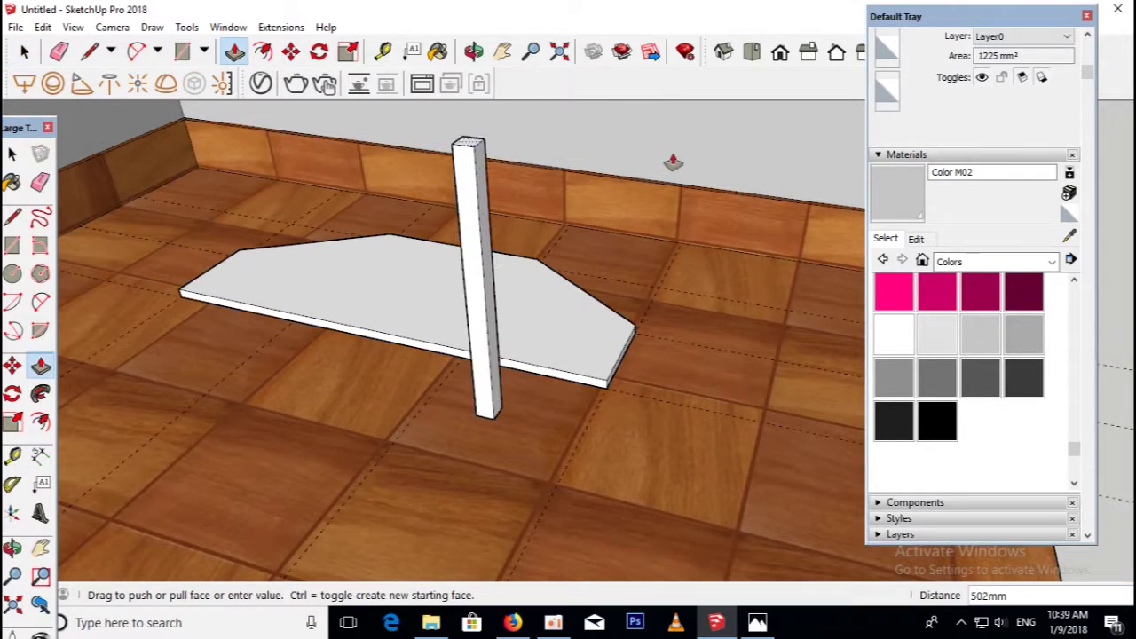
click(756, 624)
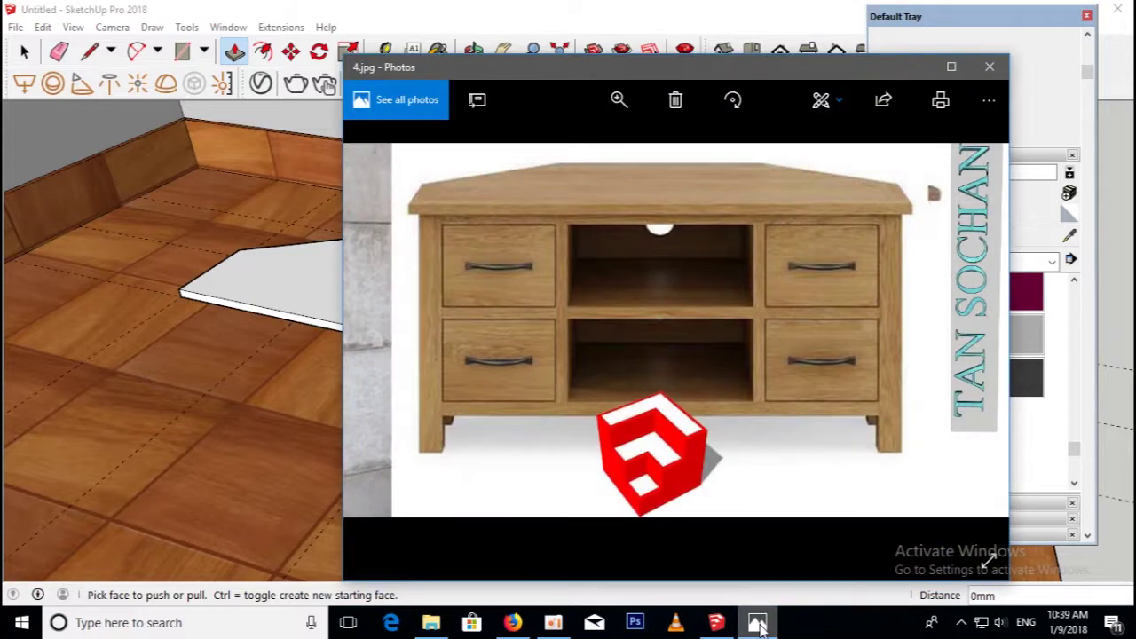
click(756, 624)
click(487, 419)
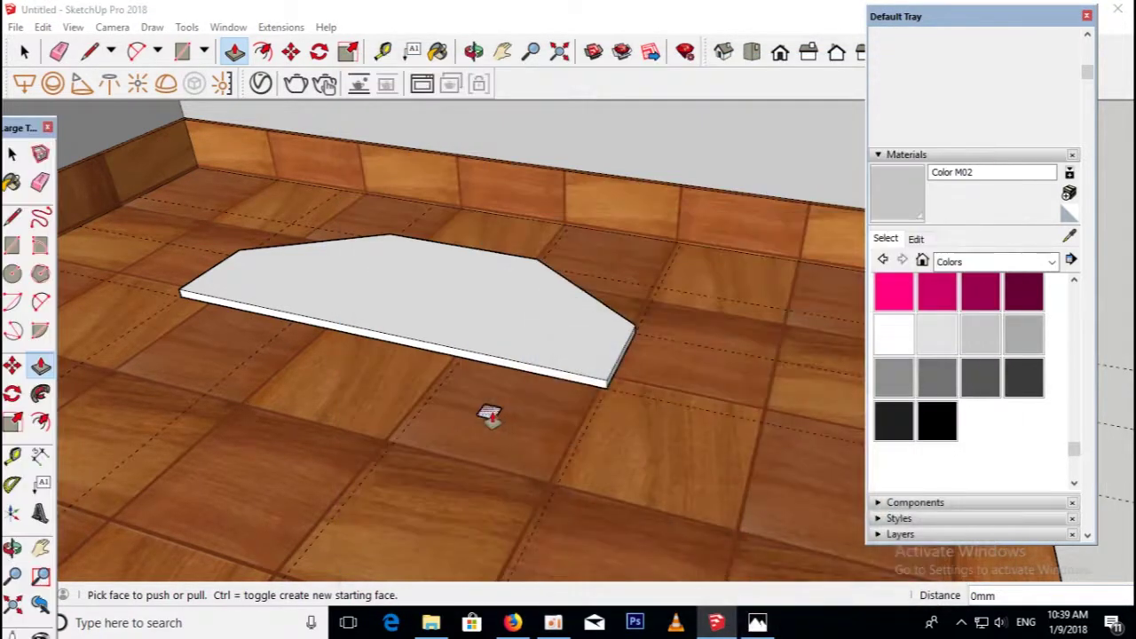
click(490, 417)
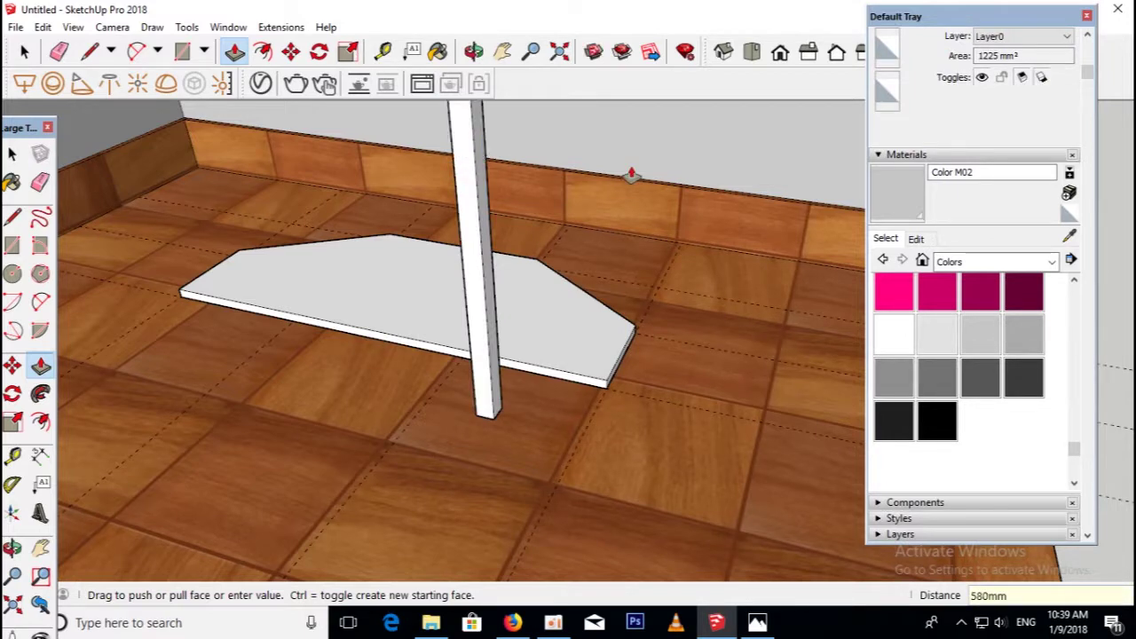
click(631, 175)
scroll(621, 329, down, 3)
middle_drag(621, 329, 544, 281)
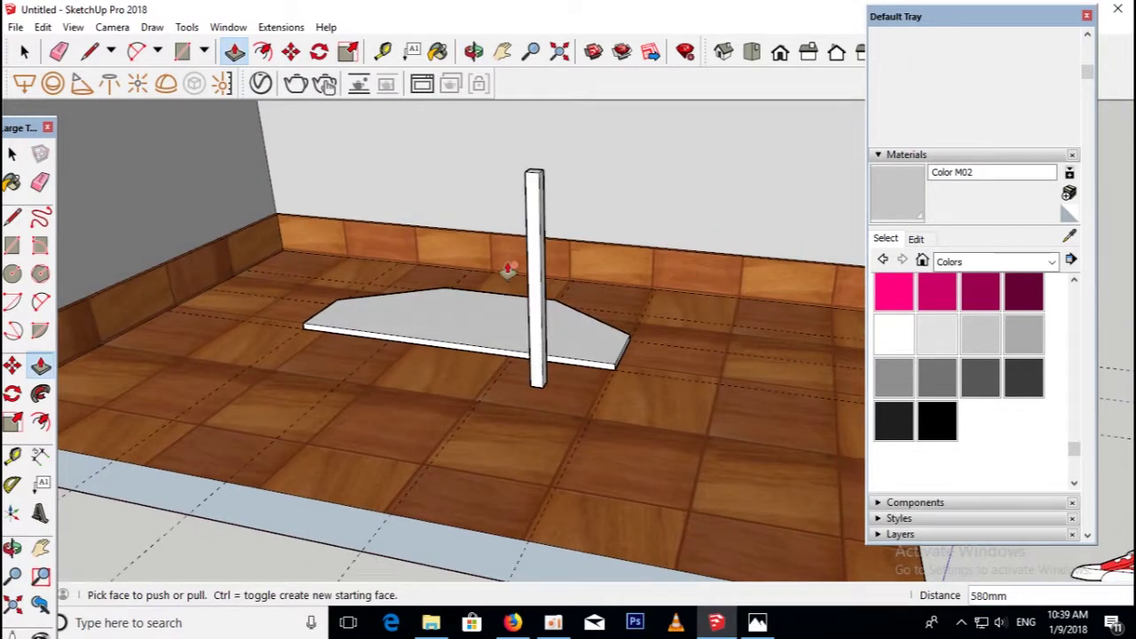
Compare the post with the reference photo and return to the Select tool.
click(757, 622)
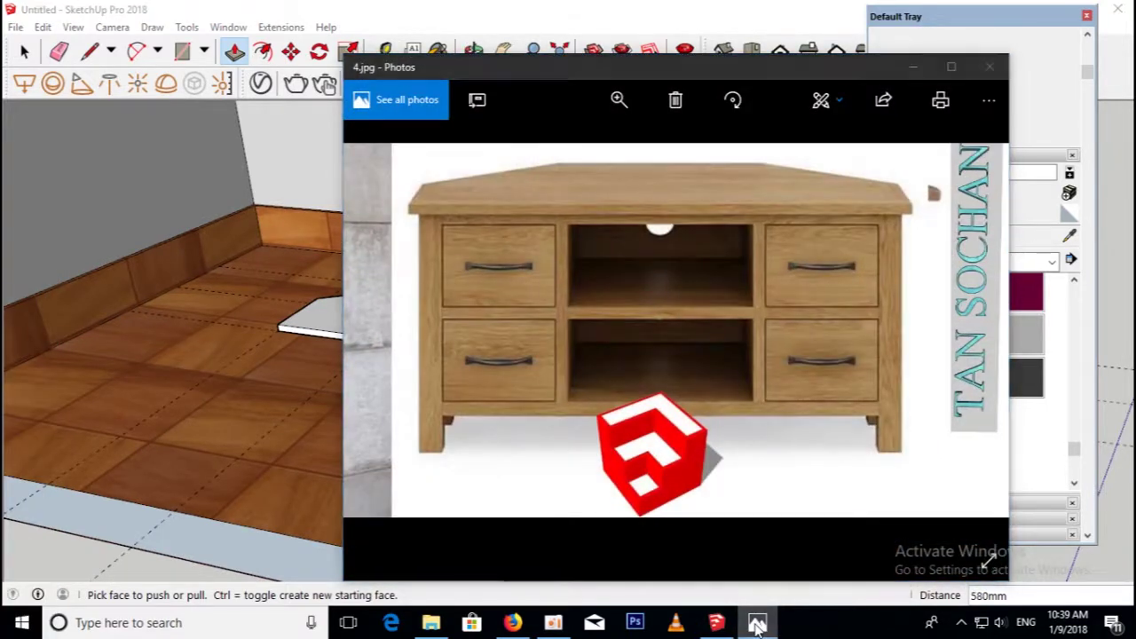
click(757, 626)
middle_drag(490, 337, 446, 391)
click(13, 219)
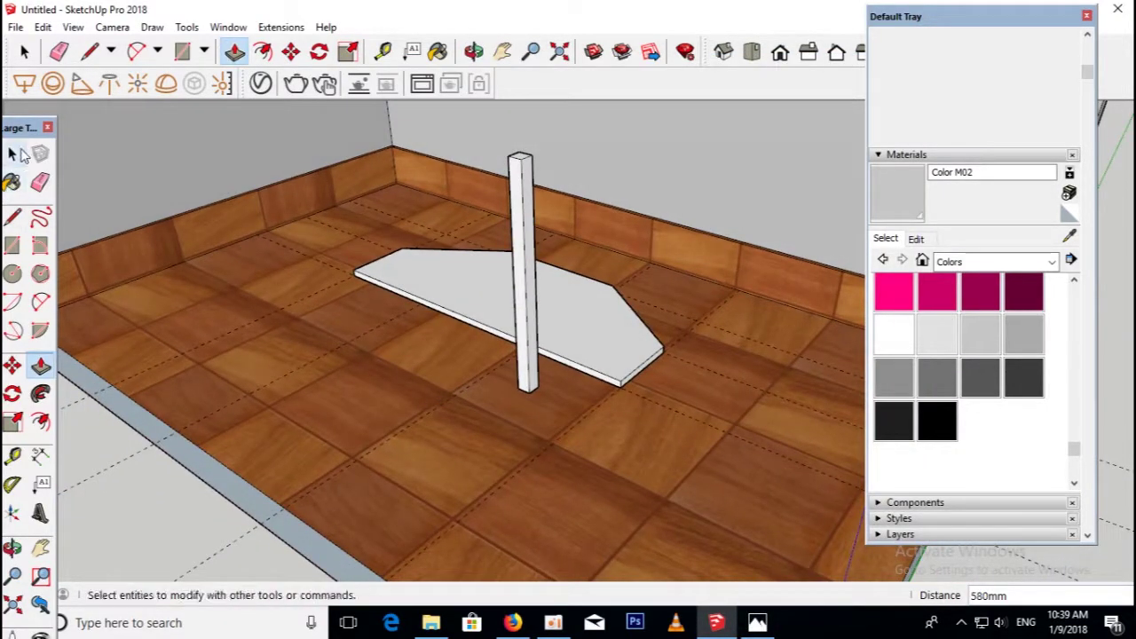
click(16, 154)
scroll(523, 340, up, 2)
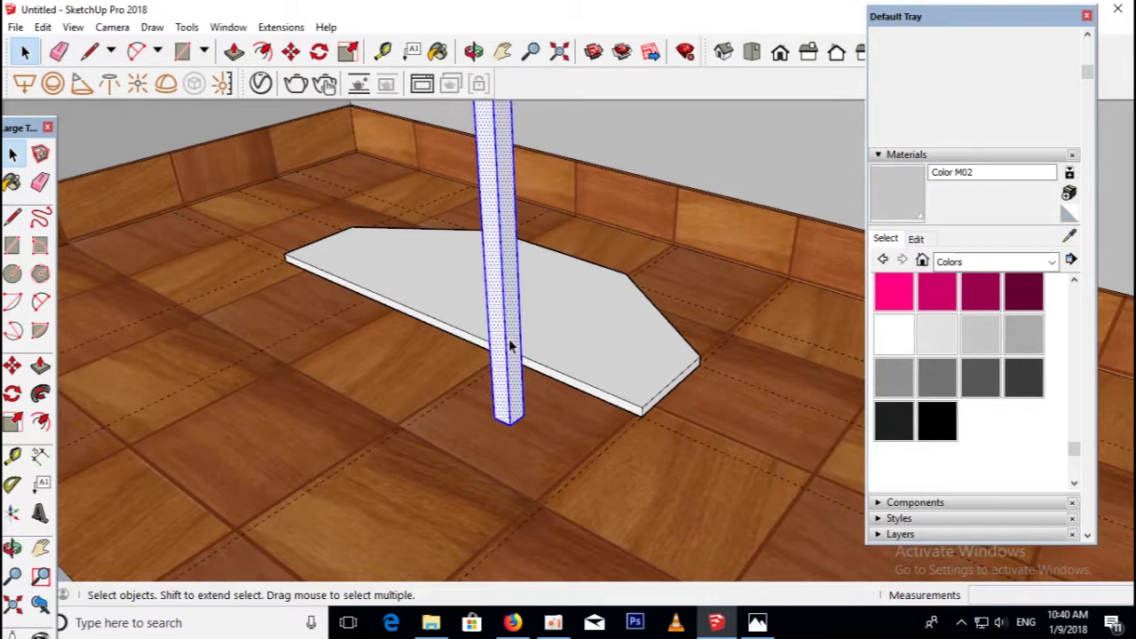
Make the post a group and move it onto the board's corners.
right_click(510, 346)
click(550, 197)
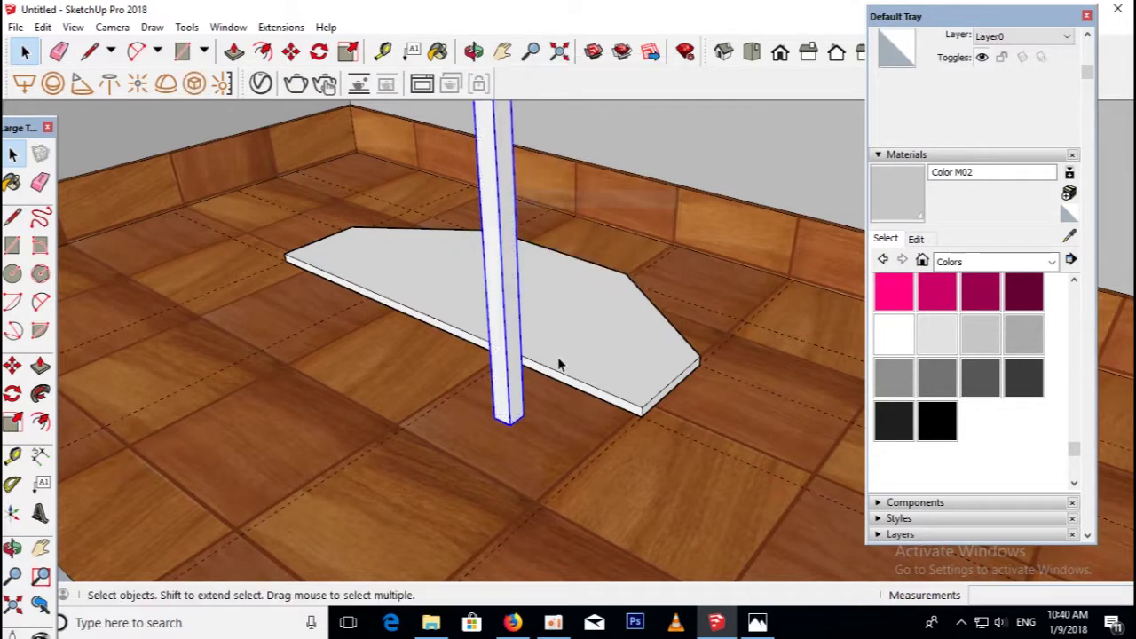
scroll(560, 363, up, 2)
key(m)
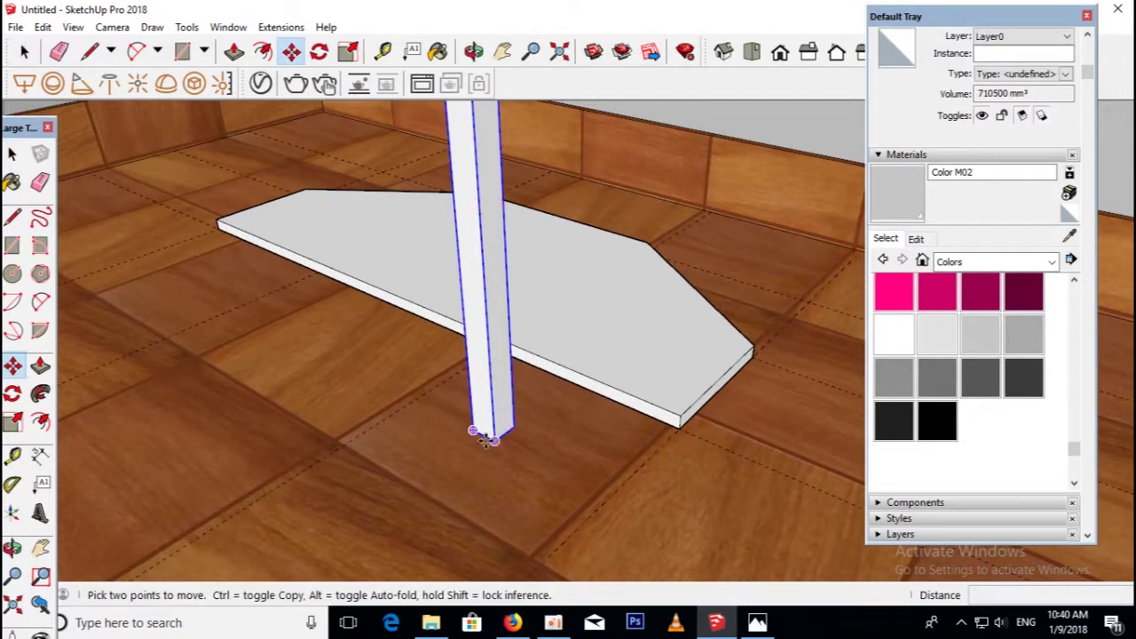
click(485, 438)
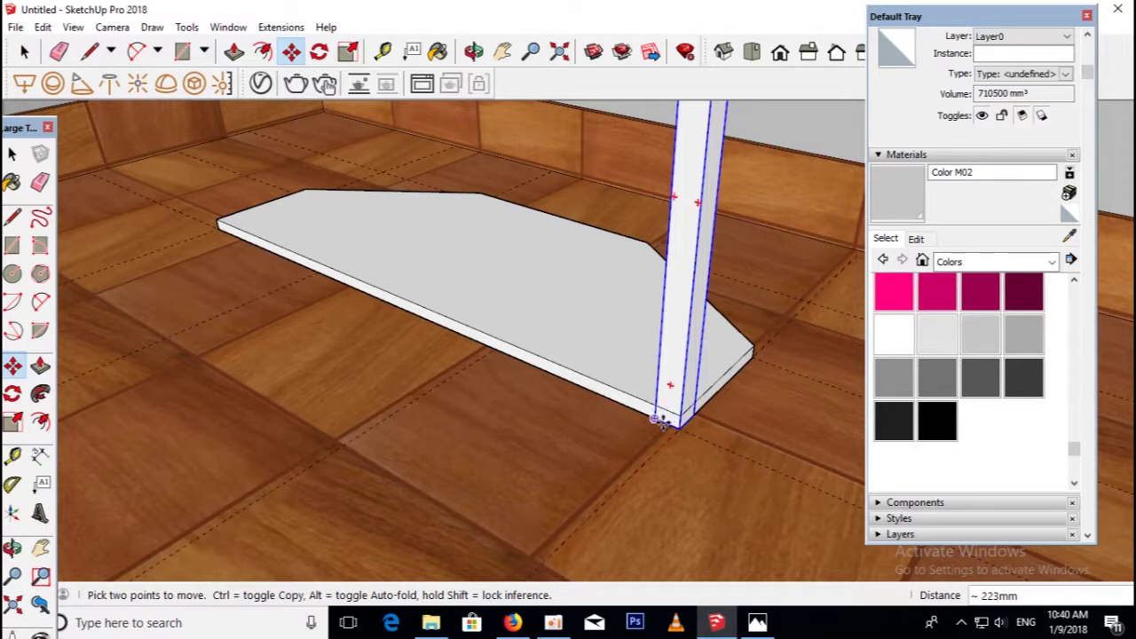
click(657, 419)
scroll(657, 419, down, 2)
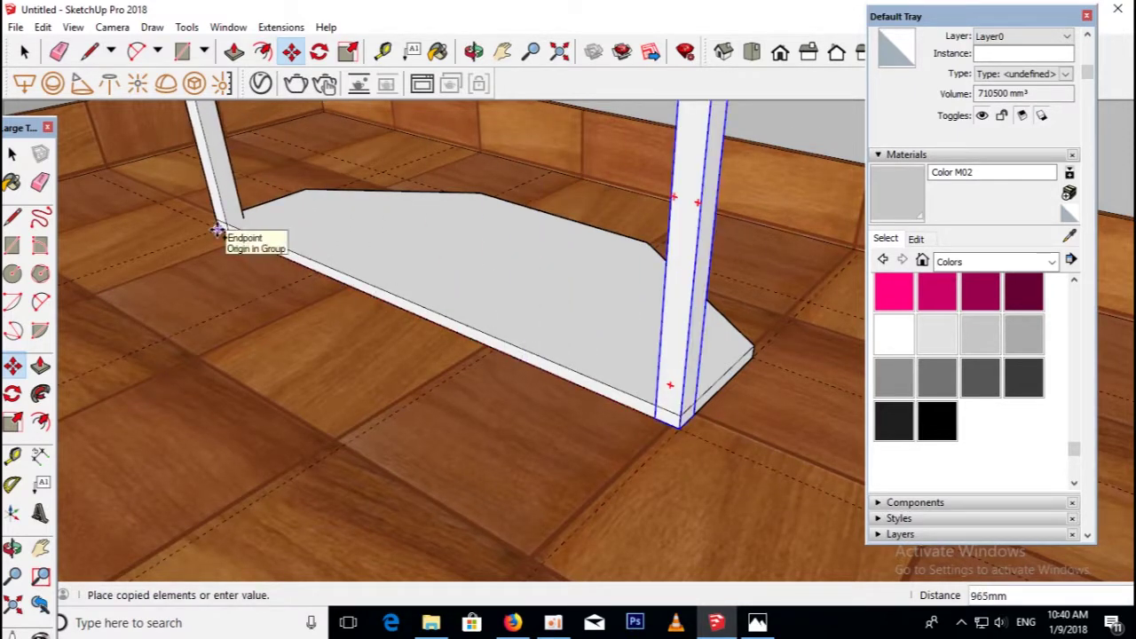
click(215, 232)
scroll(413, 300, up, 2)
Ctrl-copy the post onto another corner of the board as an extra leg.
mouse_move(414, 300)
middle_down()
mouse_move(596, 361)
mouse_move(497, 369)
middle_up()
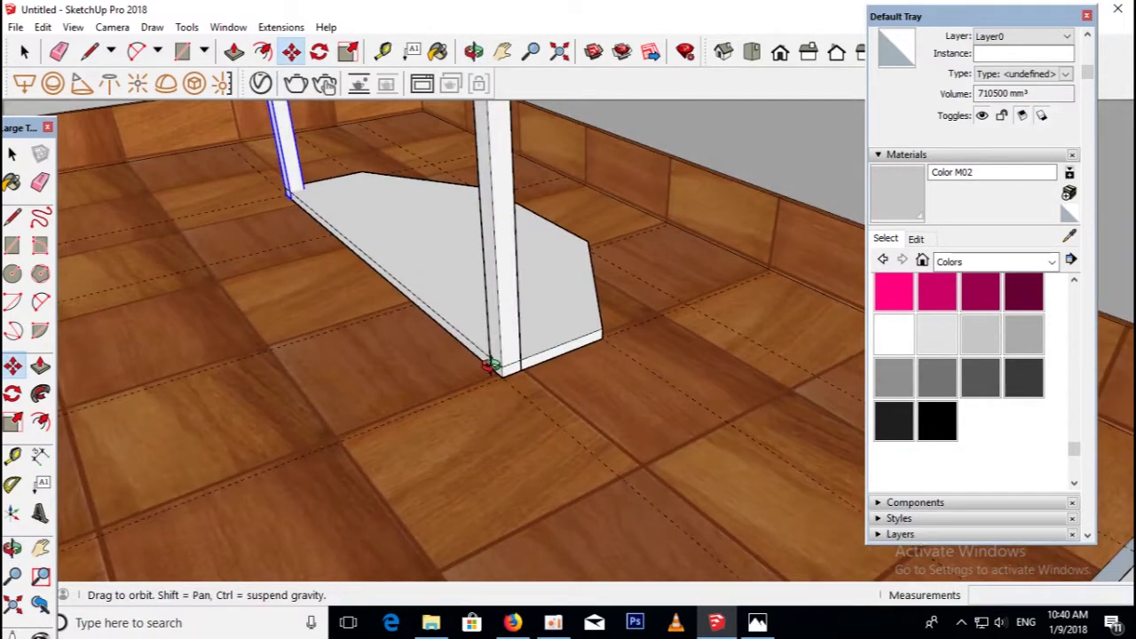
click(519, 371)
key(ctrl)
text(165)
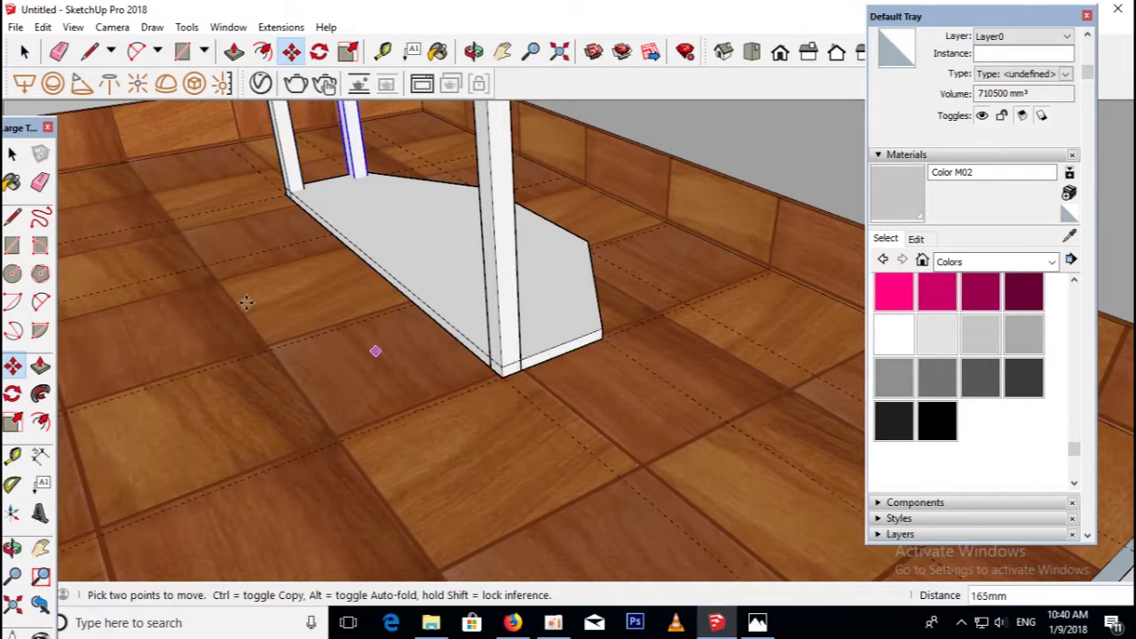
click(10, 156)
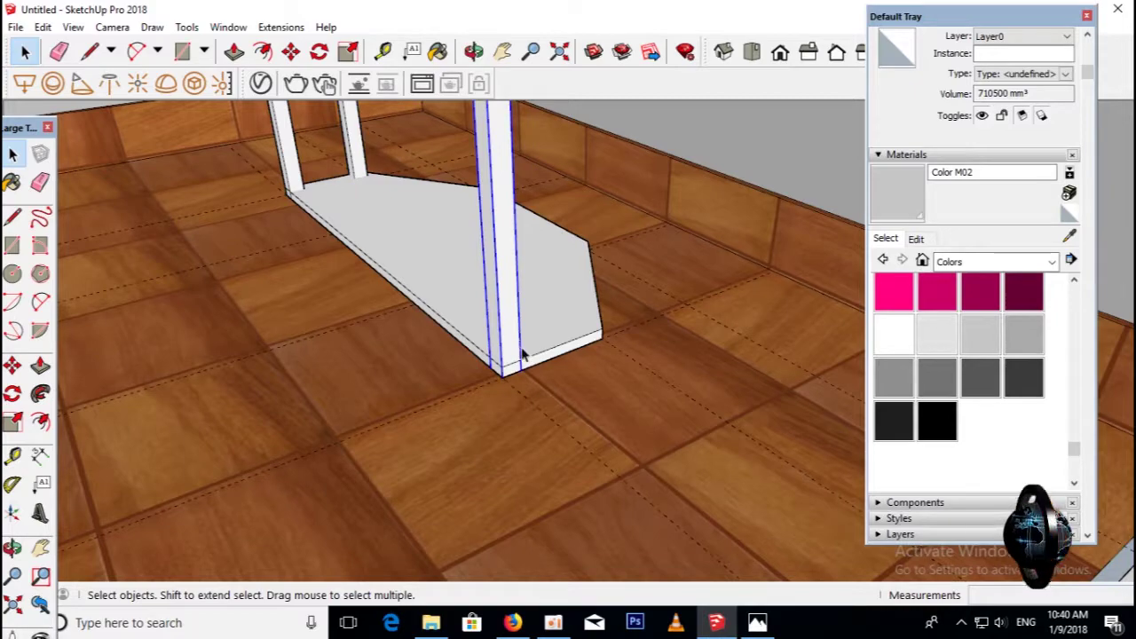
key(m)
middle_drag(522, 353, 530, 364)
click(519, 371)
key(ctrl)
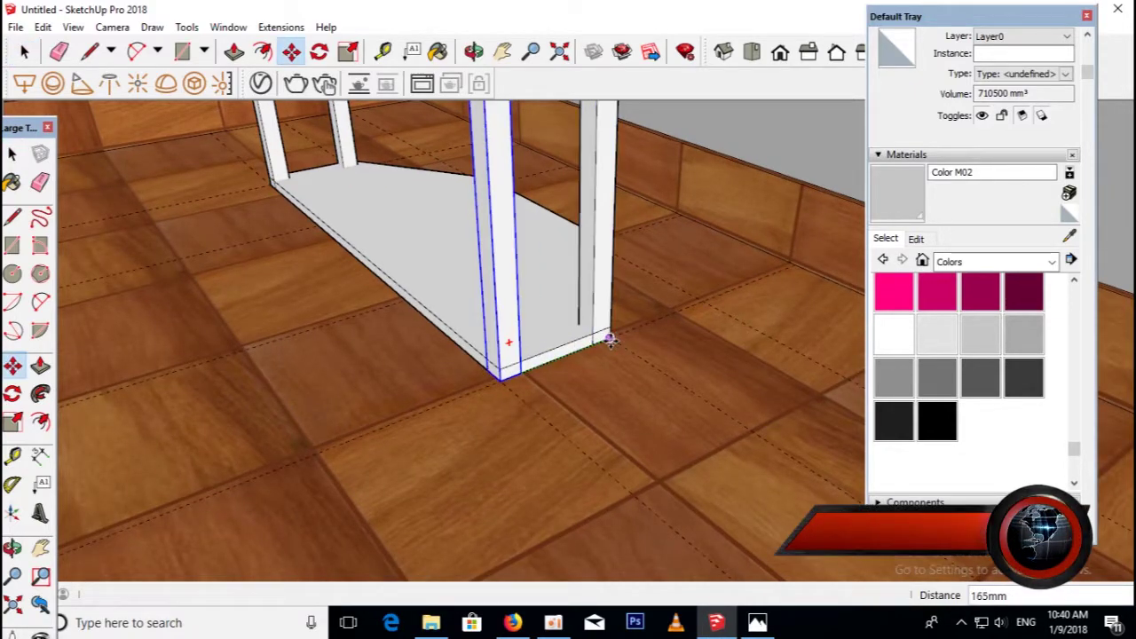
click(609, 337)
Orbit around the four-post frame and select the shelf board.
mouse_move(609, 337)
middle_down()
mouse_move(617, 321)
mouse_move(500, 312)
mouse_move(127, 204)
middle_up()
key(space)
middle_drag(355, 266, 400, 330)
scroll(481, 358, down, 1)
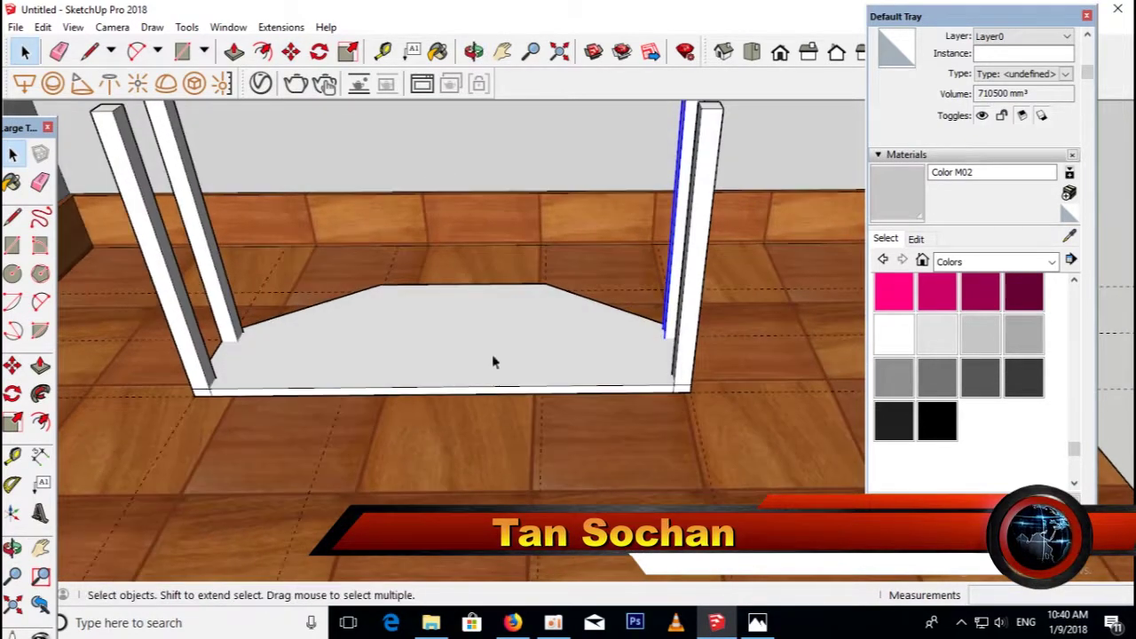
scroll(269, 360, up, 3)
middle_drag(269, 360, 299, 398)
click(319, 370)
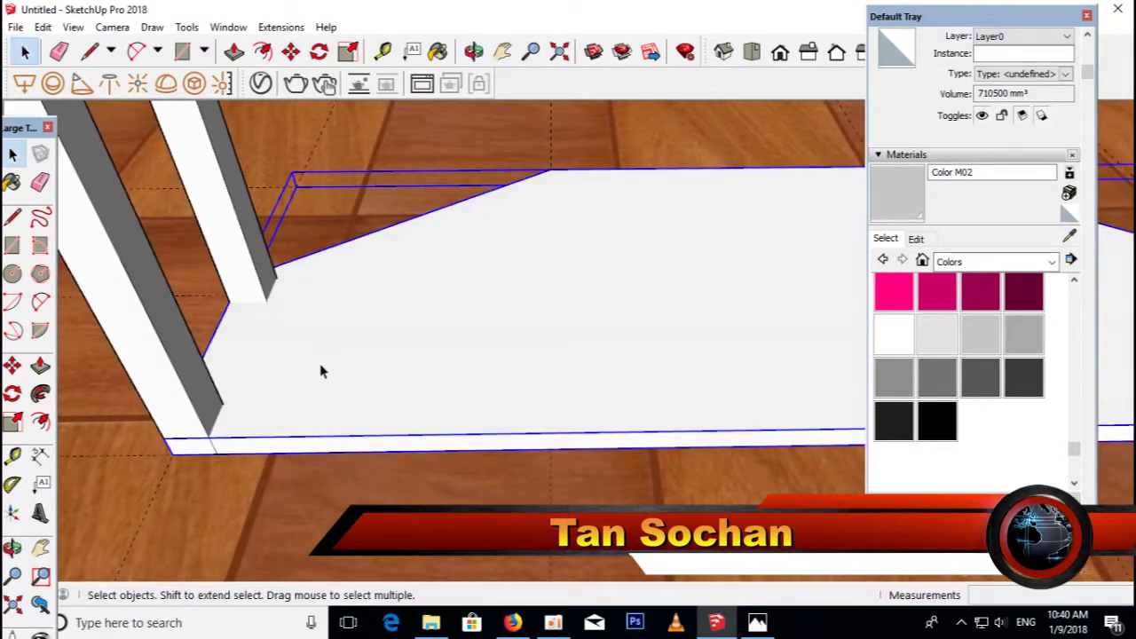
Draw a shelf rectangle on the board between the leg bases.
key(r)
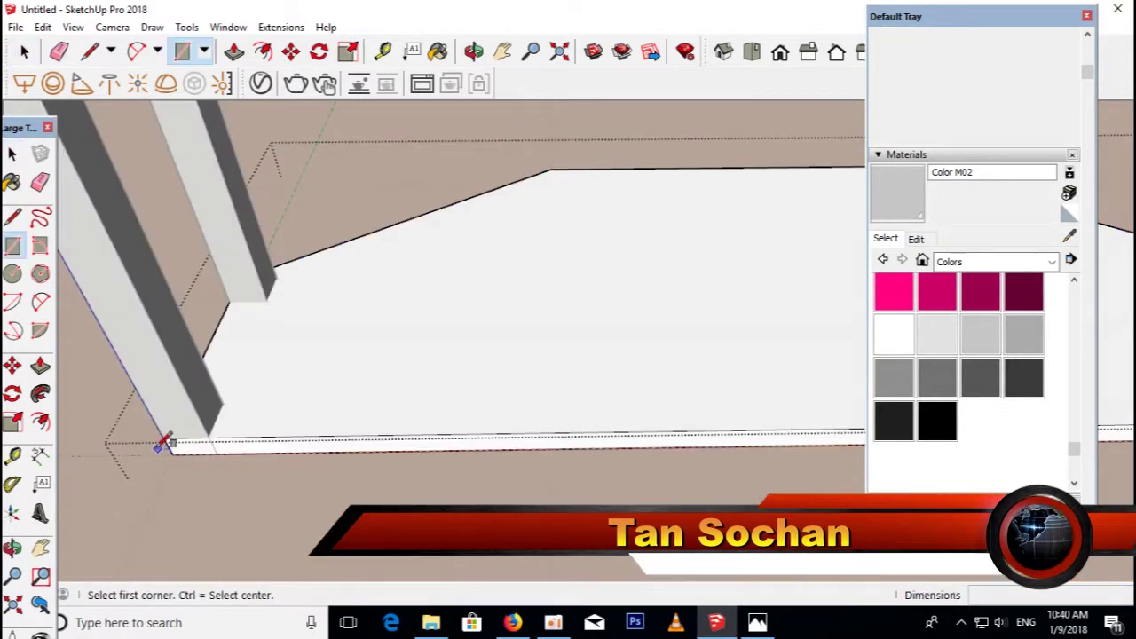
click(163, 439)
key(Escape)
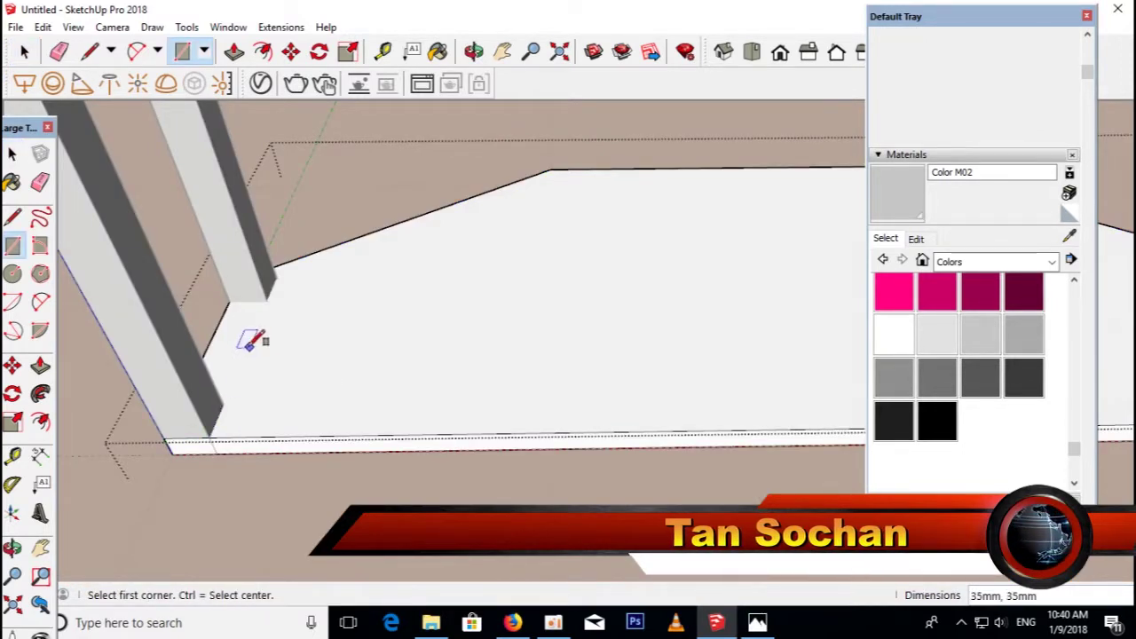
click(229, 301)
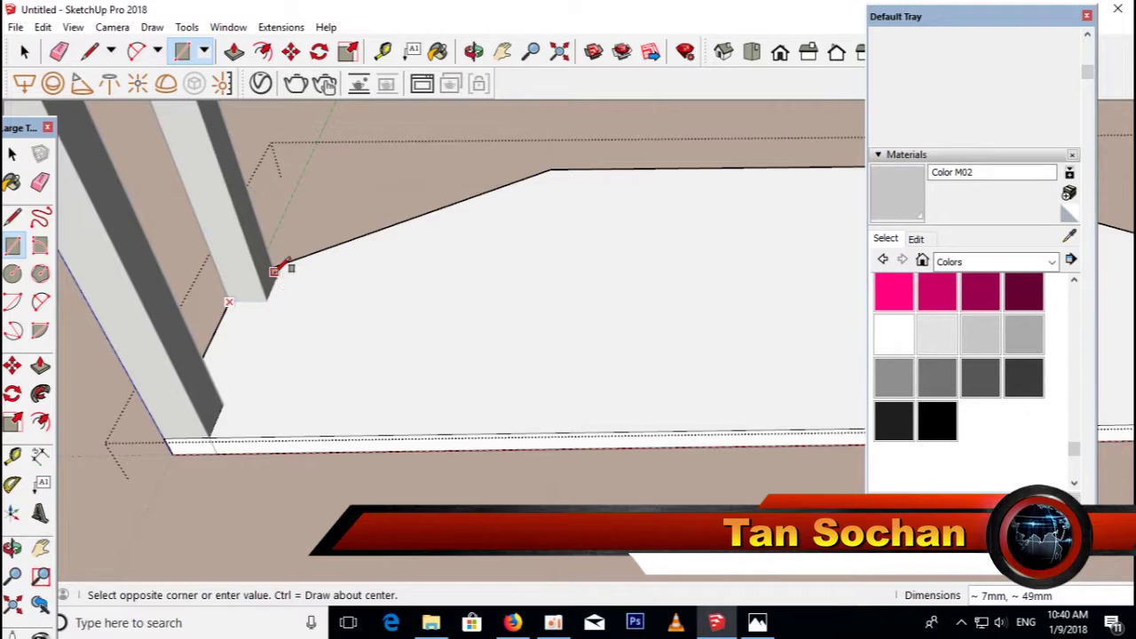
scroll(248, 315, down, 3)
scroll(608, 322, up, 3)
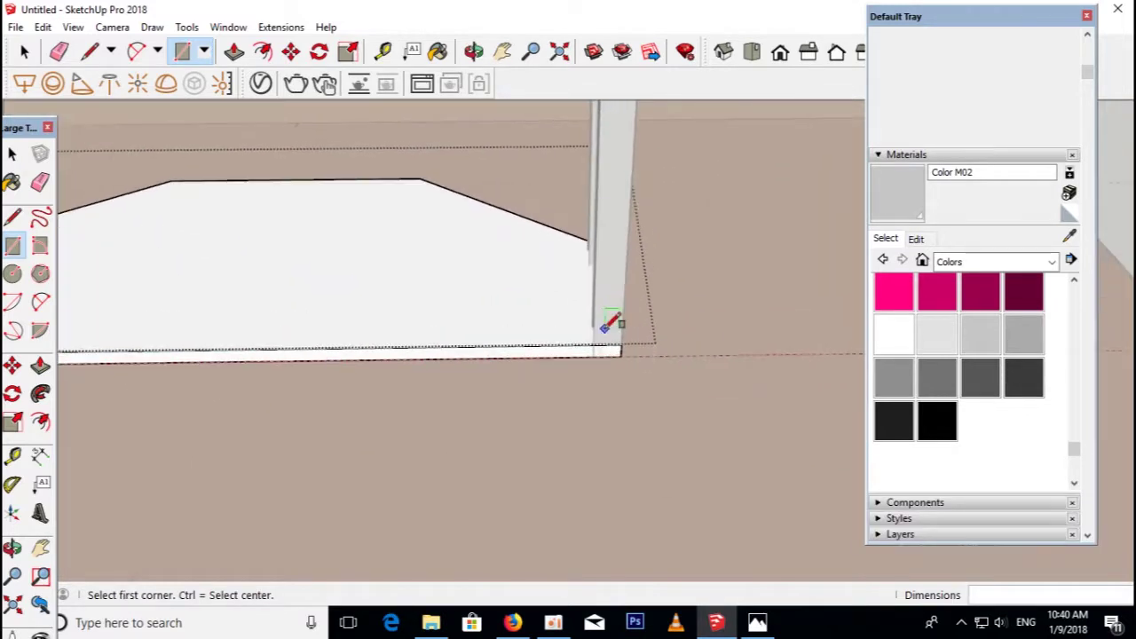
scroll(589, 341, up, 2)
middle_drag(519, 326, 612, 342)
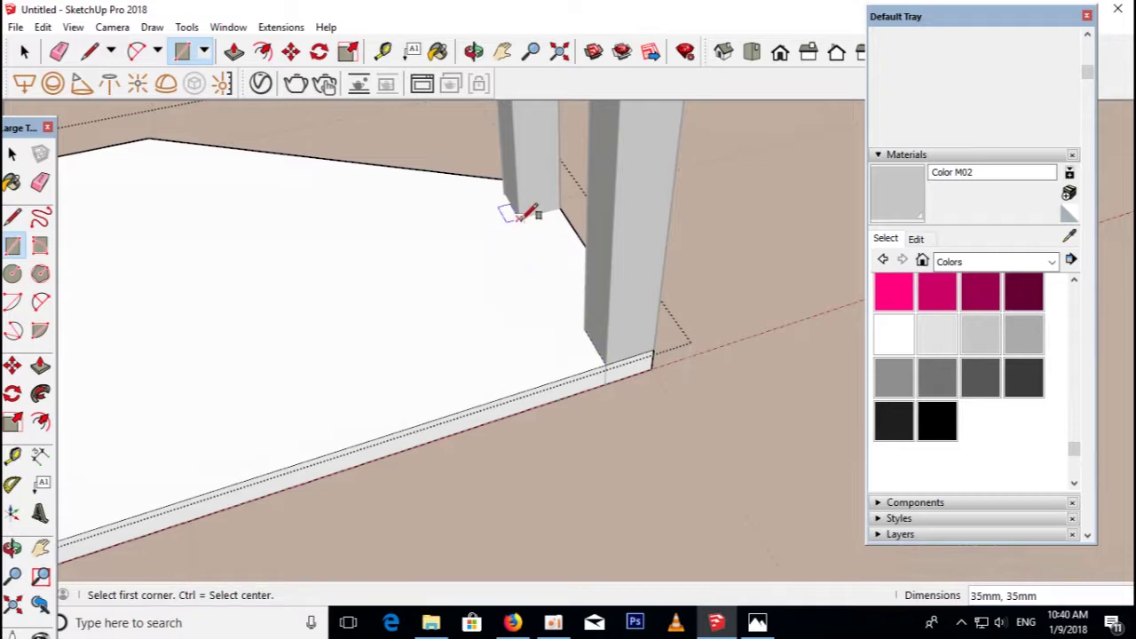
mouse_move(509, 213)
middle_down()
mouse_move(686, 199)
mouse_move(578, 296)
mouse_move(611, 293)
middle_up()
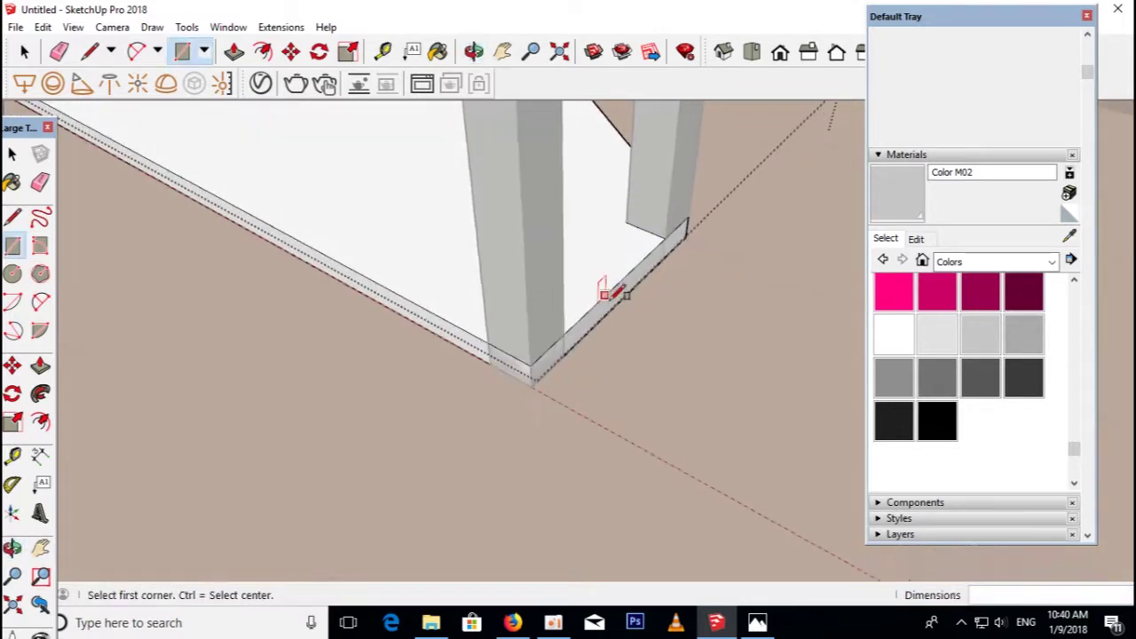
Push/pull the shelf face to give the board its thin thickness.
key(p)
click(666, 257)
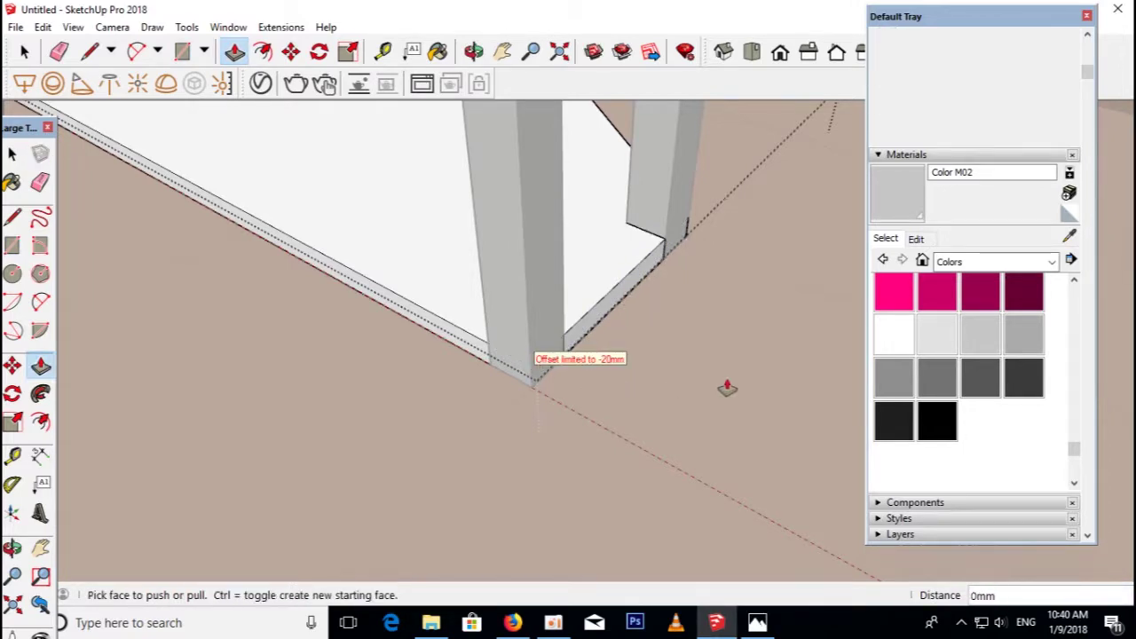
scroll(702, 388, down, 3)
scroll(532, 310, down, 3)
click(364, 234)
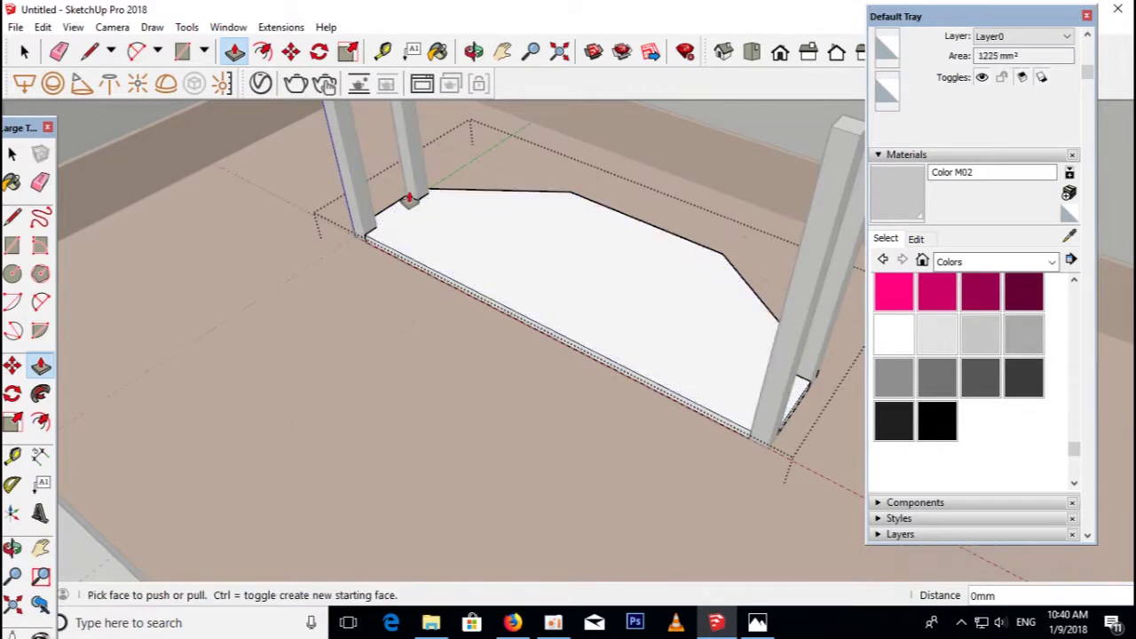
middle_drag(404, 302, 497, 304)
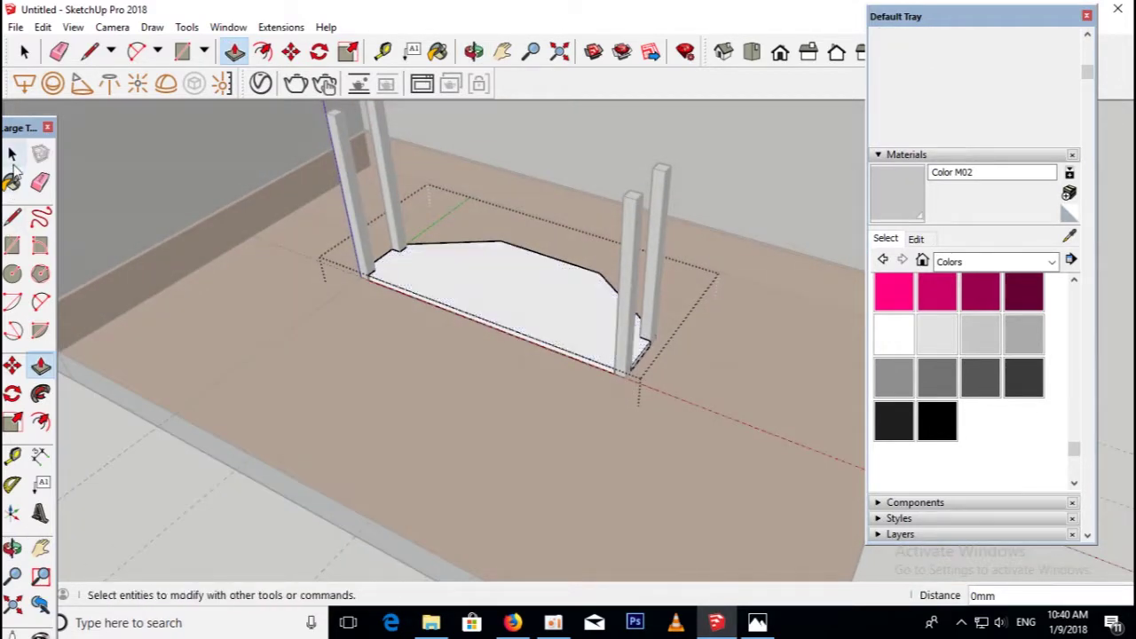
Check the reference photo, then select the shelf board and begin moving it 100 mm up.
click(14, 165)
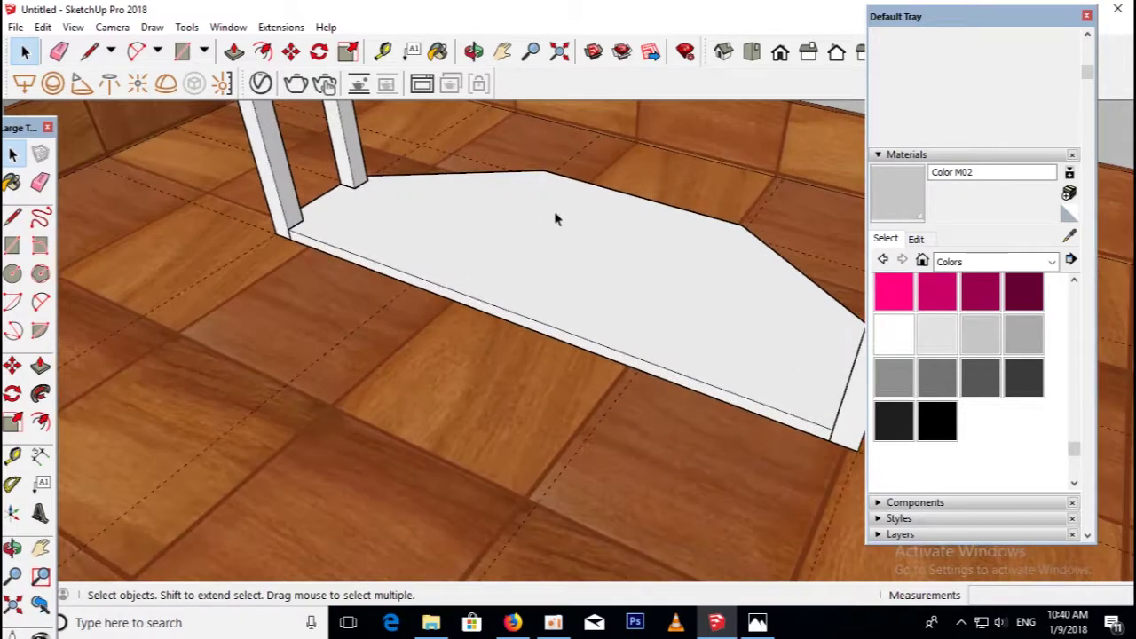
scroll(453, 464, down, 3)
scroll(479, 408, up, 3)
click(757, 622)
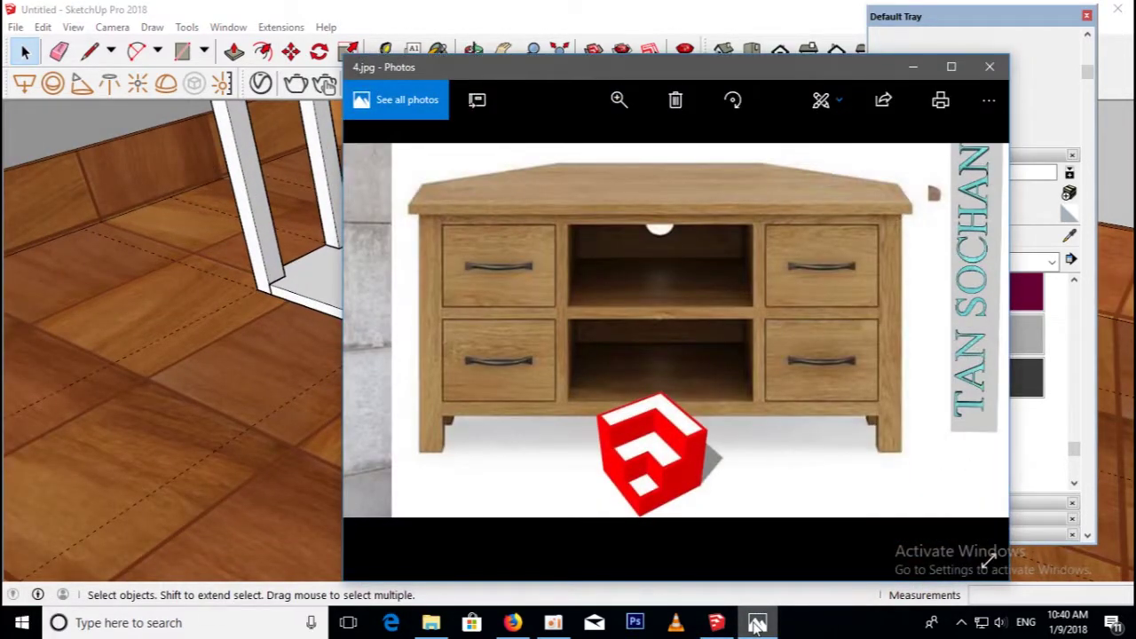
click(757, 625)
click(757, 624)
click(757, 625)
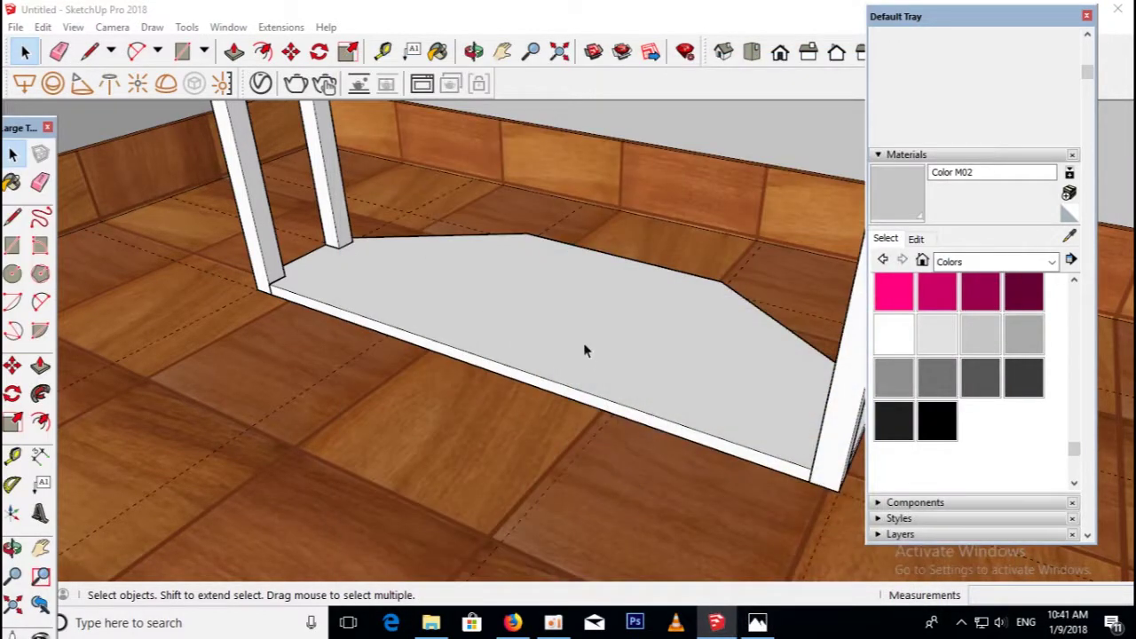
click(583, 343)
scroll(609, 417, down, 3)
click(250, 240)
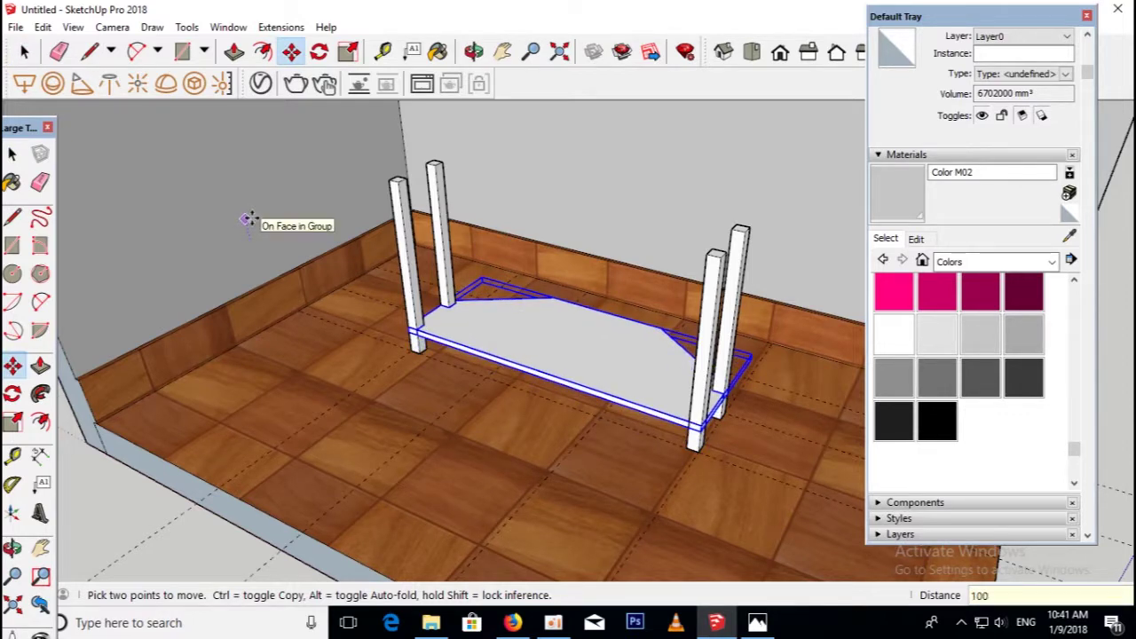
Raise the shelf 100 mm and Ctrl-copy it upward as a second shelf.
key(Return)
mouse_move(248, 225)
middle_down()
mouse_move(456, 350)
mouse_move(547, 329)
mouse_move(546, 314)
middle_up()
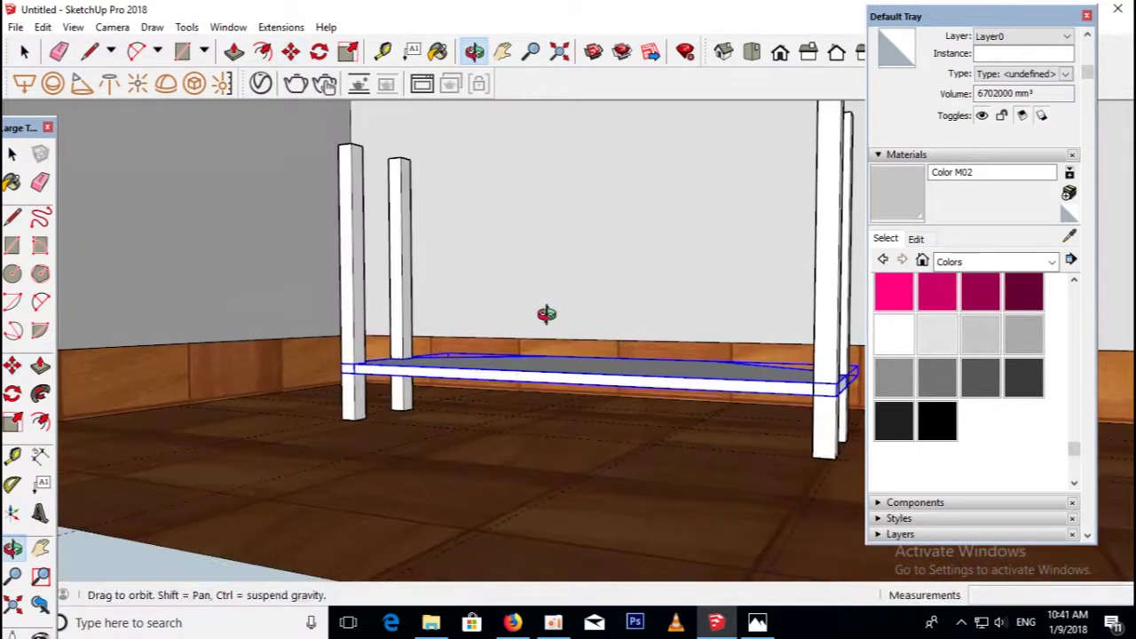
click(757, 623)
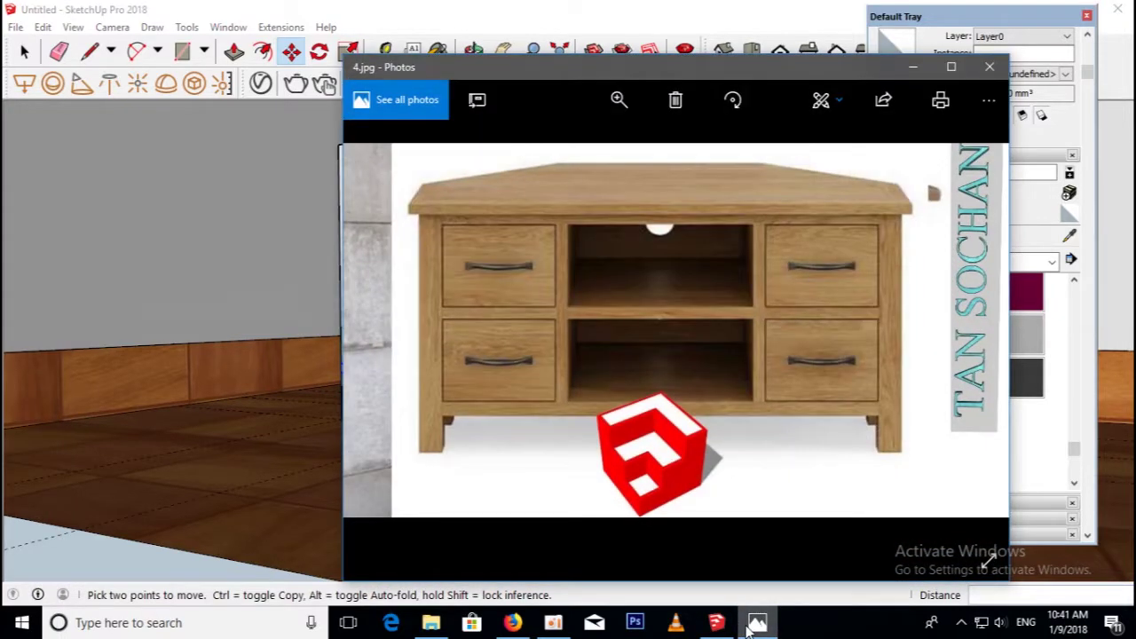
click(756, 623)
click(222, 271)
key(ctrl)
text(200)
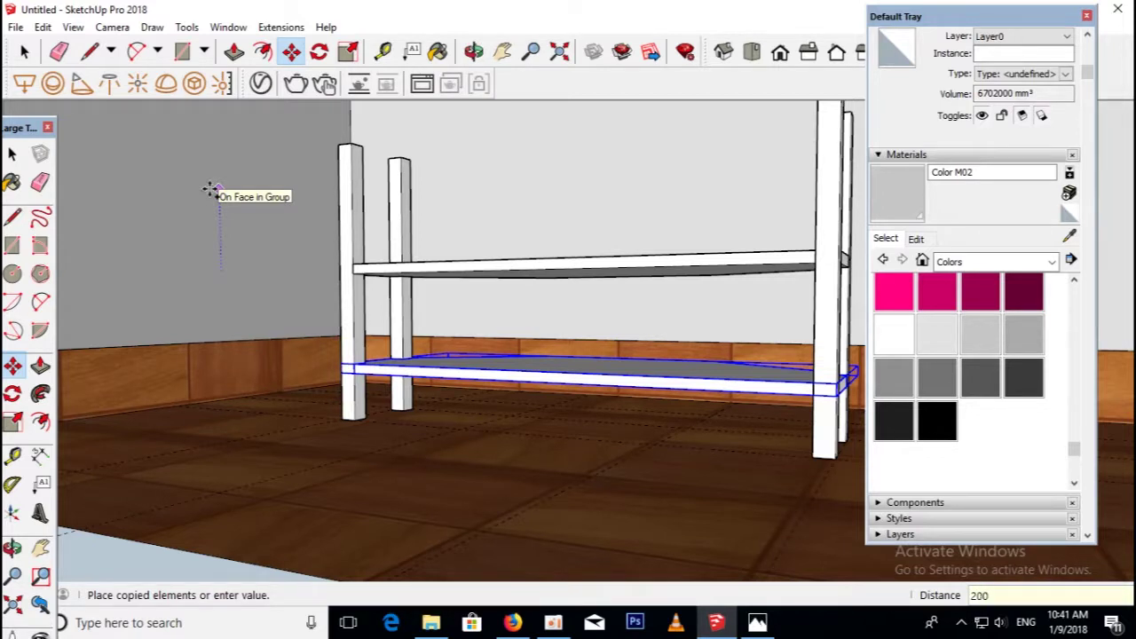
key(Return)
Ctrl-copy another shelf 200 mm higher and compare with the reference photo.
click(172, 270)
key(ctrl)
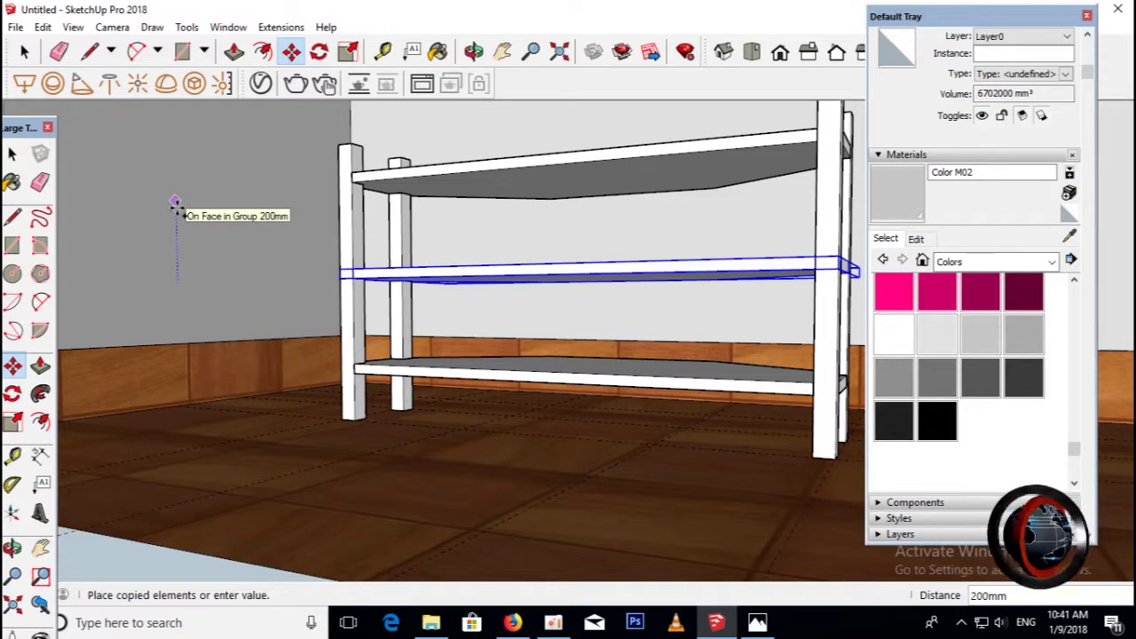
key(Return)
mouse_move(178, 207)
middle_down()
mouse_move(322, 329)
mouse_move(311, 349)
mouse_move(574, 307)
middle_up()
scroll(574, 308, up, 2)
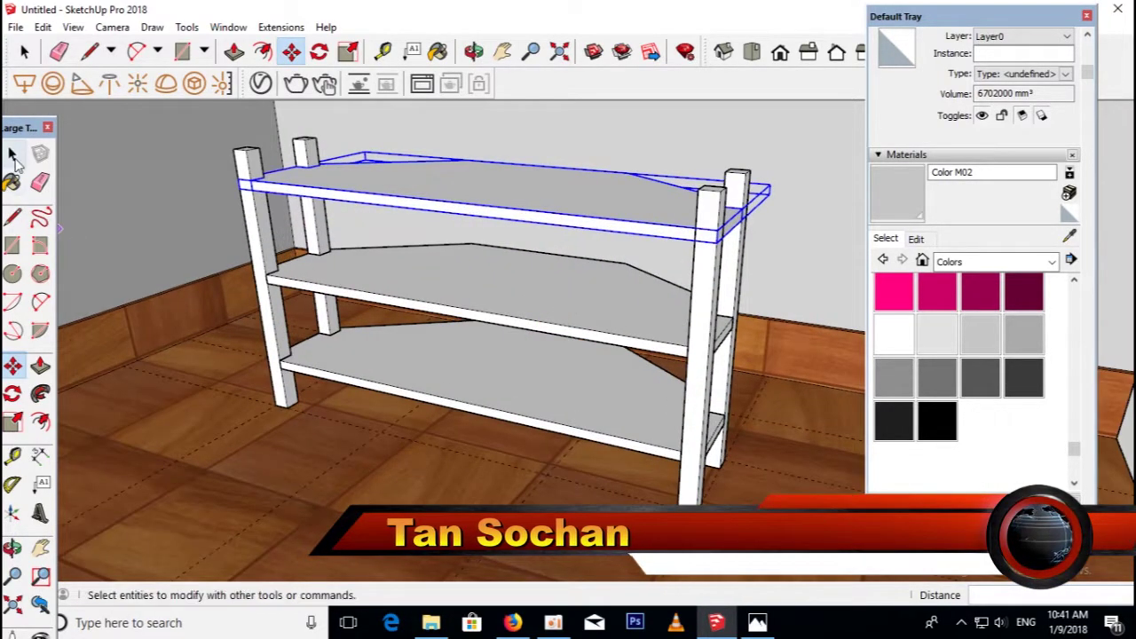
key(space)
scroll(675, 367, up, 1)
click(759, 624)
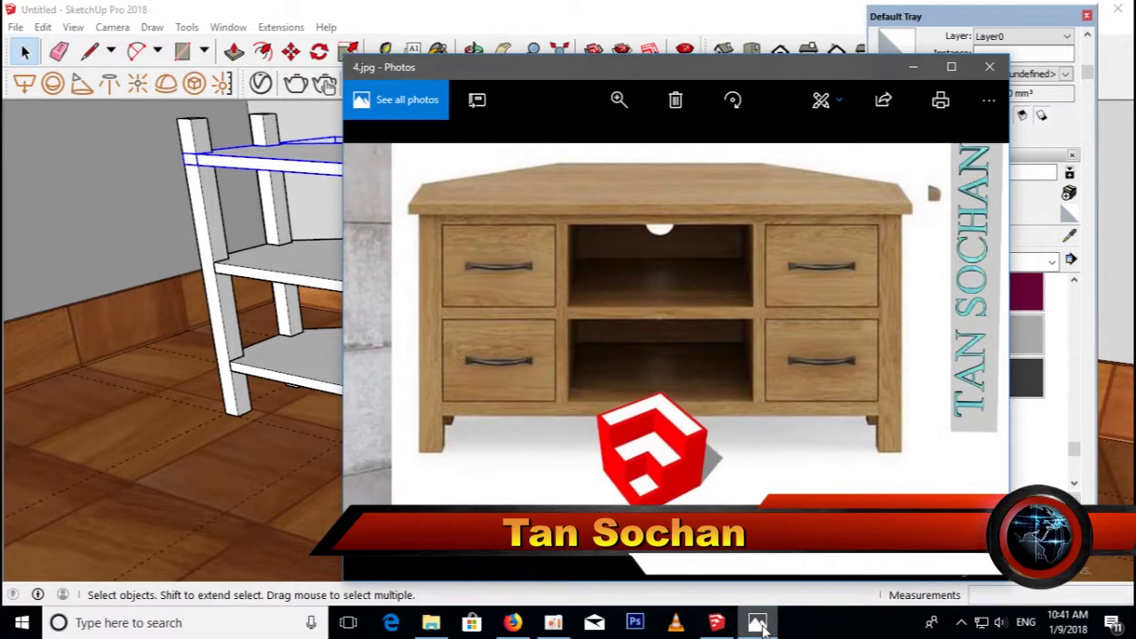
click(759, 624)
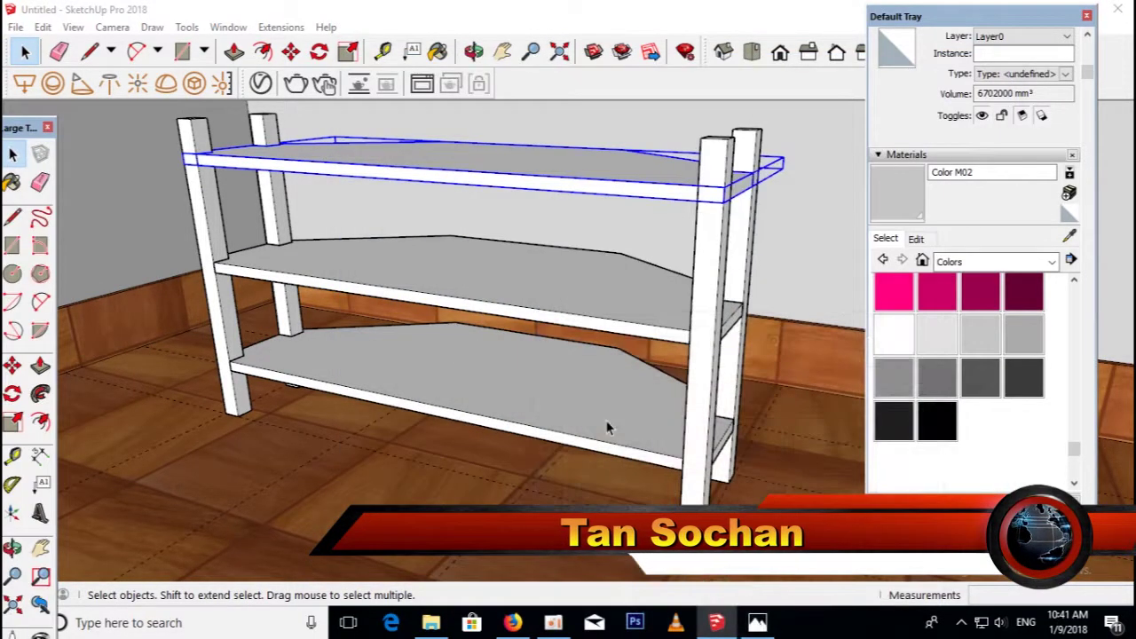
Toggle the reference photo and orbit to a frontal view of the shelves.
click(760, 624)
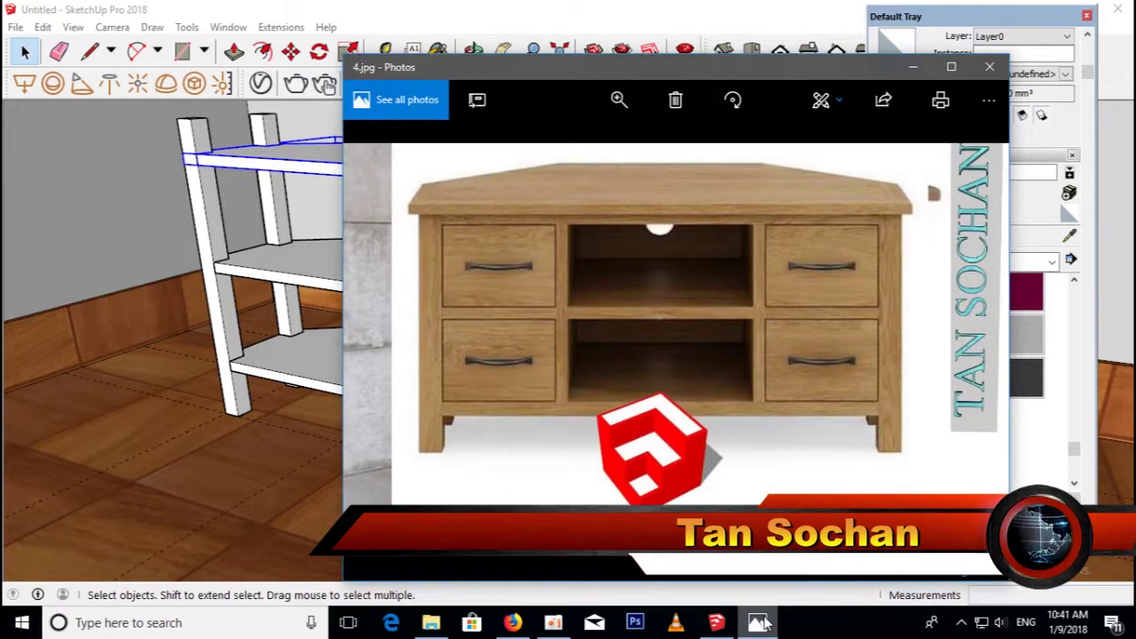
click(760, 624)
click(760, 624)
click(760, 624)
middle_drag(431, 331, 567, 406)
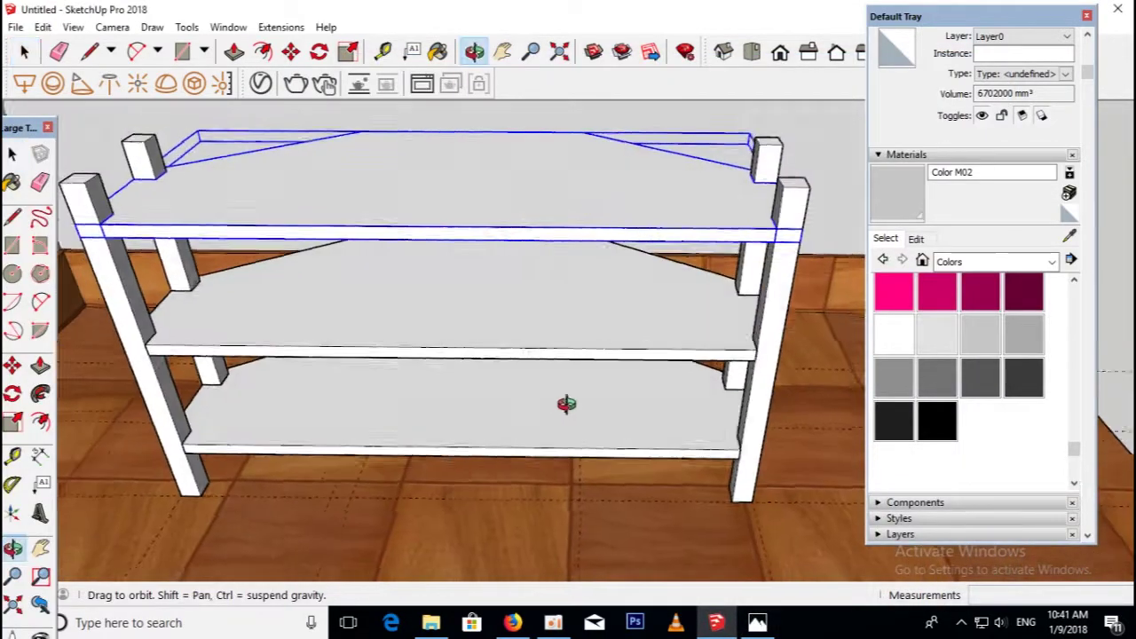
scroll(586, 403, down, 3)
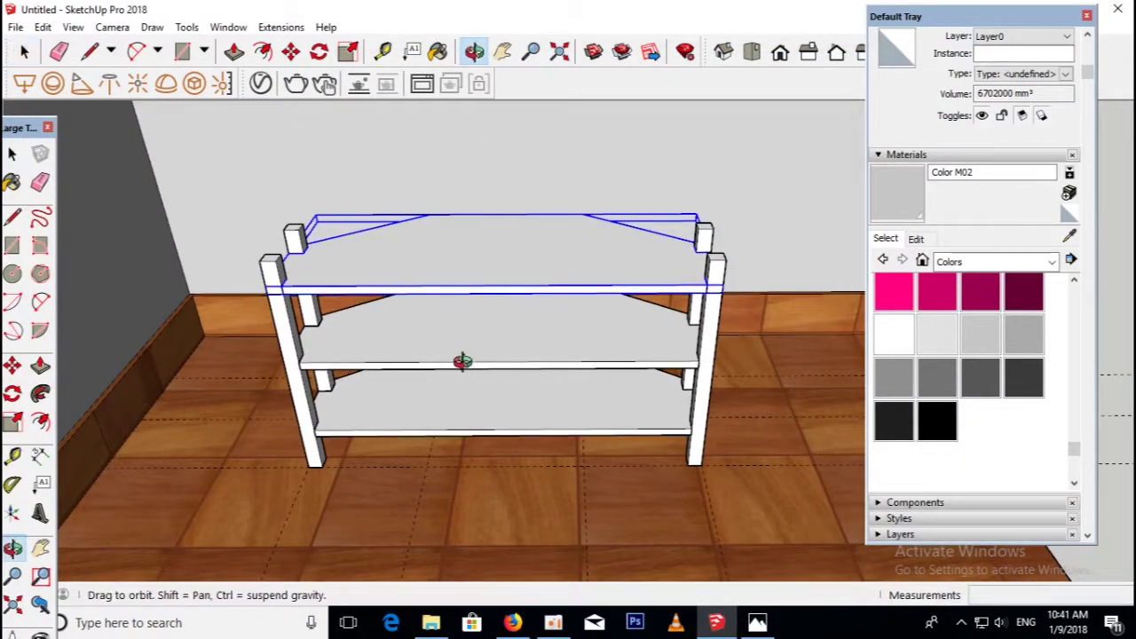
middle_drag(462, 361, 586, 300)
Orbit to a lower view, select the middle shelf, and compare with the reference photo.
click(756, 622)
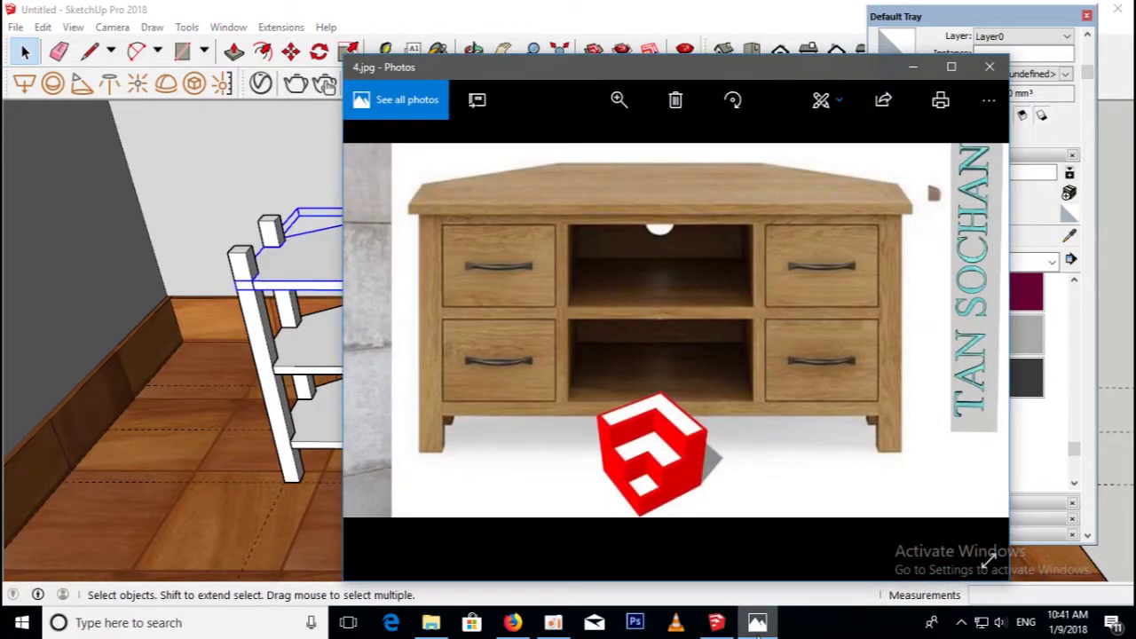
click(757, 622)
mouse_move(609, 393)
middle_down()
mouse_move(566, 360)
mouse_move(577, 323)
mouse_move(588, 337)
middle_up()
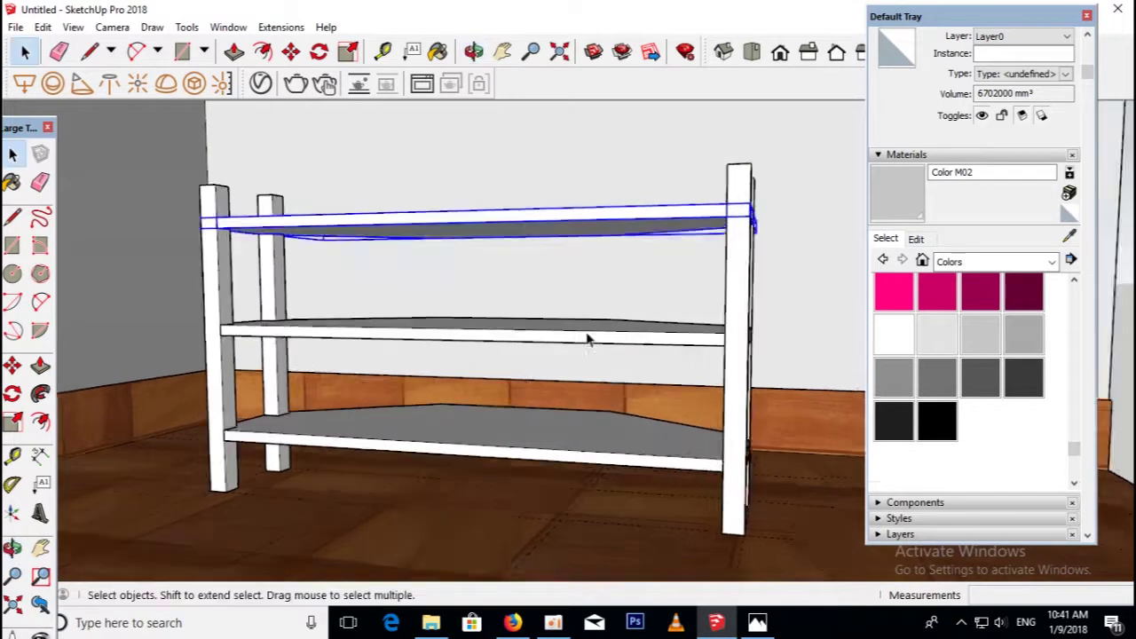
middle_drag(568, 385, 636, 327)
scroll(703, 240, up, 2)
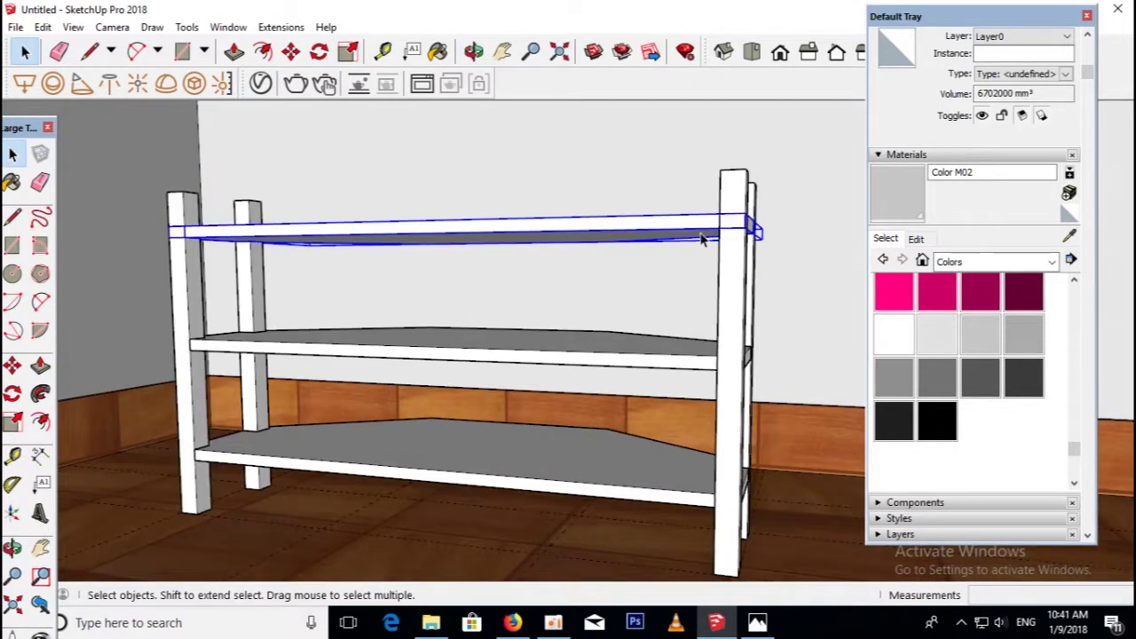
scroll(710, 361, up, 2)
click(697, 364)
middle_drag(698, 387, 684, 381)
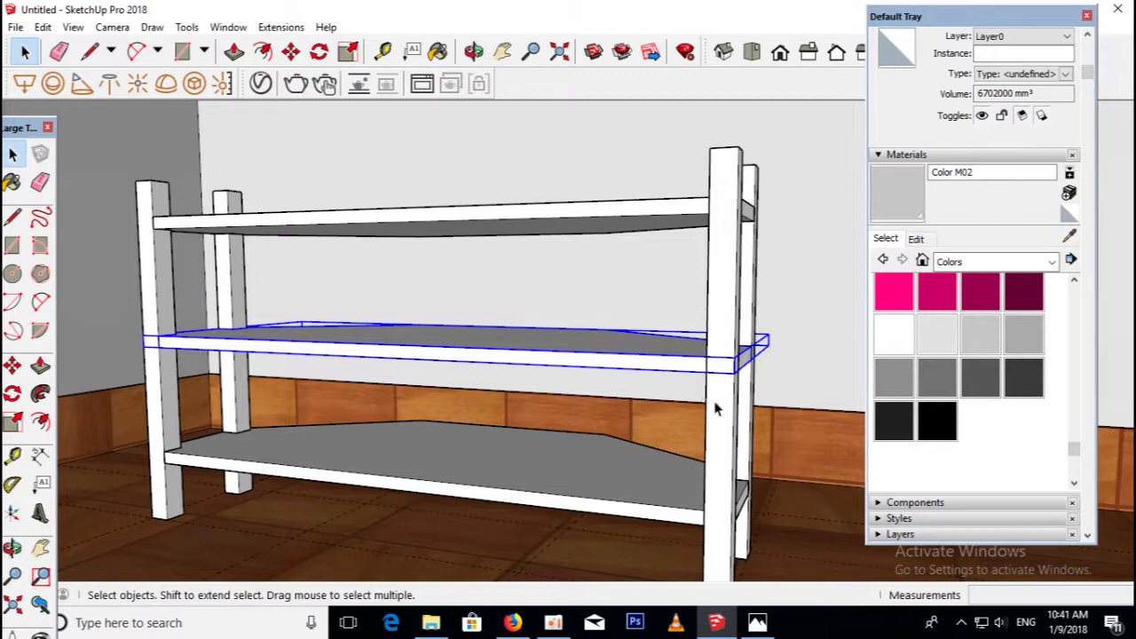
click(757, 625)
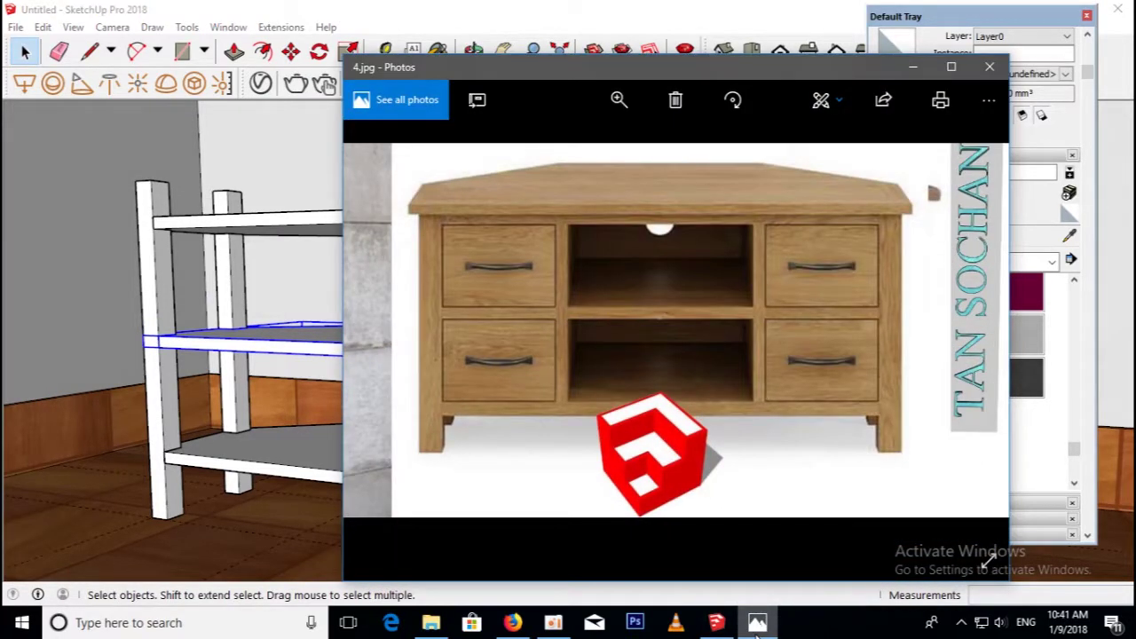
click(756, 625)
Move the top shelf up the blue axis by 25 mm toward the leg tops.
middle_drag(644, 224, 704, 243)
scroll(710, 252, up, 2)
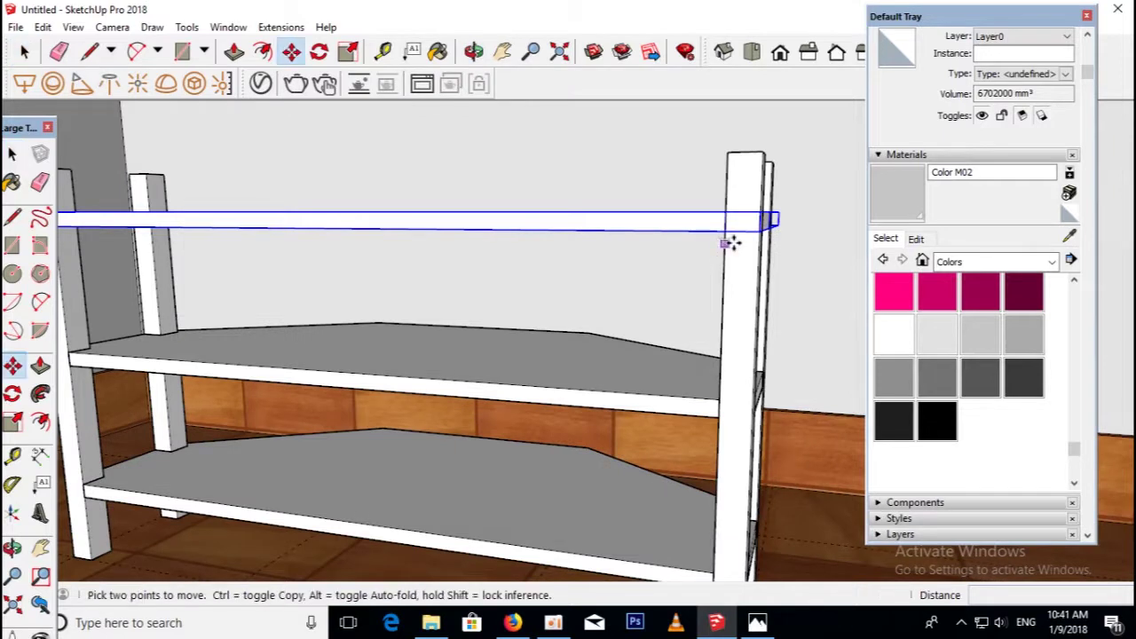
click(759, 226)
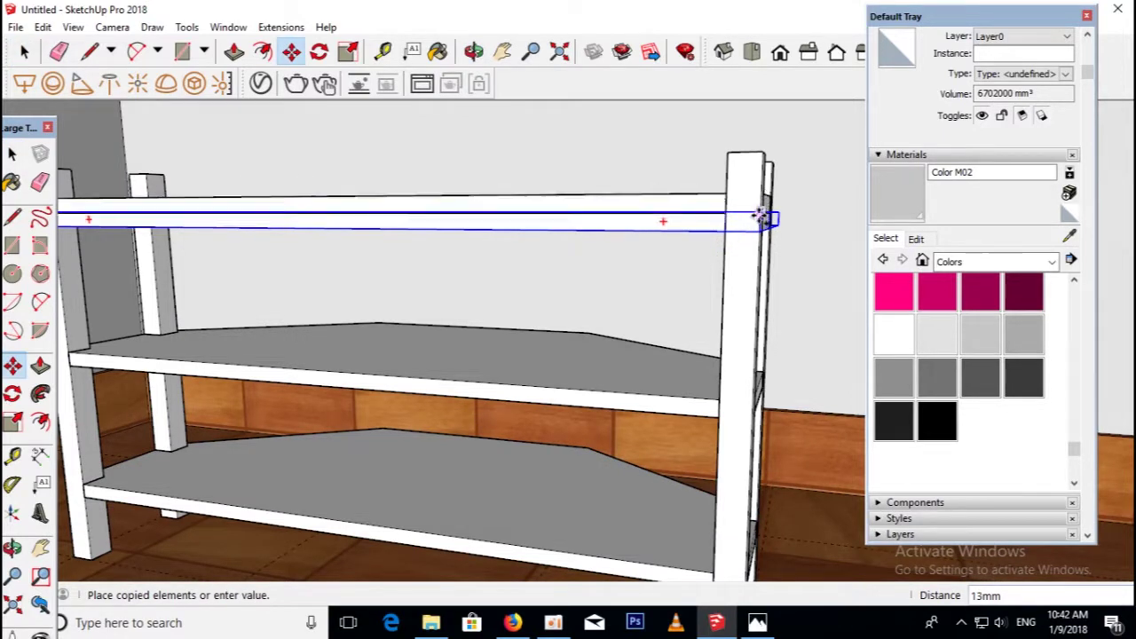
click(755, 213)
click(757, 213)
click(758, 208)
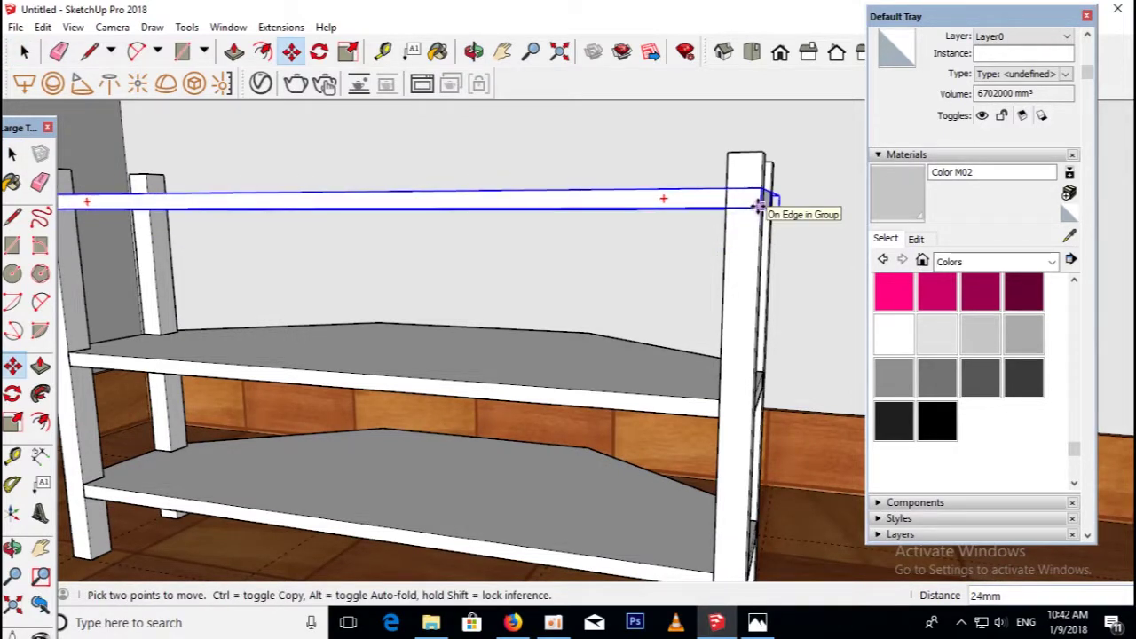
text(5)
key(Return)
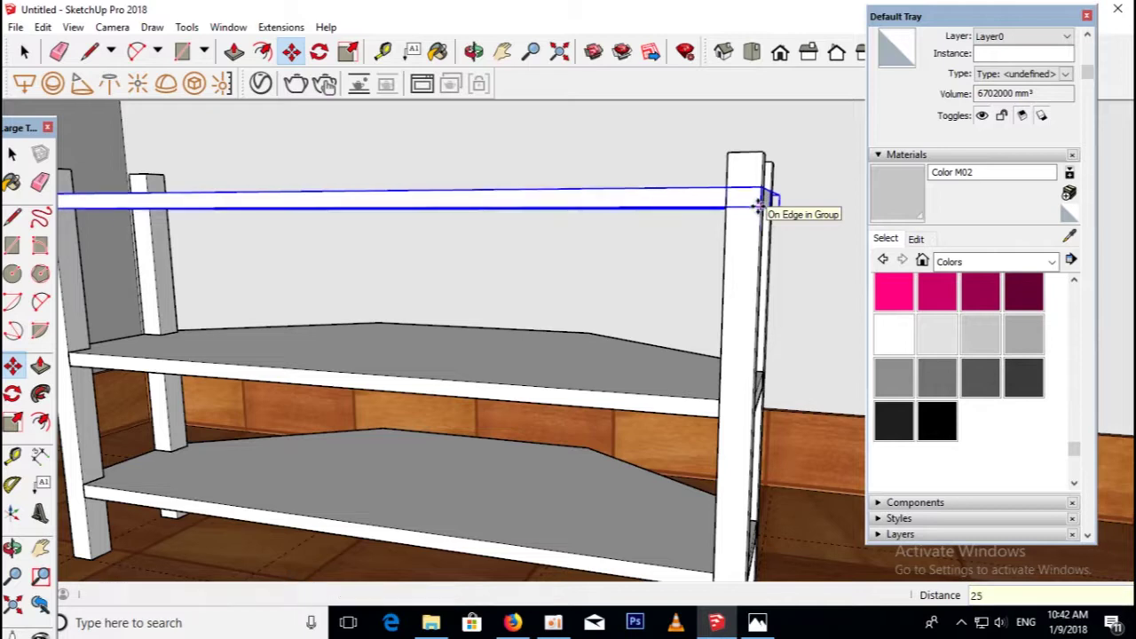
Orbit to a side view and select the front-right leg post.
middle_drag(586, 315, 683, 364)
key(space)
click(687, 395)
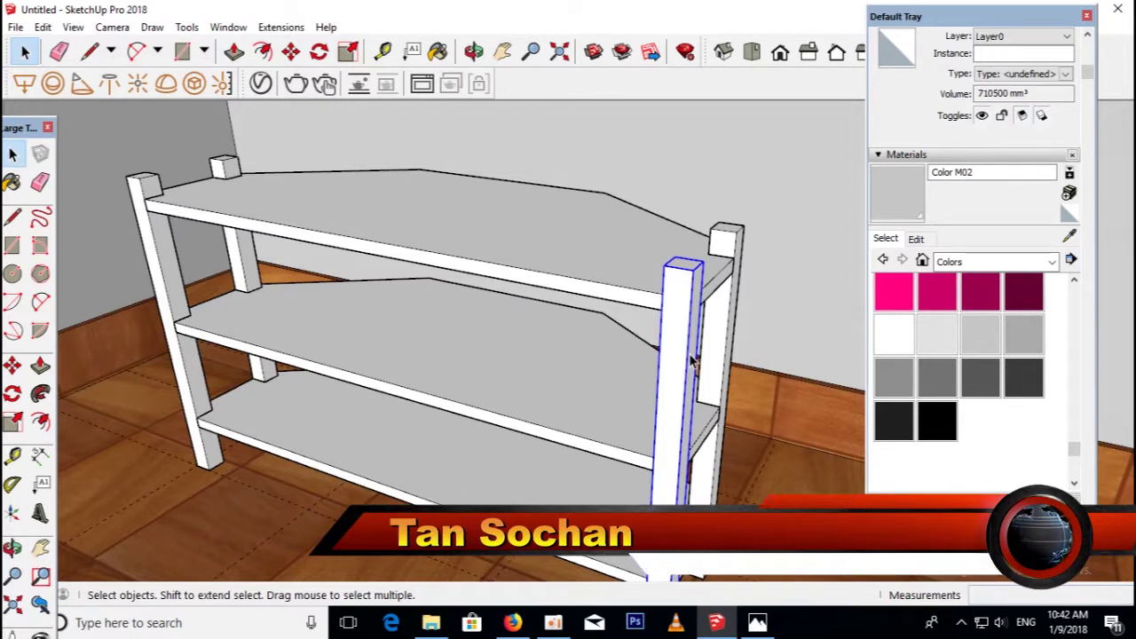
Push the front-right post's top face down about 55 mm, below the top.
double_click(692, 359)
key(o)
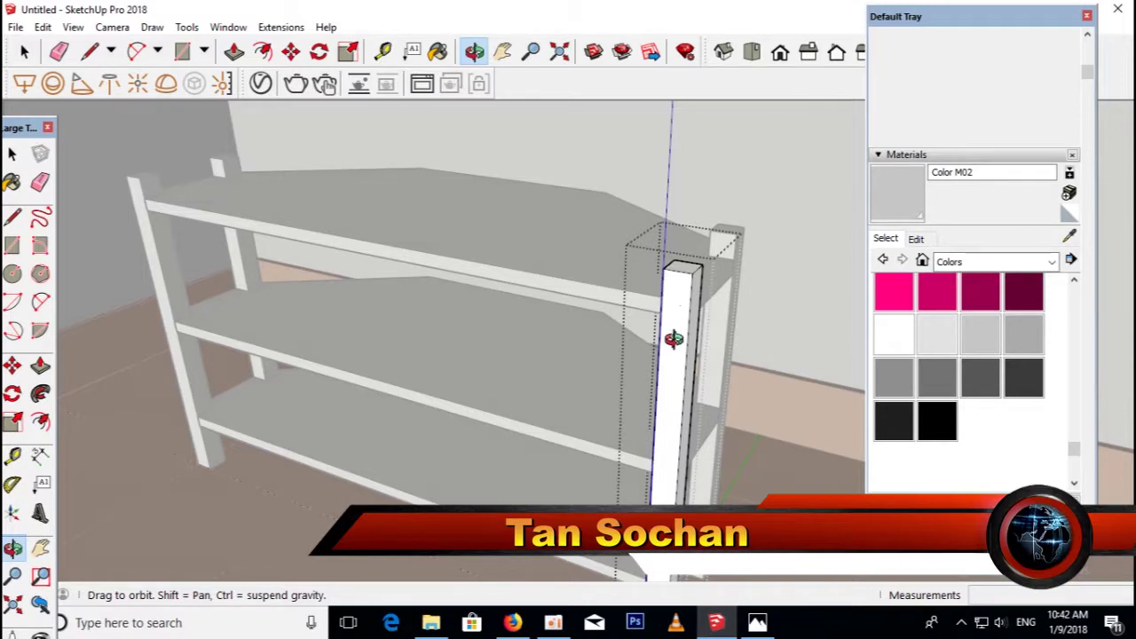
key(p)
click(682, 278)
drag(683, 277, 517, 291)
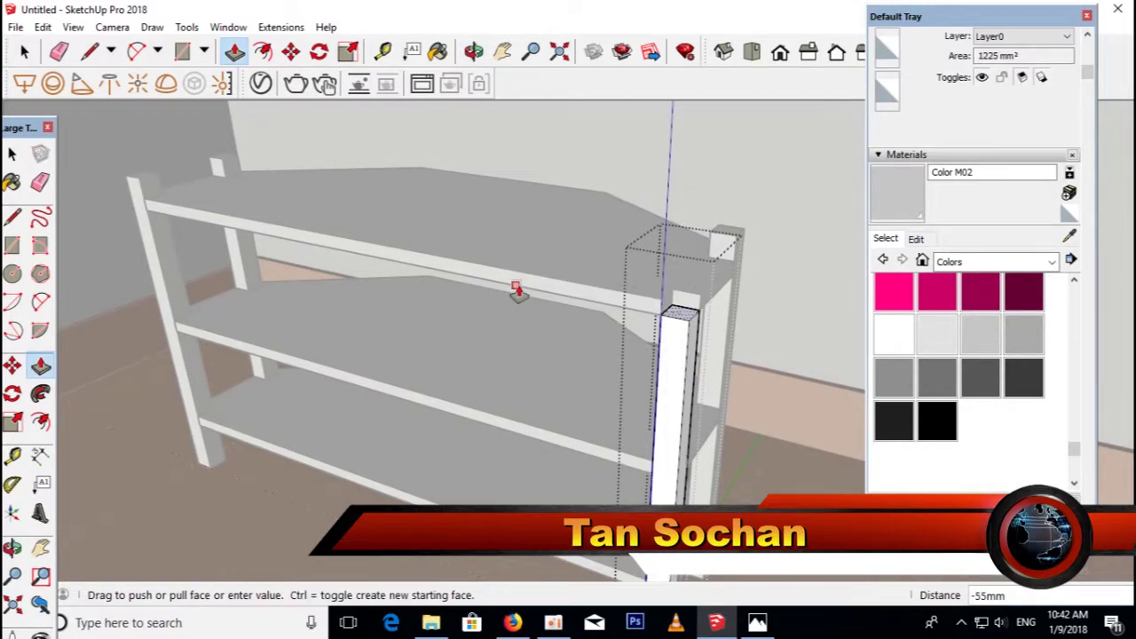
click(526, 299)
middle_drag(527, 299, 613, 342)
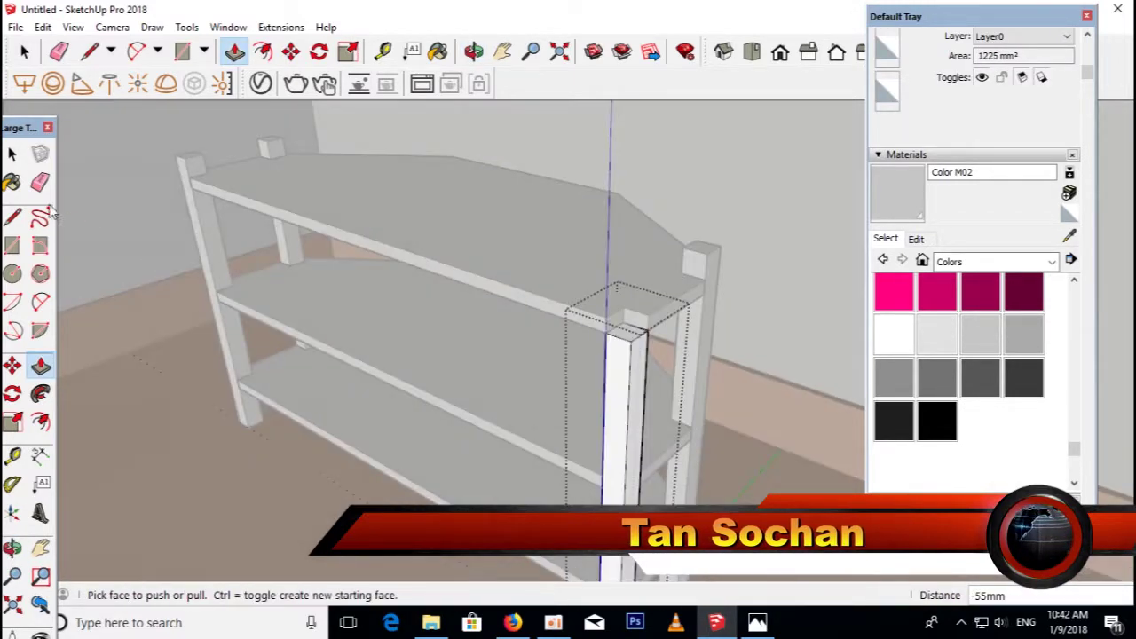
click(12, 154)
click(526, 254)
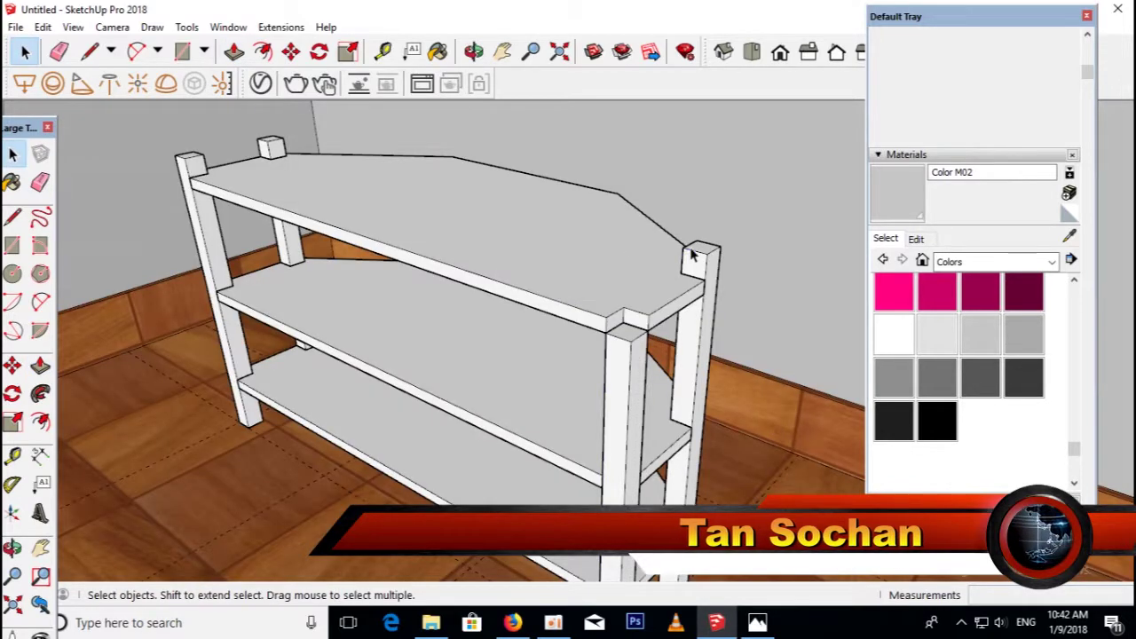
Push the front post's top face down so it no longer protrudes.
double_click(693, 255)
scroll(693, 256, up, 3)
key(p)
mouse_move(716, 297)
mouse_down()
mouse_move(585, 354)
mouse_move(604, 411)
mouse_up()
middle_drag(604, 411, 532, 382)
click(10, 155)
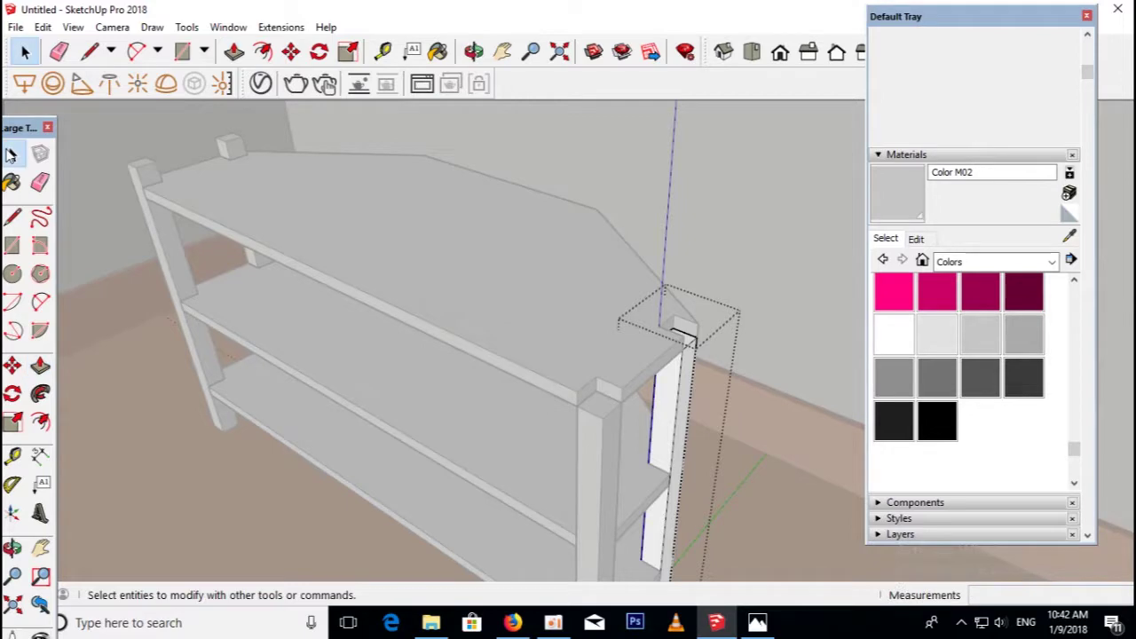
Push the left front post's top face down below the top.
middle_drag(406, 253, 436, 299)
scroll(164, 362, up, 5)
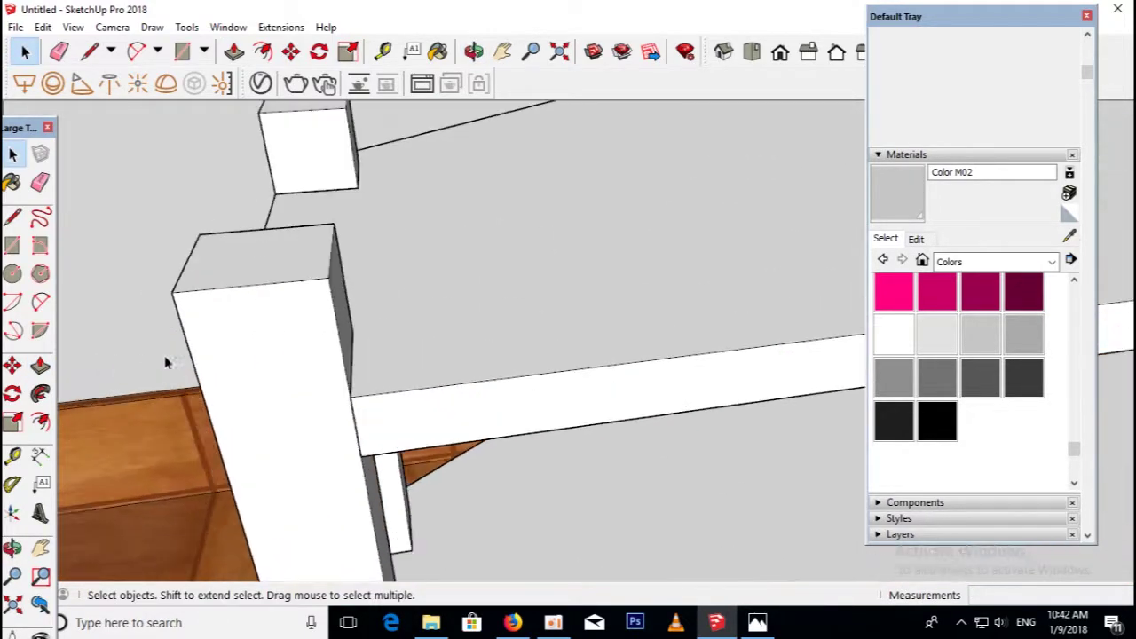
mouse_move(249, 350)
middle_down()
mouse_move(299, 400)
mouse_move(259, 338)
middle_up()
double_click(325, 357)
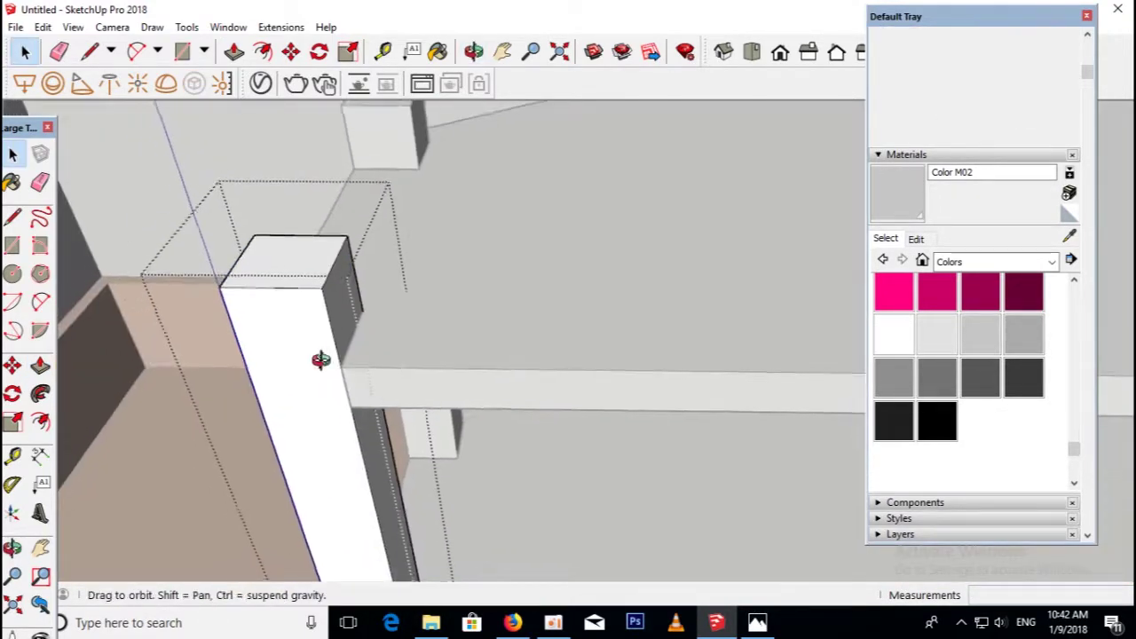
key(p)
mouse_move(293, 261)
mouse_down()
mouse_move(485, 405)
mouse_move(578, 423)
mouse_up()
scroll(572, 419, down, 3)
click(12, 156)
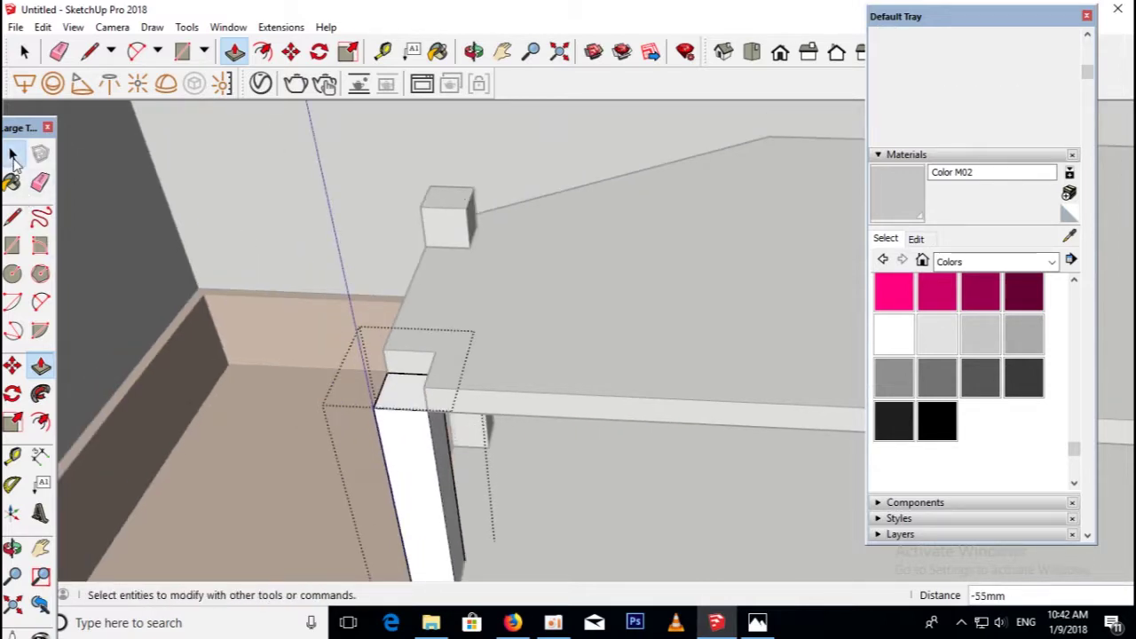
Push the small cap's top face down on the post.
middle_drag(532, 310, 500, 284)
click(406, 236)
double_click(406, 238)
mouse_move(444, 373)
middle_down()
mouse_move(463, 387)
mouse_move(406, 385)
middle_up()
key(p)
drag(398, 251, 475, 422)
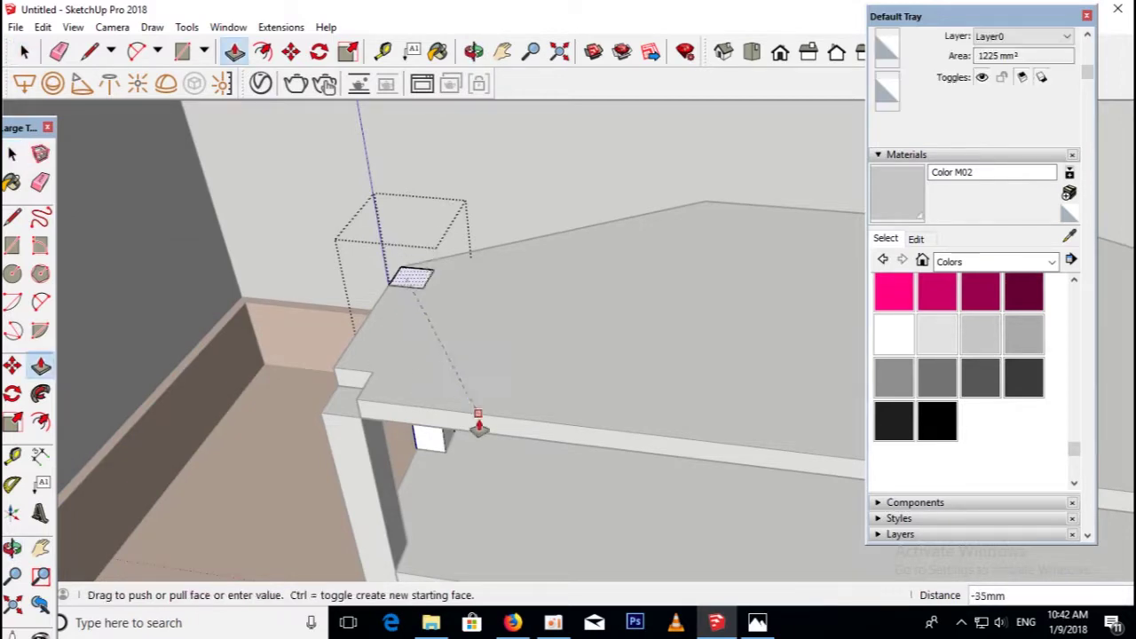
middle_drag(509, 441, 225, 297)
key(space)
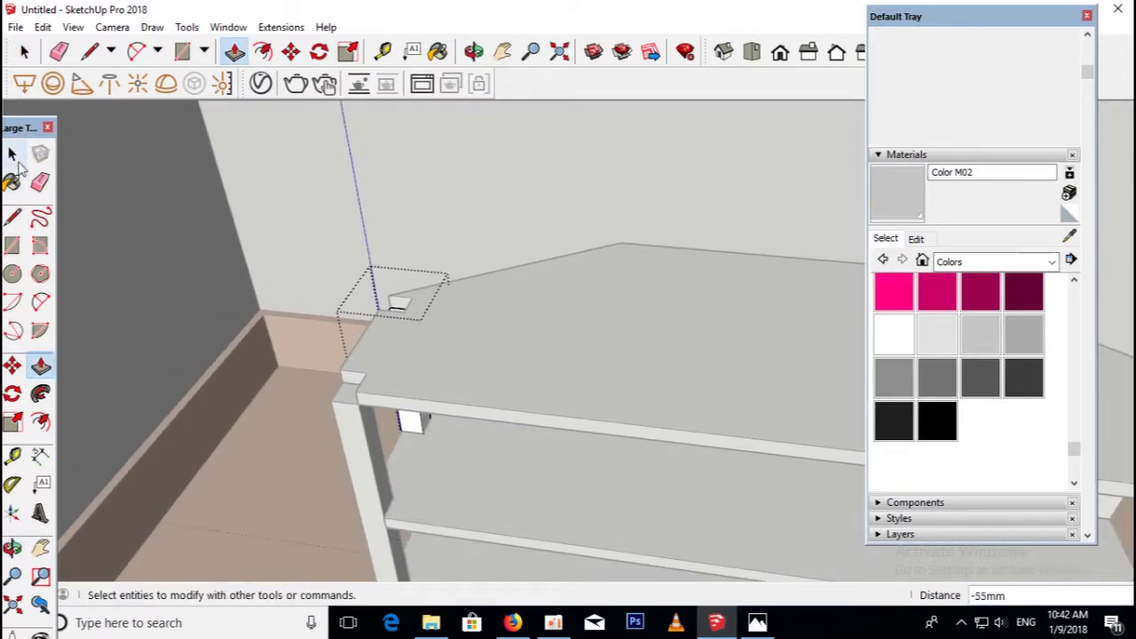
click(393, 307)
Orbit to the top's corner and enter the top group for editing.
mouse_move(393, 307)
middle_down()
mouse_move(379, 268)
mouse_move(461, 301)
middle_up()
scroll(379, 268, down, 5)
scroll(461, 302, up, 5)
mouse_move(507, 337)
middle_down()
mouse_move(472, 331)
mouse_move(464, 373)
middle_up()
double_click(472, 331)
Push/pull the top's left and right corner notches flush.
key(p)
click(555, 332)
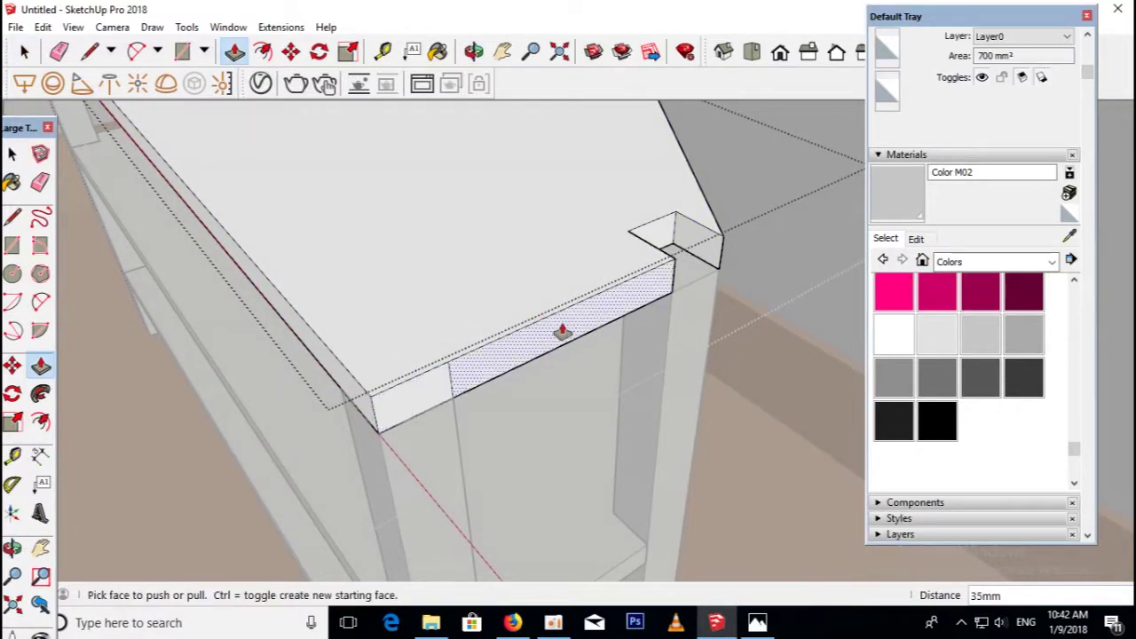
middle_drag(558, 329, 615, 299)
click(667, 257)
click(588, 325)
scroll(446, 358, down, 3)
mouse_move(446, 358)
middle_down()
mouse_move(666, 332)
mouse_move(540, 343)
middle_up()
scroll(539, 343, down, 3)
scroll(338, 334, up, 2)
scroll(337, 333, up, 3)
mouse_move(337, 334)
middle_down()
mouse_move(413, 287)
mouse_move(523, 332)
middle_up()
scroll(523, 332, up, 2)
Fill the remaining notches so the top surface is flush.
click(479, 373)
middle_drag(378, 353, 338, 314)
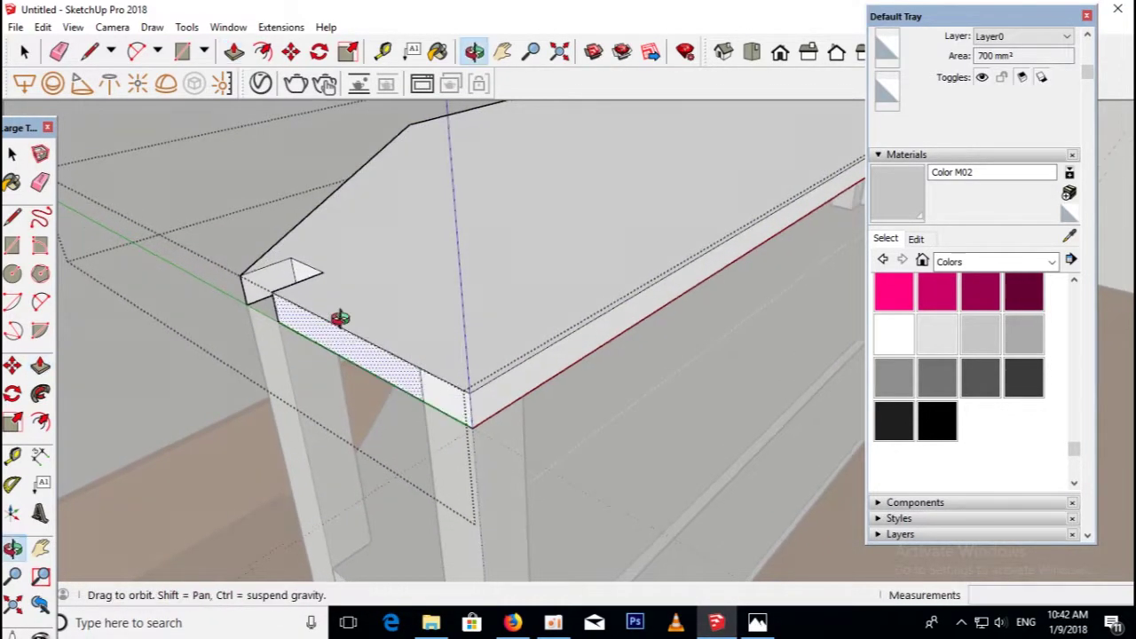
click(261, 299)
click(286, 337)
click(441, 399)
scroll(560, 393, down, 2)
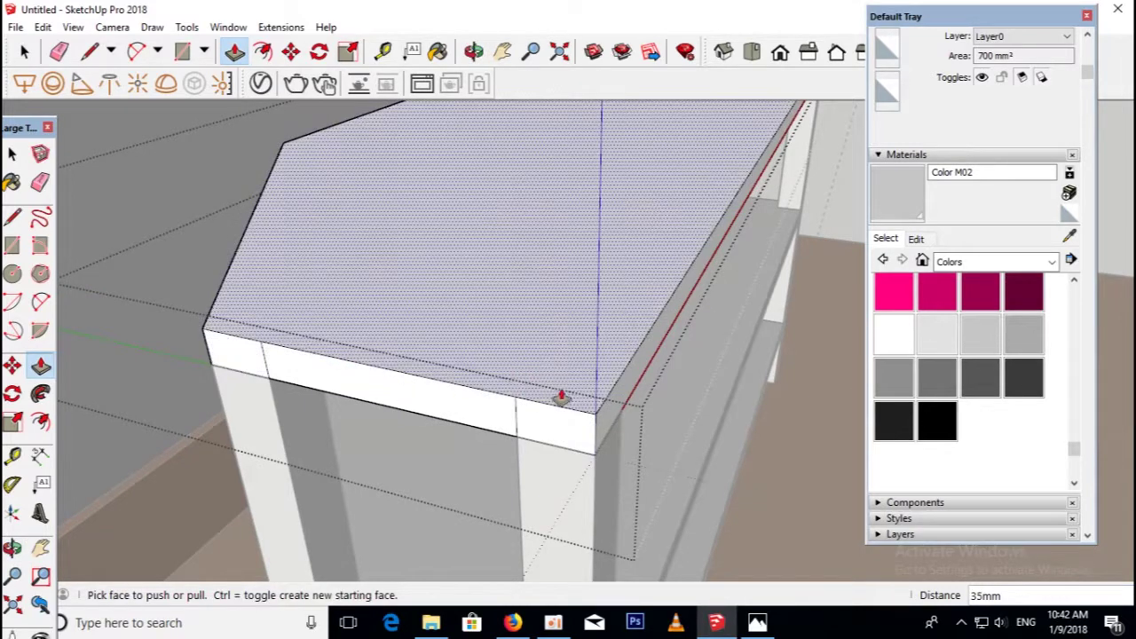
scroll(358, 347, down, 3)
scroll(358, 367, down, 2)
scroll(399, 348, down, 1)
middle_drag(399, 348, 406, 393)
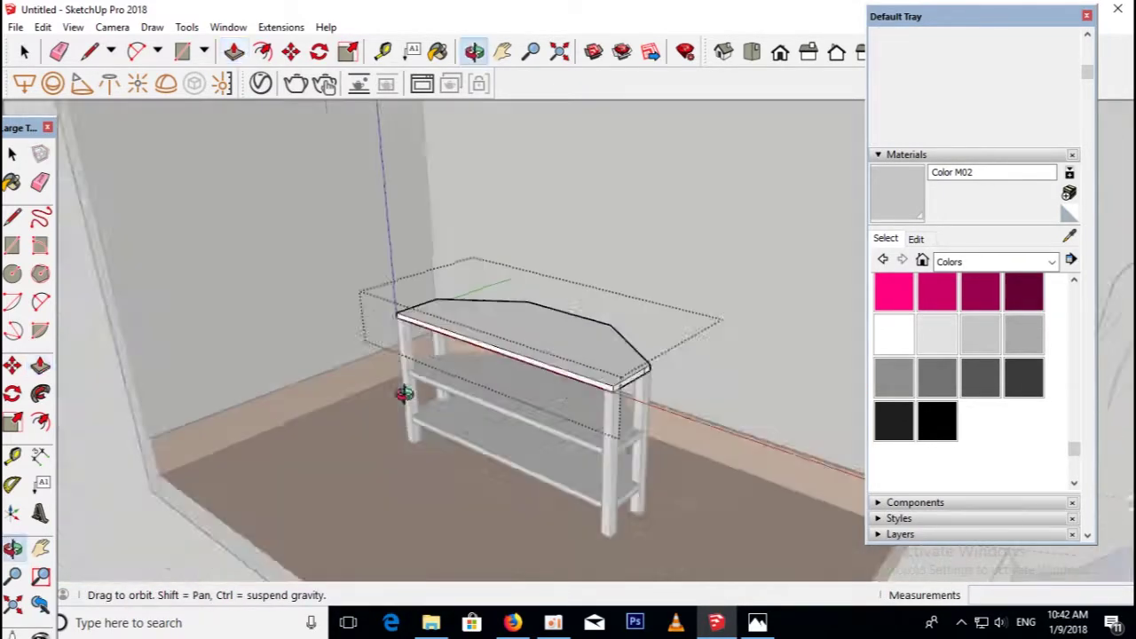
scroll(578, 388, up, 3)
Delete the leftover edge on the top's front.
key(l)
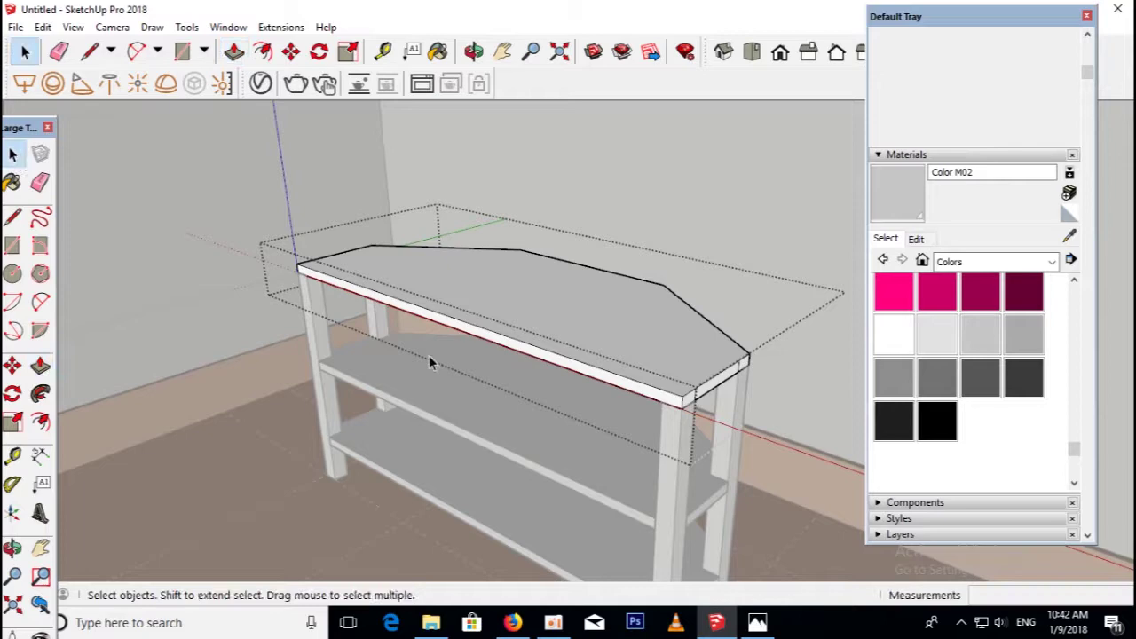
middle_drag(428, 355, 683, 355)
scroll(705, 331, up, 3)
scroll(652, 357, up, 2)
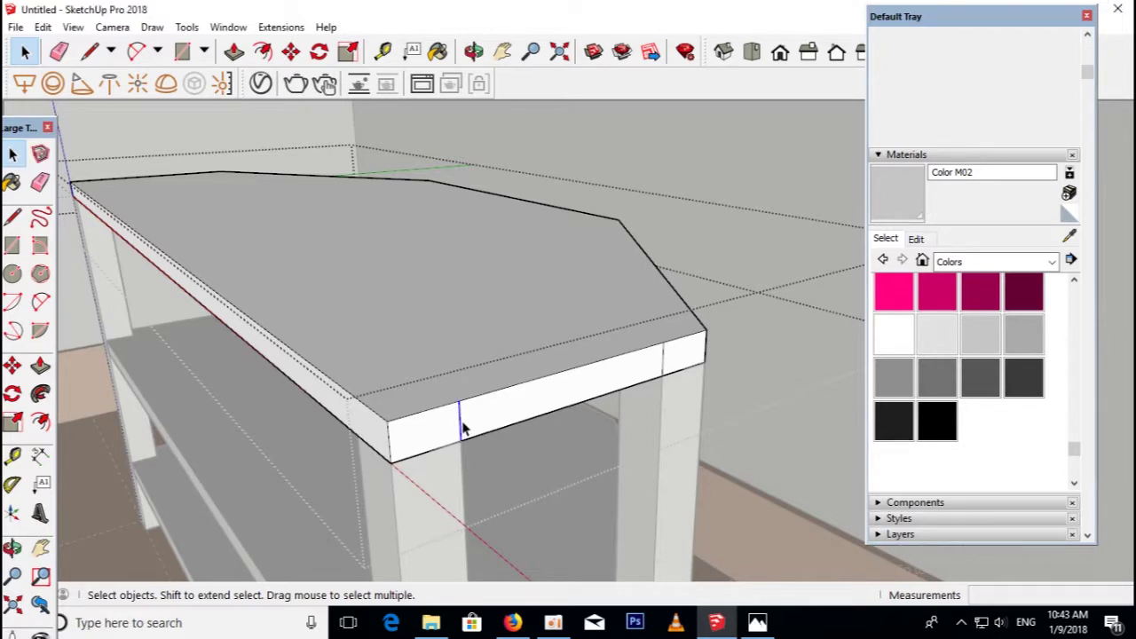
key(Delete)
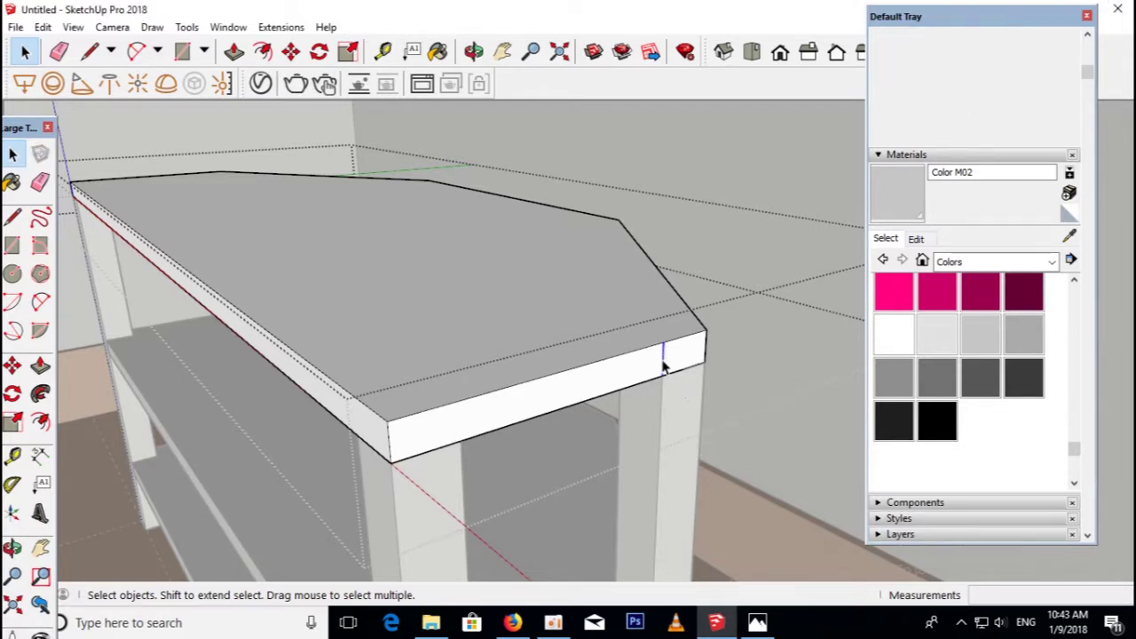
Delete the short leftover edge at the top's front-left corner.
middle_drag(606, 382, 502, 425)
scroll(730, 393, down, 5)
scroll(355, 337, up, 5)
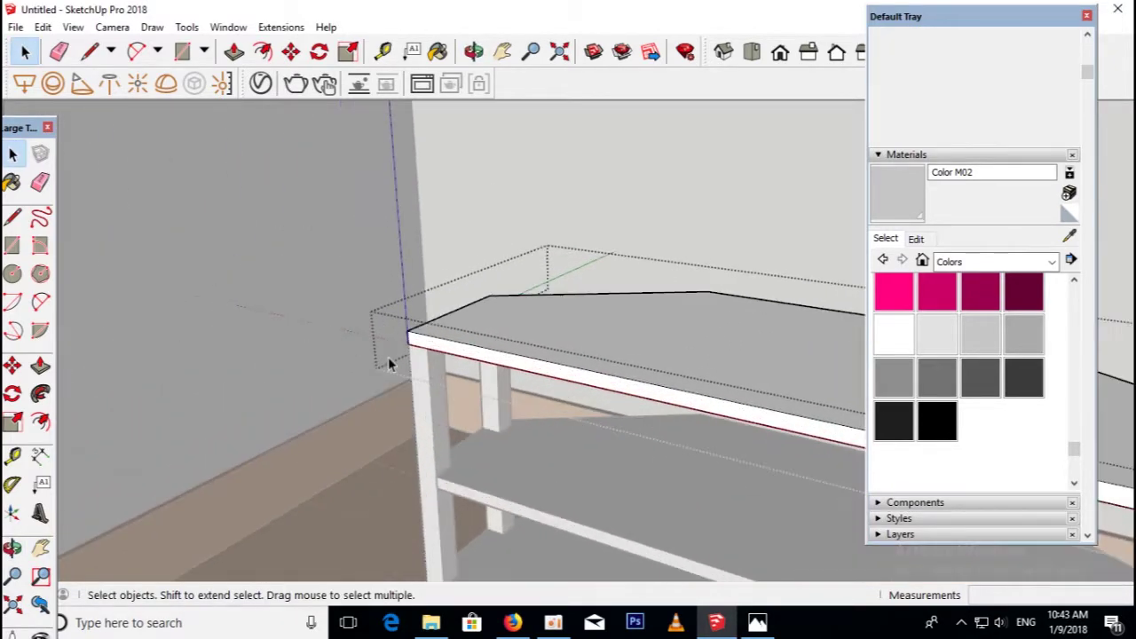
scroll(461, 351, up, 3)
mouse_move(461, 350)
middle_down()
mouse_move(713, 342)
mouse_move(577, 294)
mouse_move(578, 278)
middle_up()
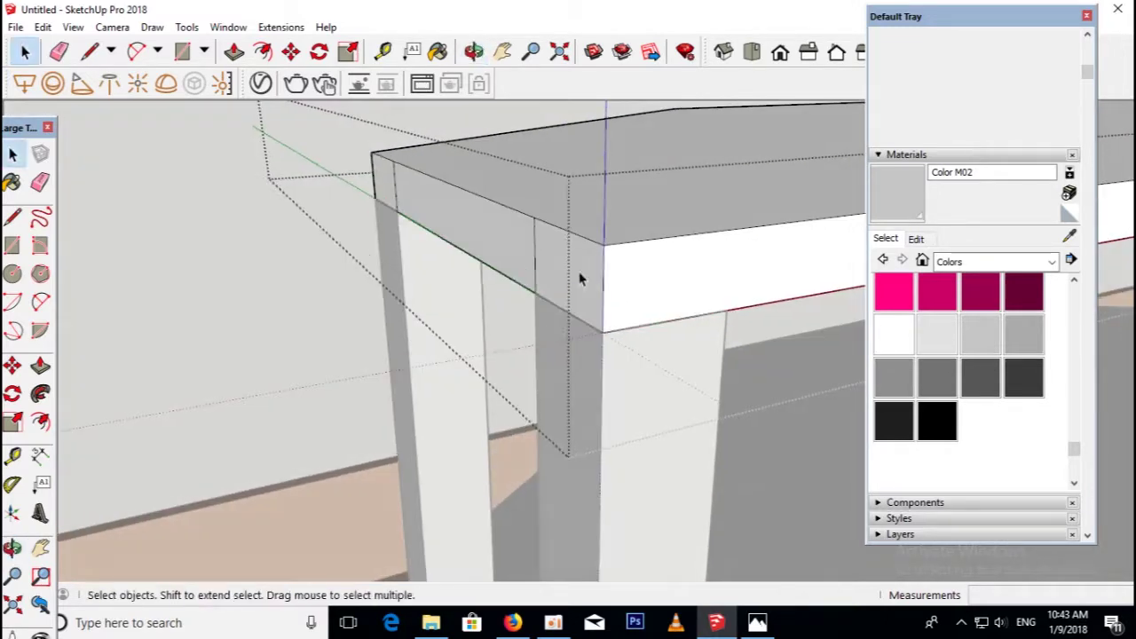
click(544, 256)
click(536, 248)
key(Delete)
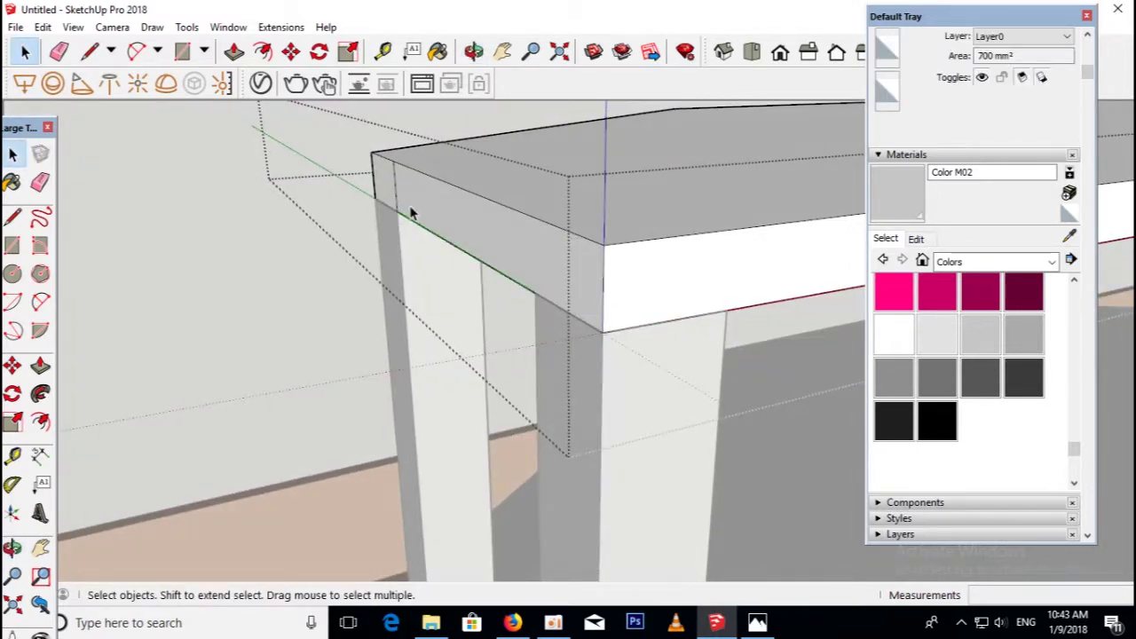
mouse_move(396, 201)
middle_down()
mouse_move(399, 257)
mouse_move(451, 329)
mouse_move(459, 381)
middle_up()
Pull both end faces of the top out 15 mm past the legs.
key(p)
click(445, 293)
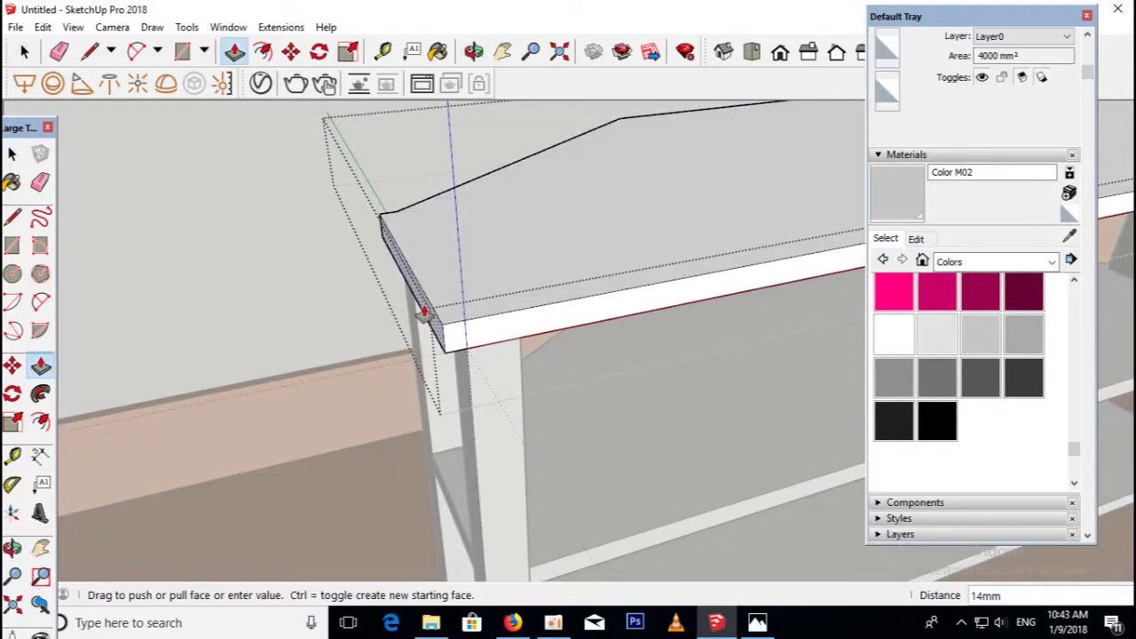
key(Return)
scroll(399, 314, down, 5)
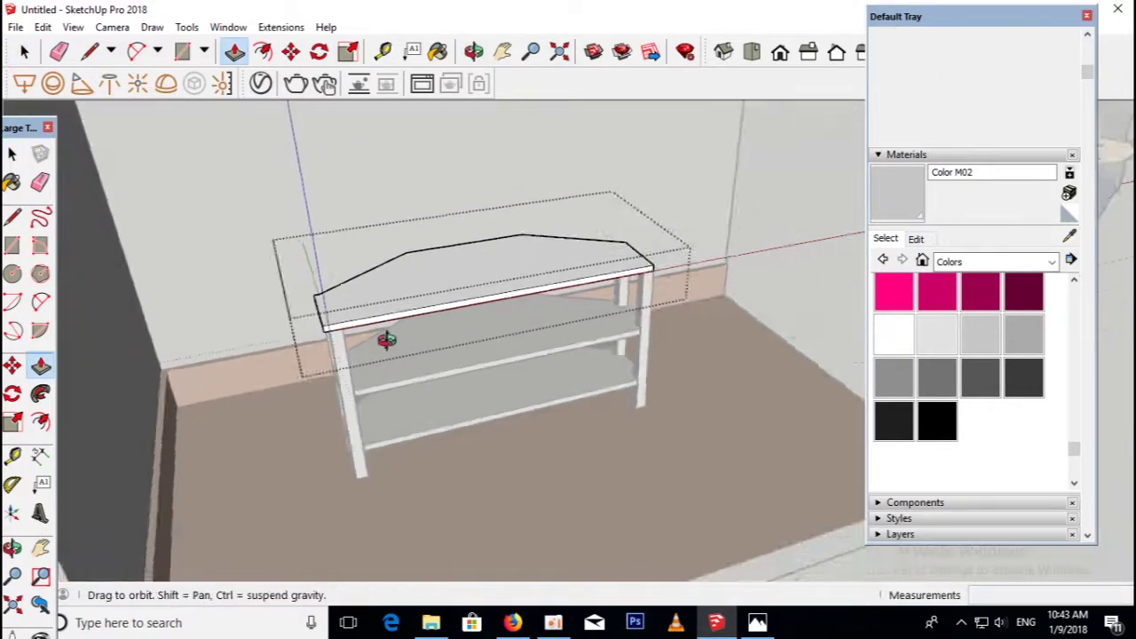
middle_drag(399, 337, 532, 312)
scroll(642, 284, up, 3)
scroll(569, 269, up, 1)
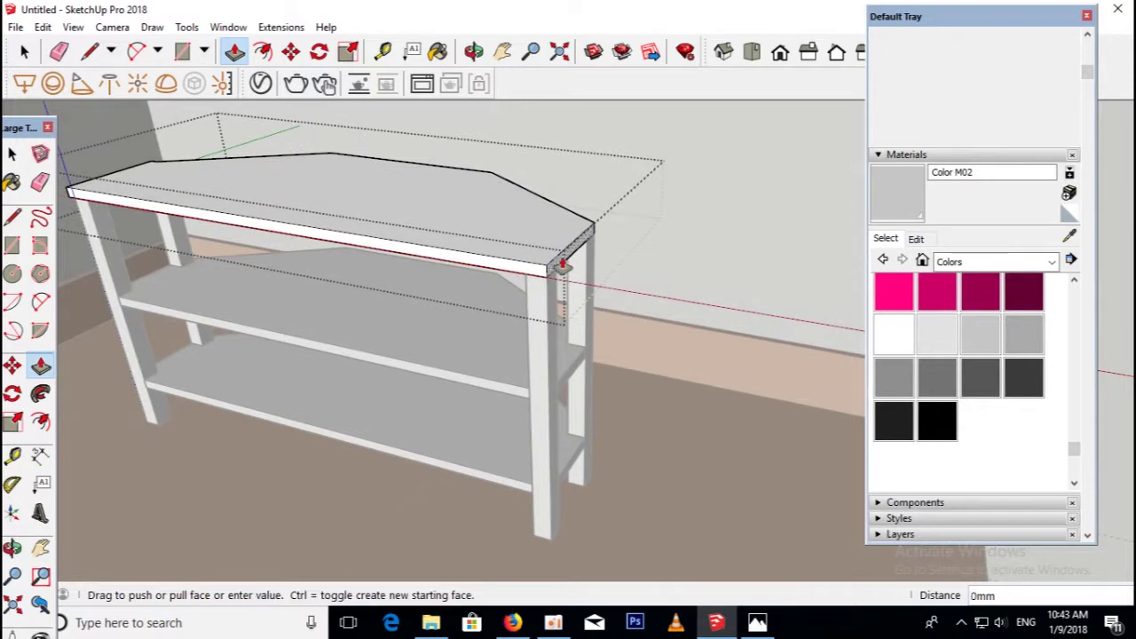
click(569, 271)
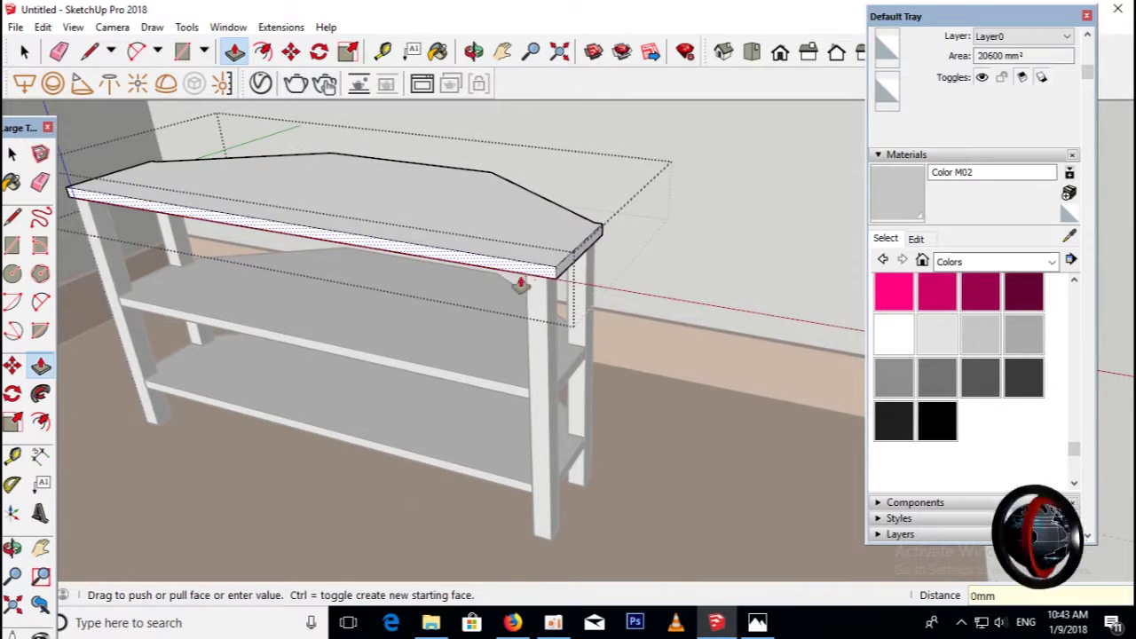
key(Escape)
scroll(533, 293, down, 2)
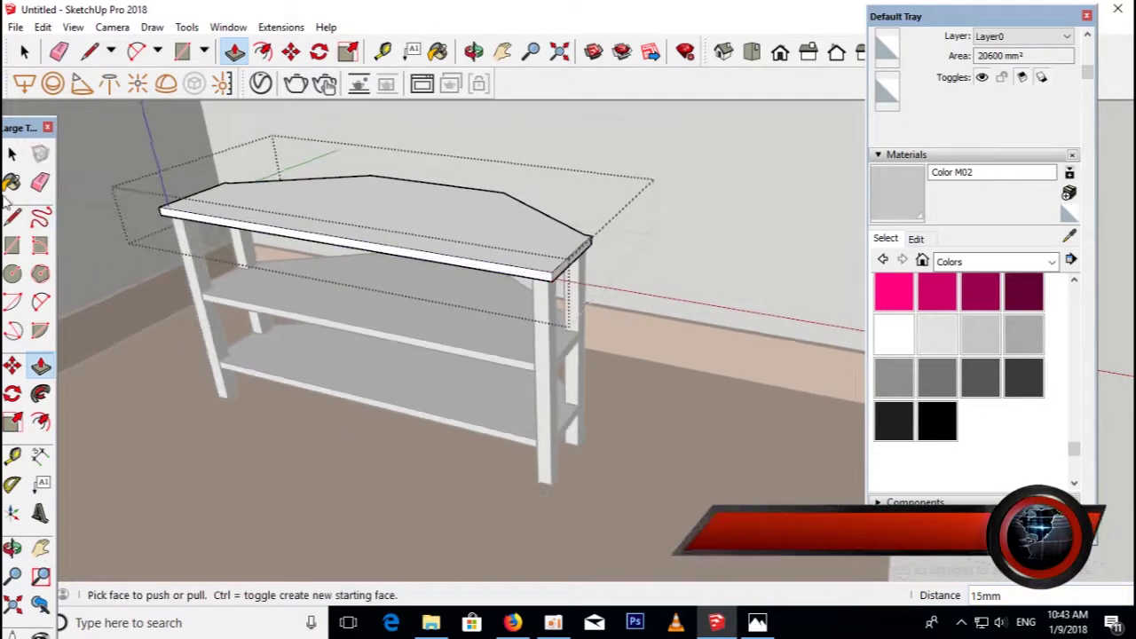
key(space)
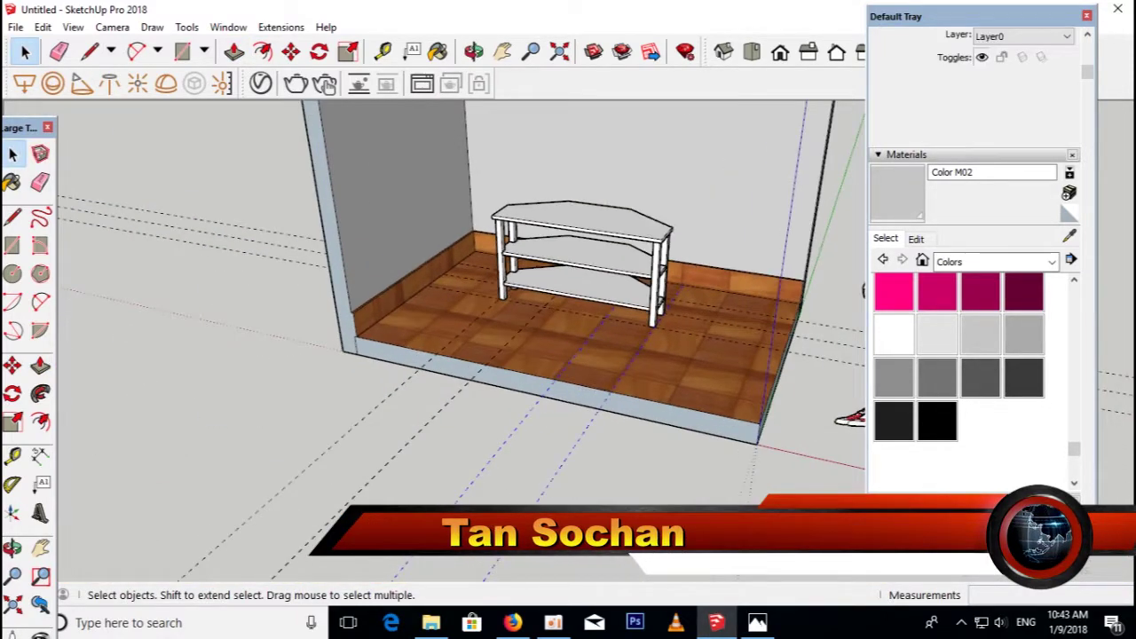
click(327, 493)
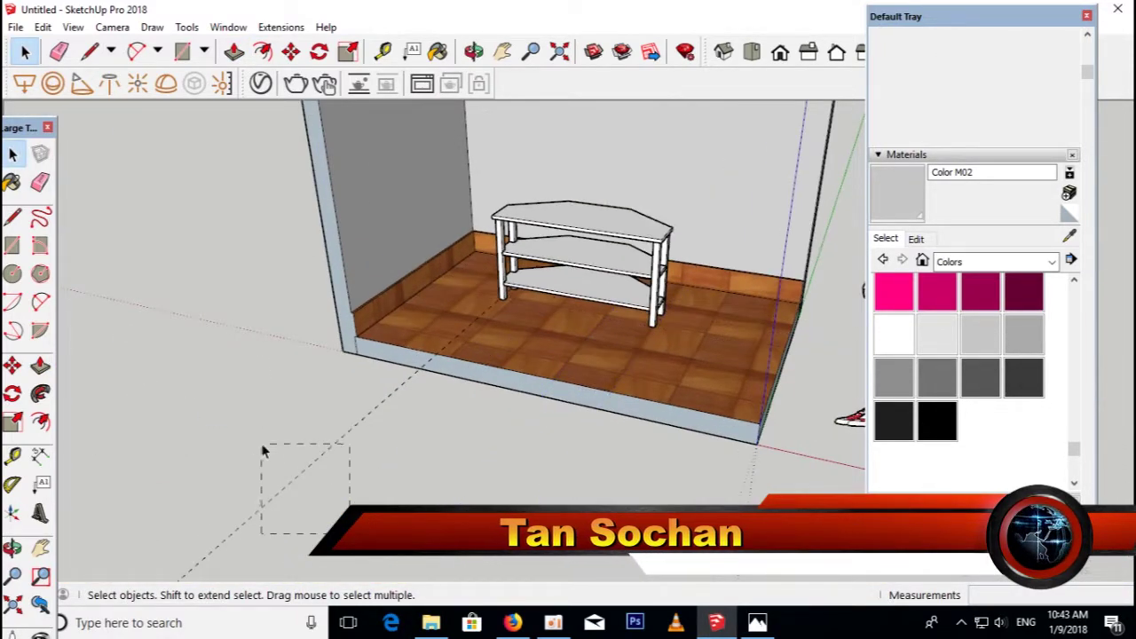
scroll(622, 248, up, 5)
scroll(588, 375, up, 3)
mouse_move(588, 375)
middle_down()
mouse_move(611, 253)
mouse_move(517, 334)
middle_up()
scroll(580, 248, down, 3)
scroll(598, 236, down, 2)
scroll(596, 205, up, 2)
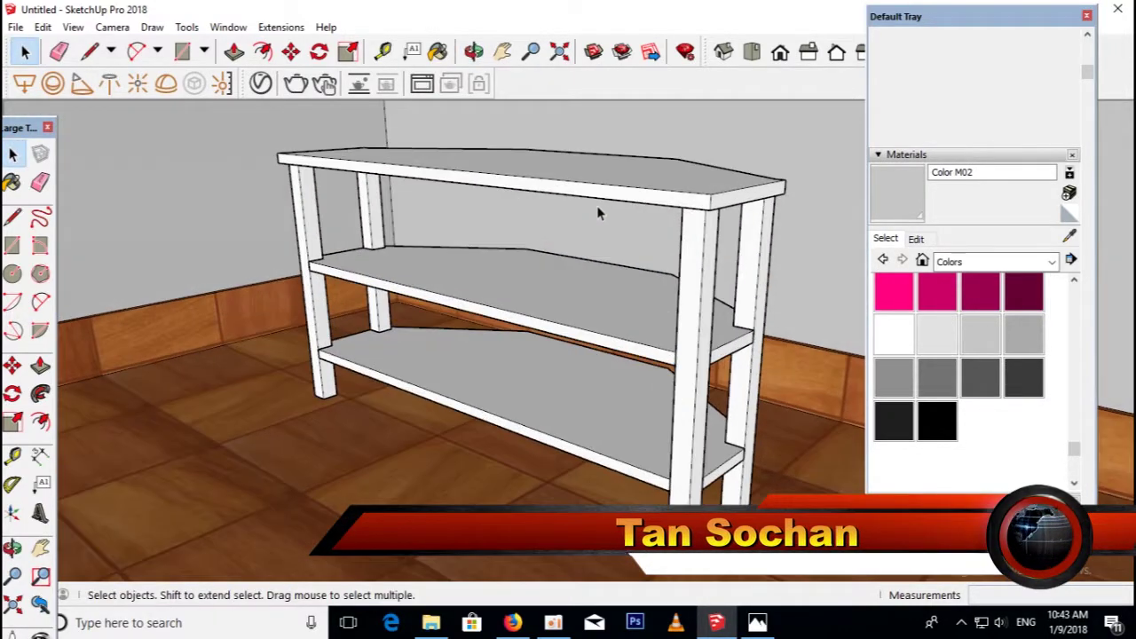
click(745, 626)
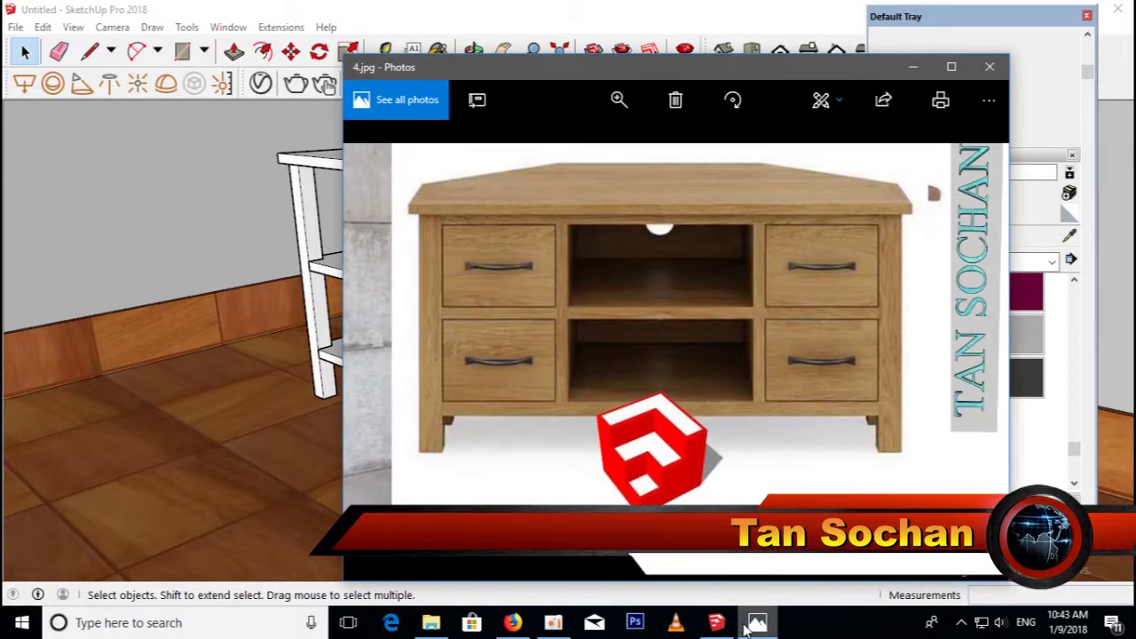
click(746, 625)
mouse_move(639, 372)
middle_down()
mouse_move(573, 198)
mouse_move(329, 210)
mouse_move(350, 239)
middle_up()
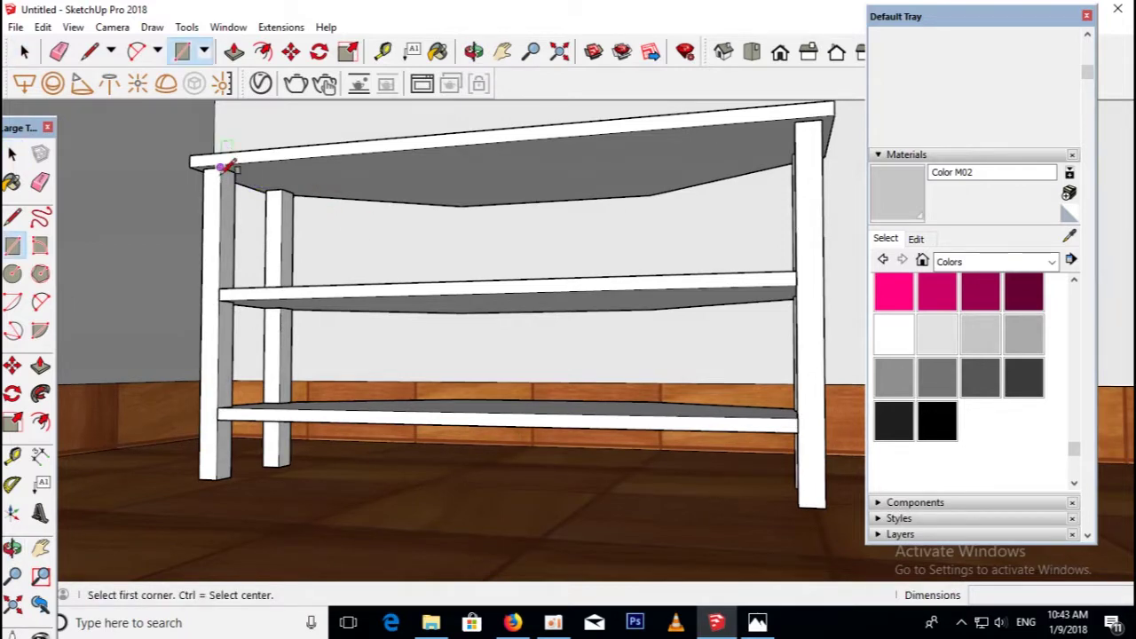
Push/pull the face under the tabletop to a 20 mm thick board.
middle_drag(403, 282, 573, 246)
scroll(810, 168, up, 3)
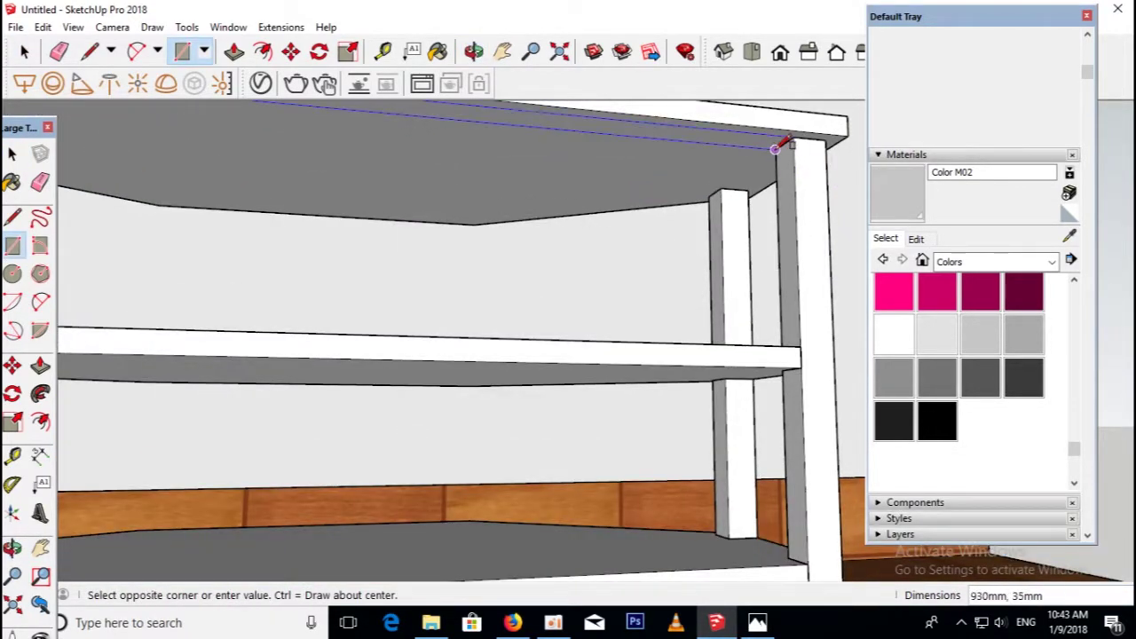
middle_drag(771, 164, 753, 193)
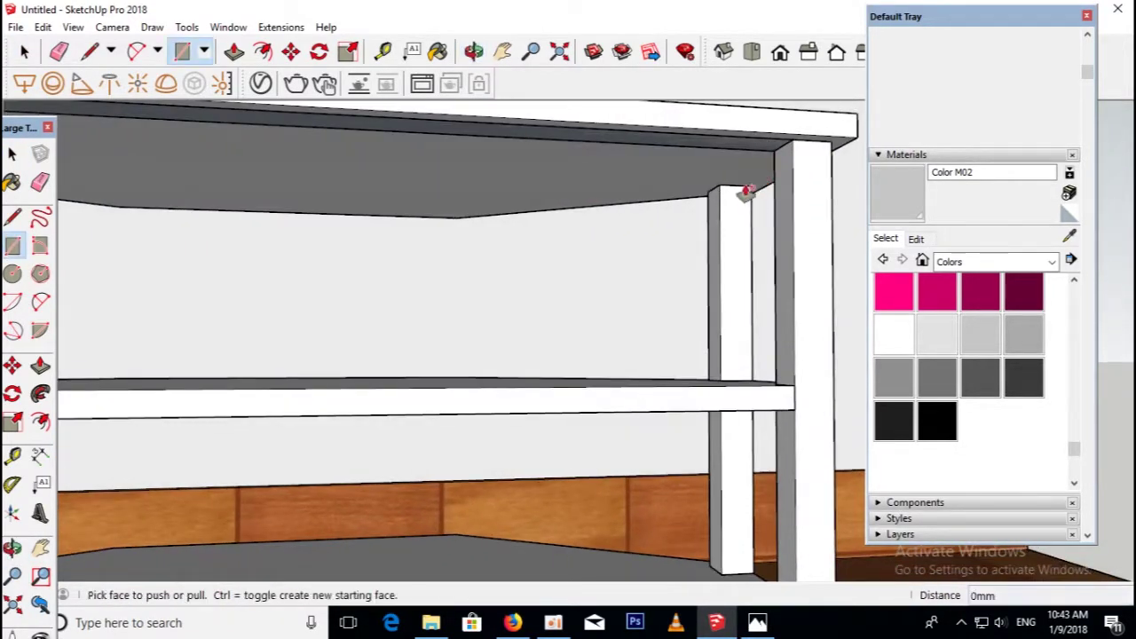
key(p)
click(735, 153)
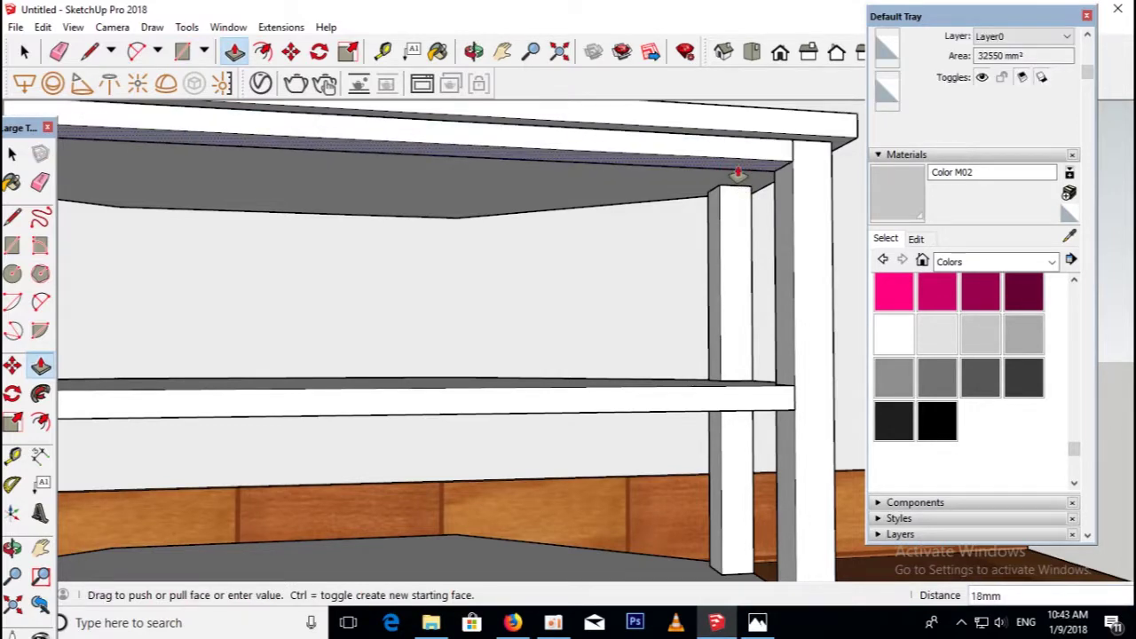
key(Return)
scroll(737, 173, down, 3)
scroll(670, 232, down, 2)
Make the board under the top into a group.
click(10, 153)
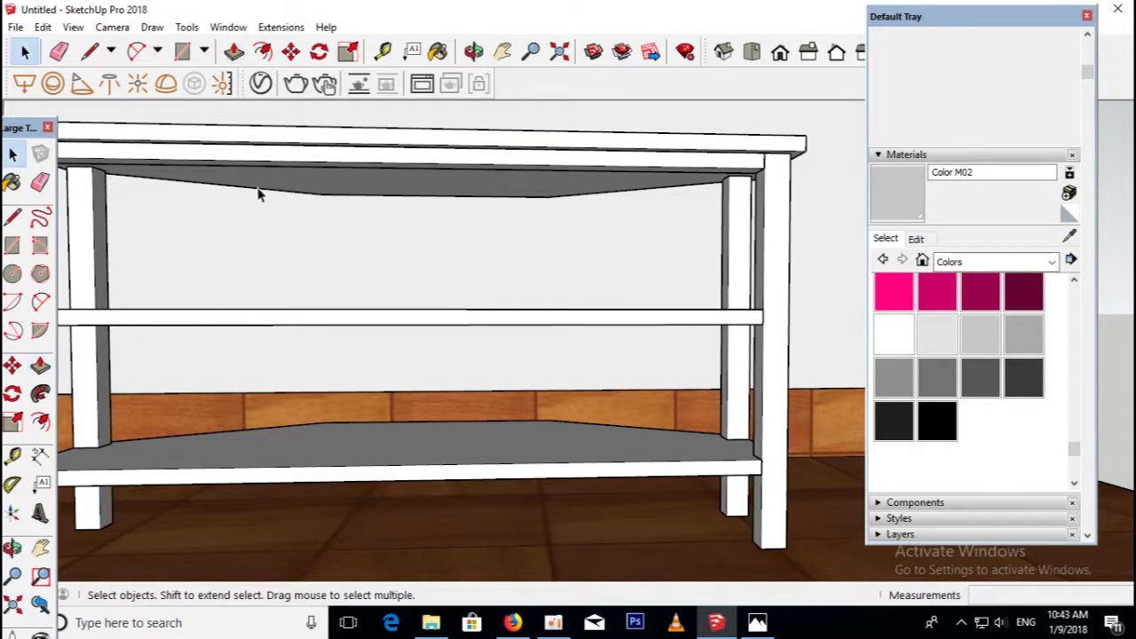
right_click(248, 165)
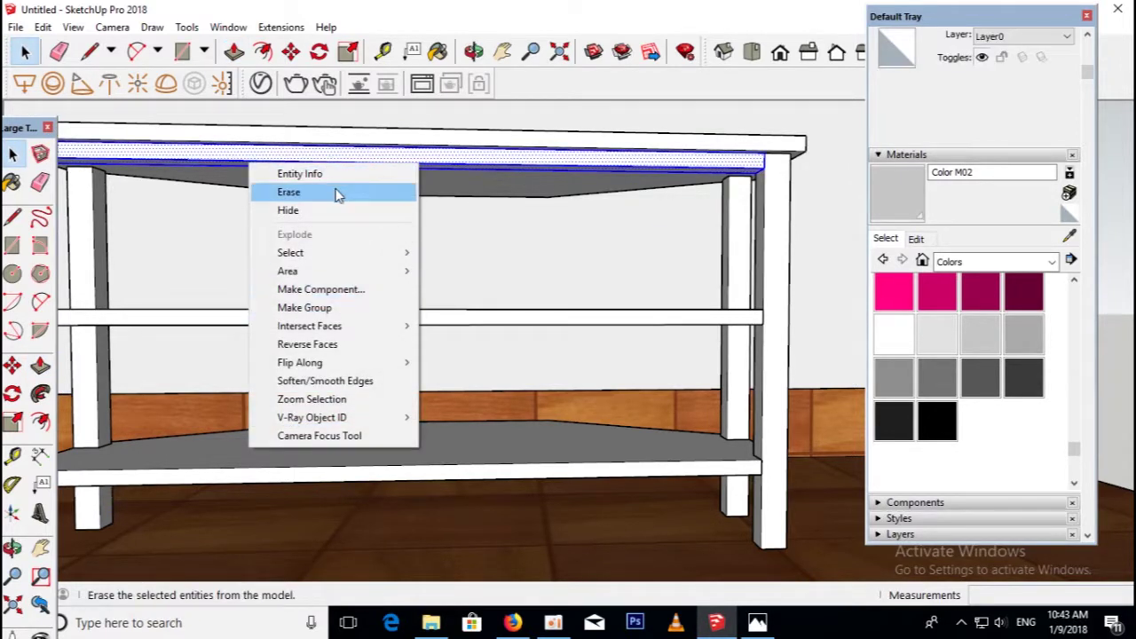
click(304, 307)
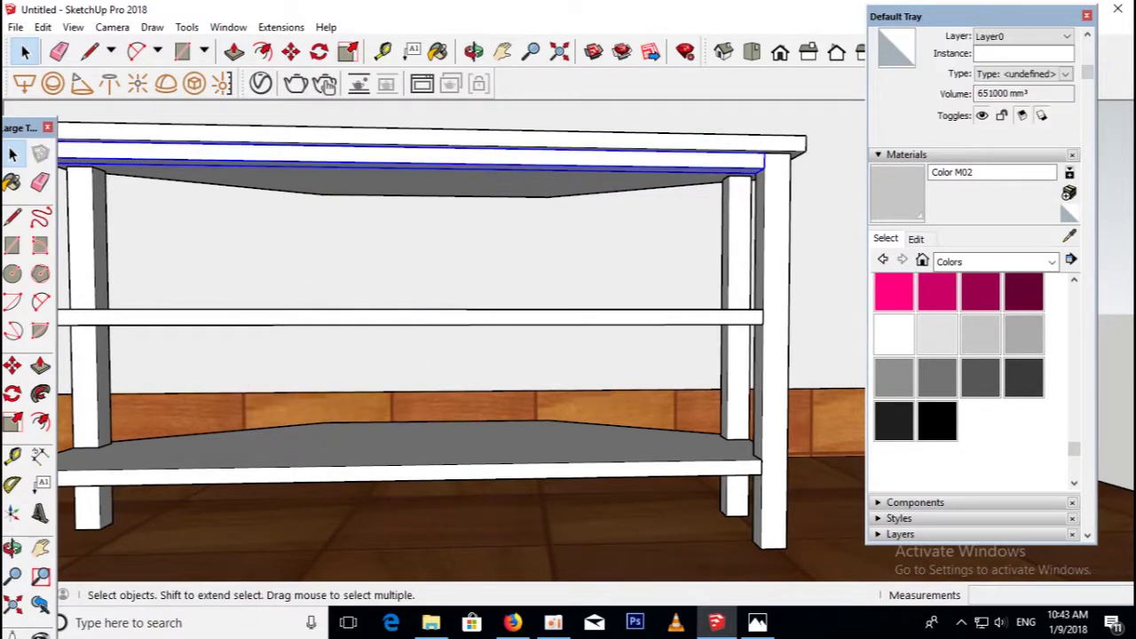
Check the cabinet reference photo 4.jpg, then hide it again.
click(757, 622)
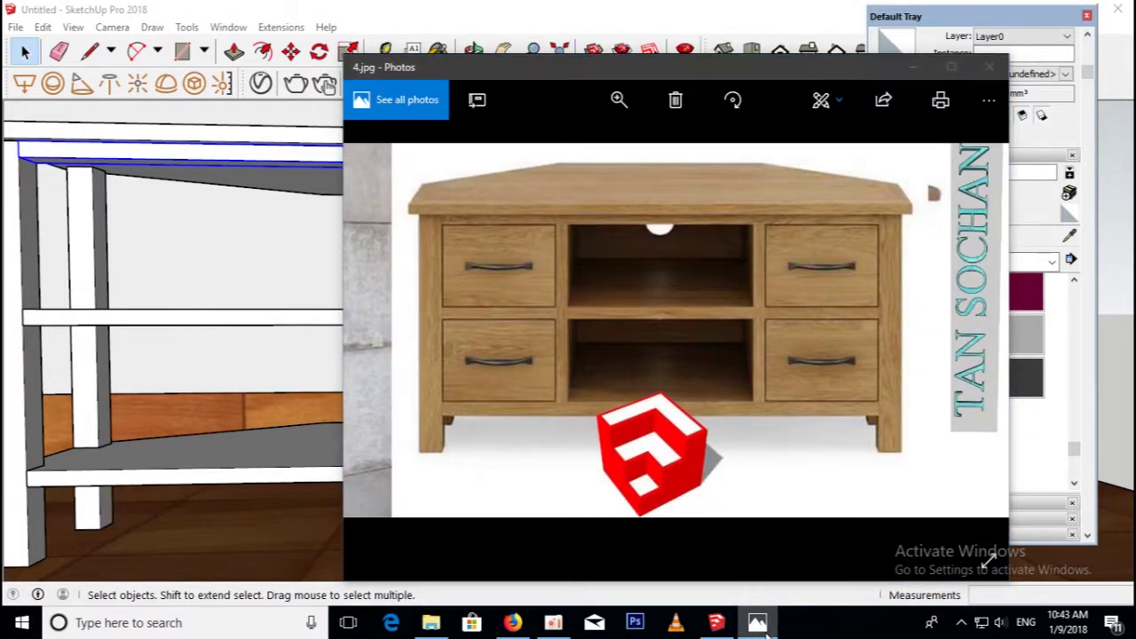
click(757, 622)
mouse_move(677, 372)
middle_down()
mouse_move(701, 396)
mouse_move(676, 448)
middle_up()
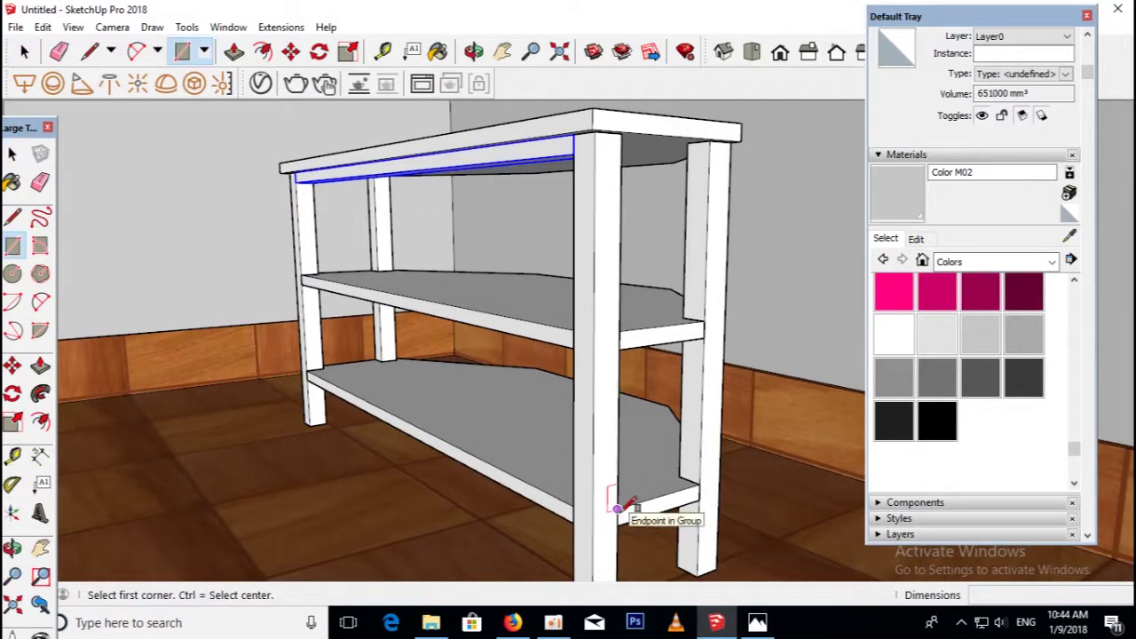
Draw a rectangle between the right legs and push/pull it 10 mm thick.
click(709, 140)
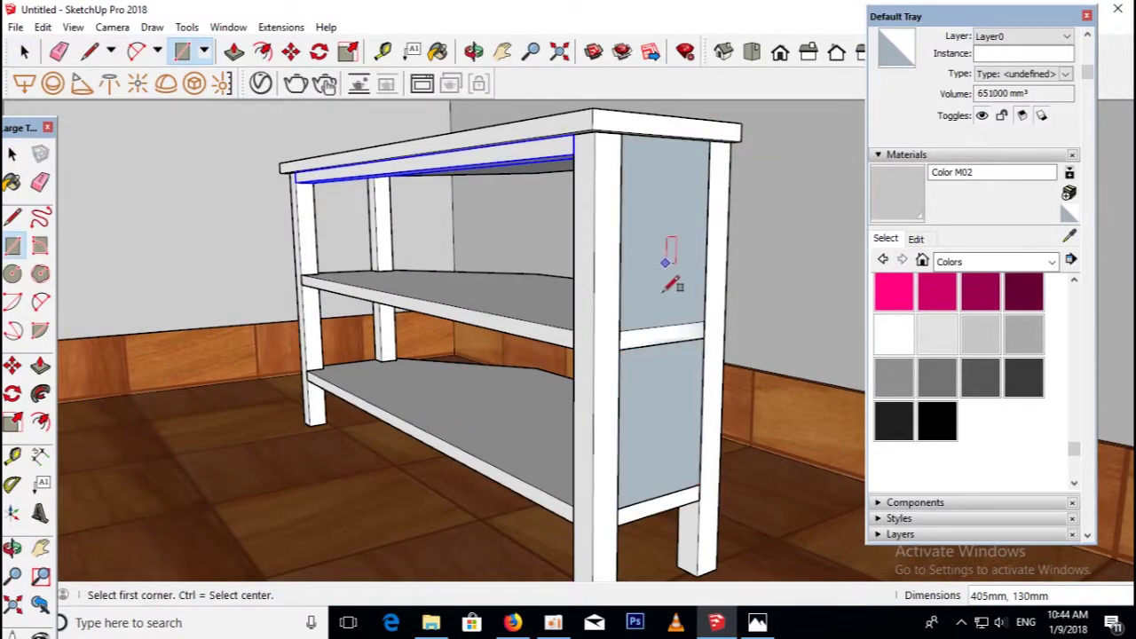
middle_drag(667, 253, 652, 322)
key(p)
click(665, 302)
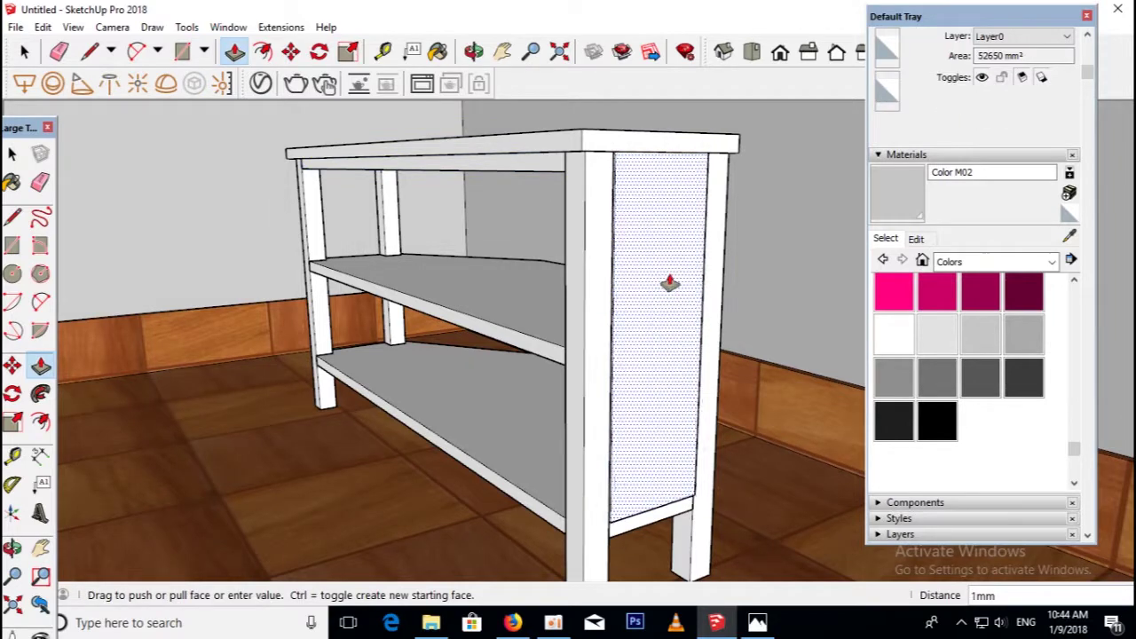
click(667, 272)
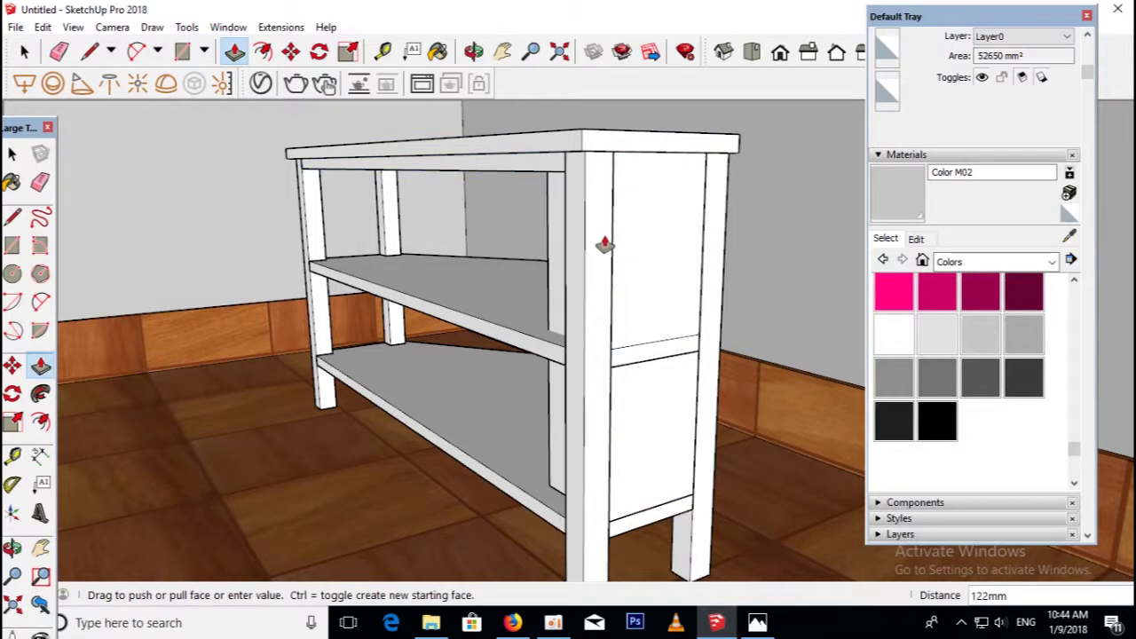
key(Return)
middle_drag(624, 269, 314, 211)
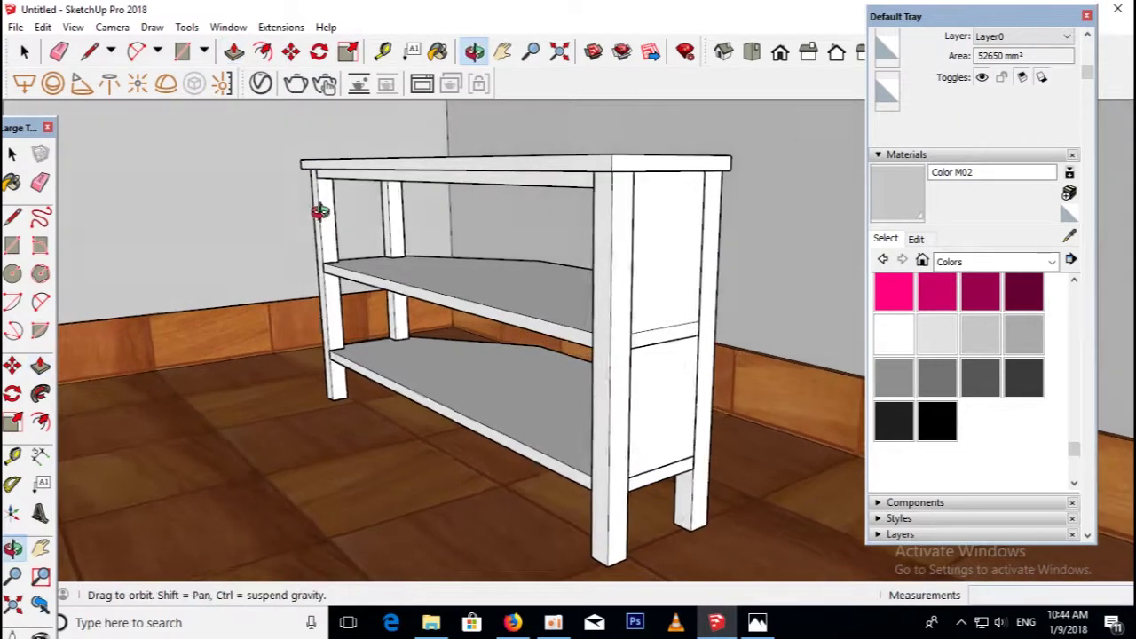
Draw the left side panel rectangle between the left legs from the shelf corner.
scroll(309, 269, up, 2)
click(11, 181)
key(space)
mouse_move(409, 355)
middle_down()
mouse_move(426, 388)
mouse_move(419, 368)
middle_up()
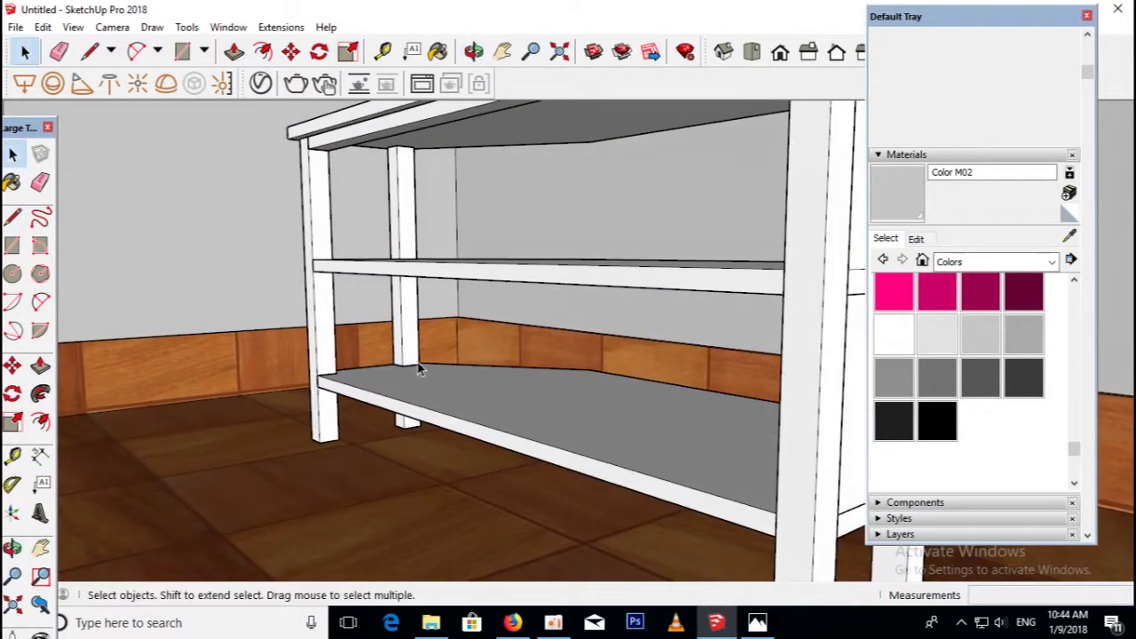
click(335, 372)
scroll(336, 371, down, 3)
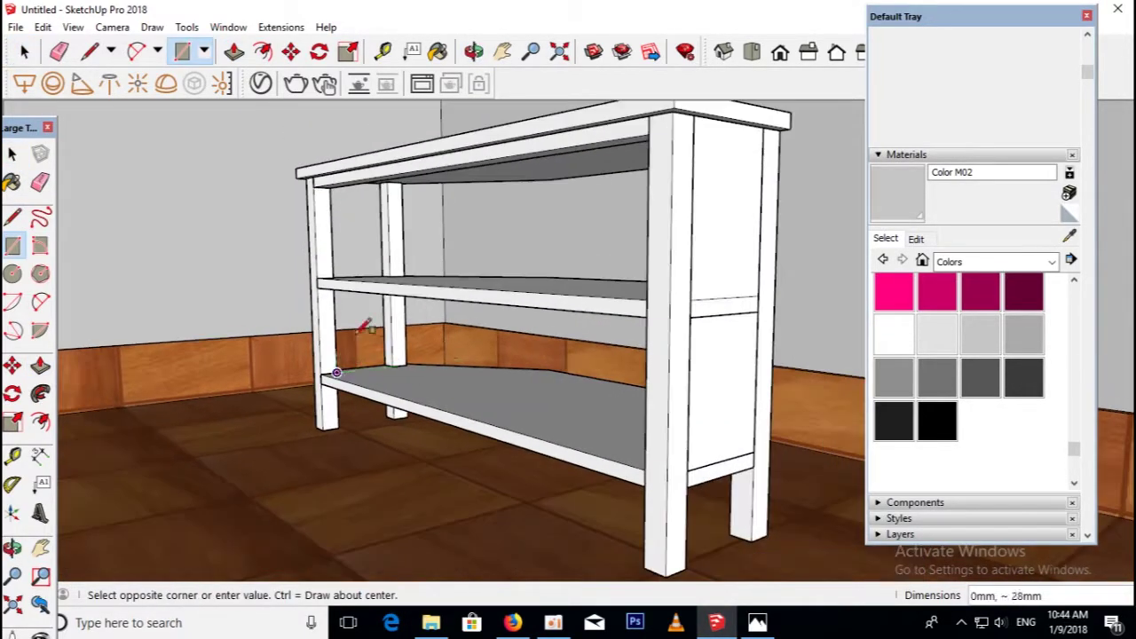
scroll(400, 246, up, 3)
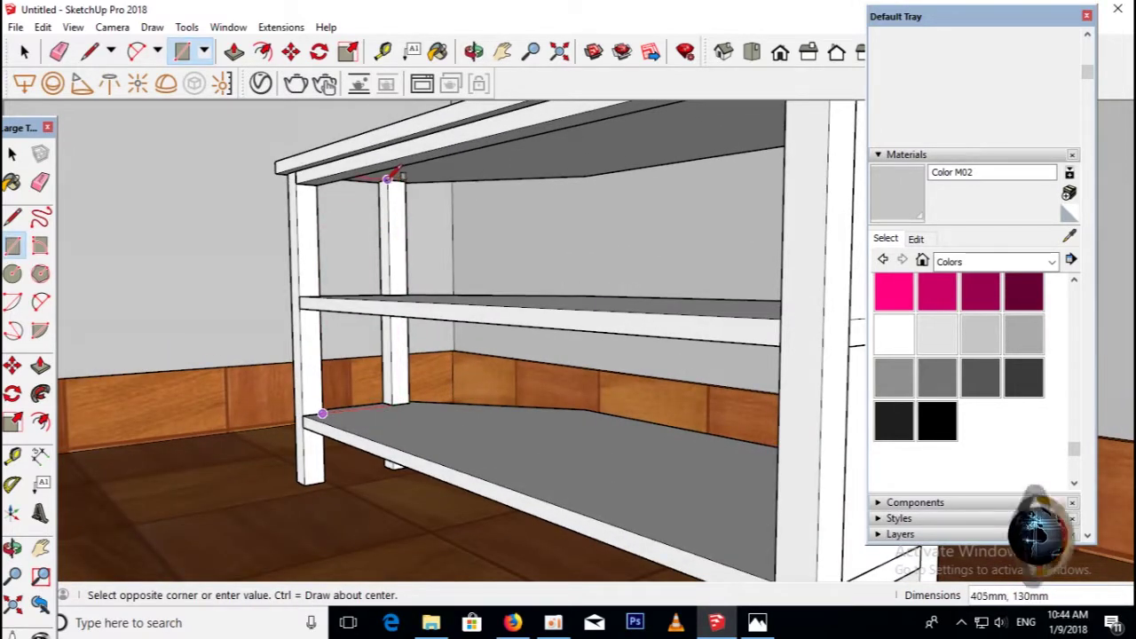
click(388, 179)
middle_drag(393, 266, 431, 406)
mouse_move(340, 349)
middle_down()
mouse_move(366, 400)
mouse_move(573, 431)
mouse_move(600, 418)
mouse_move(476, 394)
mouse_move(462, 366)
middle_up()
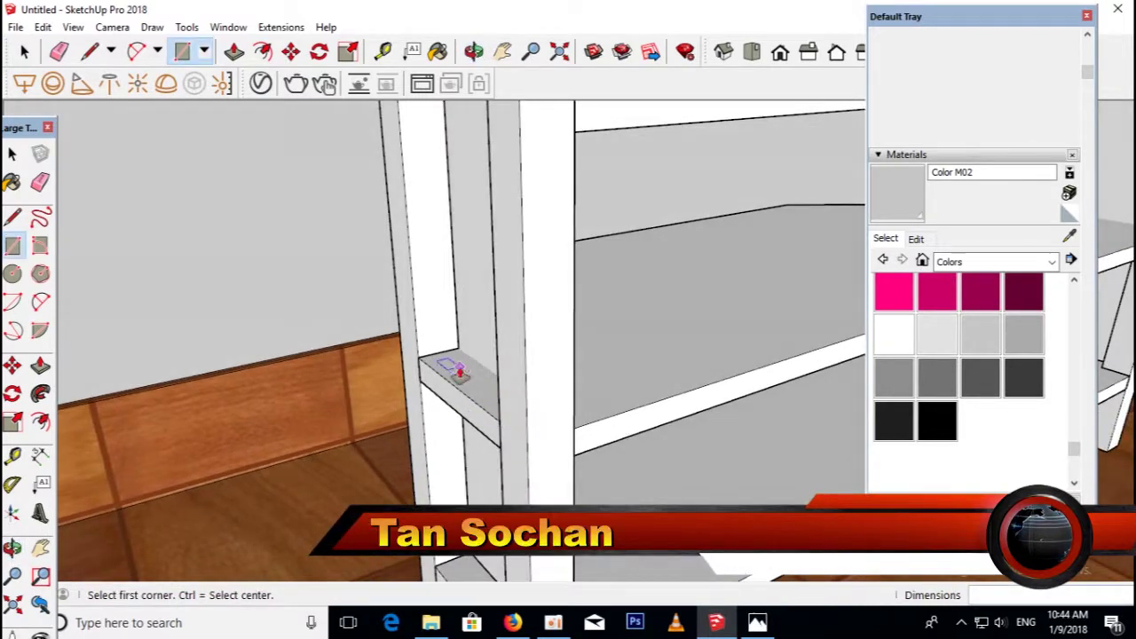
Push/Pull the left side panel face out to its panel thickness.
key(p)
click(452, 335)
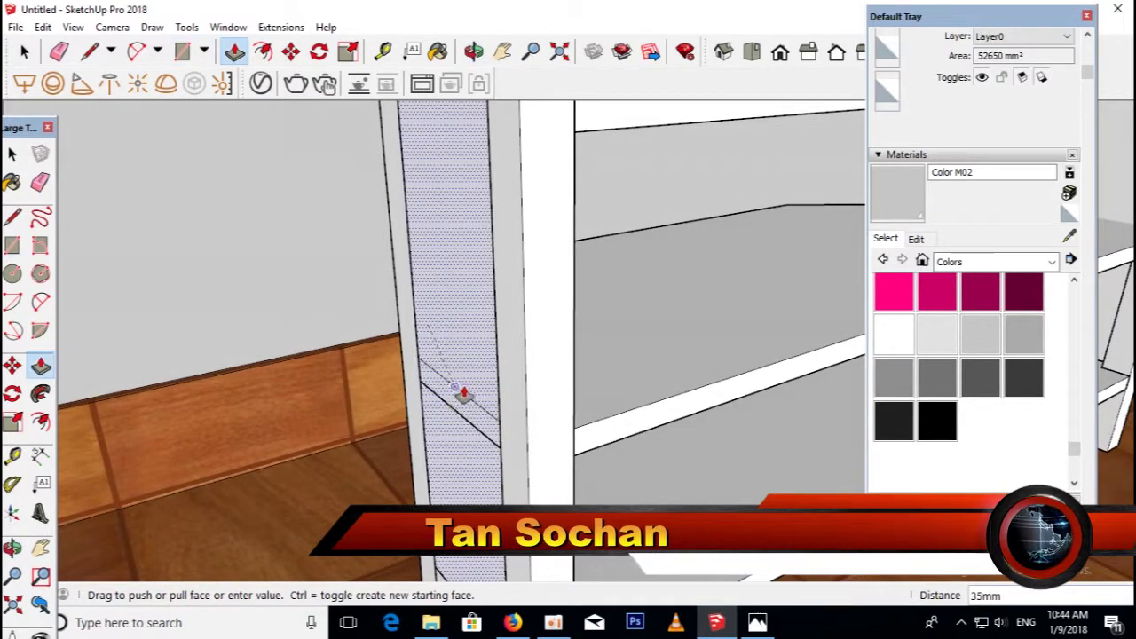
scroll(461, 393, down, 5)
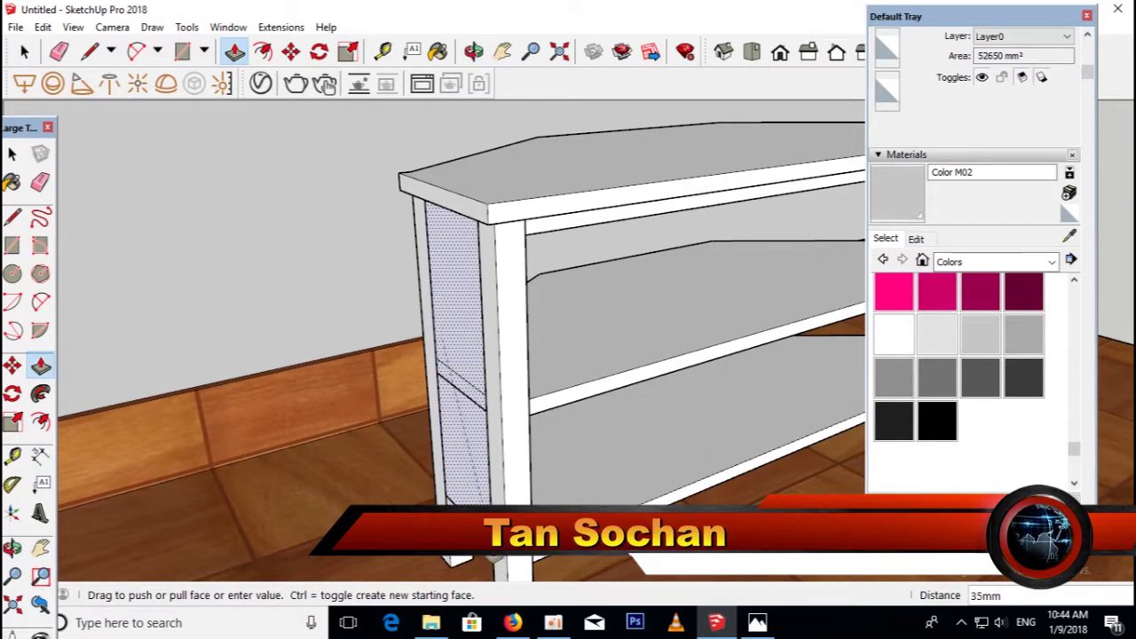
middle_drag(462, 394, 464, 394)
scroll(350, 322, up, 3)
scroll(527, 375, up, 3)
click(528, 367)
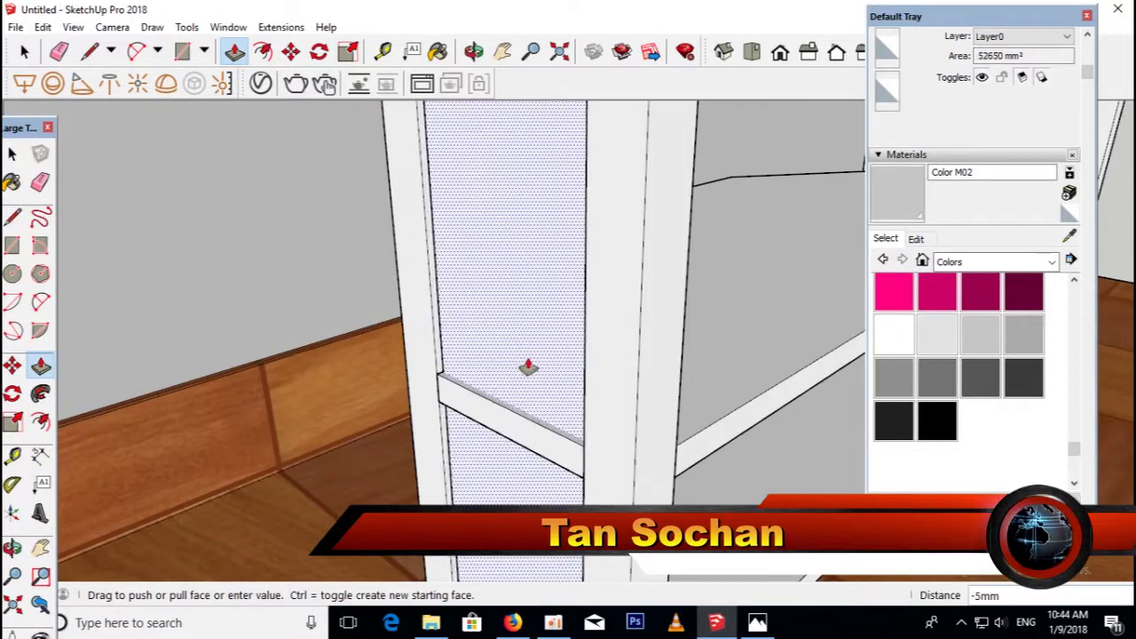
click(525, 369)
Make the right and left side panels each into a group, giving a 1842750 mm³ solid.
middle_drag(502, 414, 470, 398)
scroll(449, 405, down, 3)
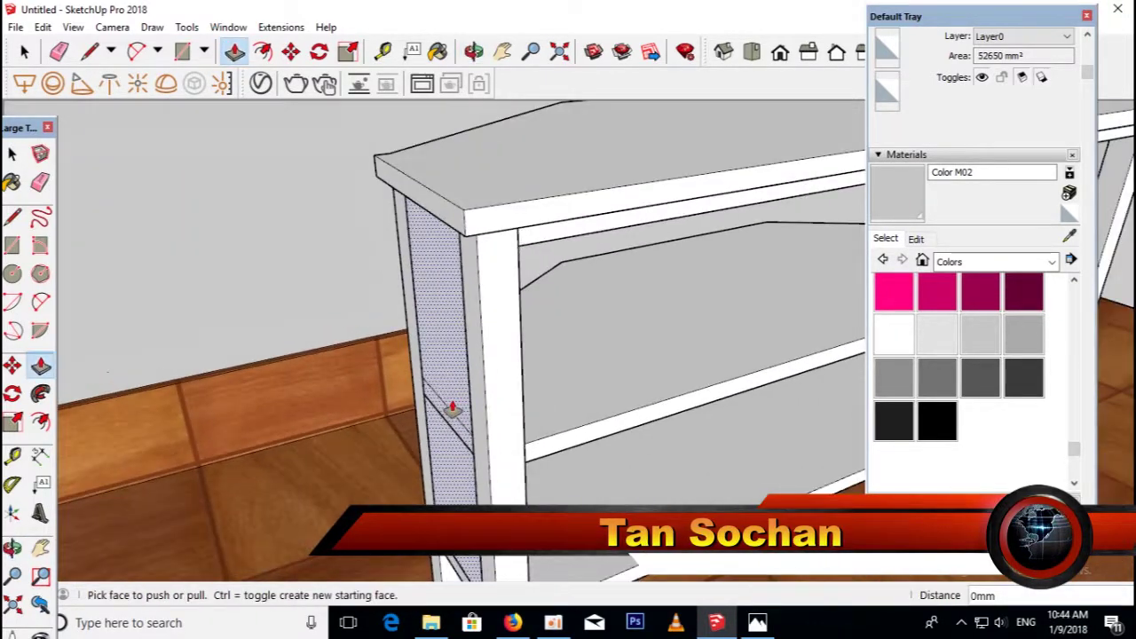
scroll(241, 343, up, 2)
scroll(241, 343, down, 3)
click(13, 153)
mouse_move(417, 337)
middle_down()
mouse_move(452, 324)
mouse_move(626, 380)
mouse_move(685, 347)
middle_up()
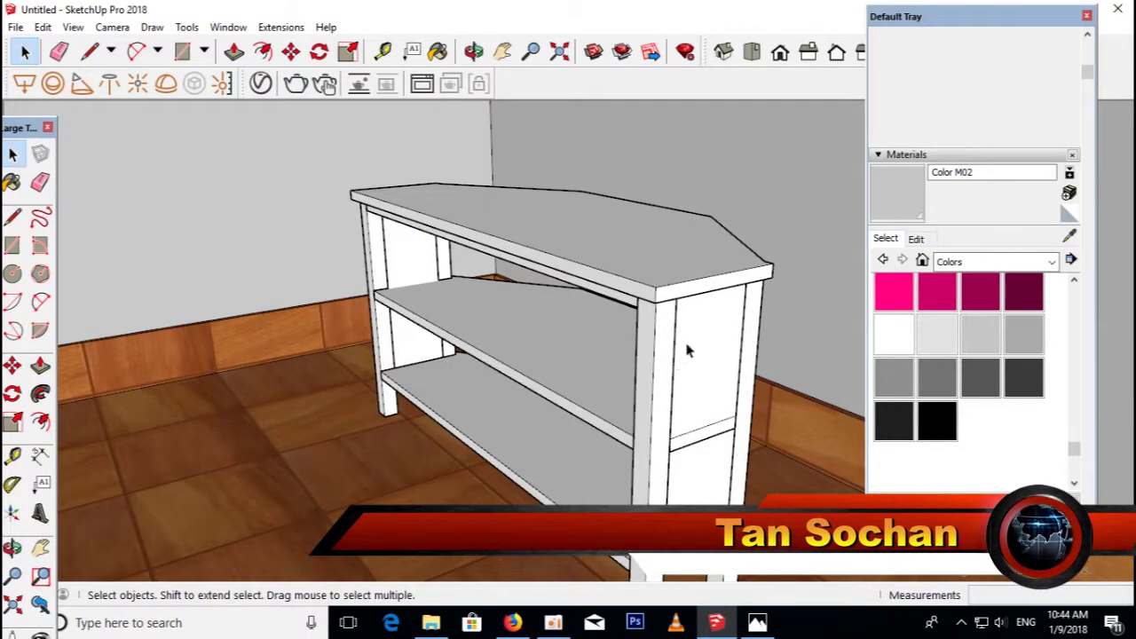
click(684, 347)
right_click(685, 347)
click(742, 201)
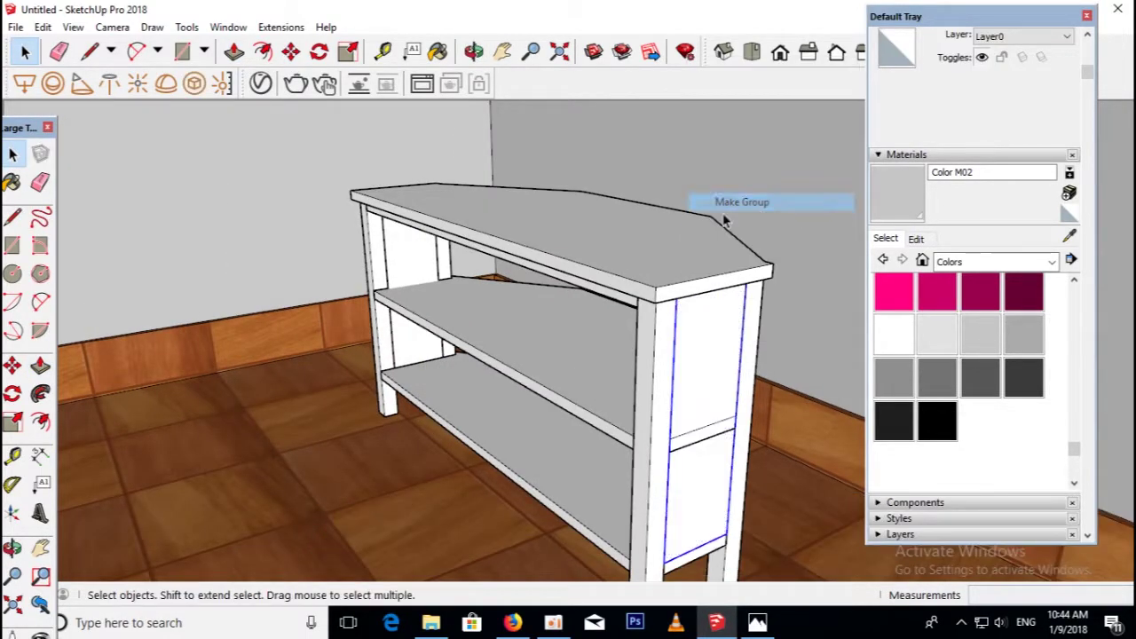
right_click(406, 253)
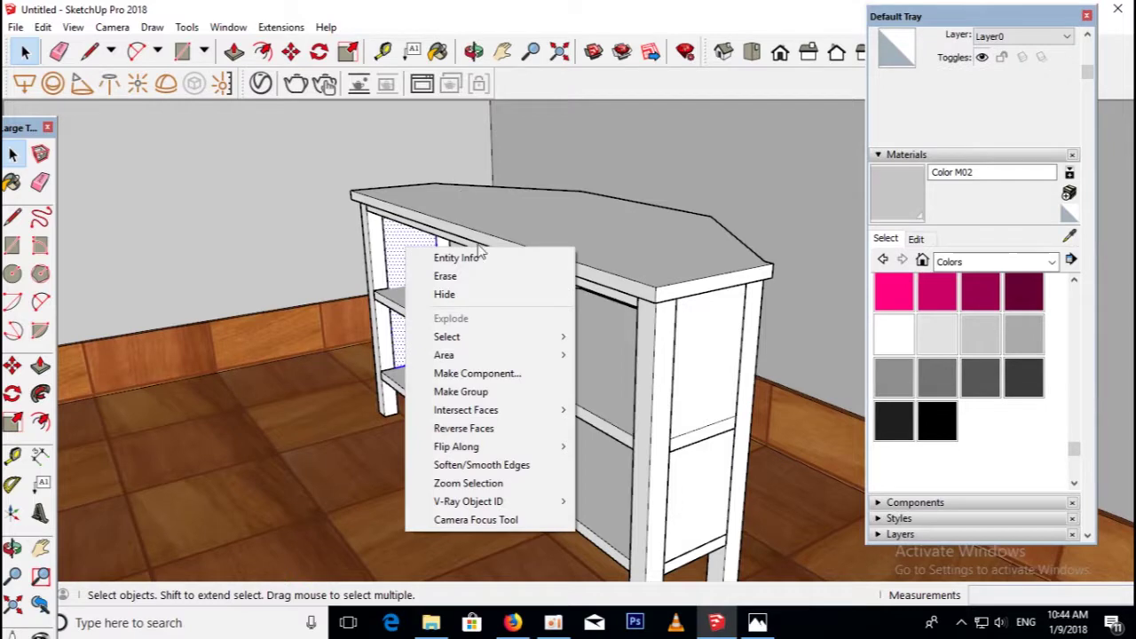
click(499, 391)
middle_drag(500, 391, 560, 284)
scroll(552, 358, down, 3)
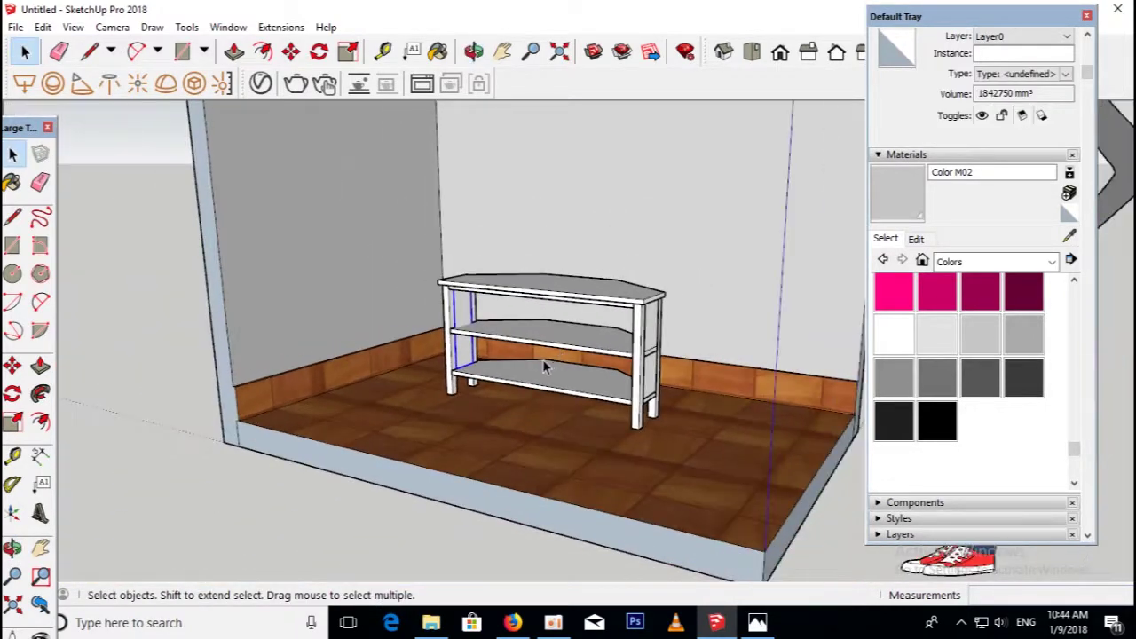
Check the reference cabinet photo, then orbit round to the cabinet's back.
scroll(621, 355, up, 5)
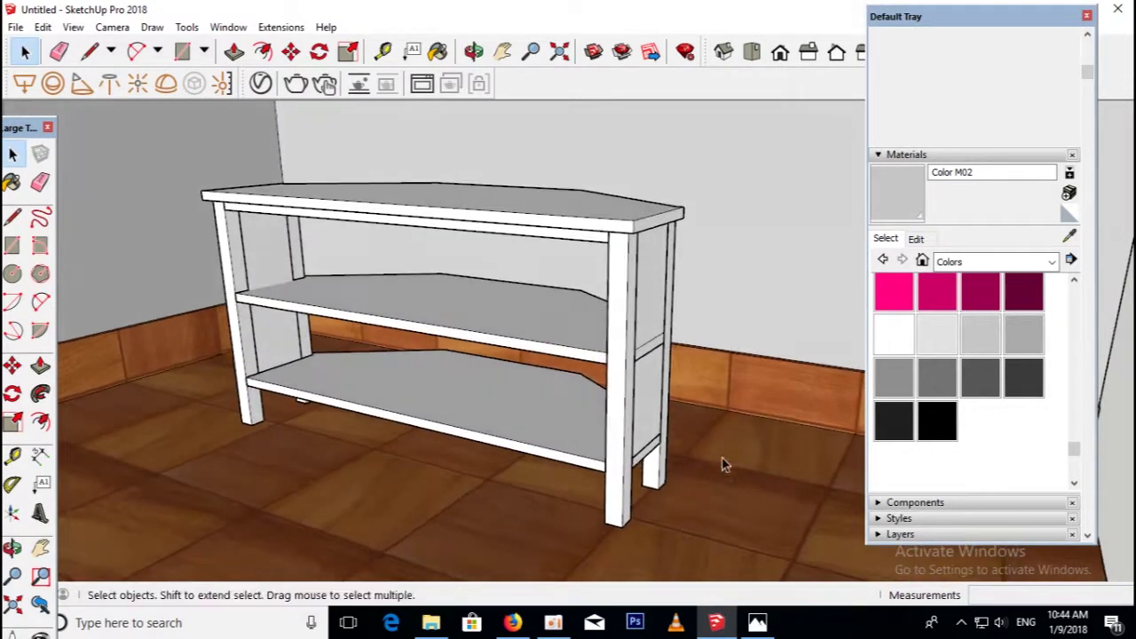
click(756, 624)
click(756, 624)
mouse_move(479, 293)
middle_down()
mouse_move(597, 289)
mouse_move(618, 393)
mouse_move(431, 241)
mouse_move(467, 337)
mouse_move(379, 335)
mouse_move(710, 231)
mouse_move(418, 401)
mouse_move(599, 400)
mouse_move(264, 376)
mouse_move(464, 376)
mouse_move(343, 325)
mouse_move(524, 324)
mouse_move(310, 426)
mouse_move(515, 367)
mouse_move(432, 363)
mouse_move(543, 525)
middle_up()
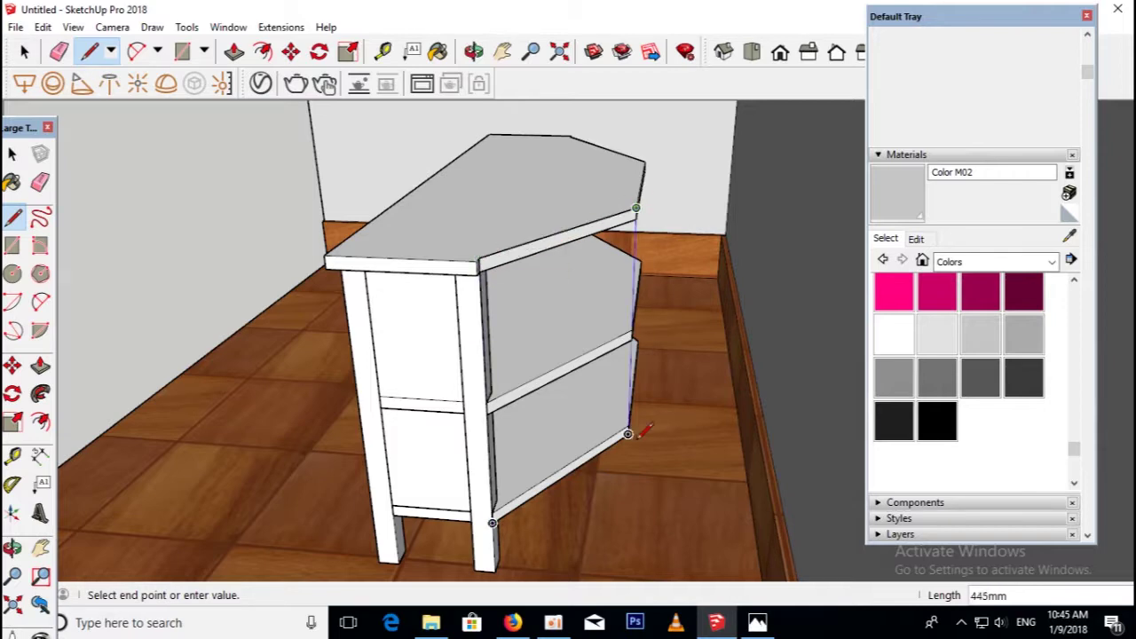
Close the 160447 mm² angled back face between the rear posts and start thickening it.
click(493, 522)
middle_drag(494, 484, 469, 464)
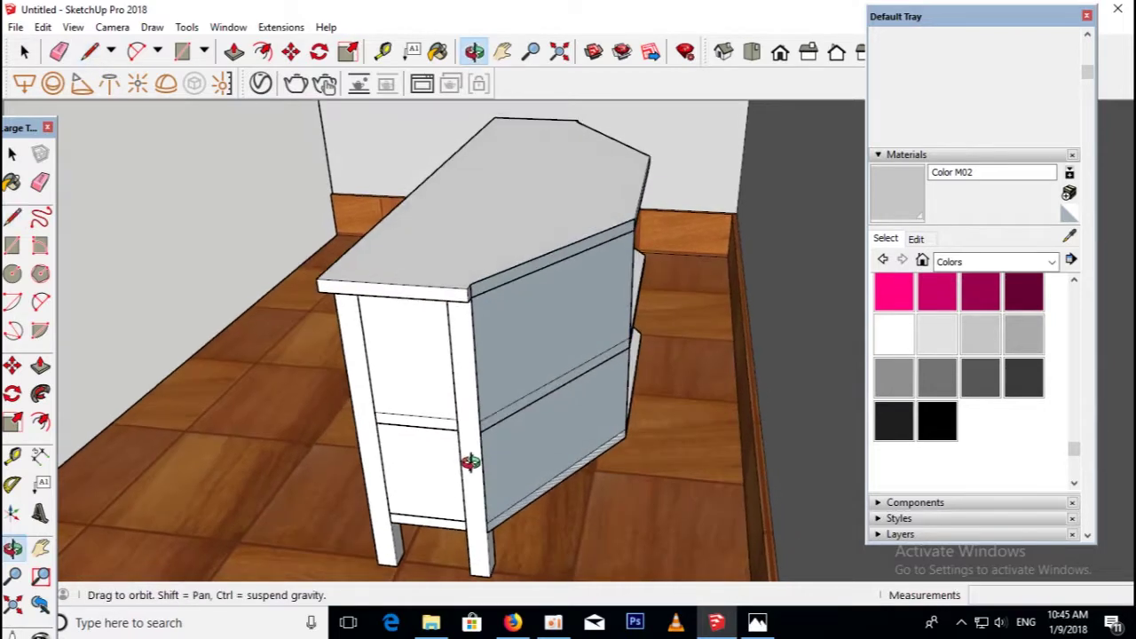
scroll(568, 266, up, 2)
middle_drag(559, 273, 513, 306)
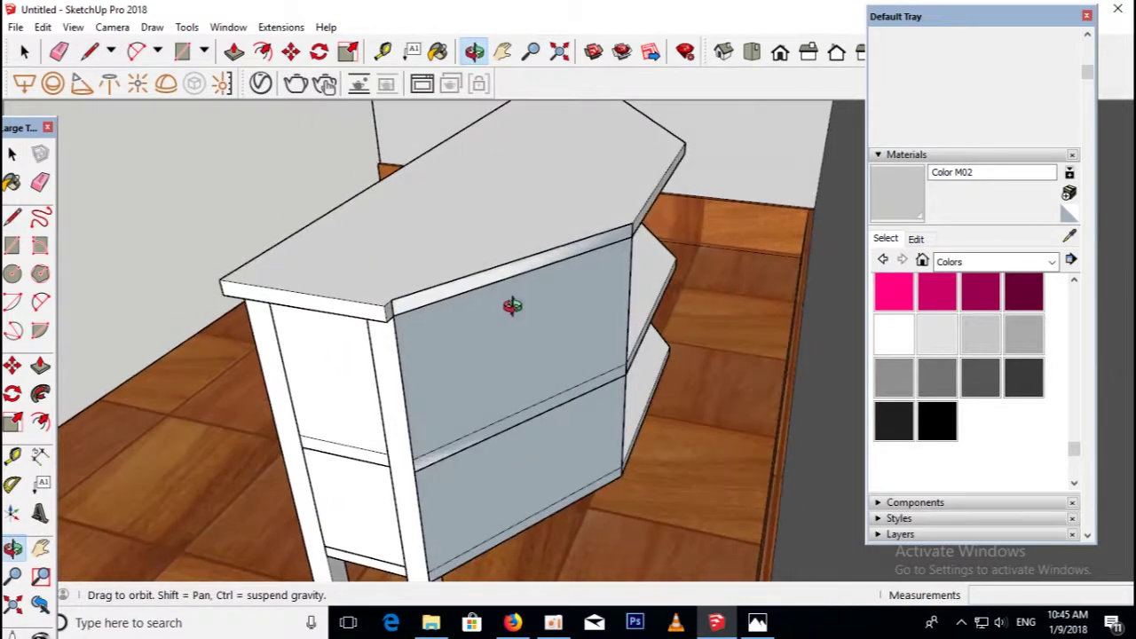
key(p)
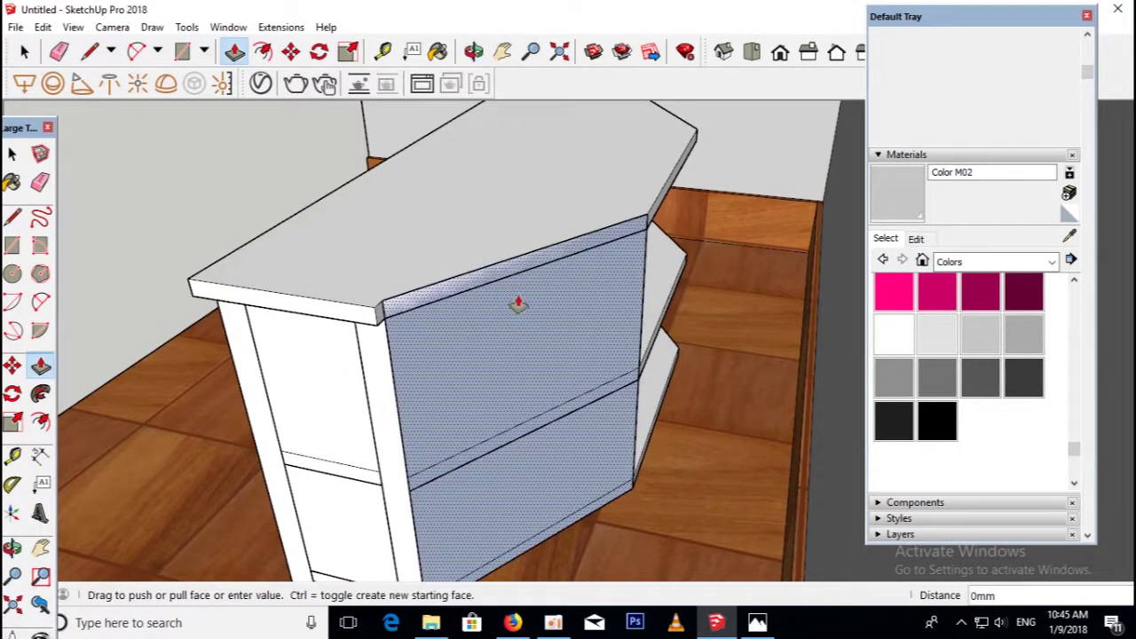
click(519, 306)
mouse_move(520, 310)
middle_down()
mouse_move(393, 309)
mouse_move(639, 269)
mouse_move(491, 319)
mouse_move(612, 337)
mouse_move(506, 355)
mouse_move(639, 240)
middle_up()
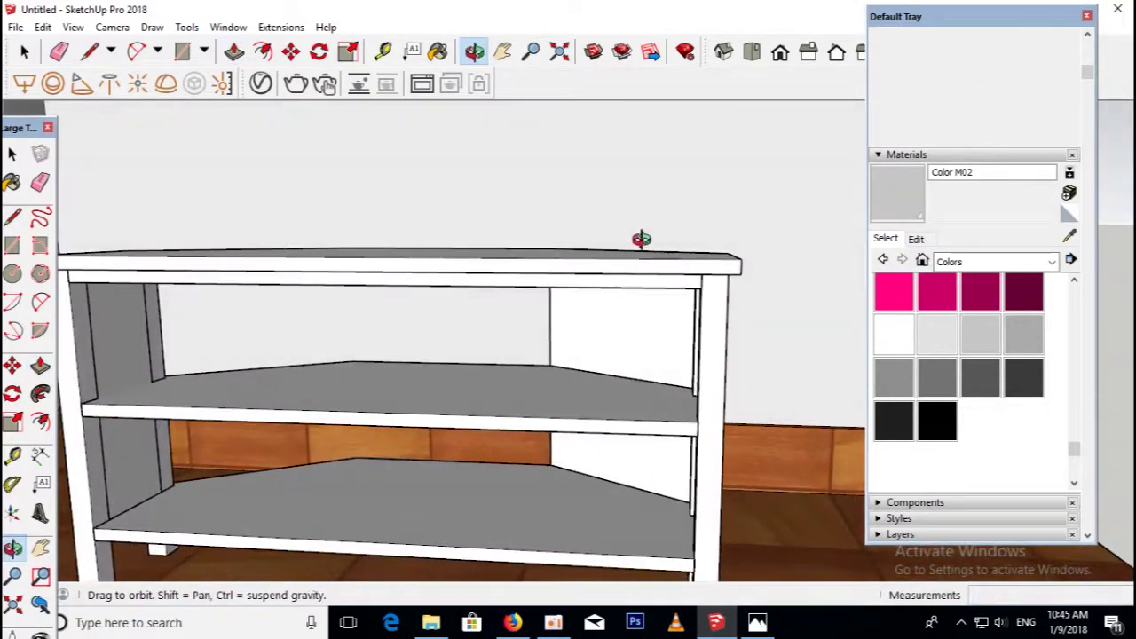
Make the right-hand angled back panel a group.
click(13, 155)
click(596, 336)
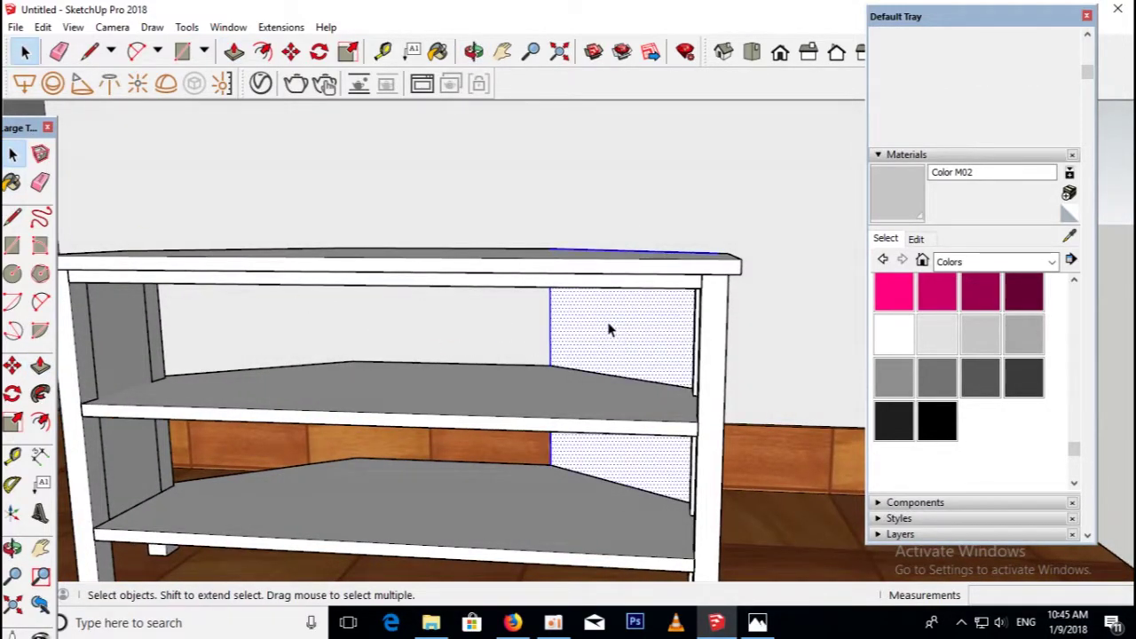
right_click(611, 325)
click(697, 182)
mouse_move(697, 181)
middle_down()
mouse_move(649, 314)
mouse_move(651, 399)
middle_up()
scroll(653, 398, down, 2)
scroll(621, 331, down, 2)
Copy the grouped back panel with Move and Ctrl.
key(m)
scroll(621, 330, up, 1)
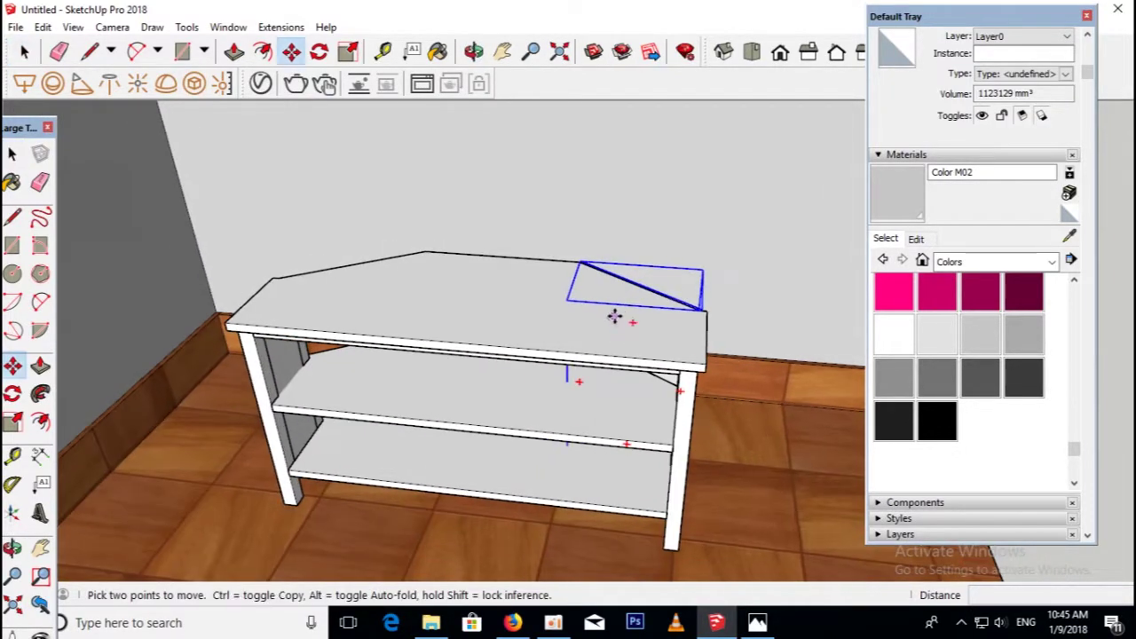
click(614, 317)
key(ctrl)
click(451, 300)
scroll(543, 297, up, 1)
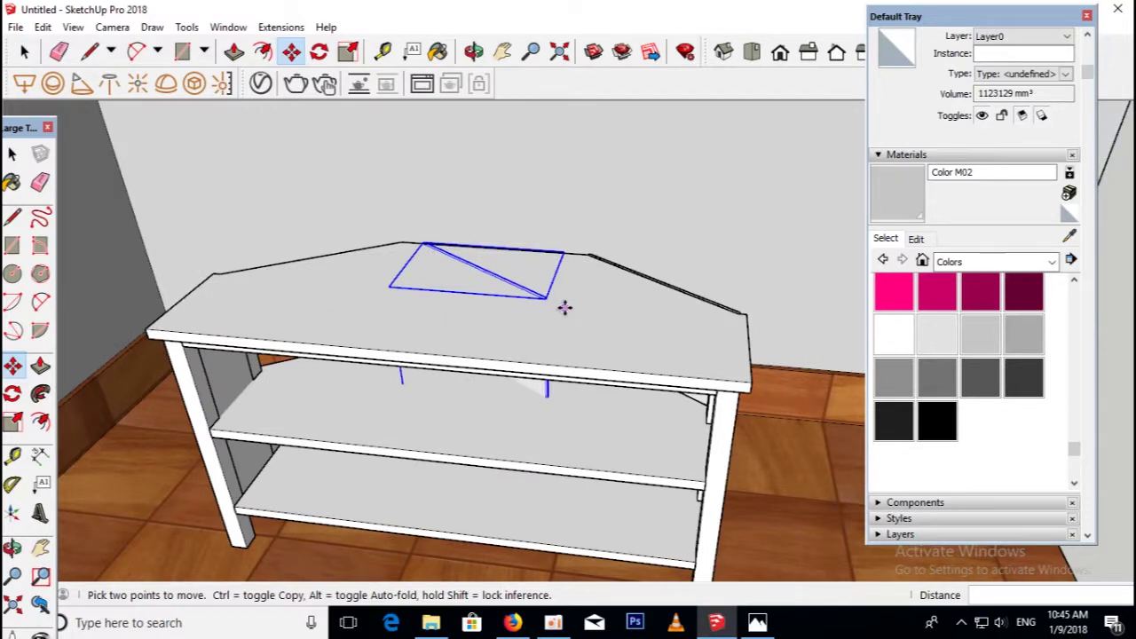
Move the panel copy by its corner to the left angled corner of the top.
middle_drag(540, 310, 548, 301)
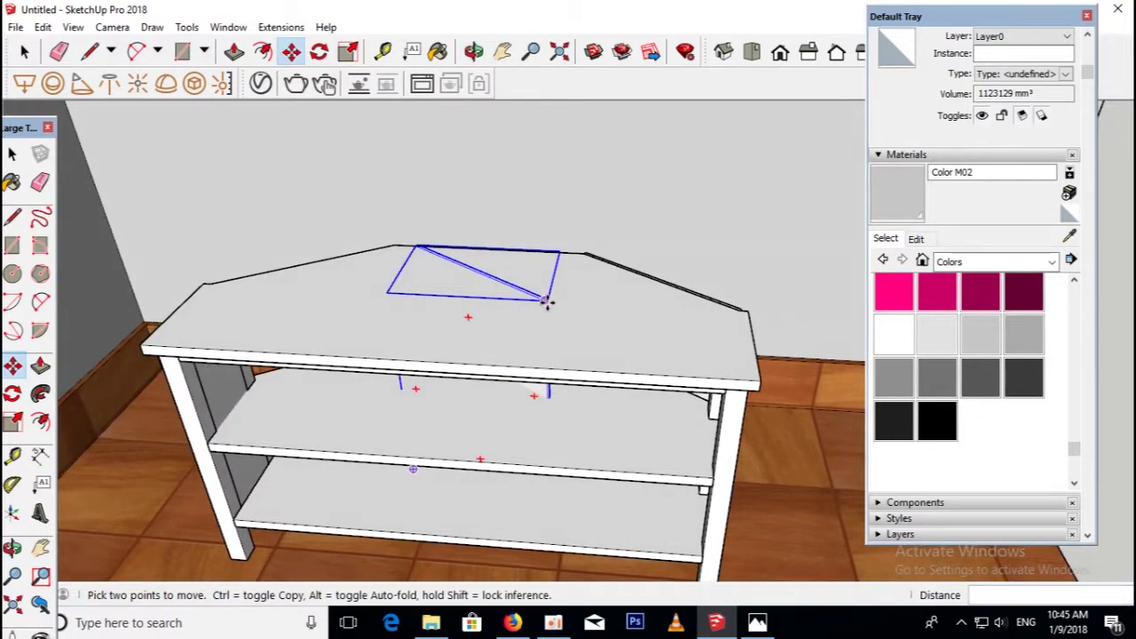
scroll(544, 303, up, 3)
scroll(536, 317, up, 1)
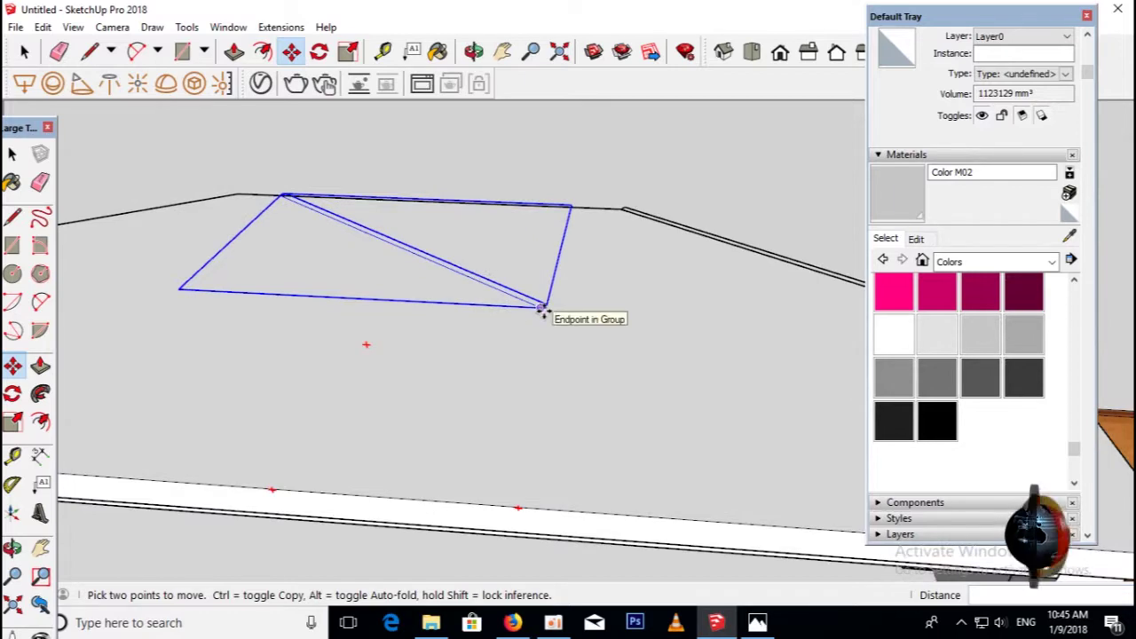
scroll(541, 309, down, 4)
click(583, 307)
click(140, 284)
scroll(142, 284, down, 3)
scroll(293, 293, up, 3)
scroll(388, 313, up, 2)
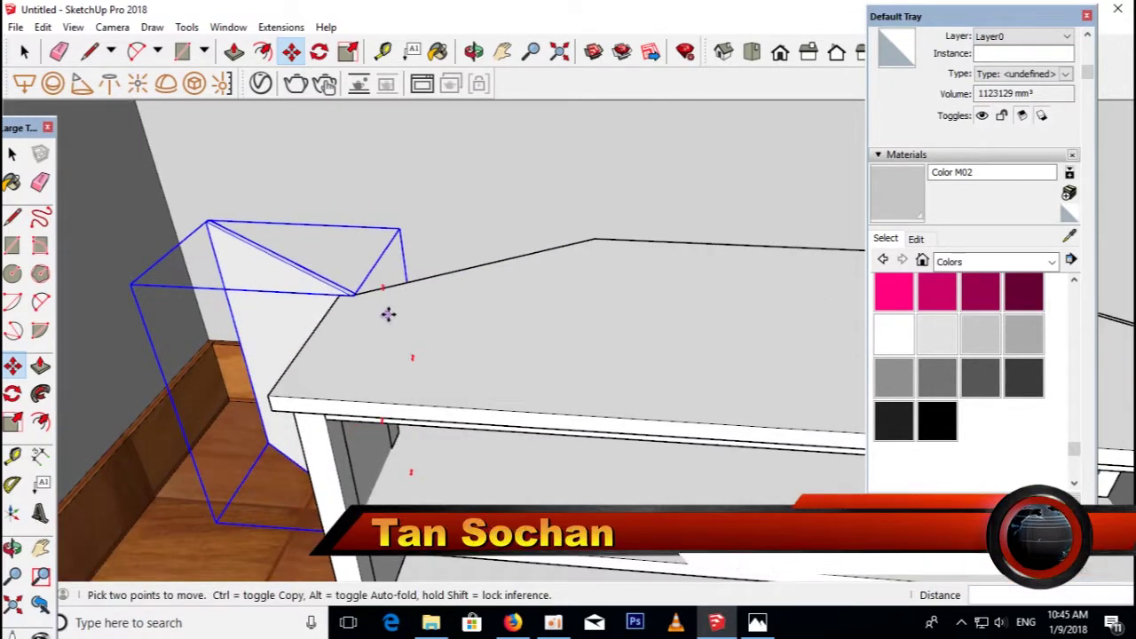
Rotate the copied panel about its corner 112.8° to follow the angled back edge.
key(q)
click(350, 295)
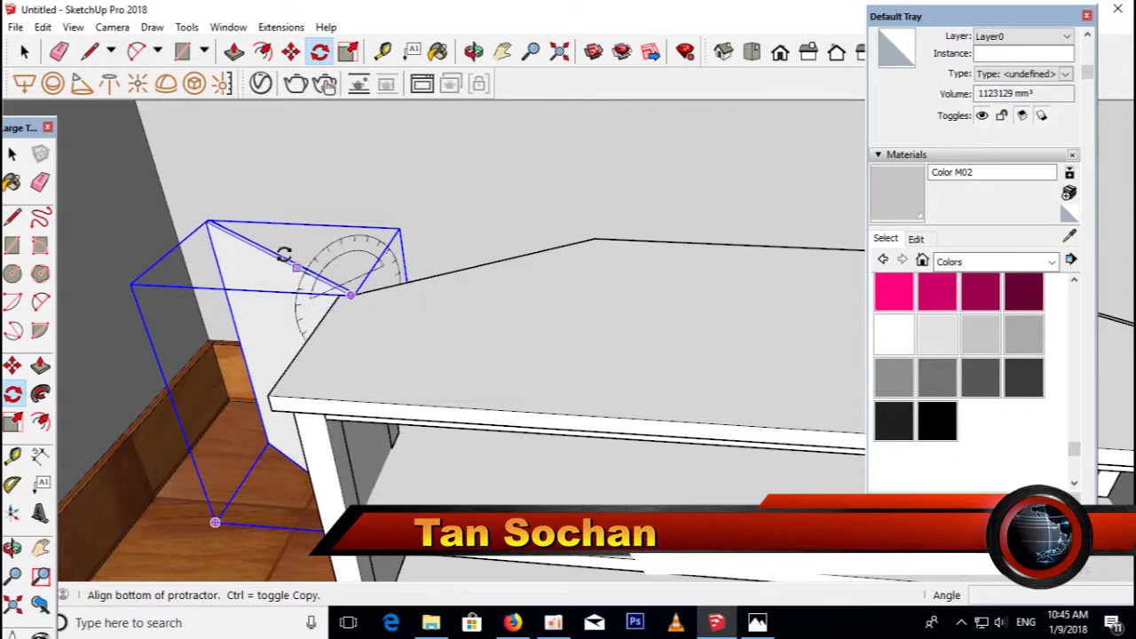
click(202, 220)
key(Escape)
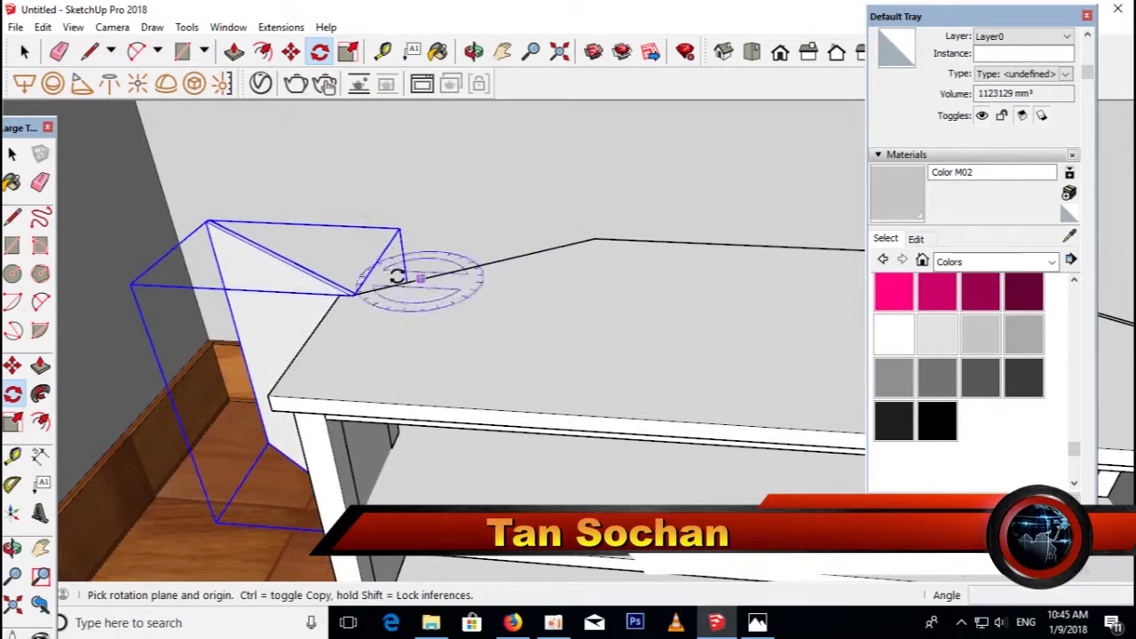
mouse_move(355, 299)
middle_down()
mouse_move(370, 266)
mouse_move(374, 380)
mouse_move(332, 404)
mouse_move(395, 439)
middle_up()
click(342, 404)
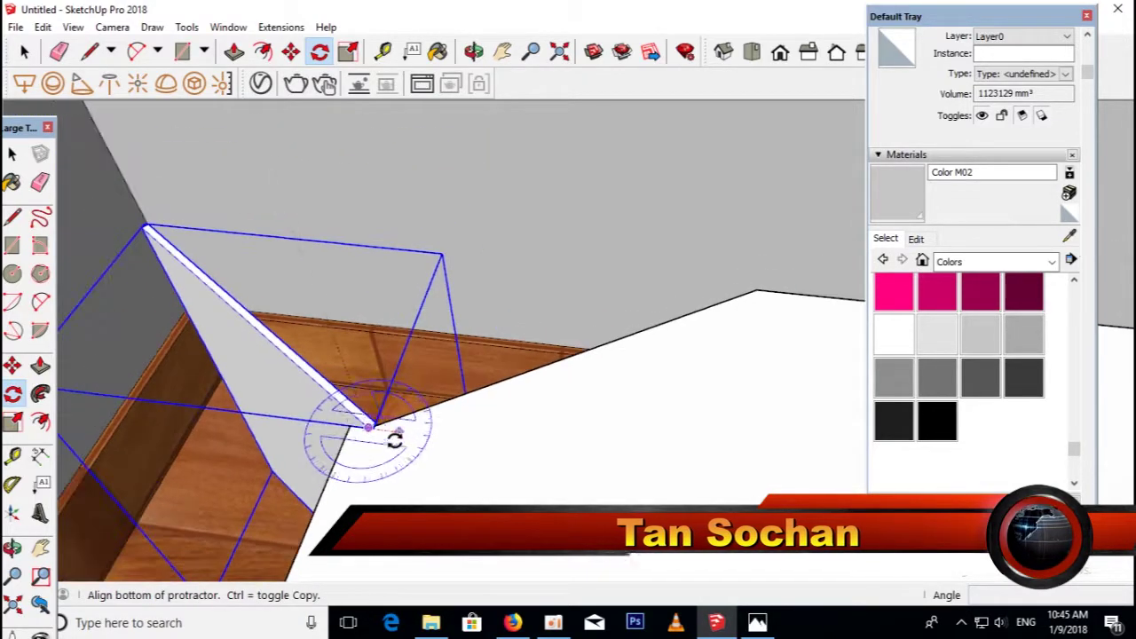
click(144, 228)
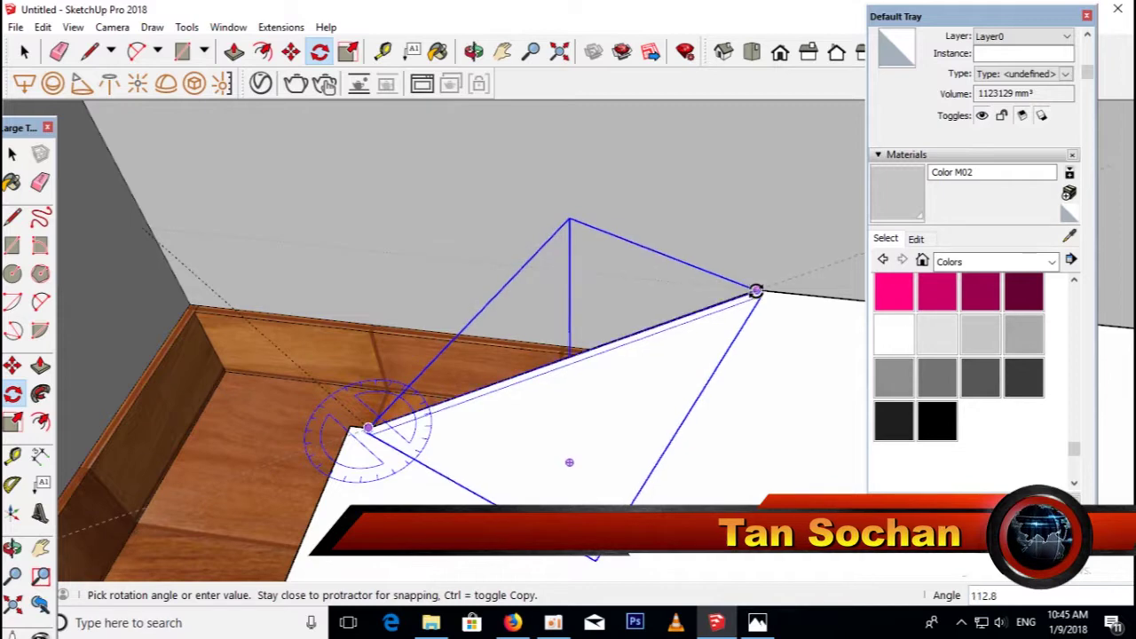
click(755, 290)
scroll(628, 393, down, 3)
scroll(609, 334, up, 2)
scroll(588, 321, up, 2)
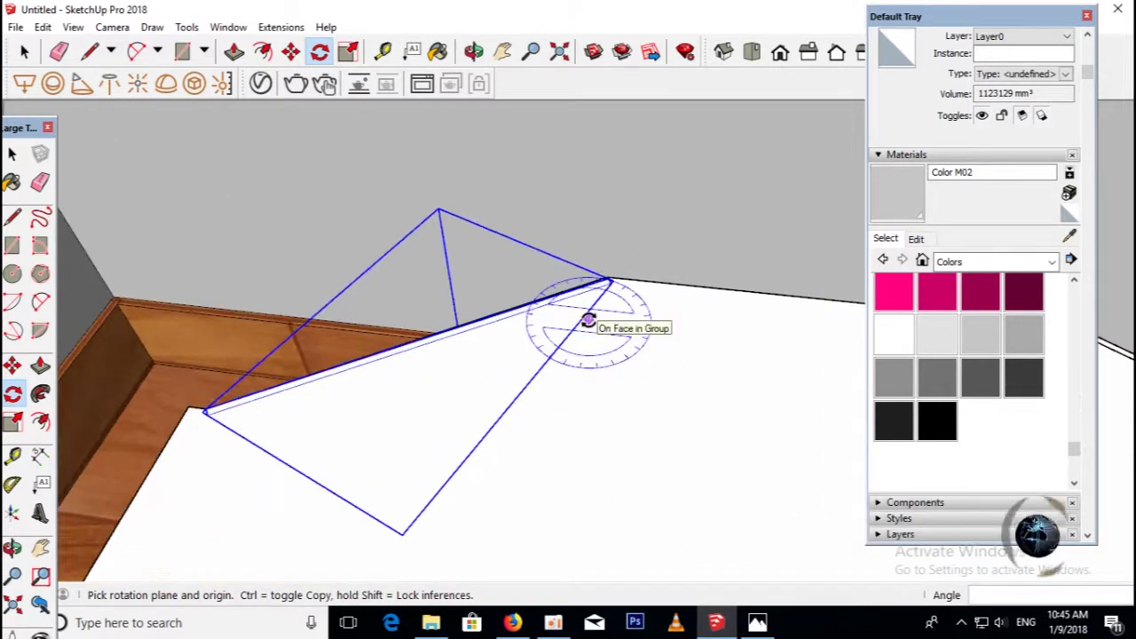
Pick up the rotated panel by its corner to nudge it into place.
key(m)
scroll(607, 286, up, 1)
scroll(608, 286, up, 2)
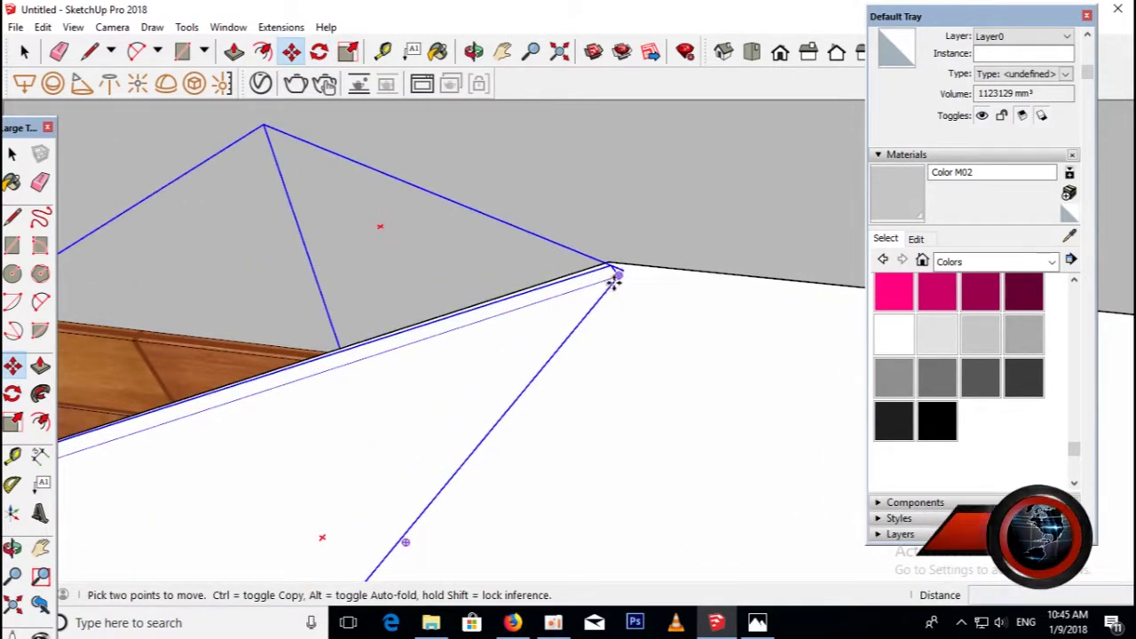
click(609, 263)
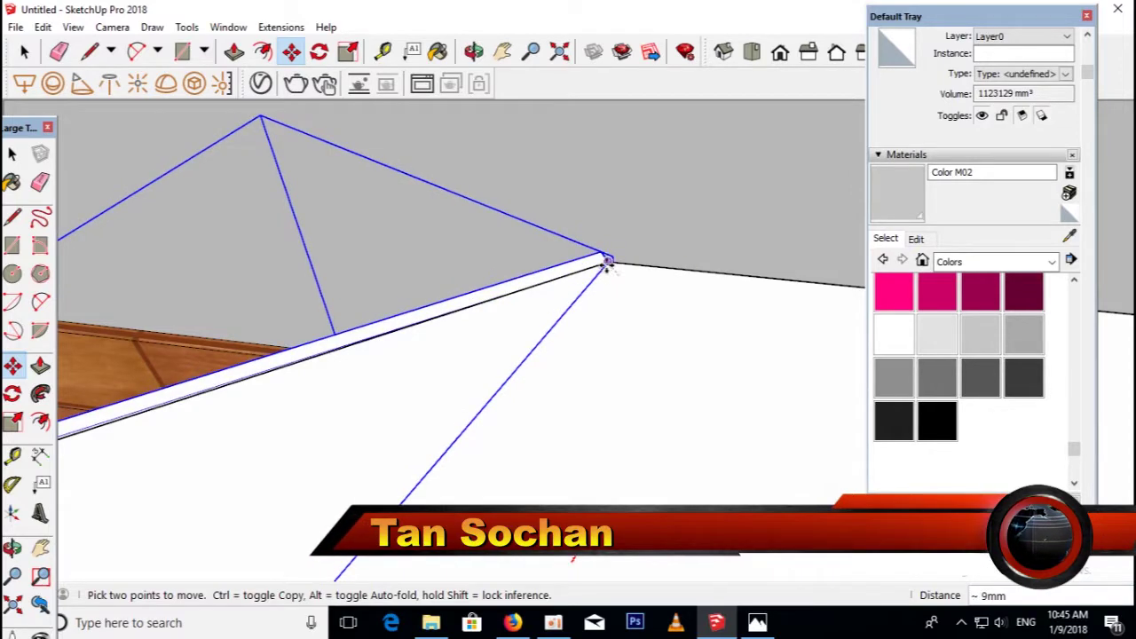
scroll(594, 315, down, 3)
middle_drag(539, 334, 539, 431)
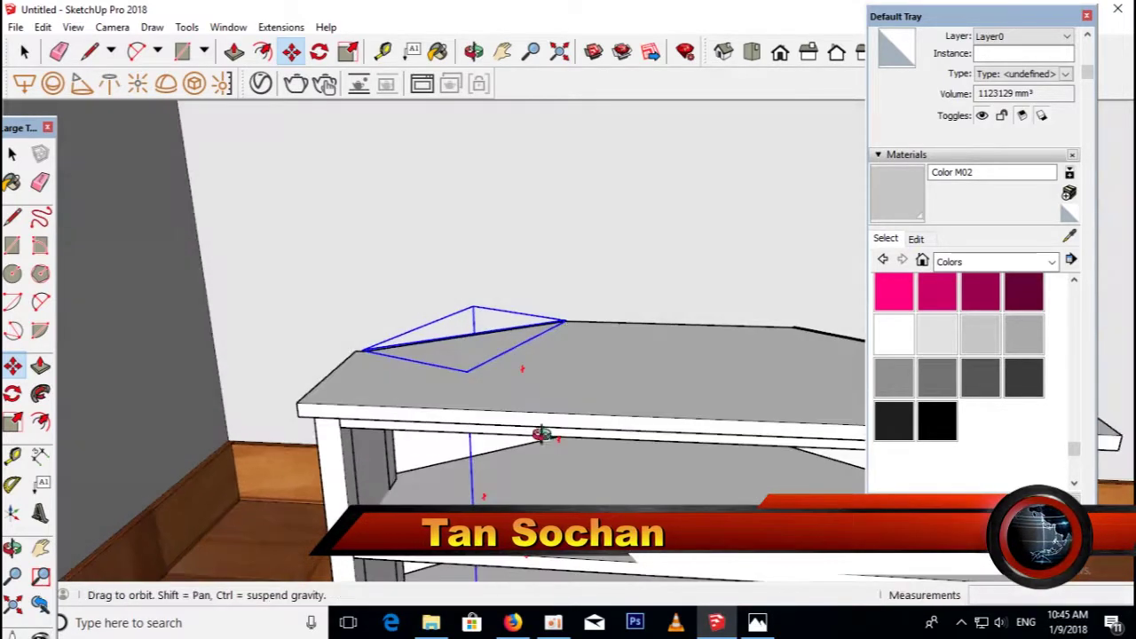
Draw the middle back panel rectangle between the shelves.
scroll(522, 329, up, 2)
key(r)
key(space)
mouse_move(119, 337)
middle_down()
mouse_move(603, 424)
mouse_move(583, 418)
middle_up()
key(r)
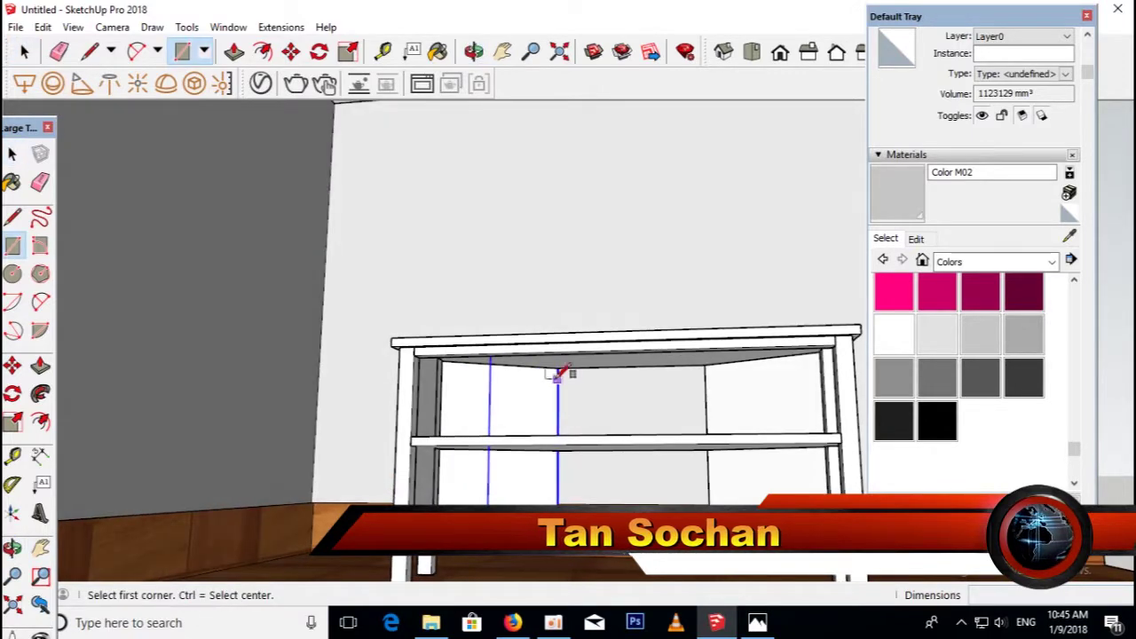
click(558, 366)
click(708, 502)
mouse_move(661, 475)
middle_down()
mouse_move(648, 461)
mouse_move(664, 449)
middle_up()
Push/Pull the middle back panel 10 mm thick and make it a group.
key(p)
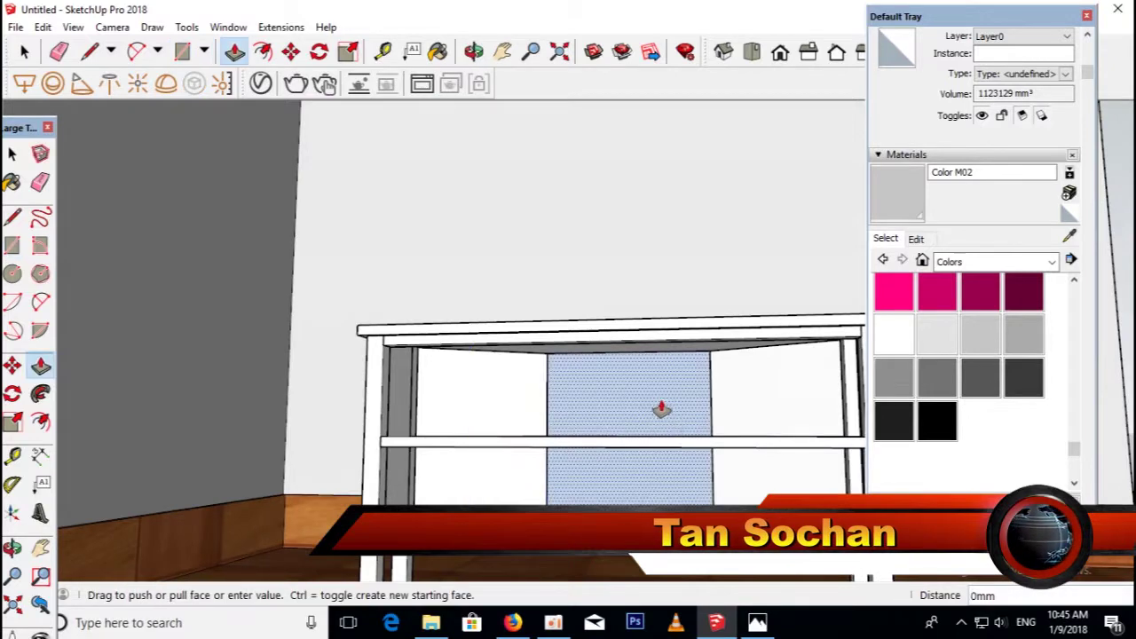
click(661, 414)
text(10)
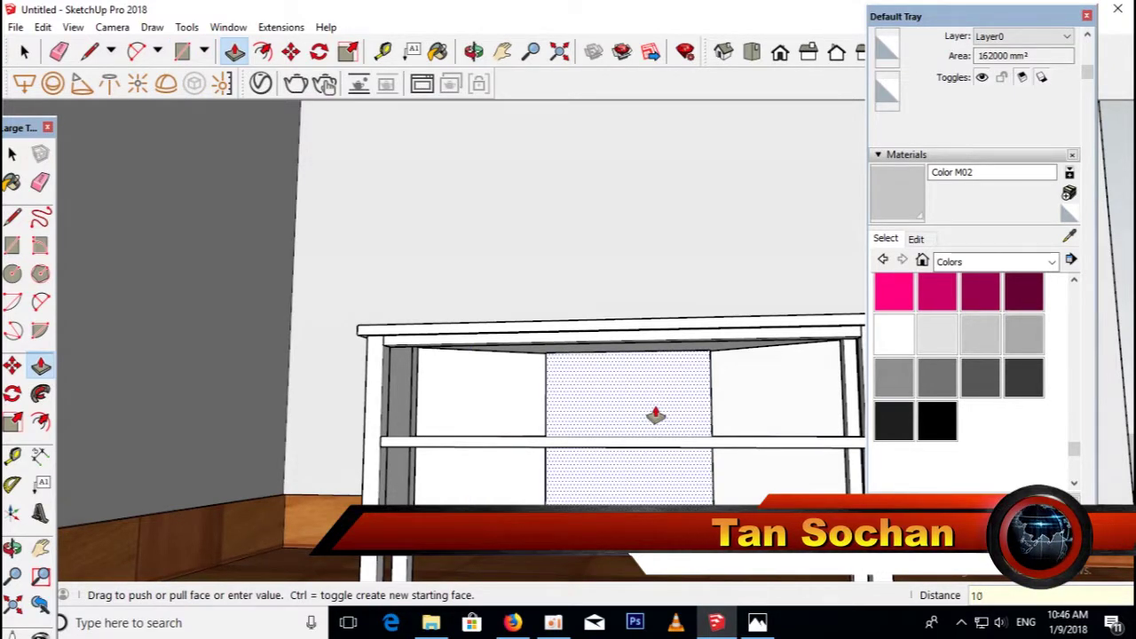
click(661, 435)
key(space)
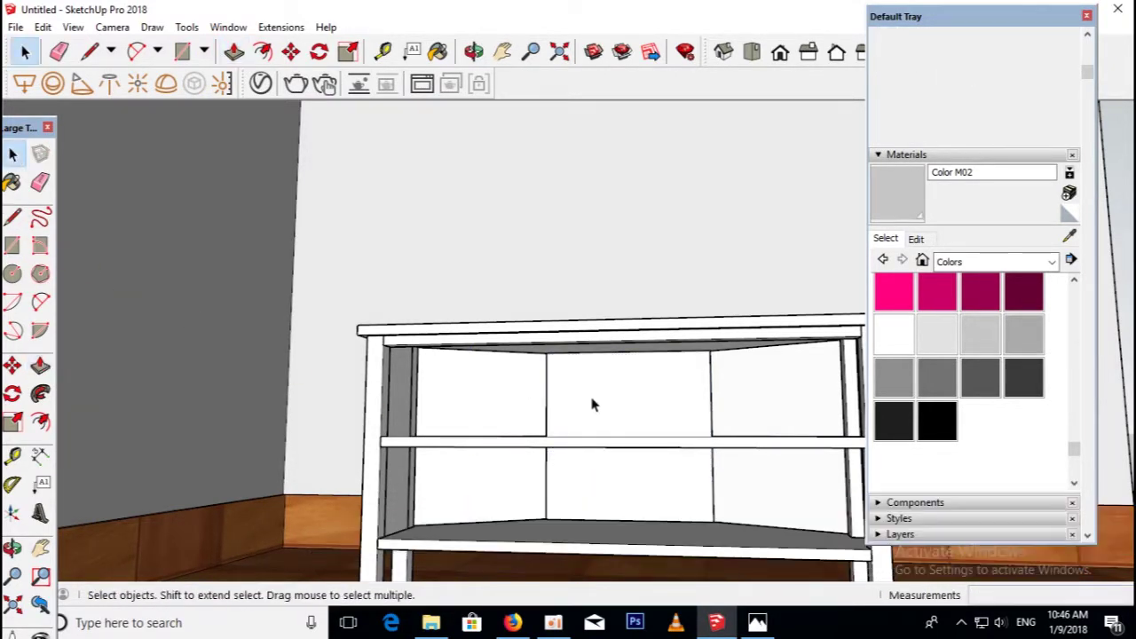
triple_click(588, 409)
right_click(609, 110)
click(665, 252)
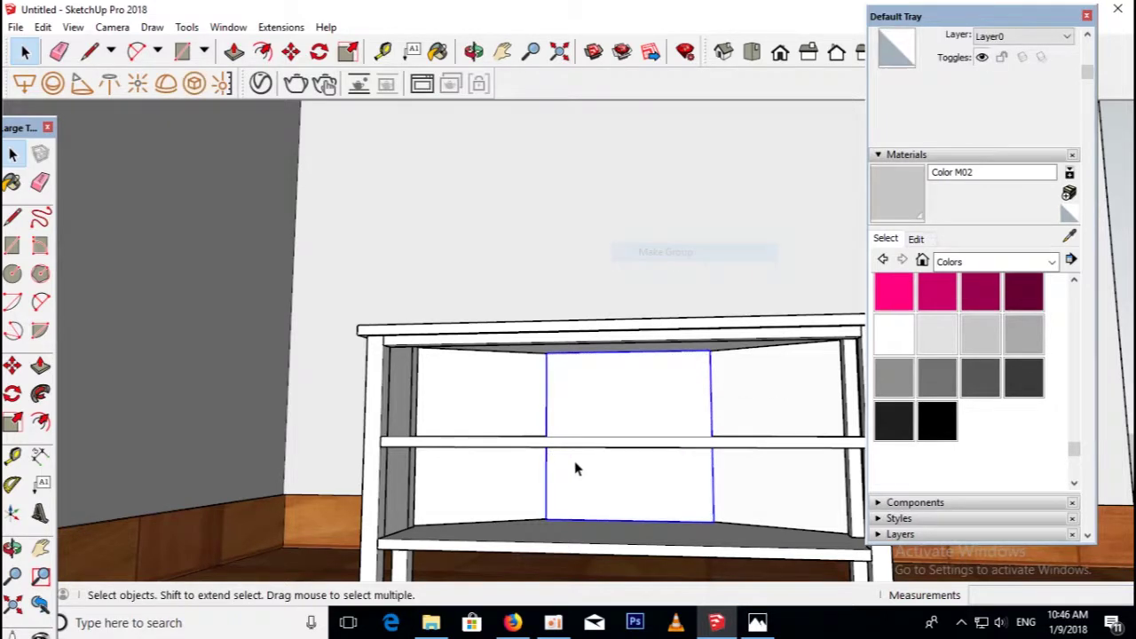
Look over the shelves from above and bring up the cabinet reference photo.
scroll(575, 469, down, 3)
scroll(515, 413, down, 2)
mouse_move(515, 399)
middle_down()
mouse_move(583, 424)
mouse_move(590, 482)
middle_up()
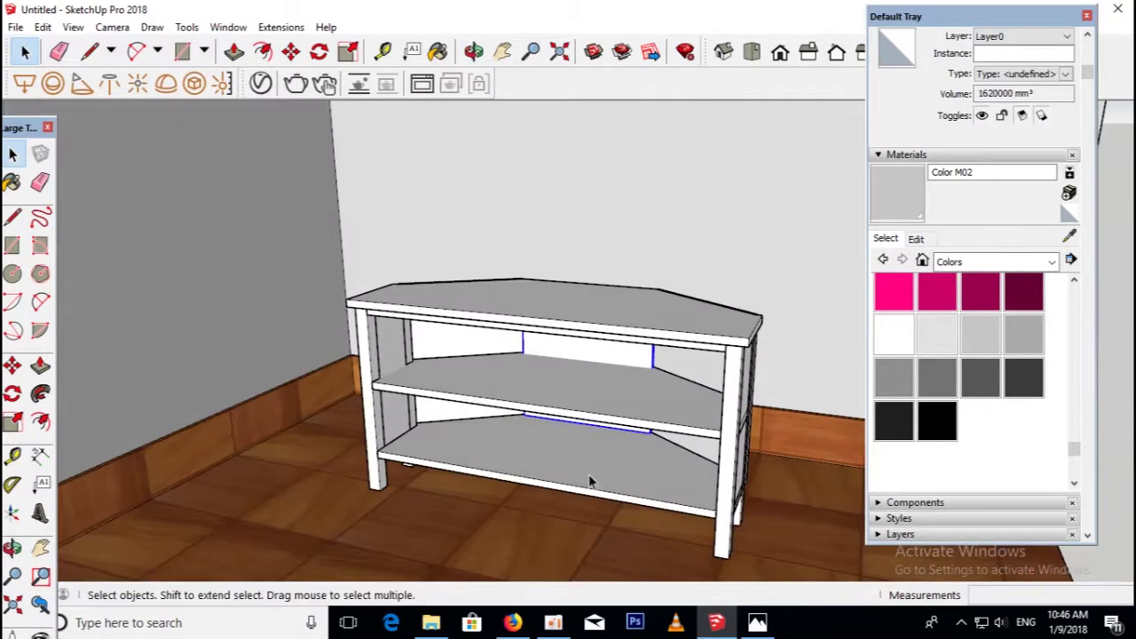
scroll(591, 482, up, 2)
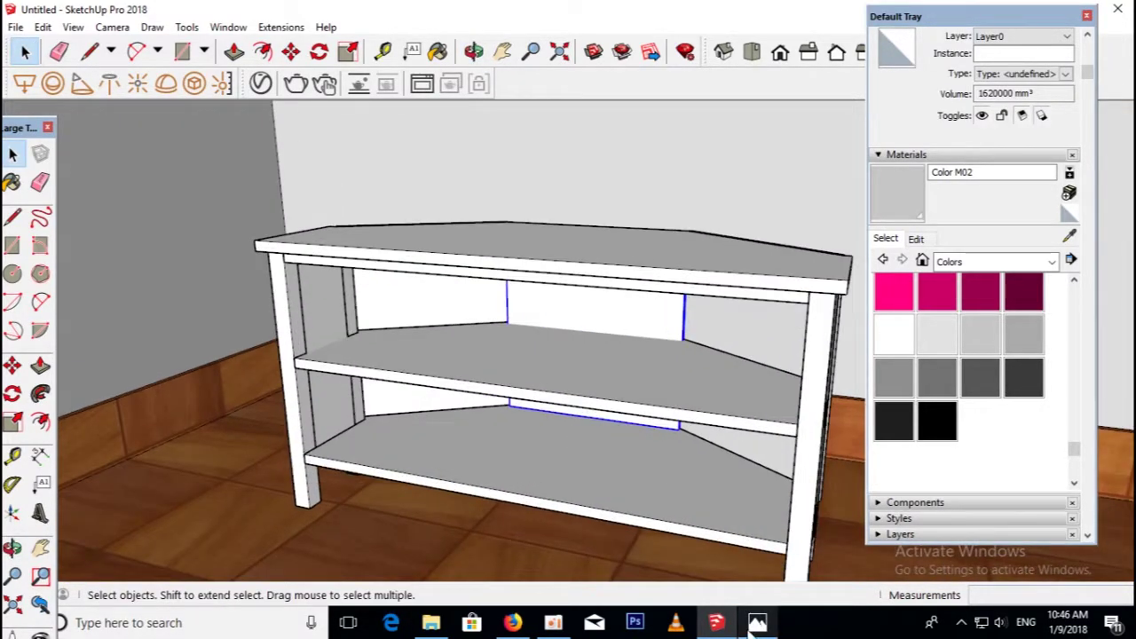
click(754, 625)
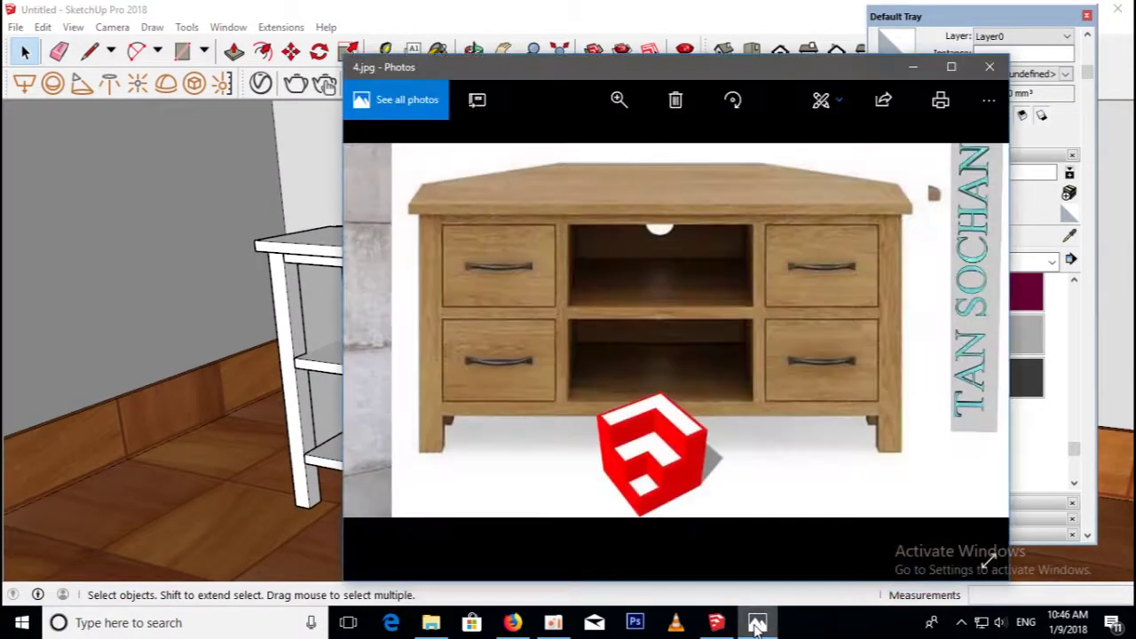
Review the 4.jpg reference photo, minimize it, and orbit to a front view of the shelf.
click(756, 625)
click(756, 625)
click(756, 624)
mouse_move(591, 376)
middle_down()
mouse_move(417, 347)
mouse_move(419, 366)
middle_up()
scroll(418, 366, up, 1)
key(t)
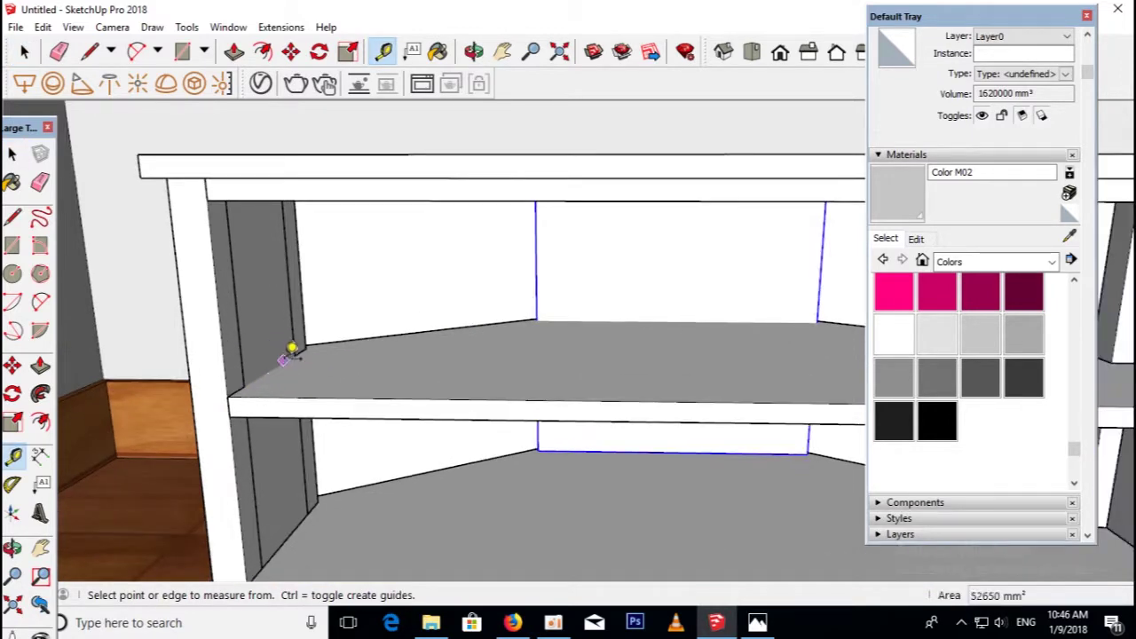
click(279, 359)
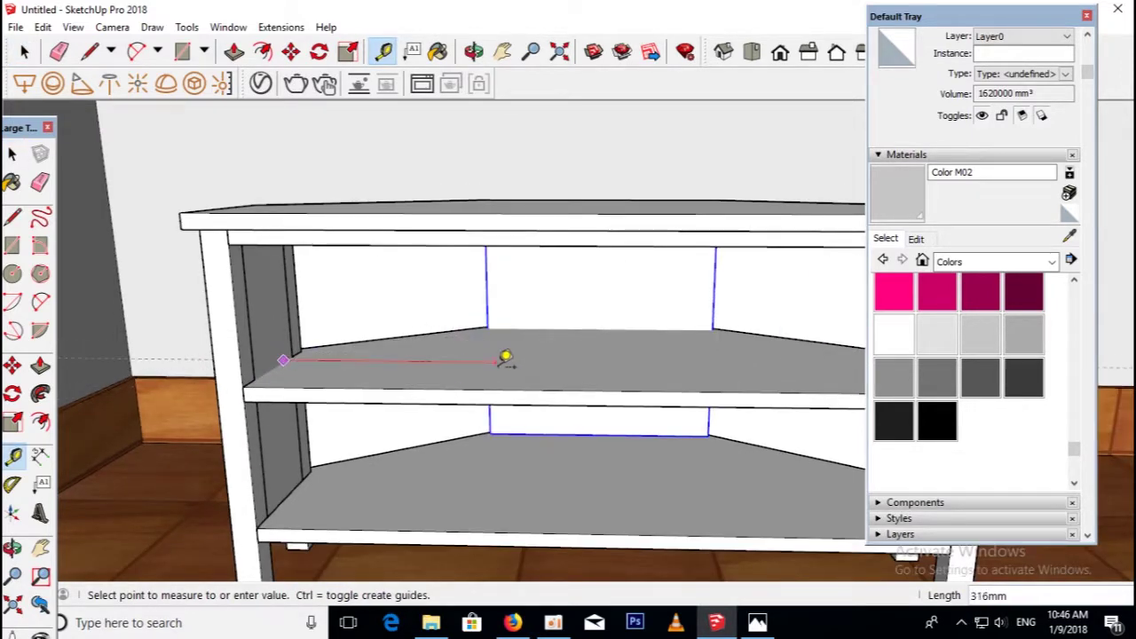
scroll(497, 360, down, 2)
middle_drag(497, 359, 416, 413)
scroll(381, 393, down, 1)
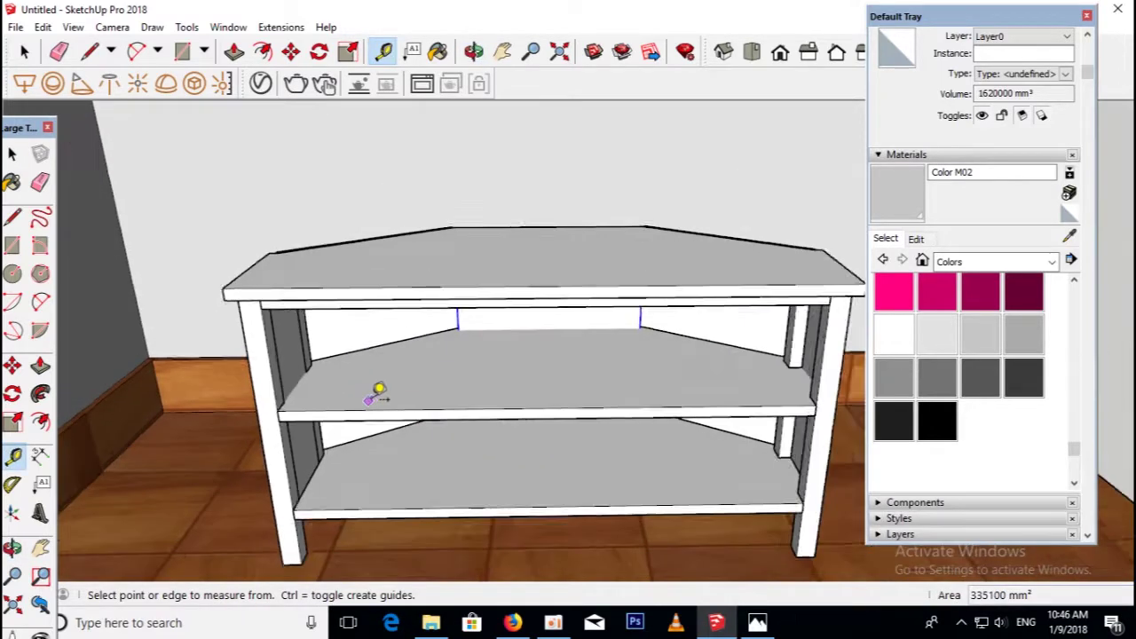
scroll(546, 399, up, 2)
click(641, 358)
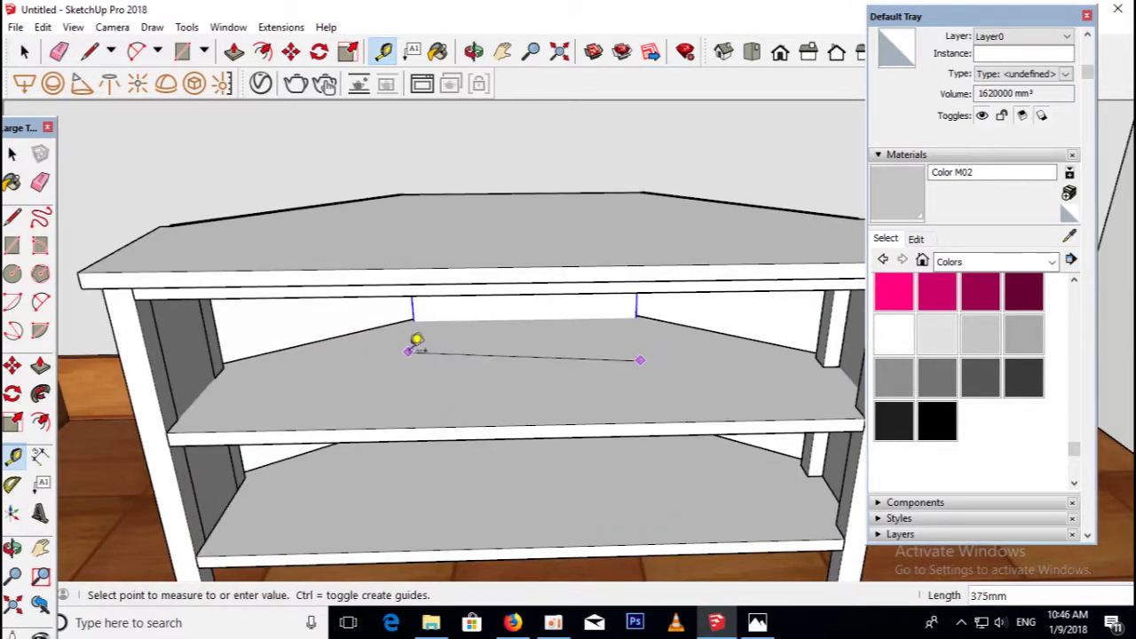
scroll(397, 366, up, 3)
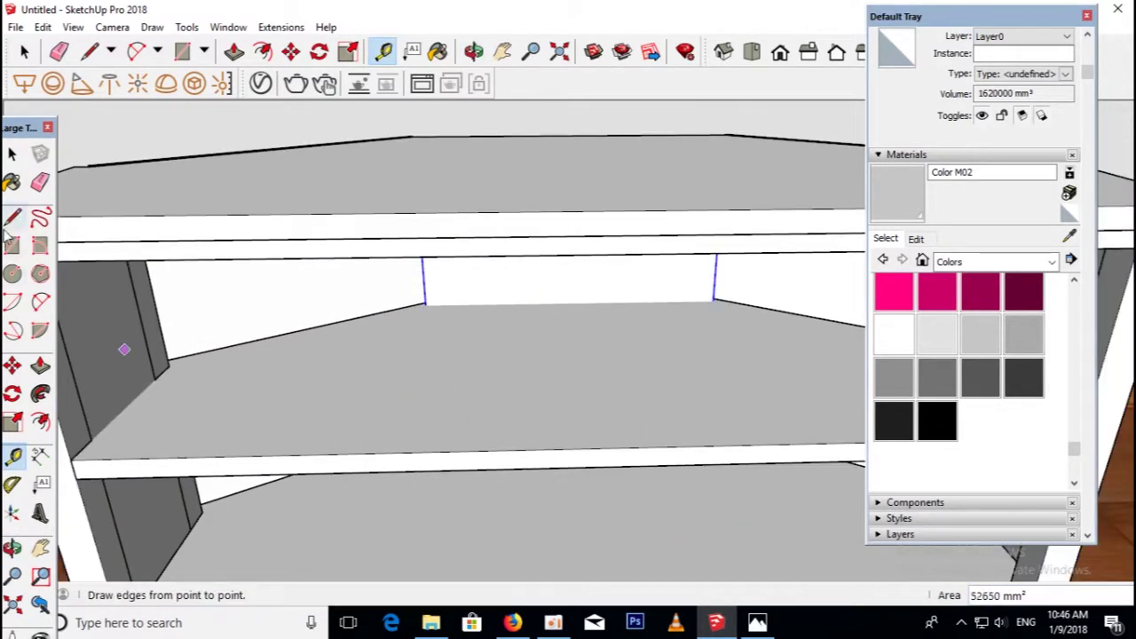
click(17, 155)
middle_drag(581, 395, 592, 405)
key(t)
scroll(482, 376, up, 1)
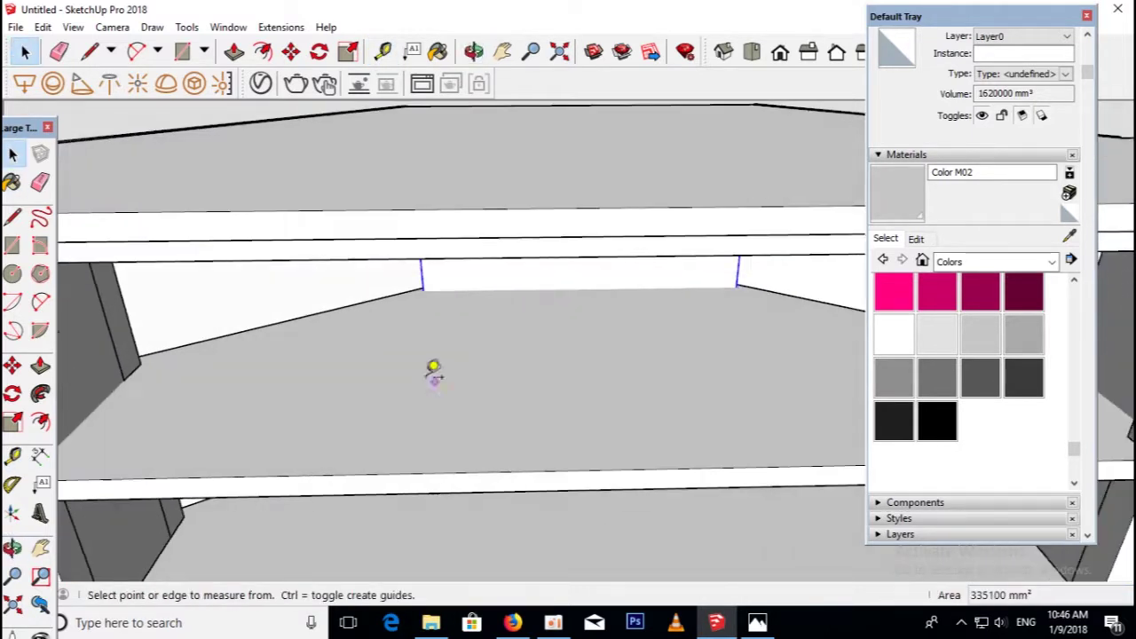
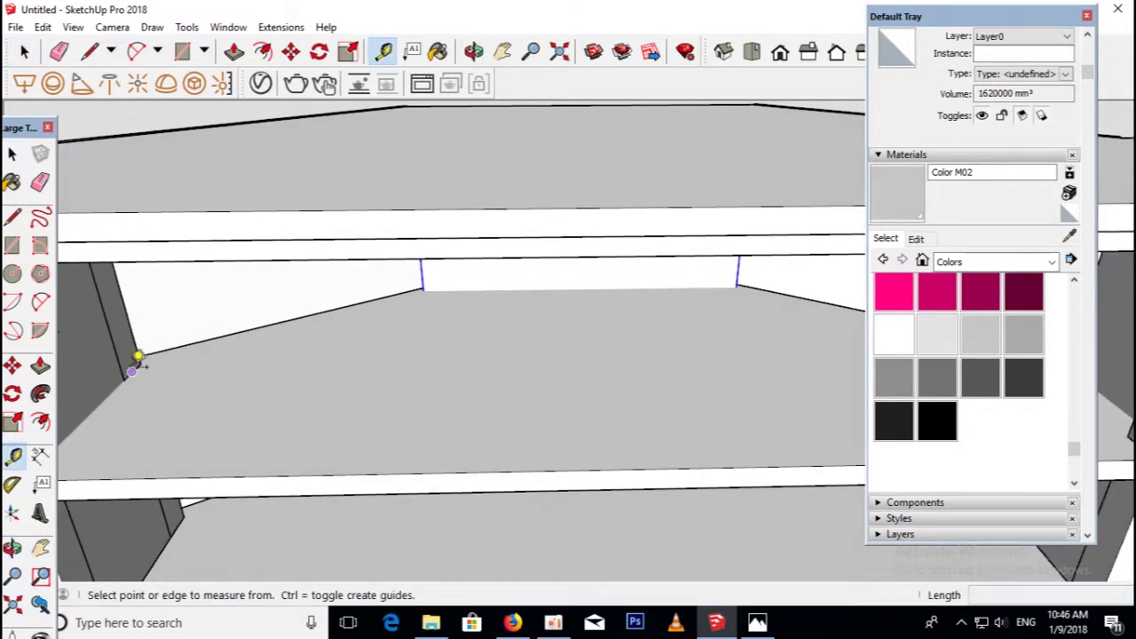
Finish the guide line across the shelf edge and orbit to a front view of the stand.
click(423, 288)
scroll(417, 293, down, 1)
scroll(404, 355, down, 1)
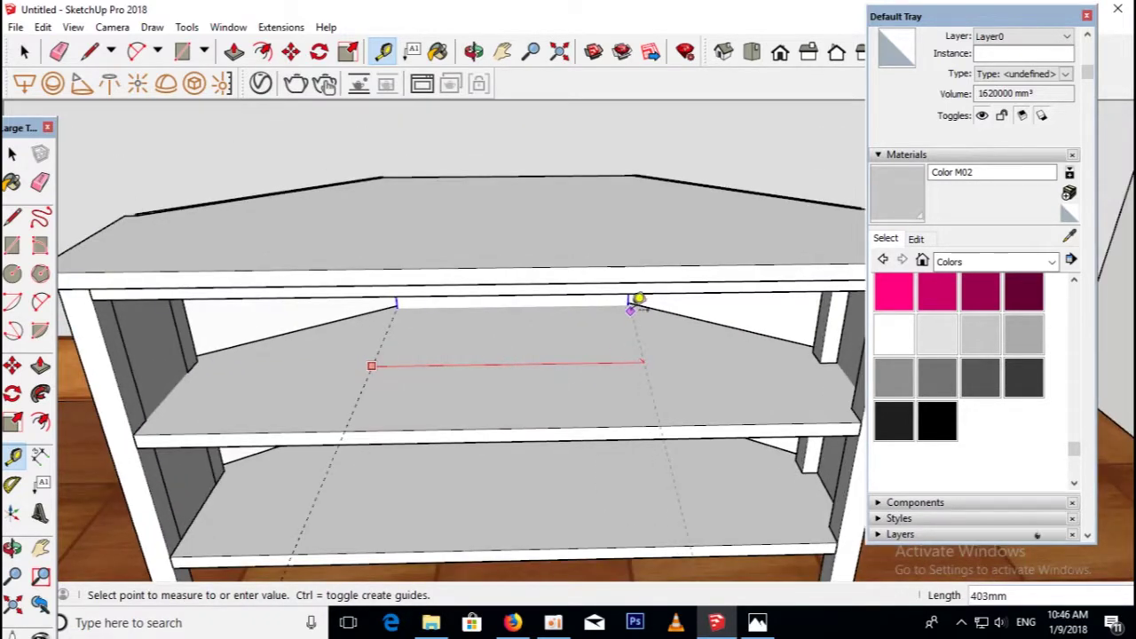
scroll(632, 299, up, 3)
scroll(633, 294, up, 2)
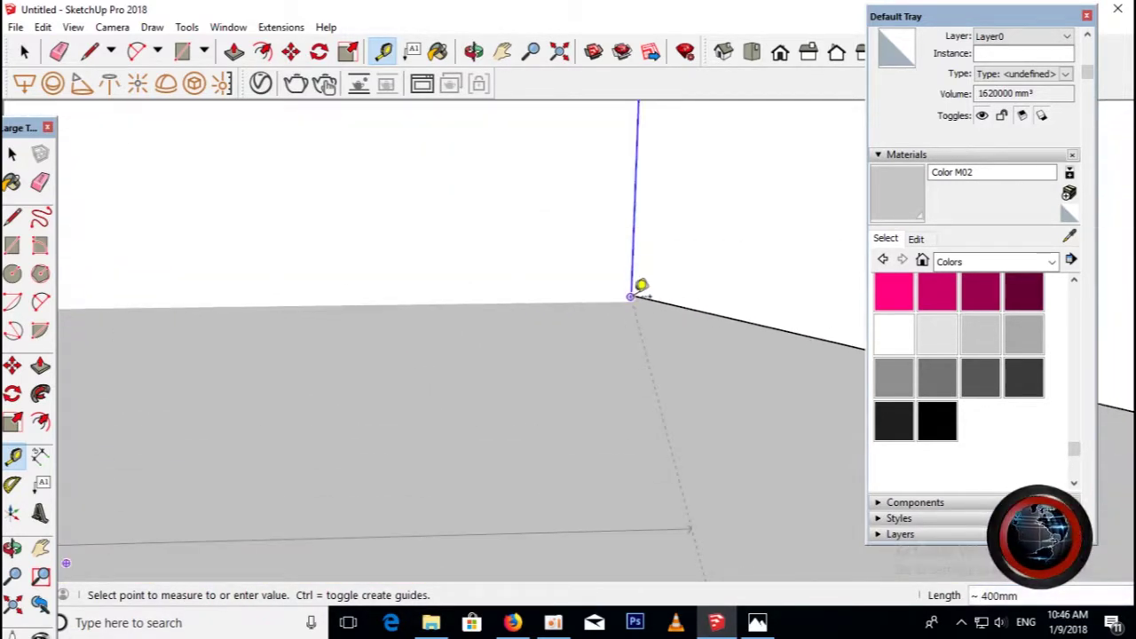
scroll(637, 294, down, 2)
scroll(621, 292, down, 5)
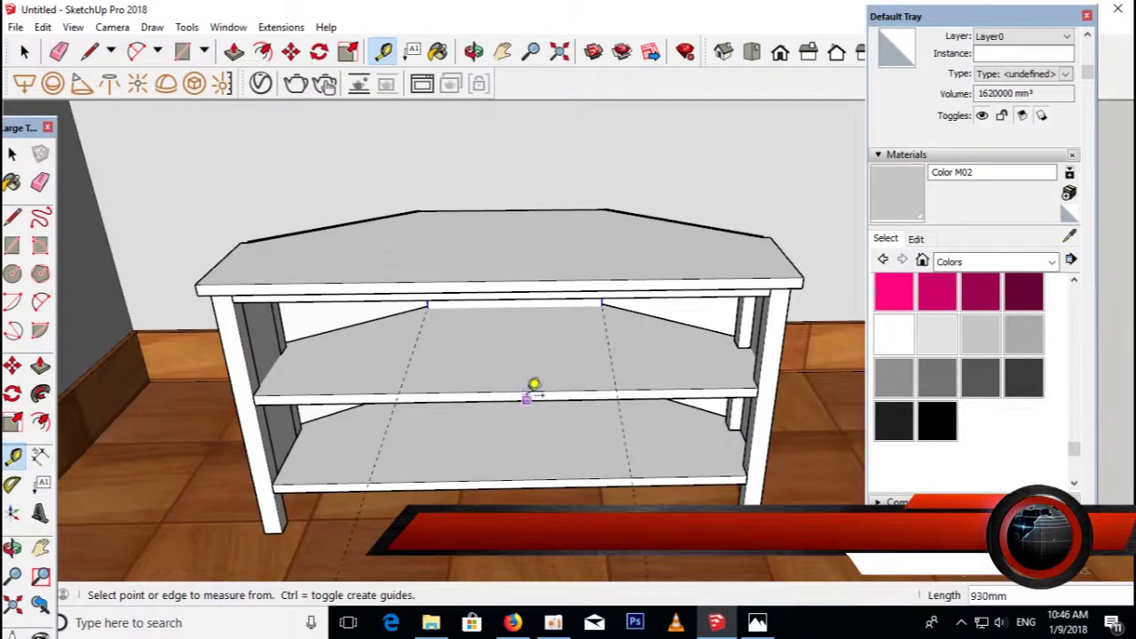
middle_drag(533, 385, 565, 401)
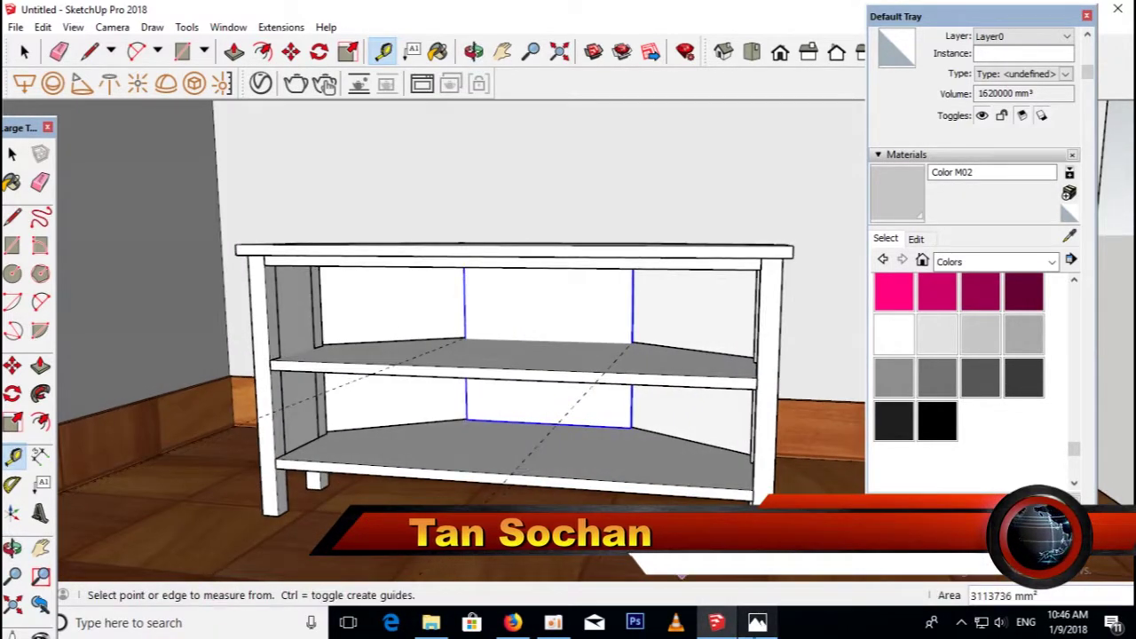
Compare the model against the reference photo in Photos, then return to SketchUp.
click(757, 624)
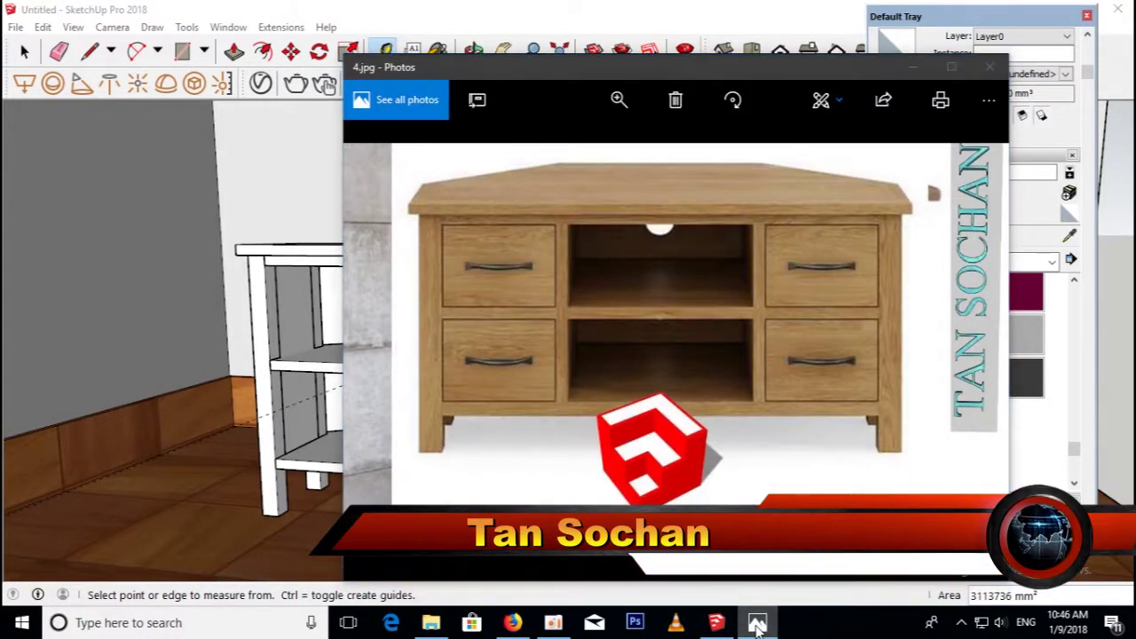
click(716, 624)
key(t)
scroll(465, 372, up, 1)
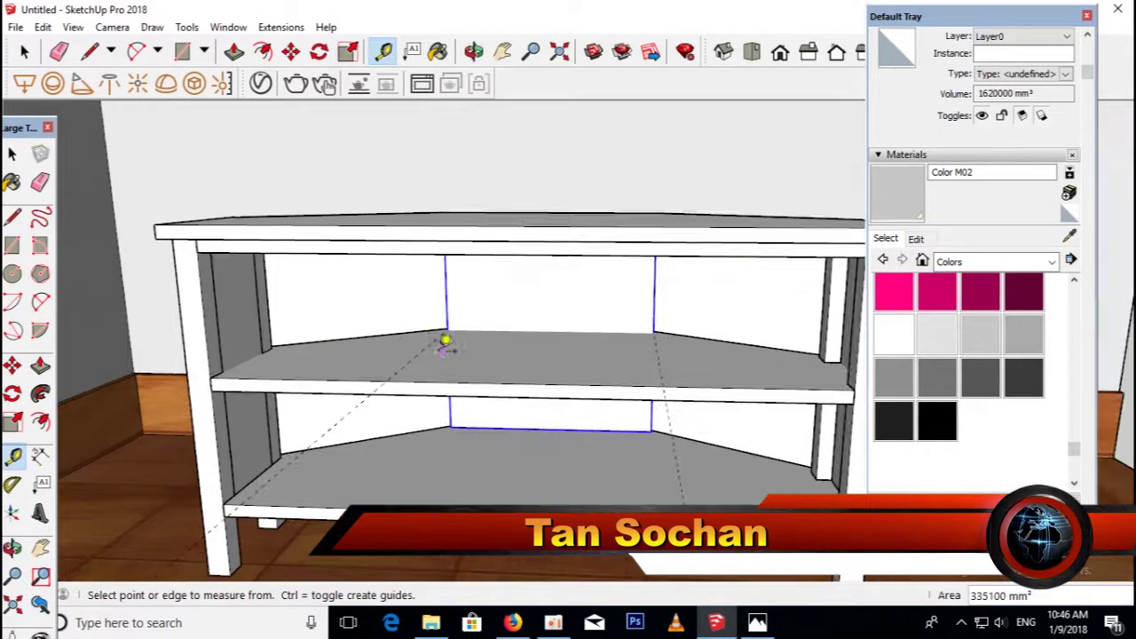
Measure from the shelf edge at the guide and draw the divider's thin rectangle.
click(429, 340)
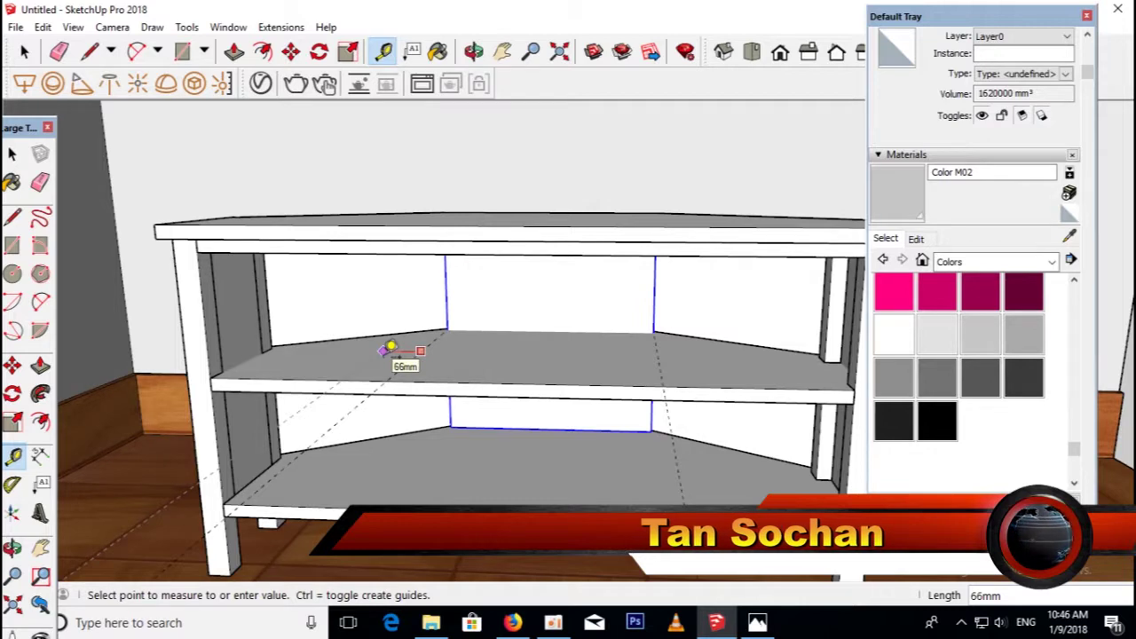
key(Return)
mouse_move(627, 393)
middle_down()
mouse_move(583, 411)
mouse_move(406, 373)
mouse_move(397, 381)
middle_up()
key(r)
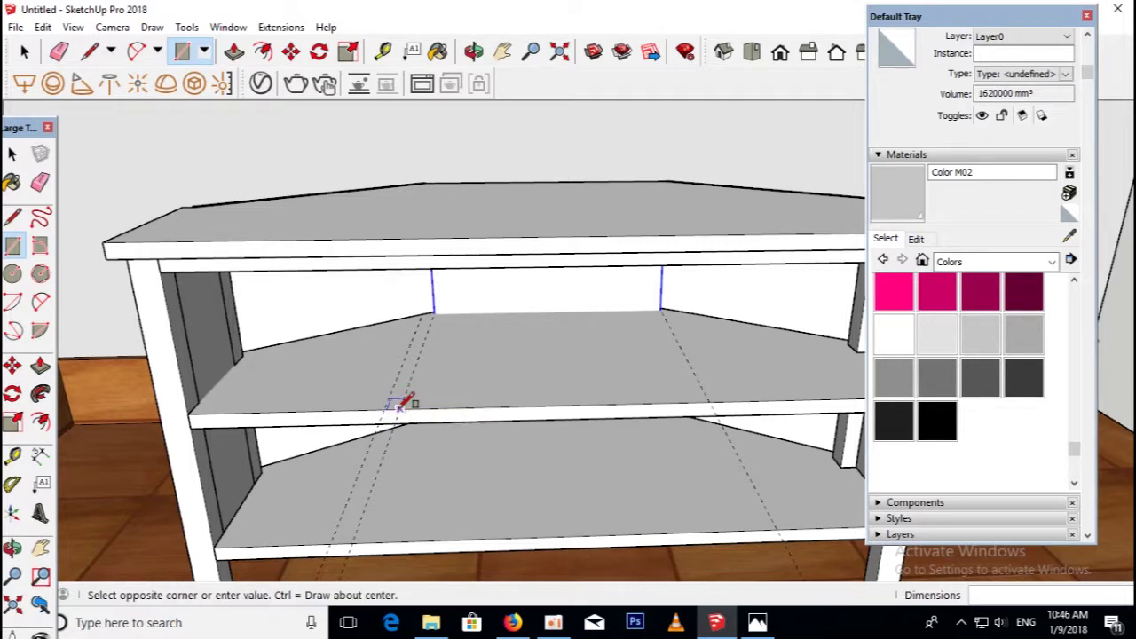
mouse_move(444, 404)
middle_down()
mouse_move(426, 414)
mouse_move(436, 355)
middle_up()
Pull the strip up 185mm into a divider and extend it down 200mm to the bottom shelf.
key(p)
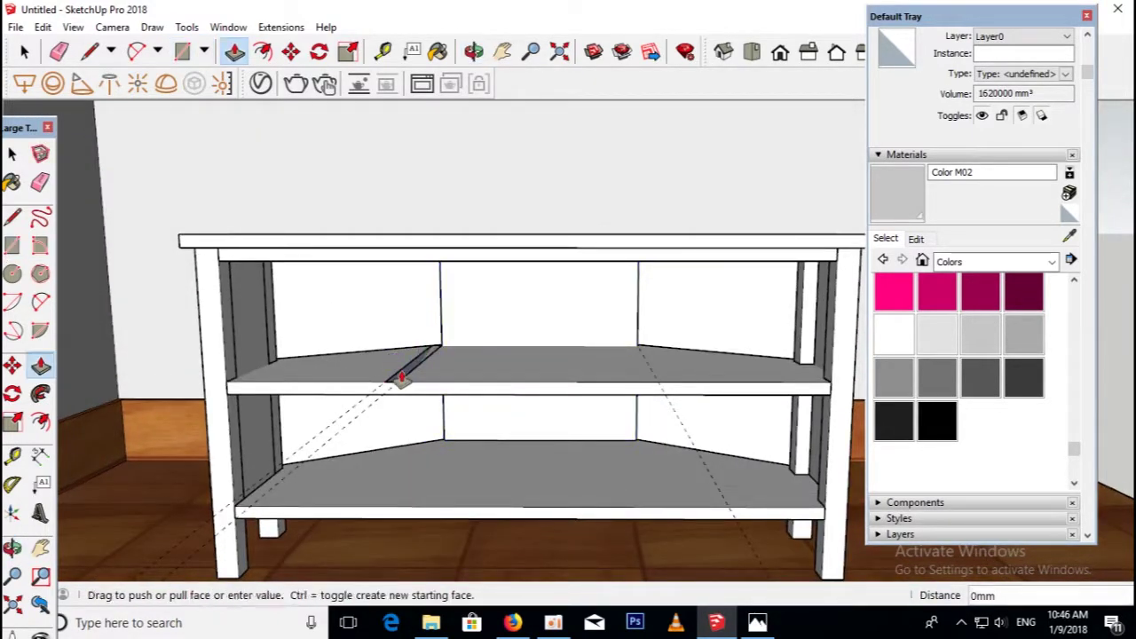
drag(401, 377, 548, 275)
click(563, 271)
middle_drag(436, 393, 428, 349)
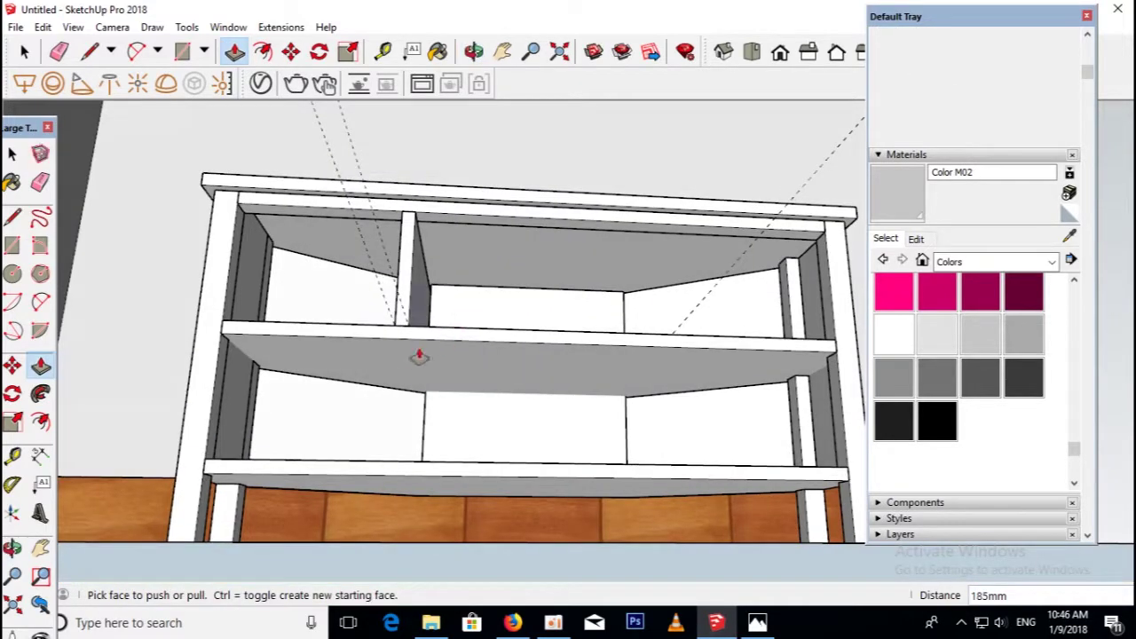
click(405, 342)
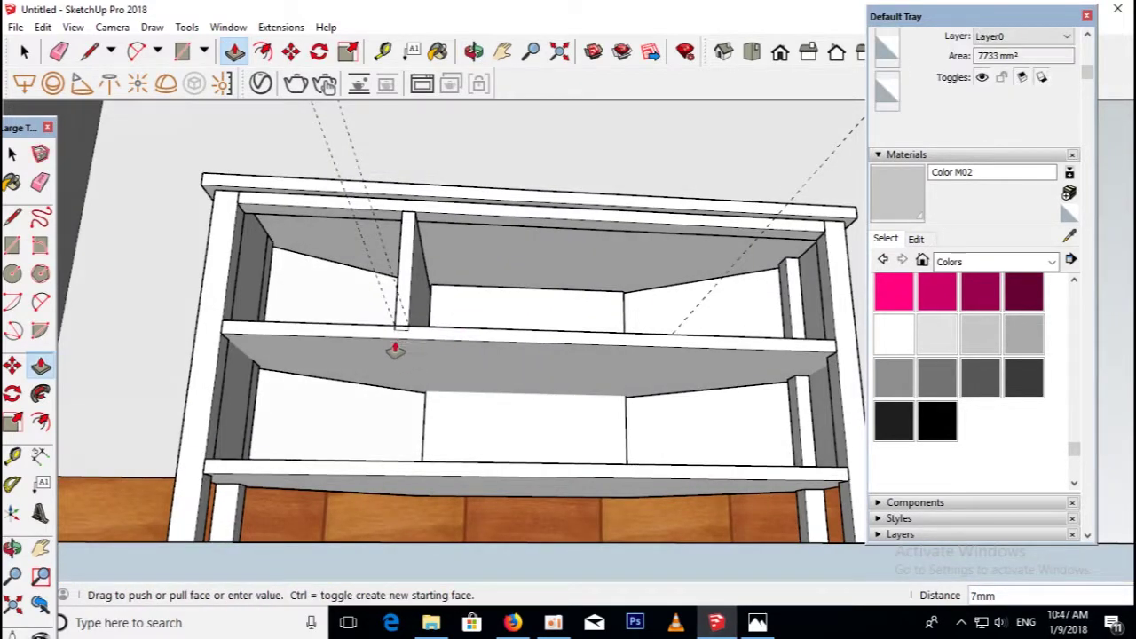
click(500, 470)
middle_drag(499, 471, 742, 530)
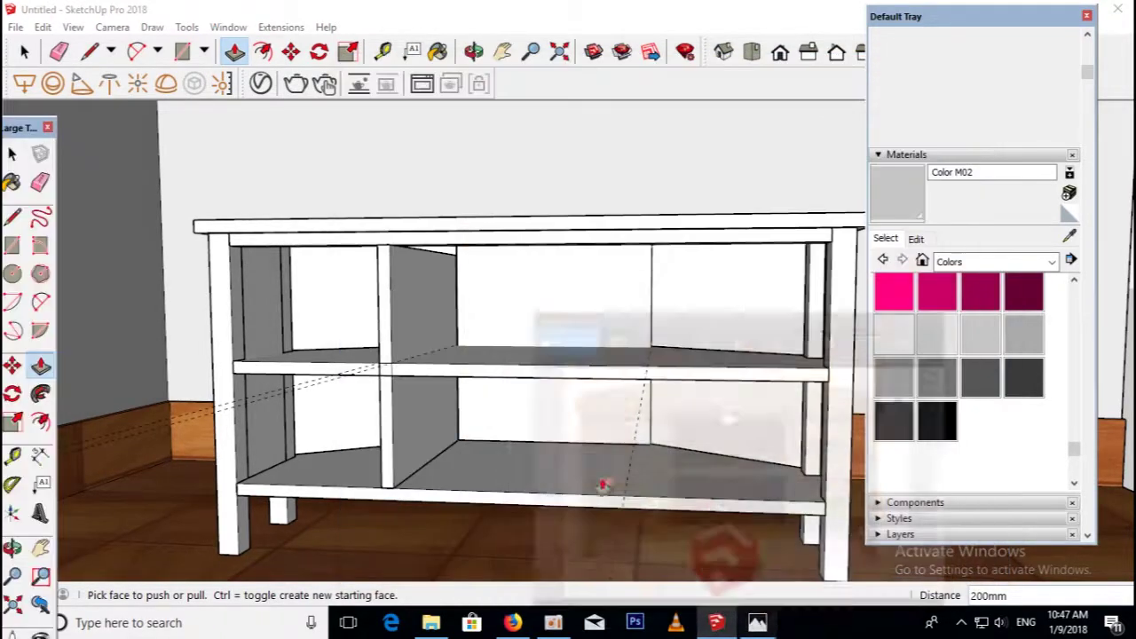
Draw a small square filling the divider's gap at the shelf and push/pull it.
middle_click(500, 431)
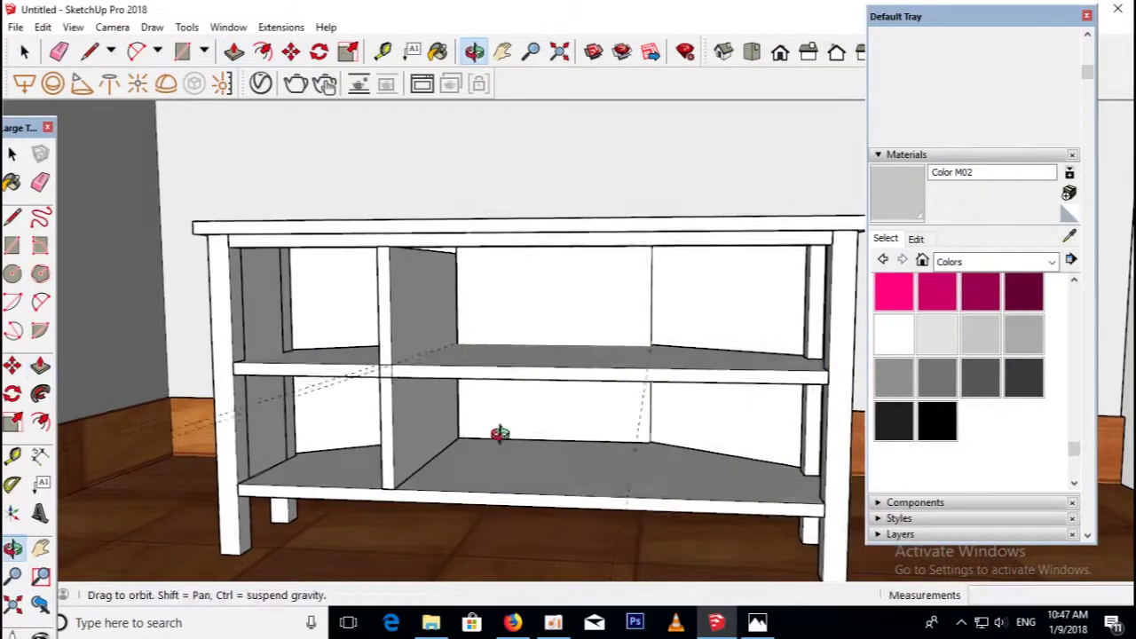
middle_drag(500, 431, 418, 413)
key(r)
scroll(383, 373, up, 5)
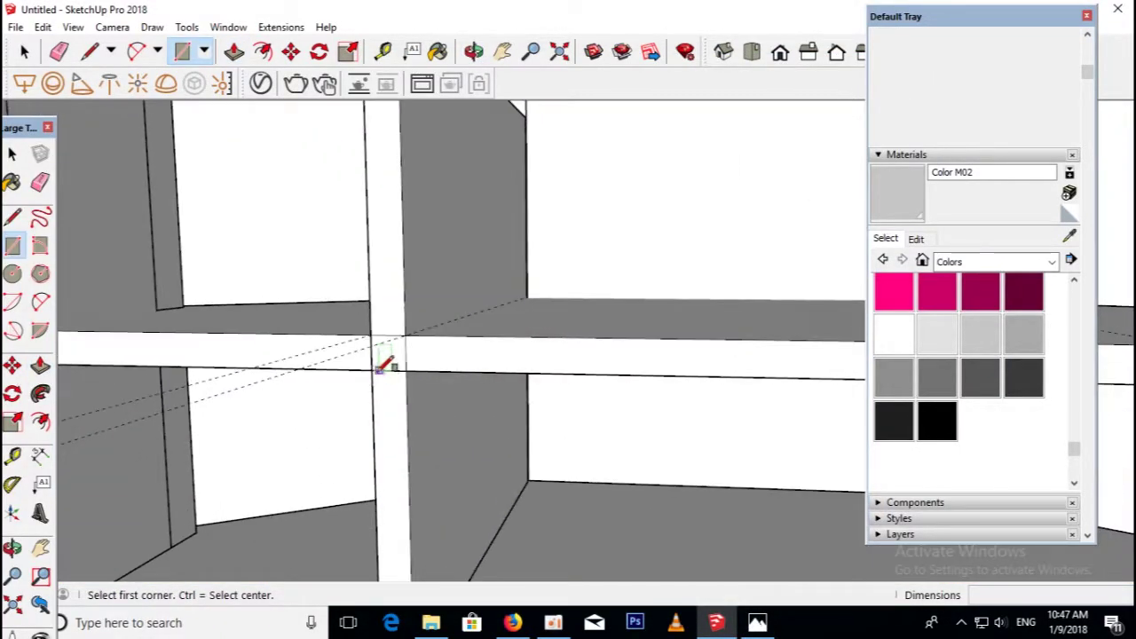
middle_drag(463, 359, 459, 393)
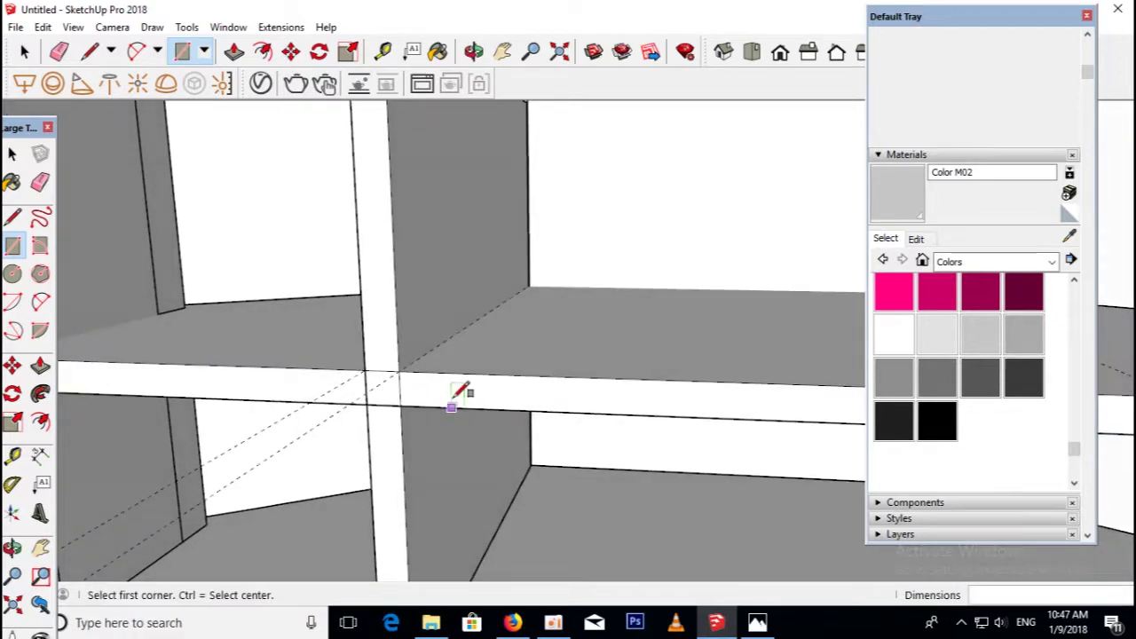
key(p)
click(444, 364)
scroll(707, 238, down, 5)
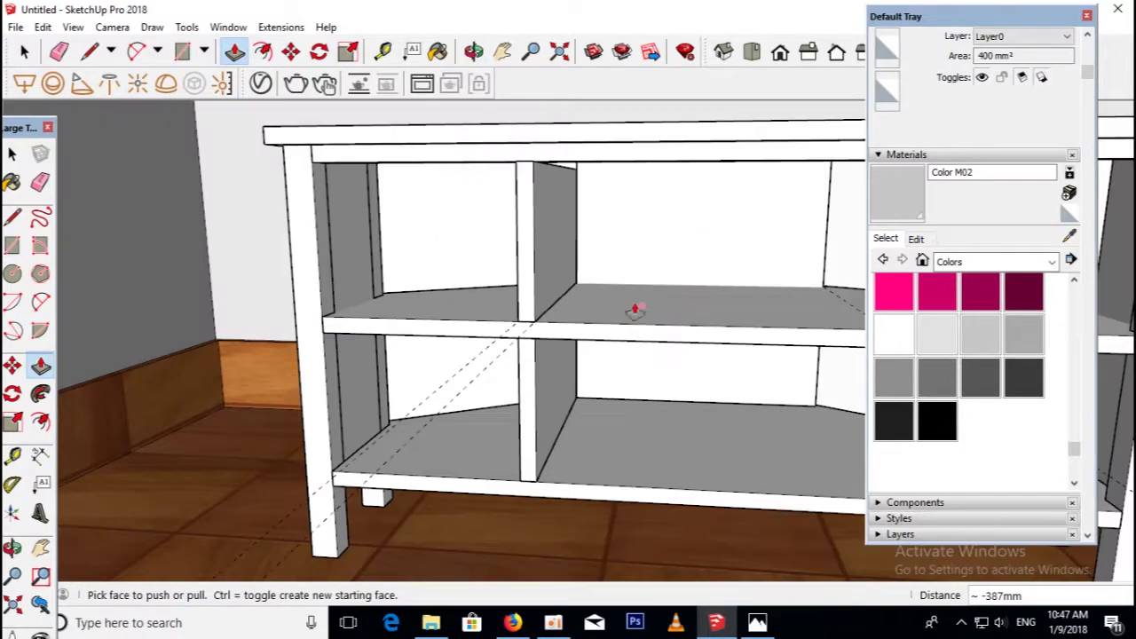
Select the whole divider panel and bring up its context menu.
click(11, 184)
click(16, 156)
scroll(567, 264, up, 1)
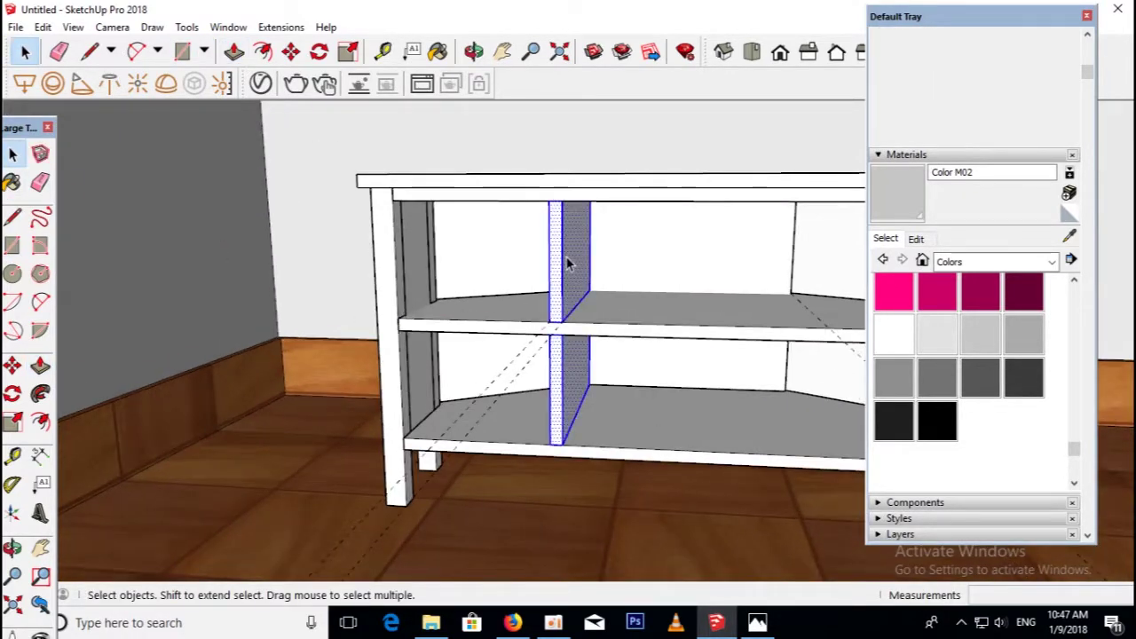
right_click(567, 263)
Make the divider a group and copy it 420mm to the right.
click(645, 401)
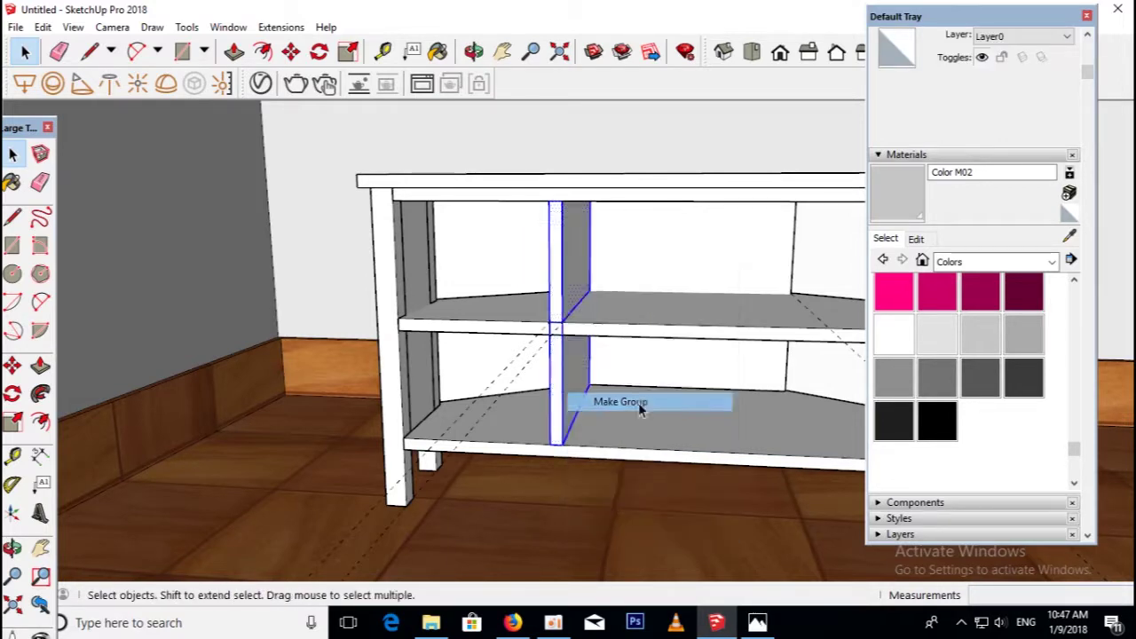
scroll(565, 401, down, 1)
key(m)
scroll(555, 373, up, 1)
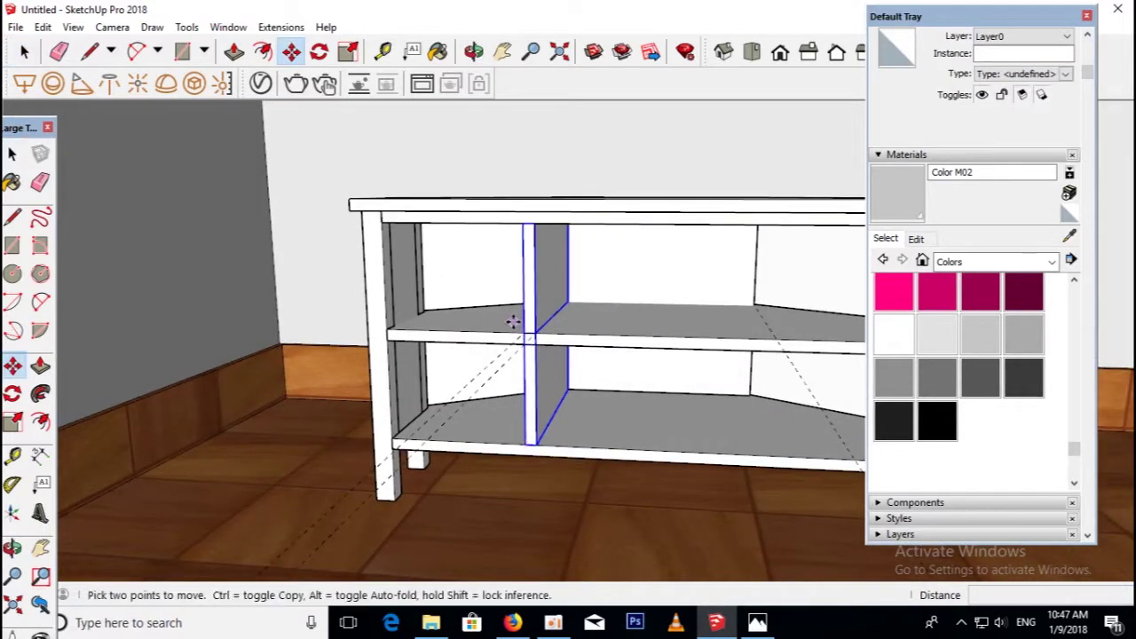
click(523, 333)
key(ctrl)
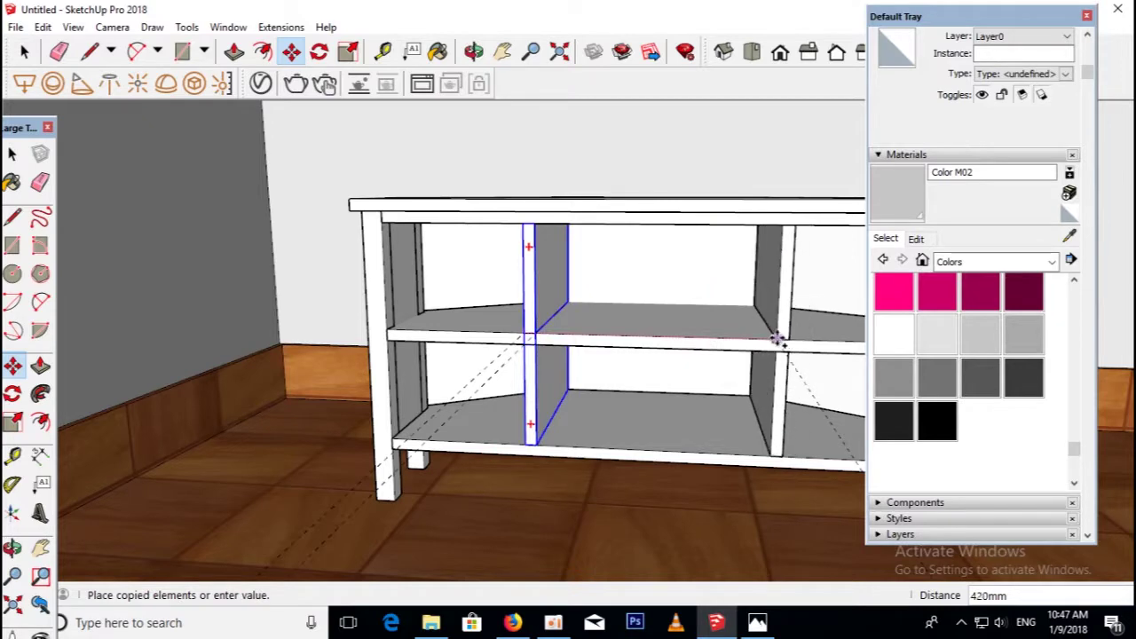
scroll(725, 369, down, 3)
middle_drag(725, 369, 651, 385)
scroll(615, 371, up, 2)
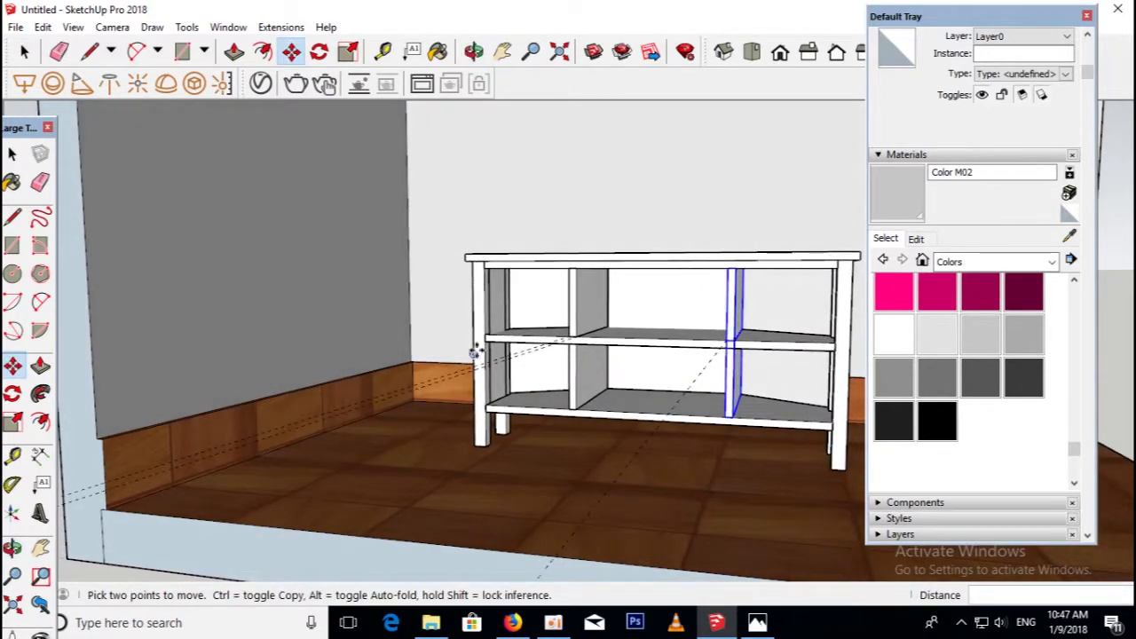
click(13, 155)
Orbit around the stand and compare both dividers against the reference photo.
scroll(537, 253, down, 2)
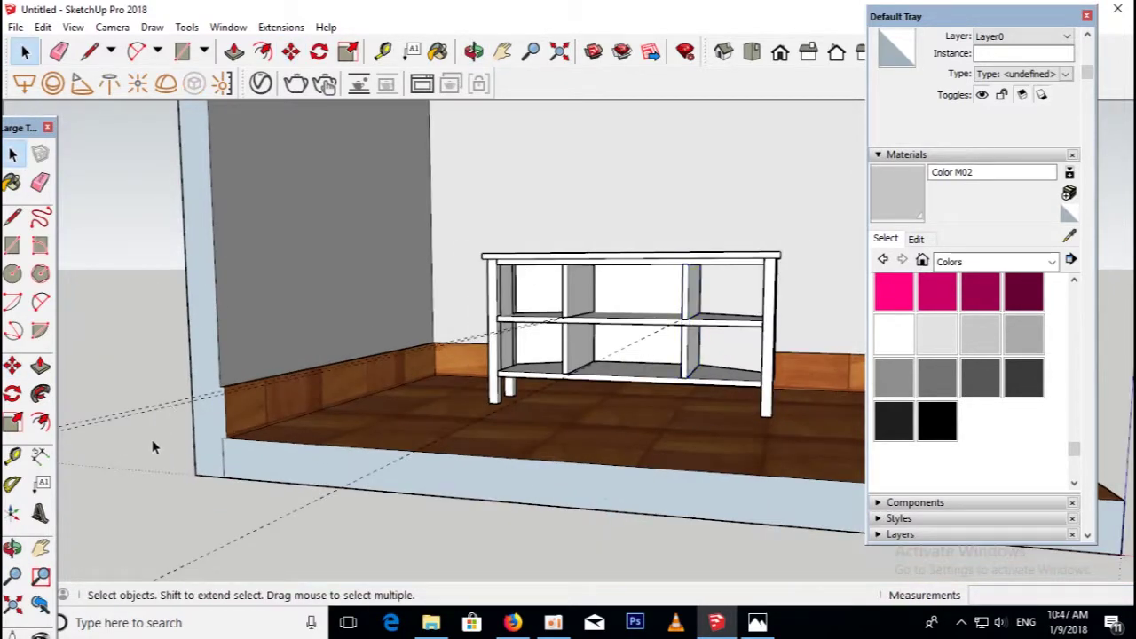
scroll(423, 472, down, 2)
middle_drag(461, 480, 493, 488)
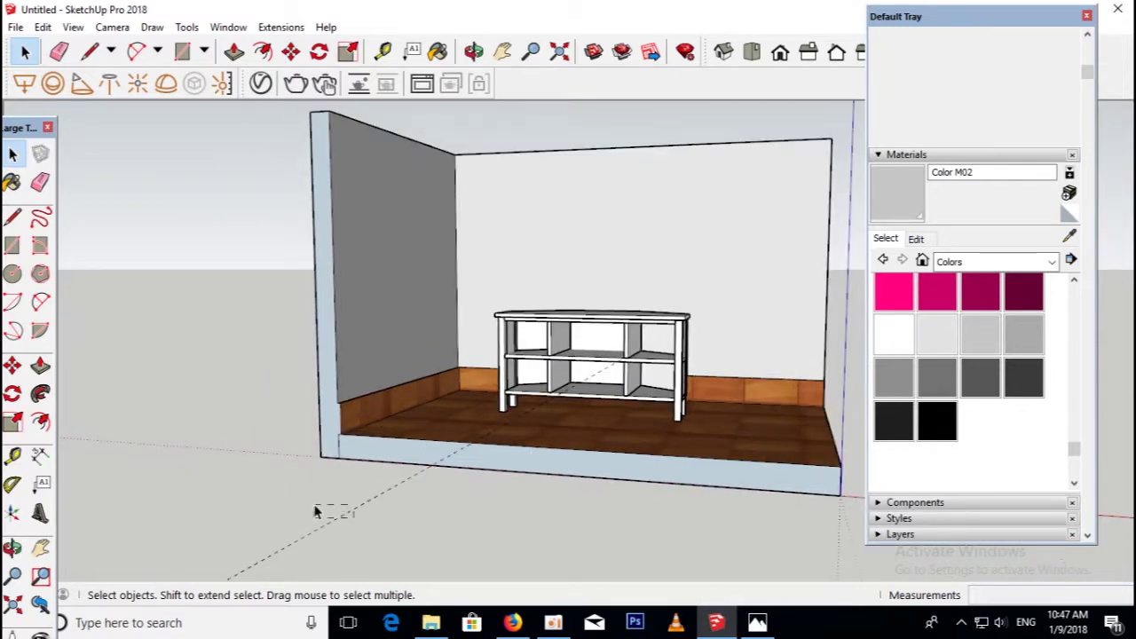
scroll(315, 511, up, 2)
scroll(396, 544, up, 1)
scroll(583, 330, up, 2)
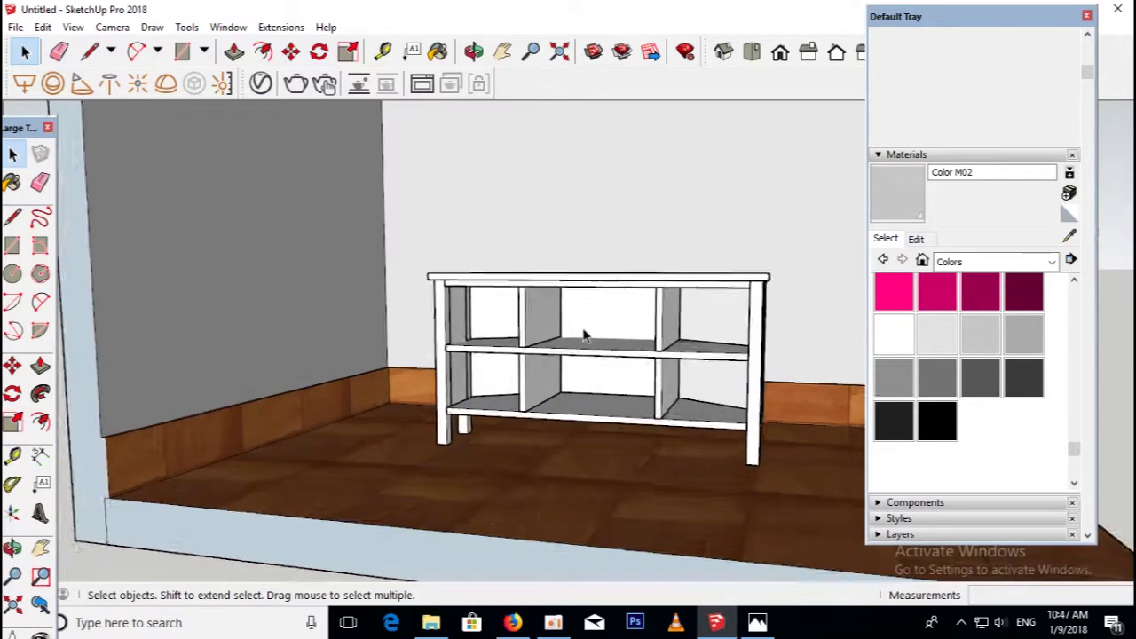
scroll(471, 355, up, 2)
mouse_move(471, 355)
middle_down()
mouse_move(565, 319)
mouse_move(543, 308)
mouse_move(538, 382)
mouse_move(524, 373)
middle_up()
scroll(535, 349, up, 1)
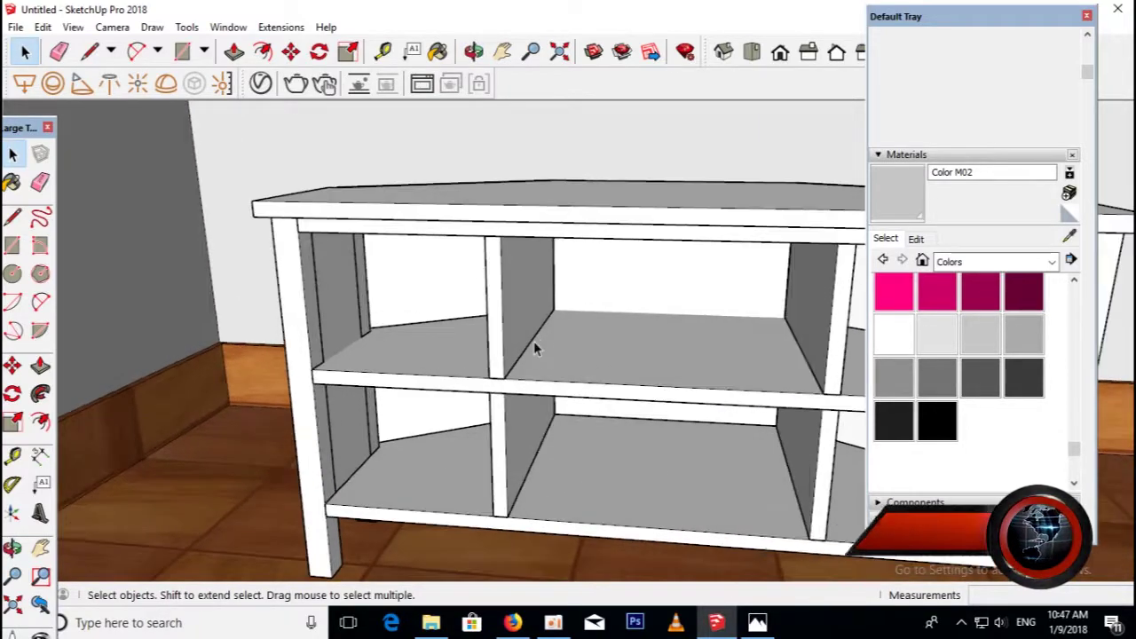
click(757, 622)
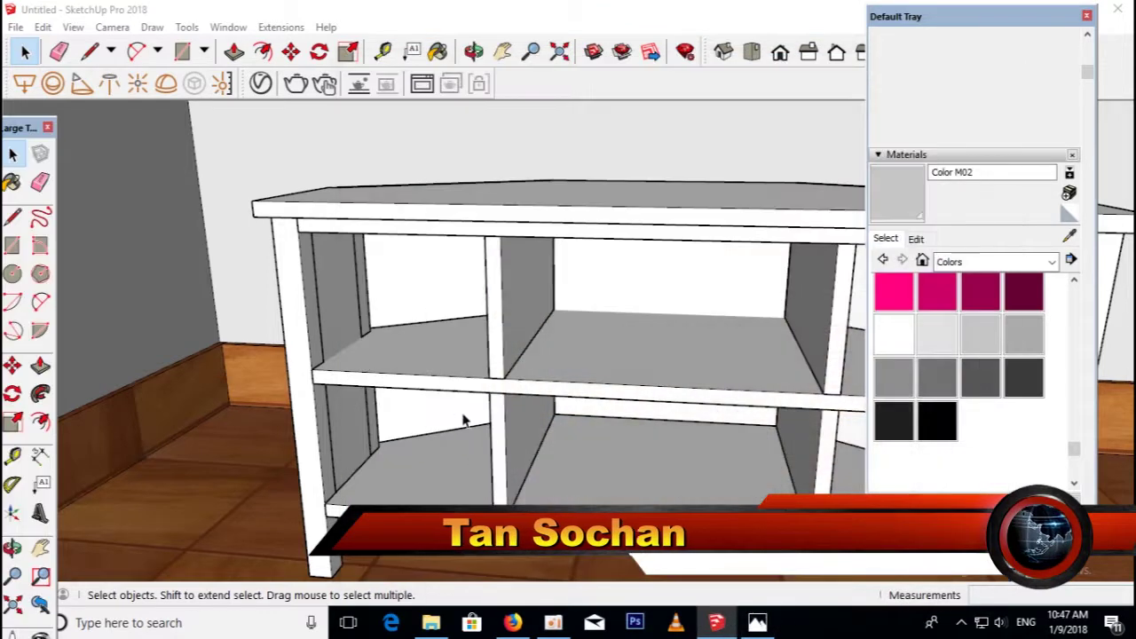
mouse_move(463, 421)
middle_down()
mouse_move(451, 400)
mouse_move(447, 475)
middle_up()
key(r)
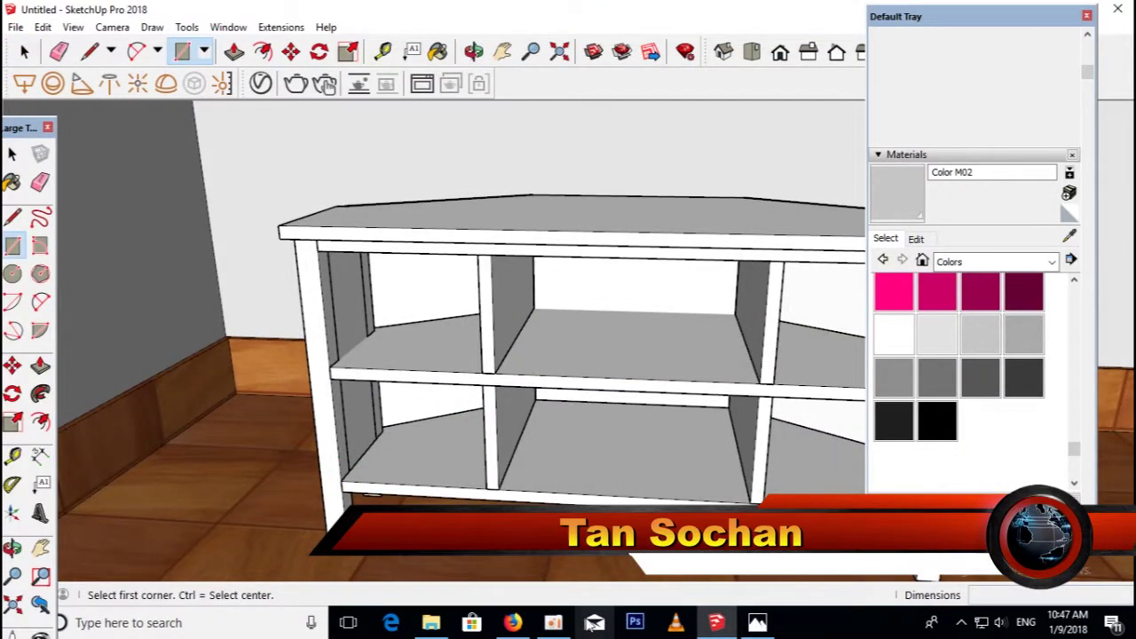
Draw a rectangle closing the lower-left compartment's opening.
click(342, 479)
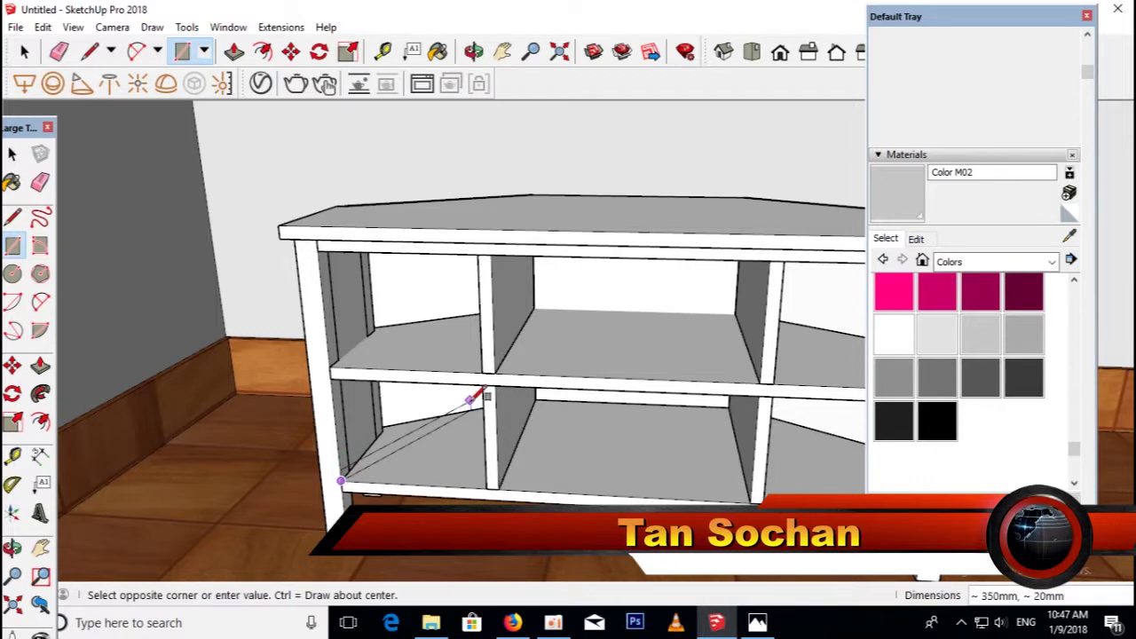
click(485, 383)
middle_drag(450, 391, 447, 421)
scroll(448, 417, up, 2)
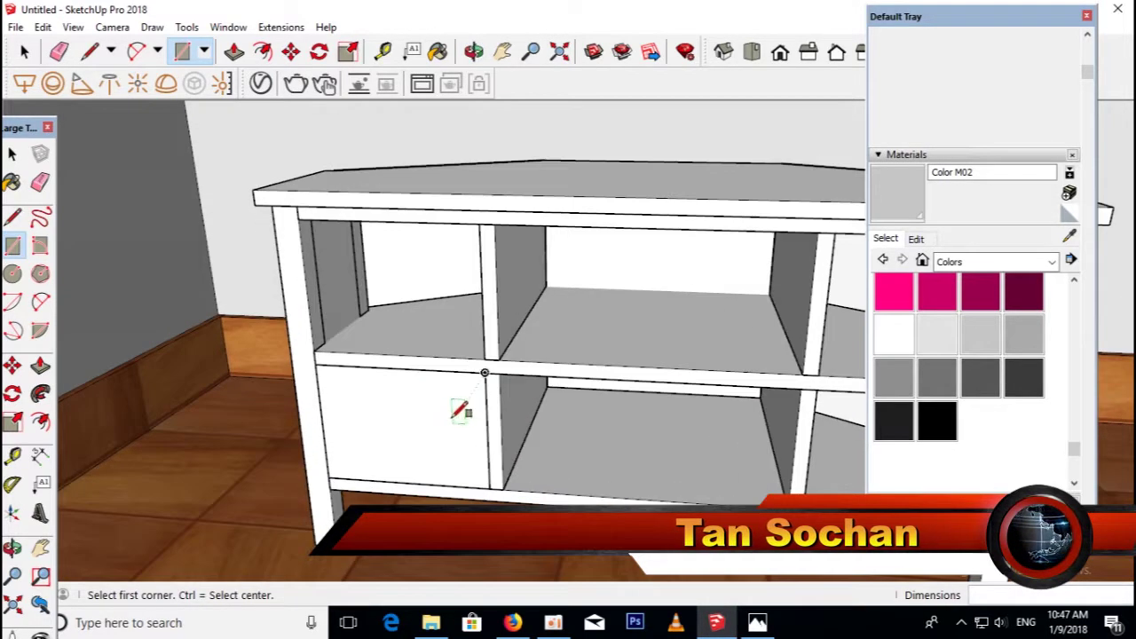
key(p)
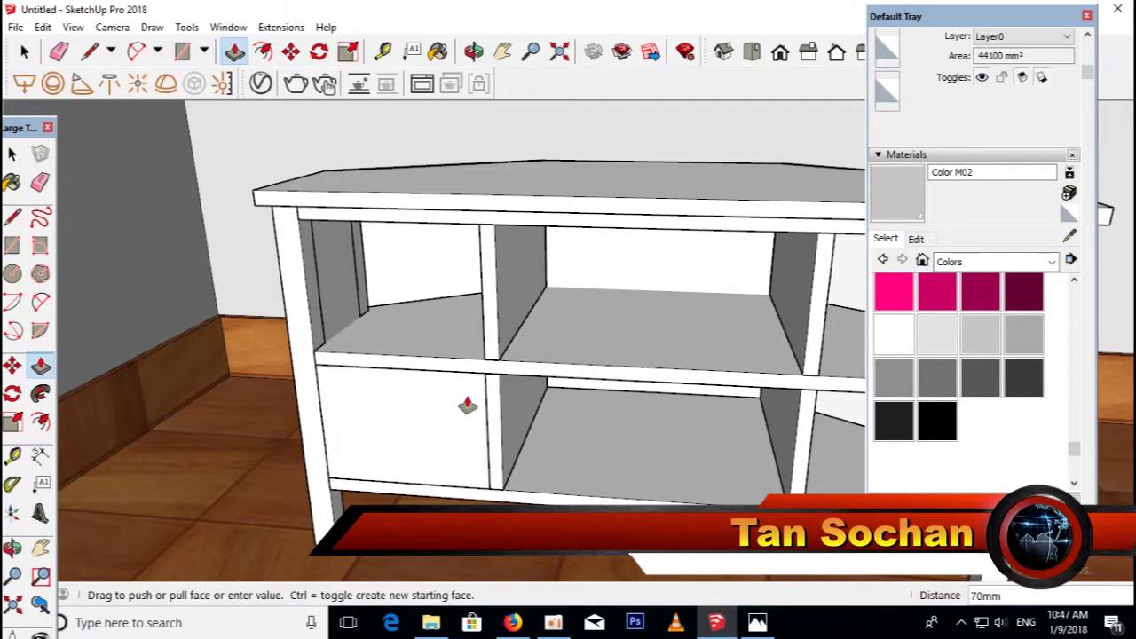
Push the new drawer front face inward a few millimetres.
key(b)
key(space)
scroll(498, 469, up, 1)
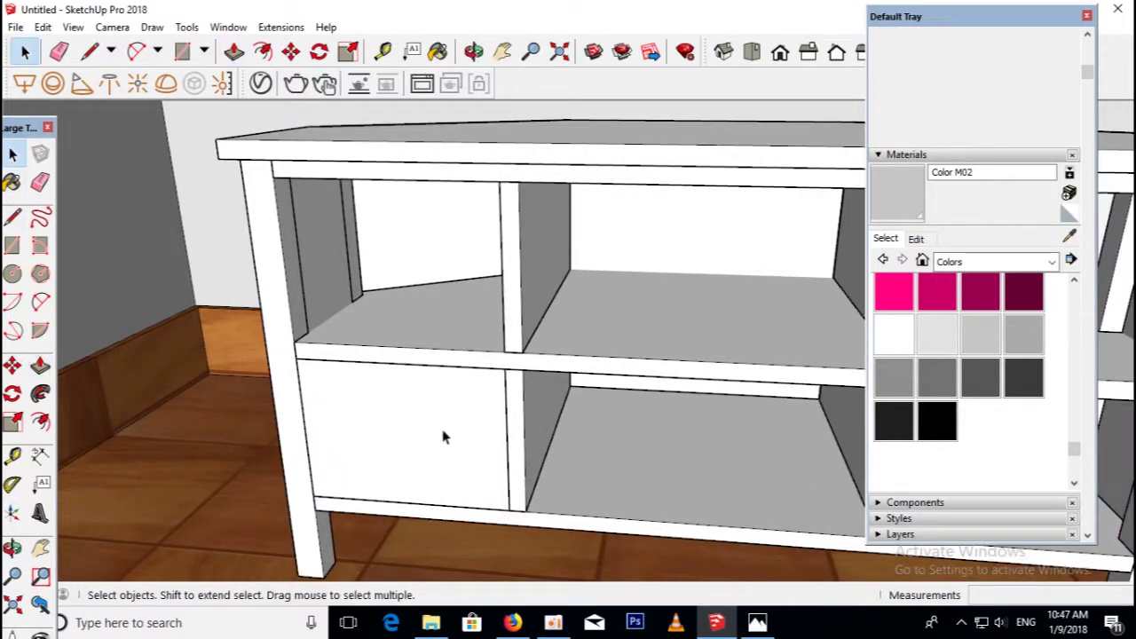
middle_drag(479, 419, 476, 436)
key(p)
drag(499, 423, 483, 419)
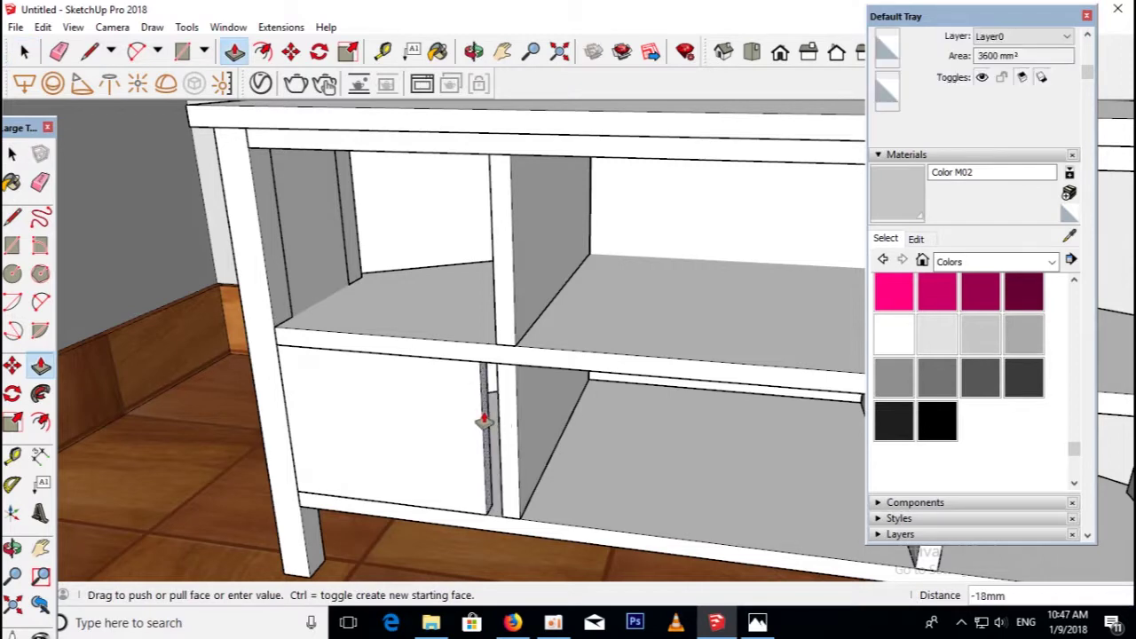
click(399, 414)
Select the lower-left panel, orbit to check its edge, and begin pushing it in.
scroll(436, 414, up, 2)
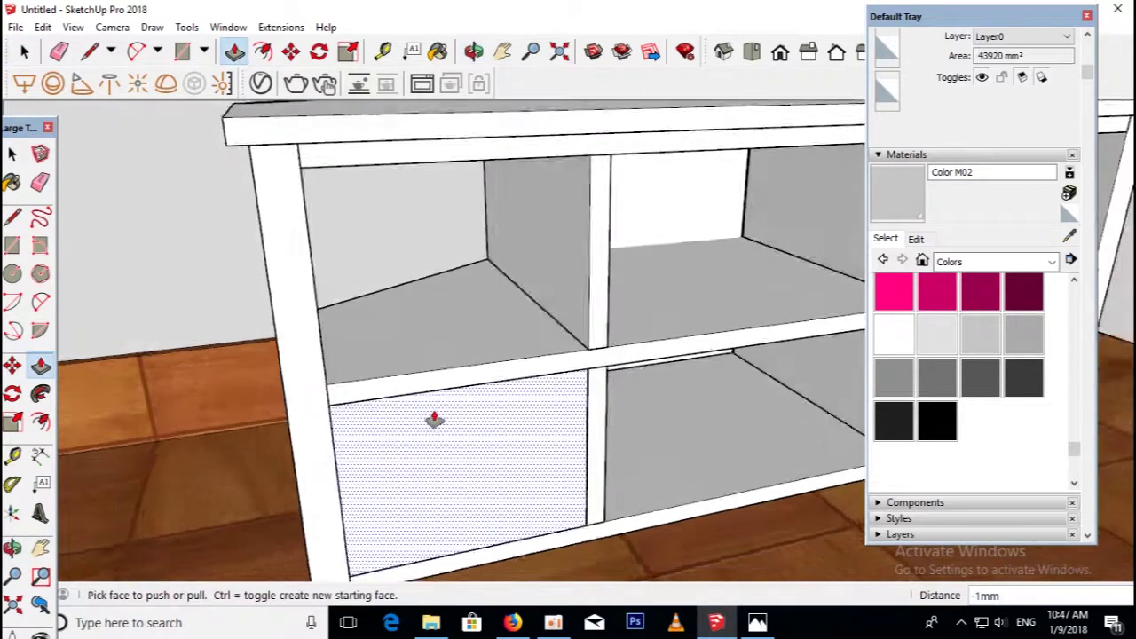
scroll(279, 441, up, 3)
click(300, 430)
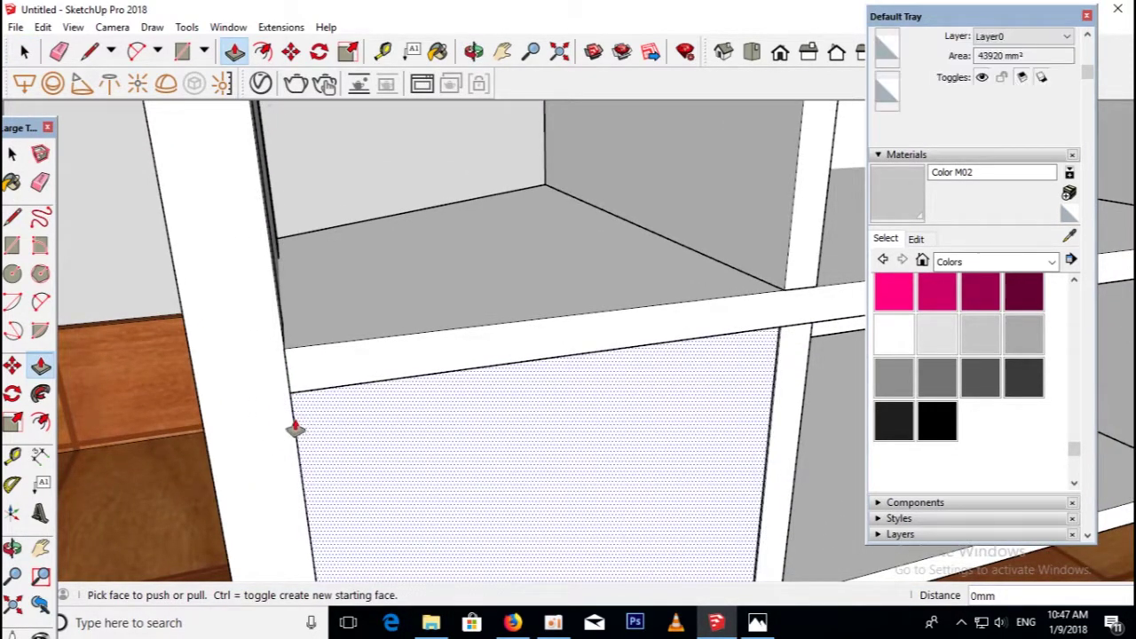
mouse_move(297, 418)
middle_down()
mouse_move(363, 368)
mouse_move(323, 399)
middle_up()
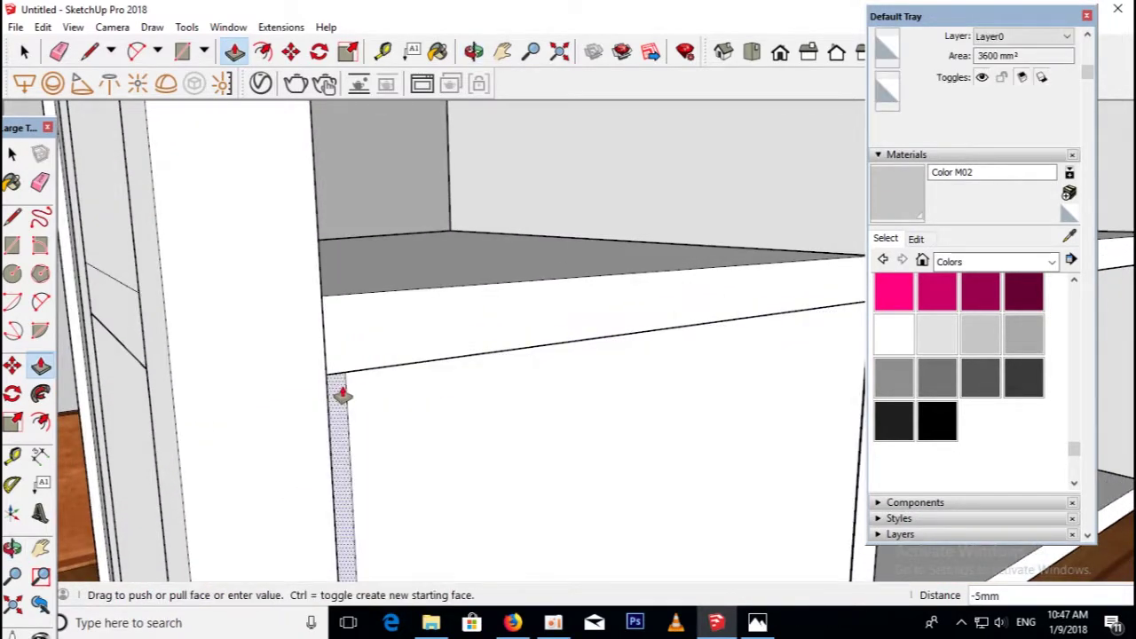
middle_drag(341, 395, 368, 395)
click(344, 389)
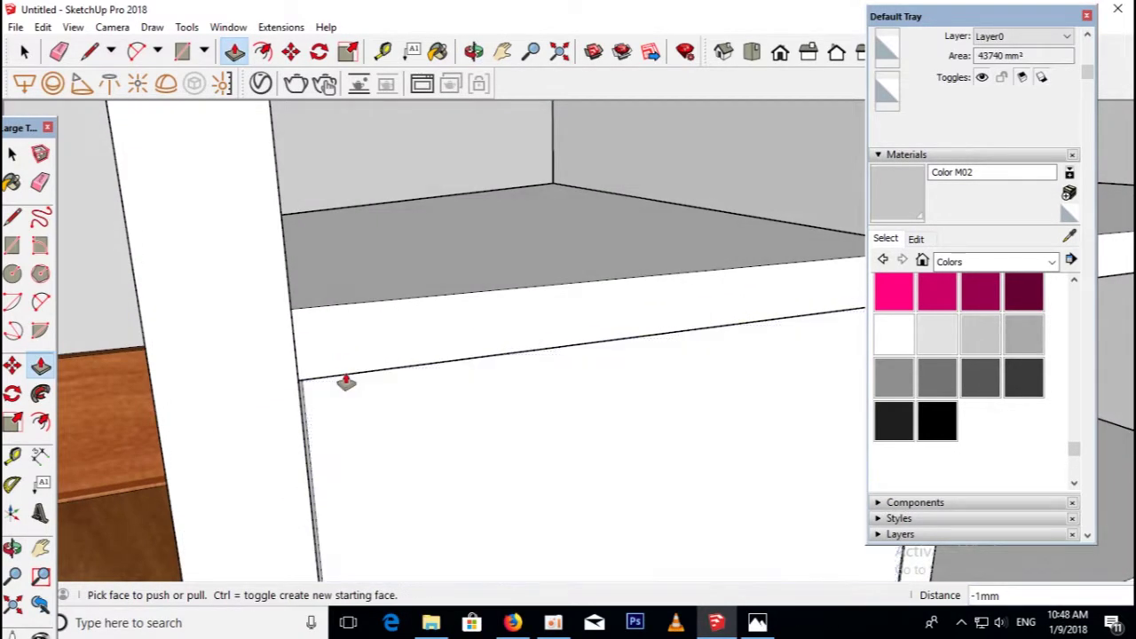
Recess the lower-left panel face by 1mm.
mouse_move(346, 401)
middle_down()
mouse_move(512, 456)
mouse_move(514, 347)
middle_up()
scroll(515, 347, up, 2)
middle_drag(570, 520, 546, 369)
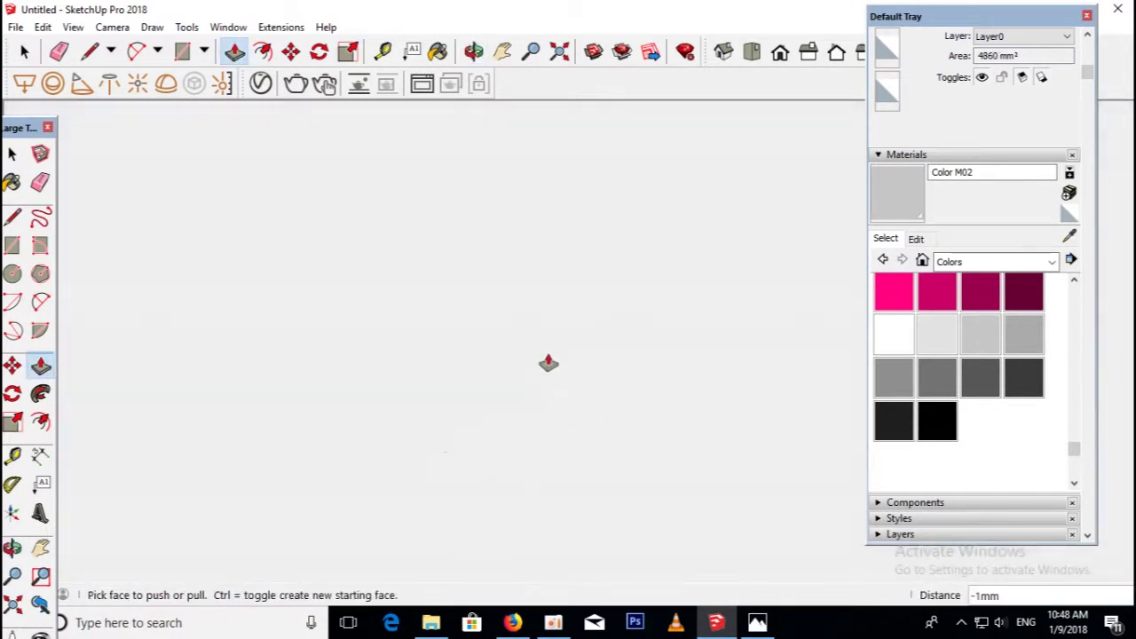
scroll(610, 423, down, 5)
mouse_move(591, 408)
middle_down()
mouse_move(574, 385)
mouse_move(601, 368)
middle_up()
scroll(613, 400, up, 3)
scroll(626, 431, up, 5)
scroll(523, 482, up, 2)
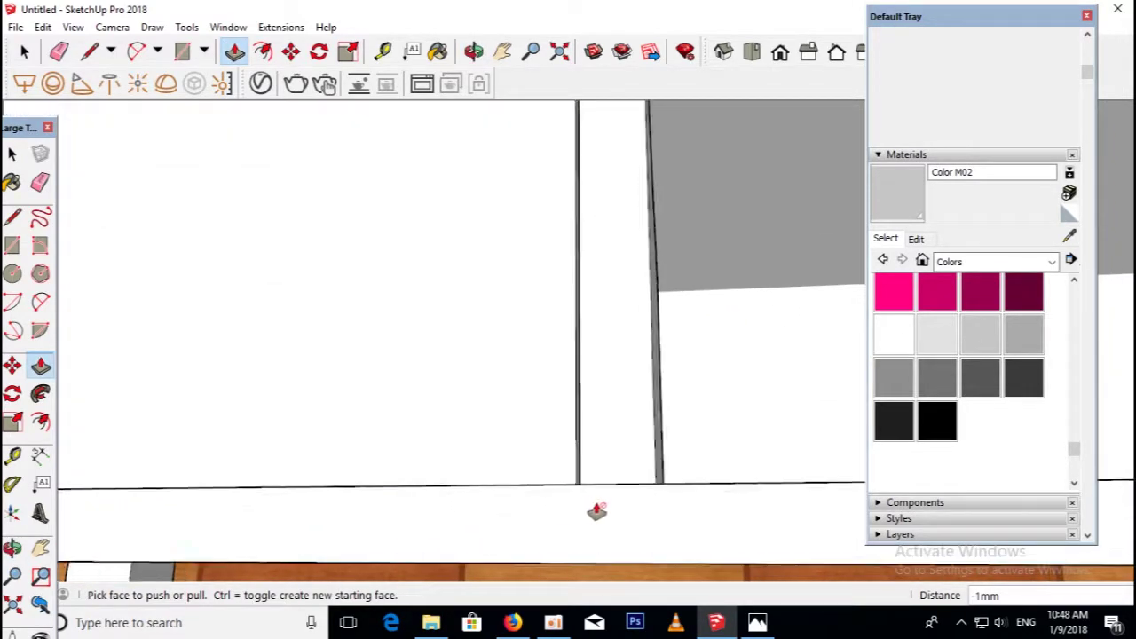
click(567, 473)
key(Return)
scroll(613, 458, down, 2)
scroll(598, 497, down, 4)
scroll(600, 505, up, 1)
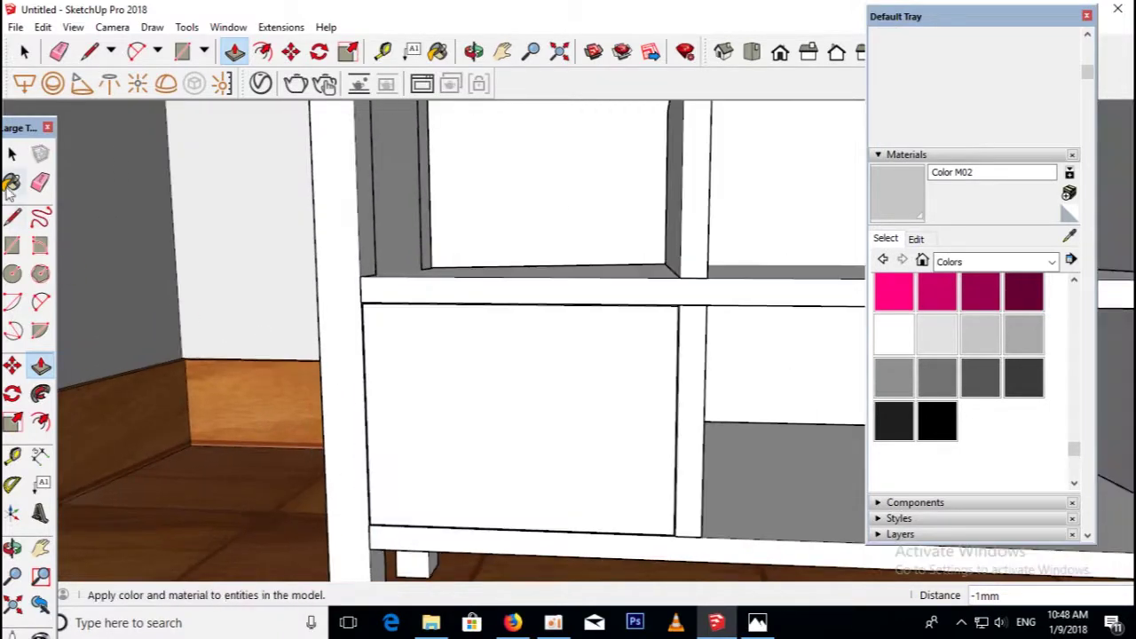
Select the lower-left front panel and make it a group.
click(15, 154)
mouse_move(372, 373)
middle_down()
mouse_move(435, 405)
mouse_move(624, 447)
middle_up()
click(624, 446)
right_click(623, 447)
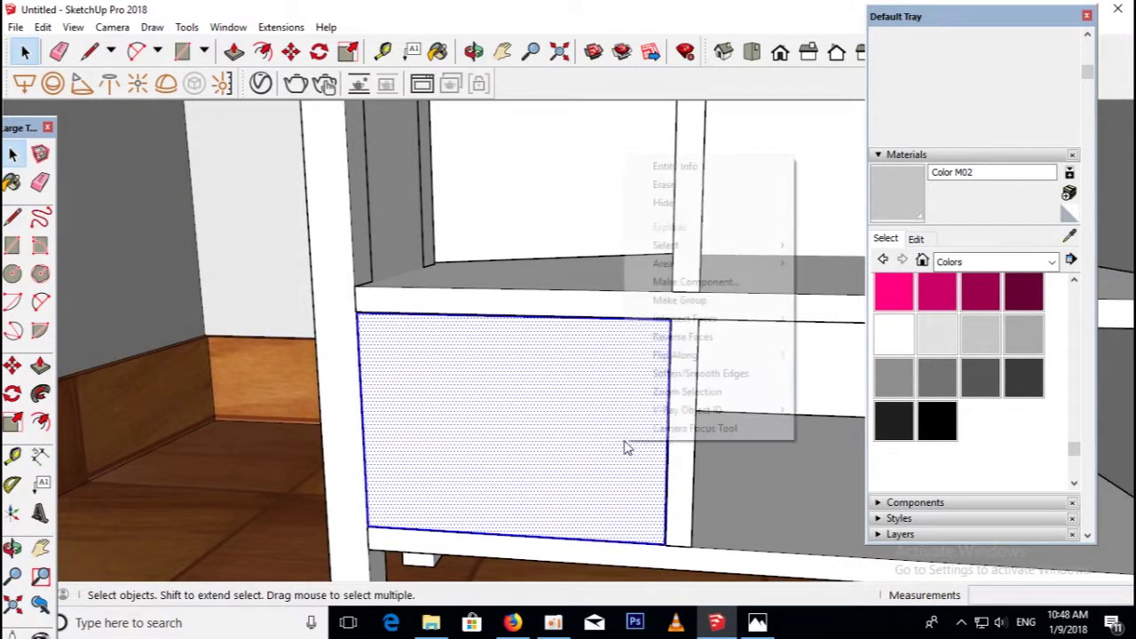
click(679, 300)
scroll(585, 367, down, 2)
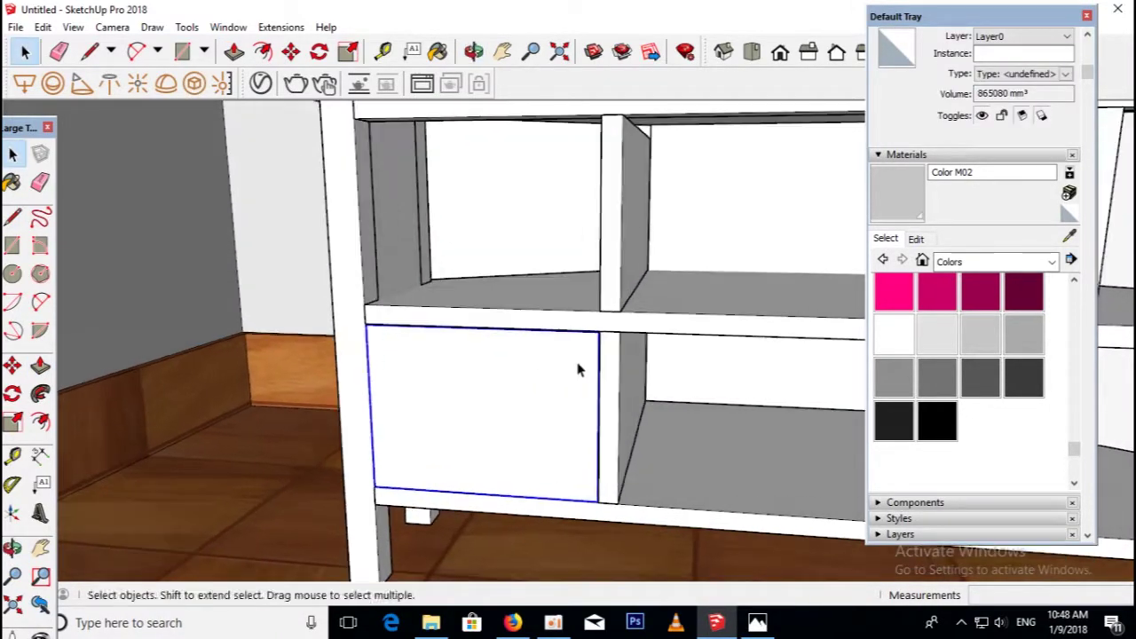
scroll(614, 334, down, 2)
scroll(614, 335, down, 1)
Import a knob, place it on the drawer front, and check the reference photo.
click(616, 334)
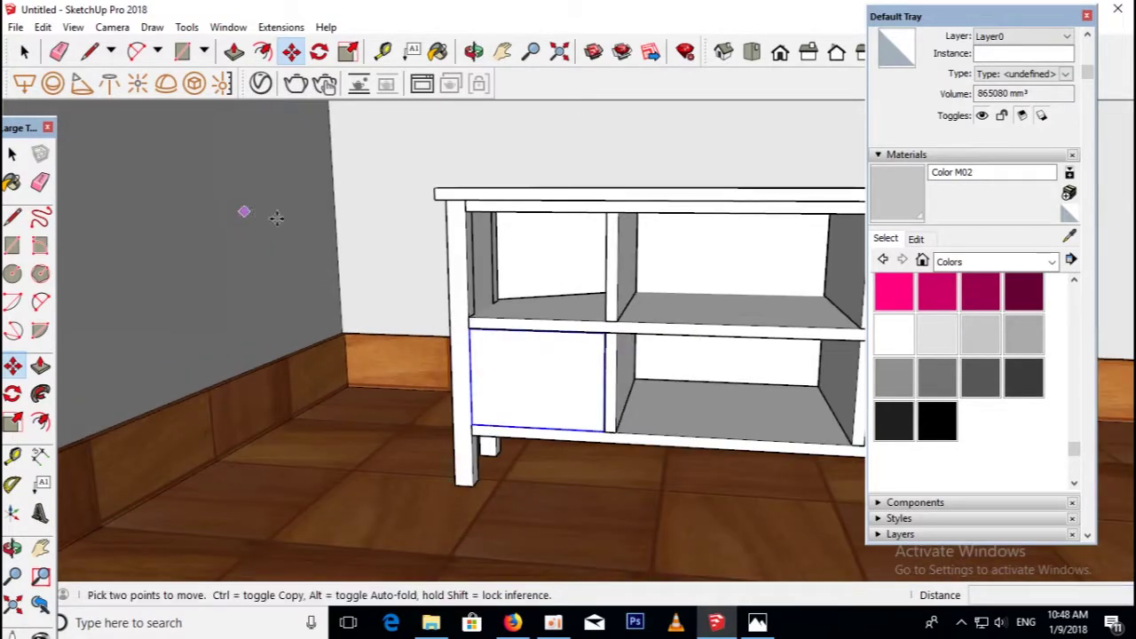
scroll(518, 367, down, 1)
middle_drag(762, 340, 520, 345)
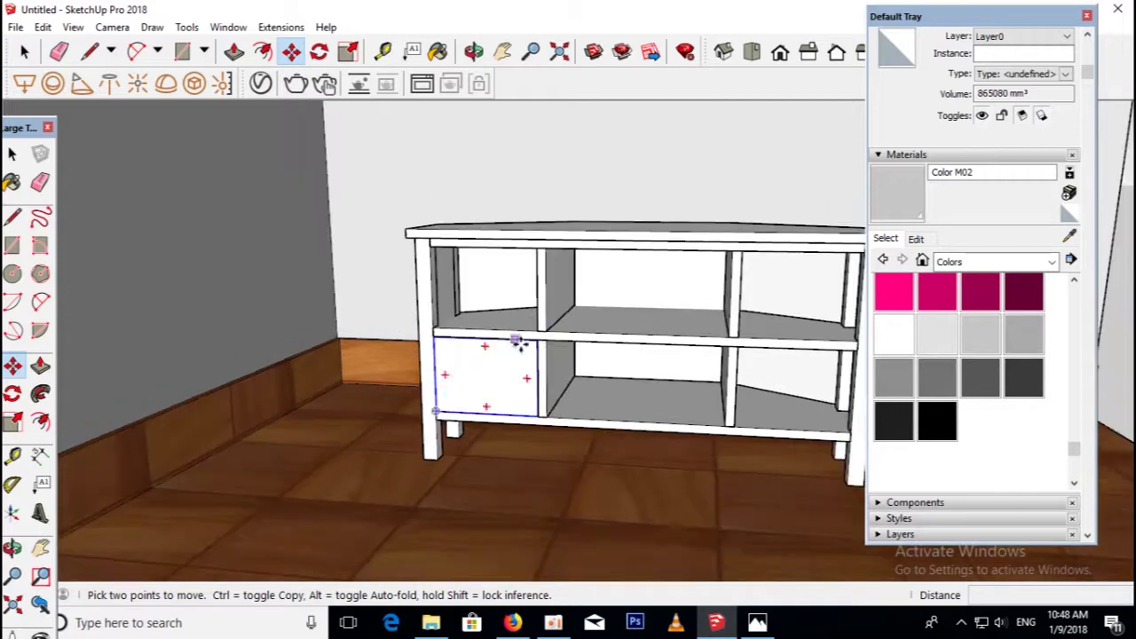
scroll(550, 351, up, 1)
scroll(568, 355, up, 1)
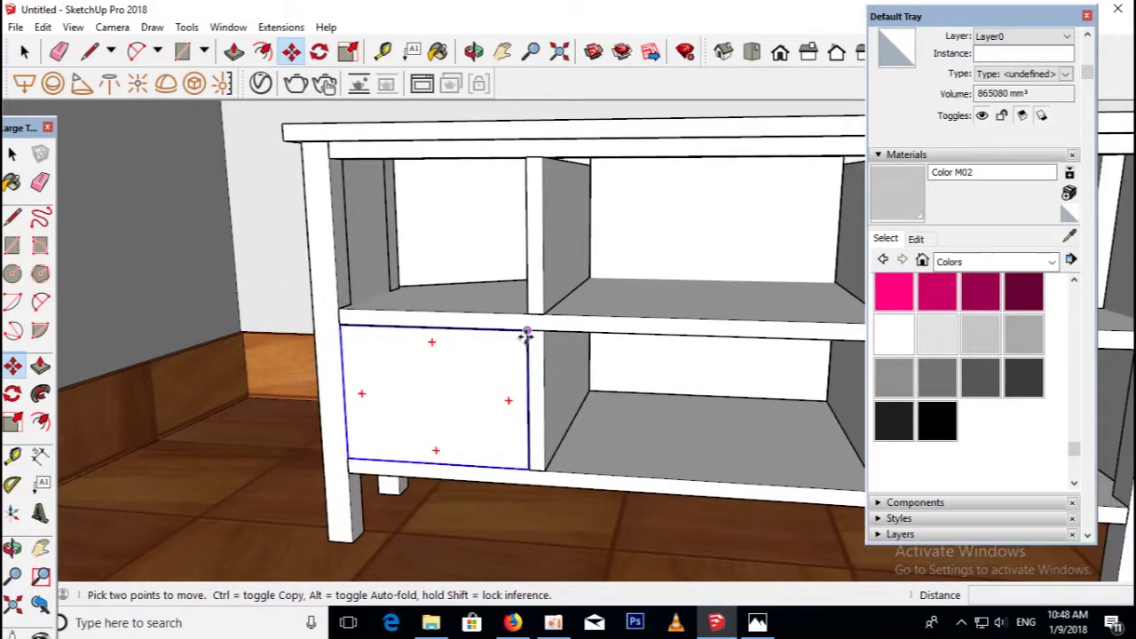
scroll(493, 323, down, 1)
scroll(459, 322, down, 1)
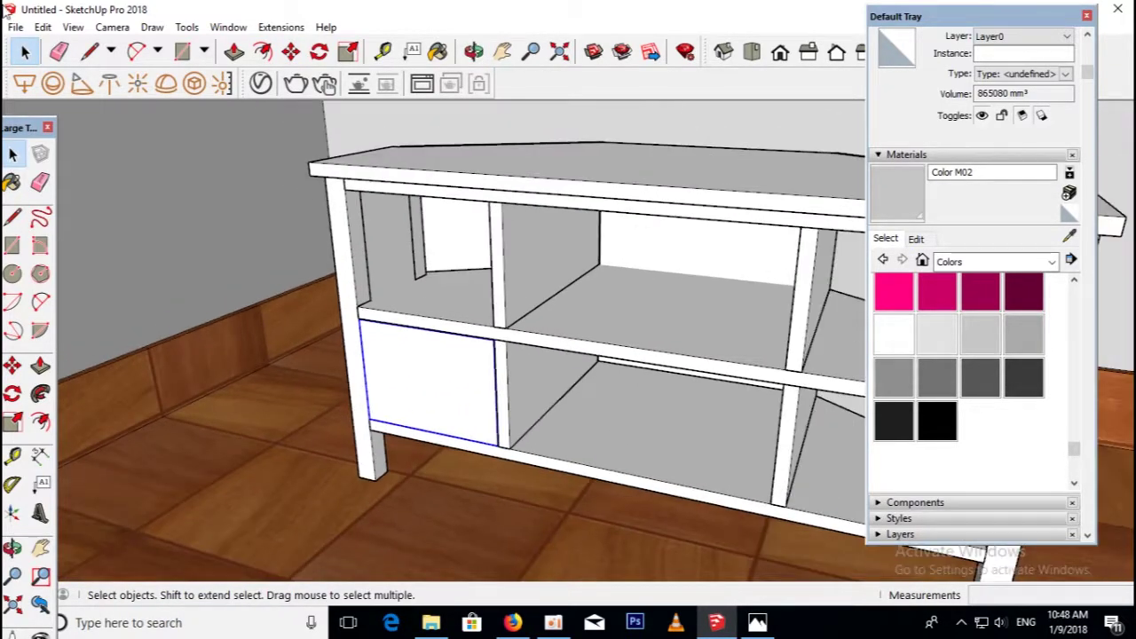
click(16, 26)
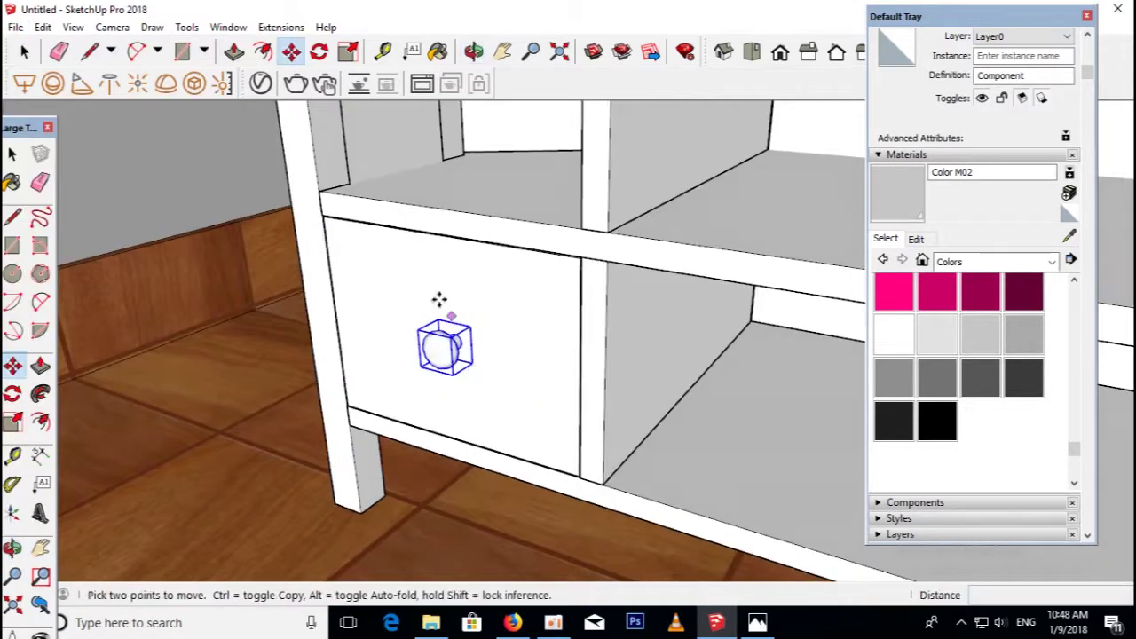
middle_drag(439, 299, 441, 337)
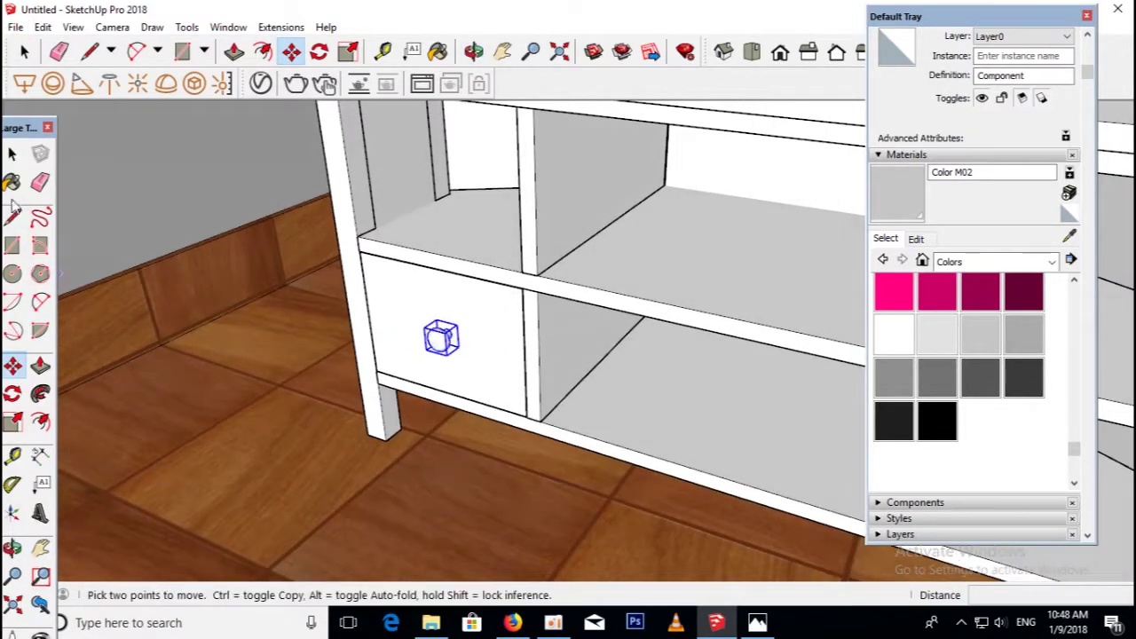
scroll(441, 337, down, 2)
key(space)
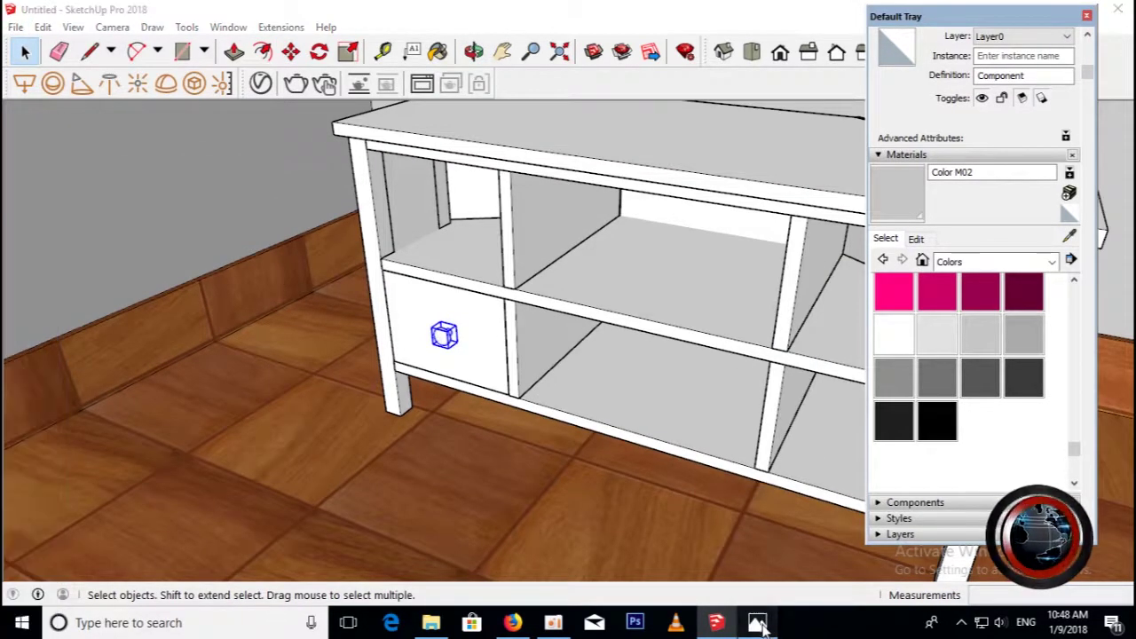
click(757, 623)
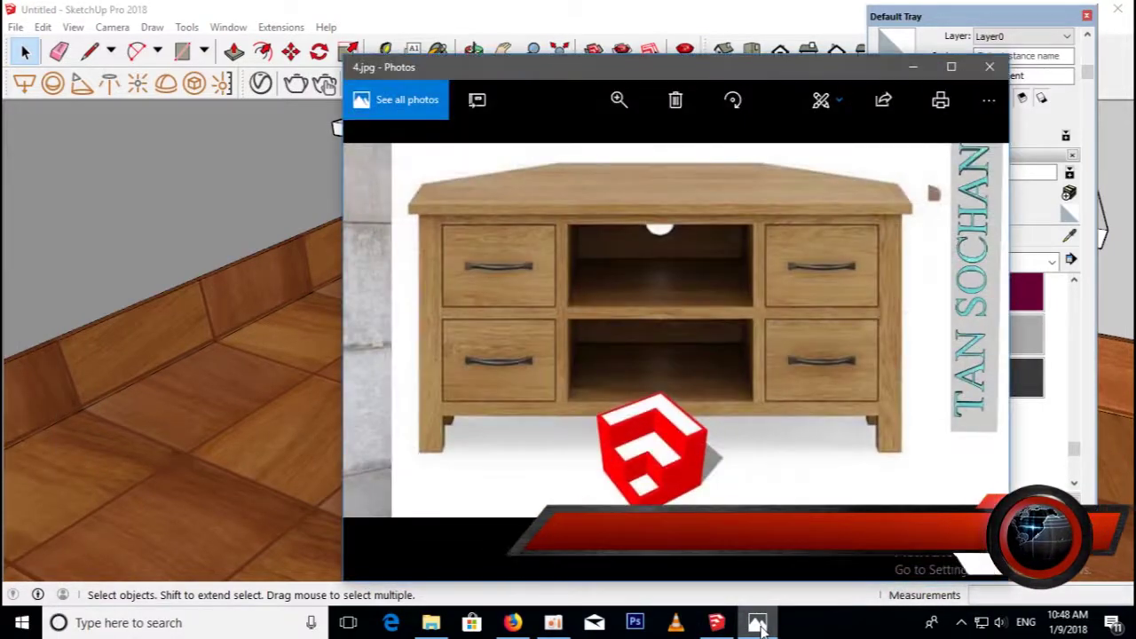
click(757, 624)
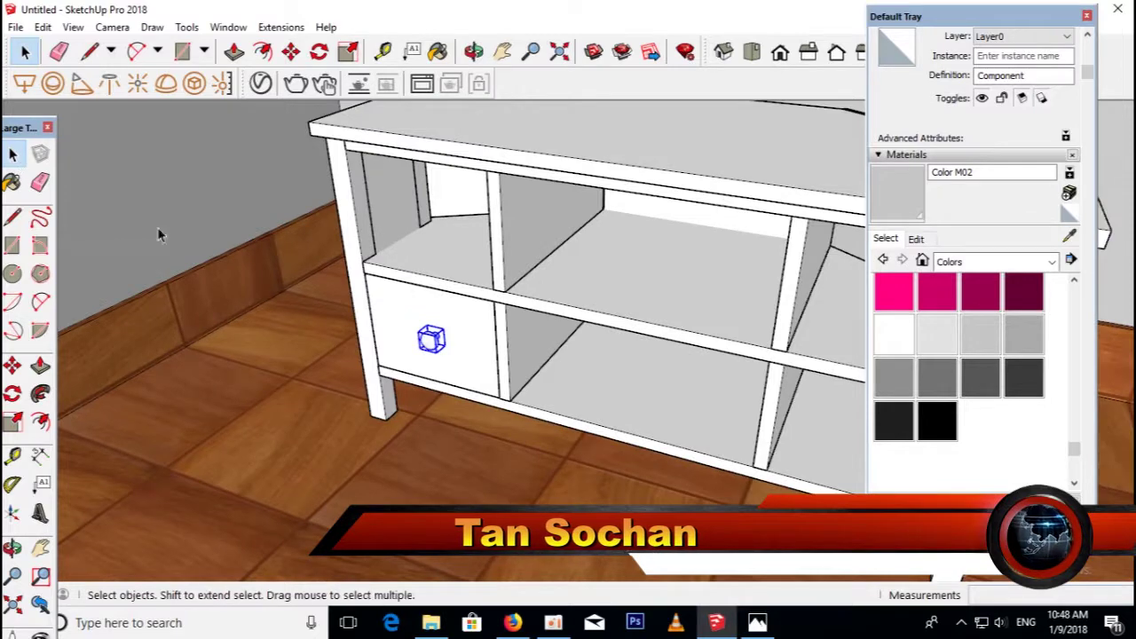
Paint the knob with the Color M06 swatch, then select the drawer front with its knob.
shift+click(430, 340)
middle_drag(433, 342, 507, 371)
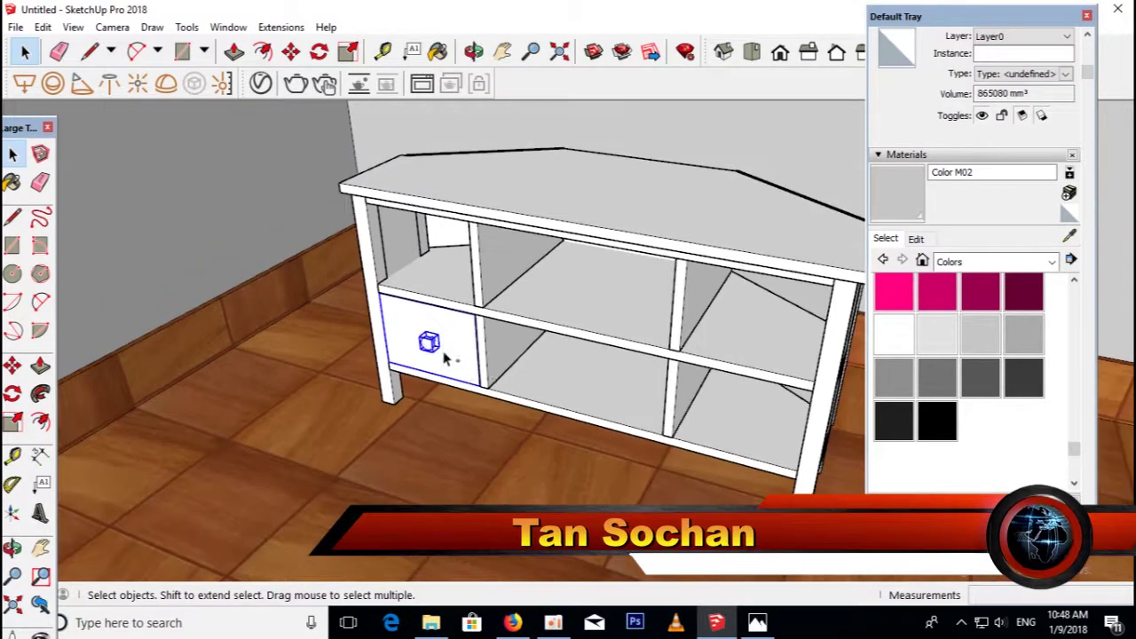
click(508, 371)
scroll(507, 371, up, 3)
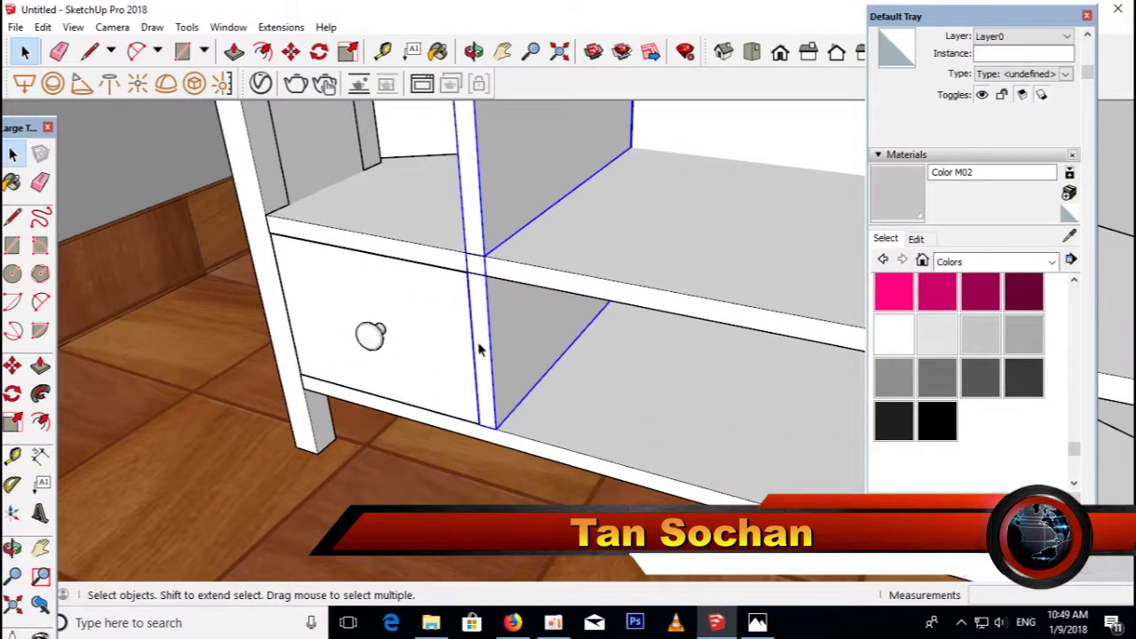
click(980, 380)
click(372, 336)
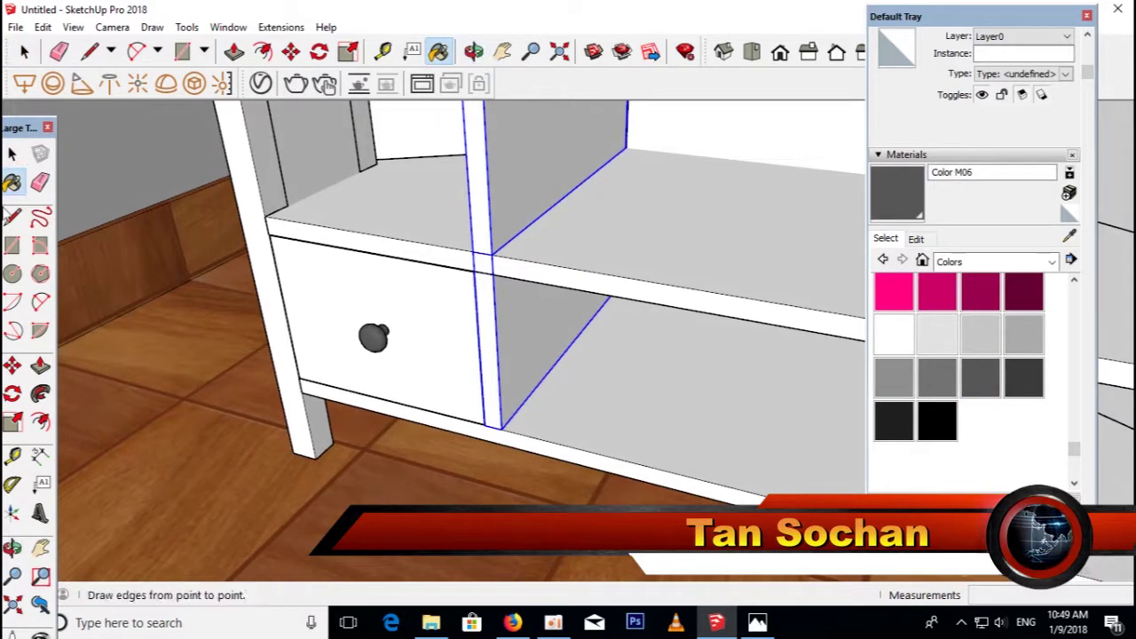
click(12, 154)
middle_drag(416, 337, 435, 300)
middle_drag(406, 342, 429, 315)
Group the drawer front together with its knob.
right_click(441, 282)
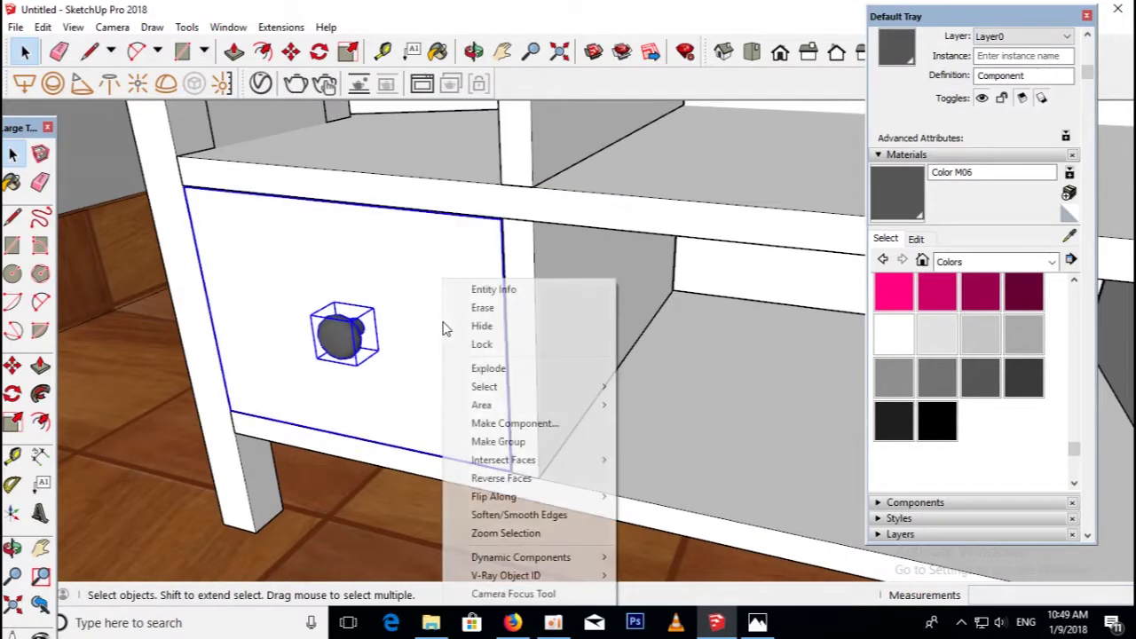
click(486, 441)
mouse_move(456, 435)
middle_down()
mouse_move(436, 393)
mouse_move(463, 394)
middle_up()
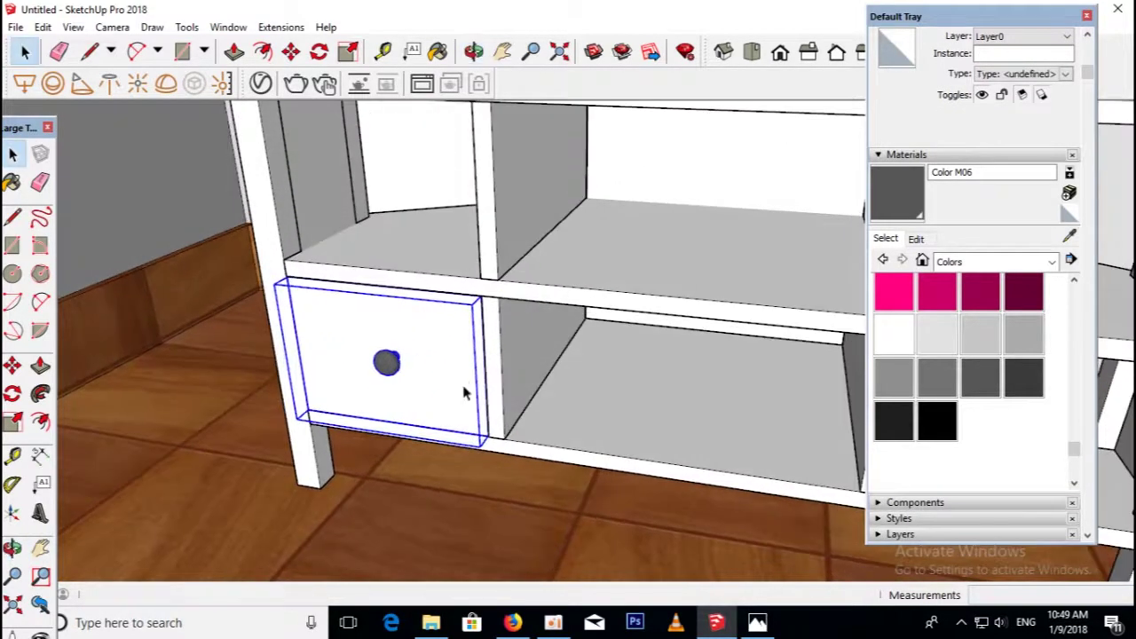
Attempt a first copy of the drawer and cancel it when misplaced.
click(485, 281)
scroll(479, 267, down, 3)
click(471, 213)
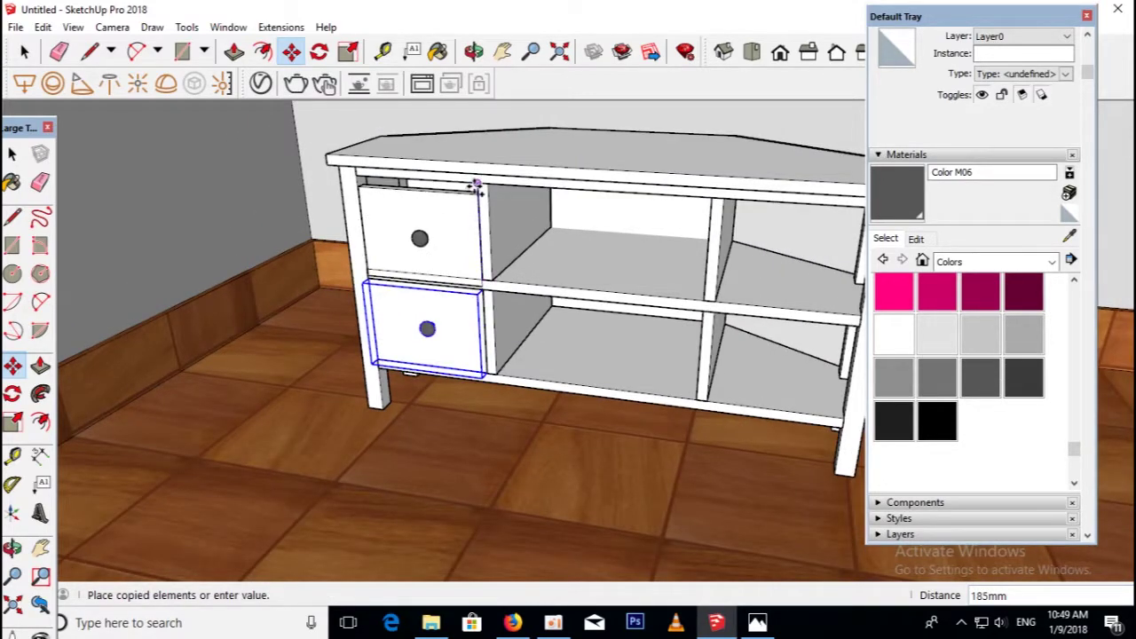
scroll(477, 188, up, 3)
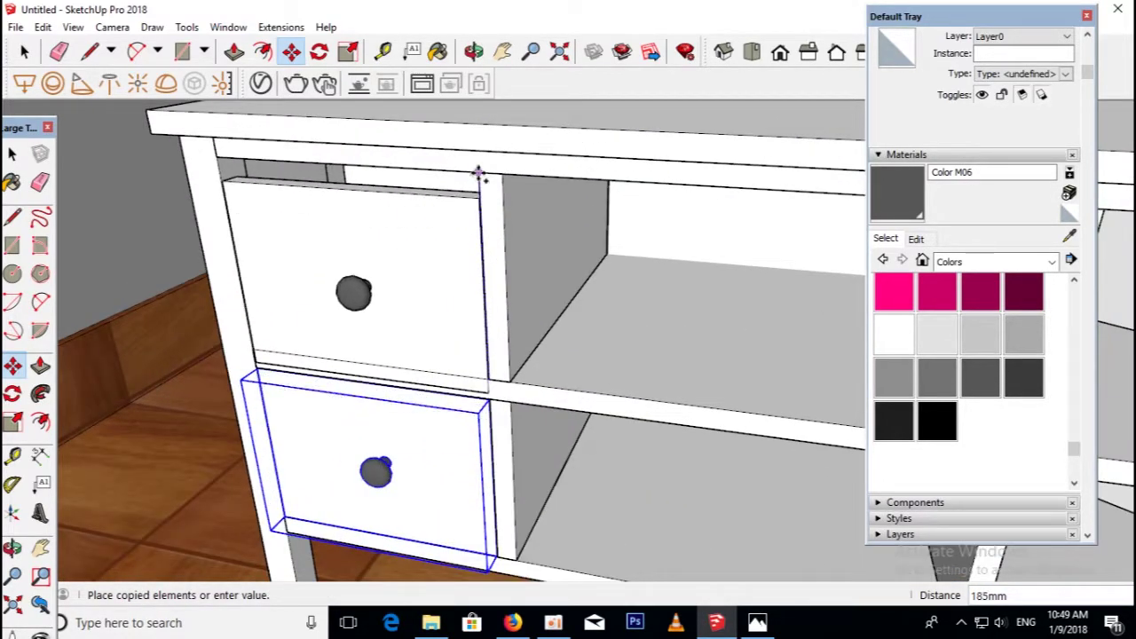
key(Escape)
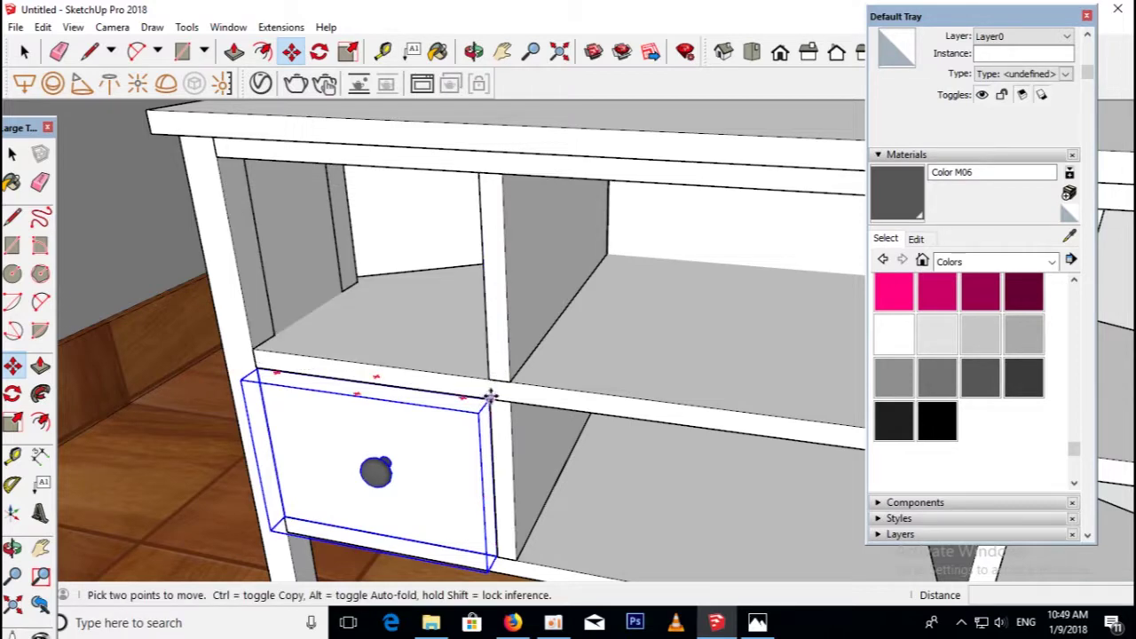
scroll(491, 397, up, 3)
scroll(500, 385, up, 2)
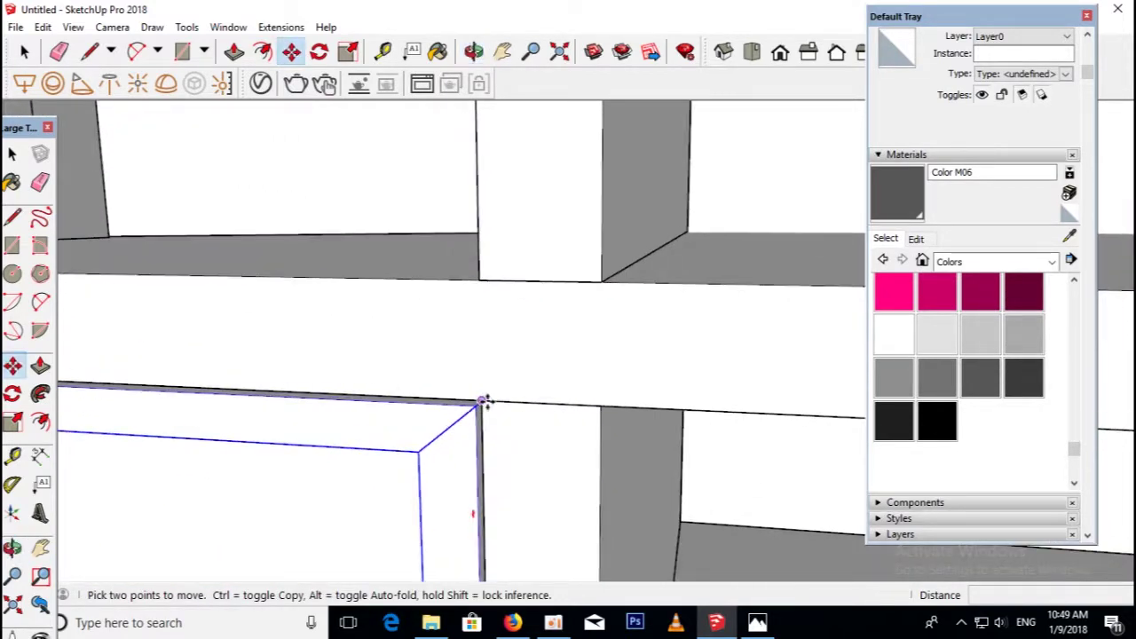
Copy the drawer group into the upper-left opening with Move and Ctrl.
click(500, 402)
scroll(529, 374, down, 3)
scroll(528, 251, down, 2)
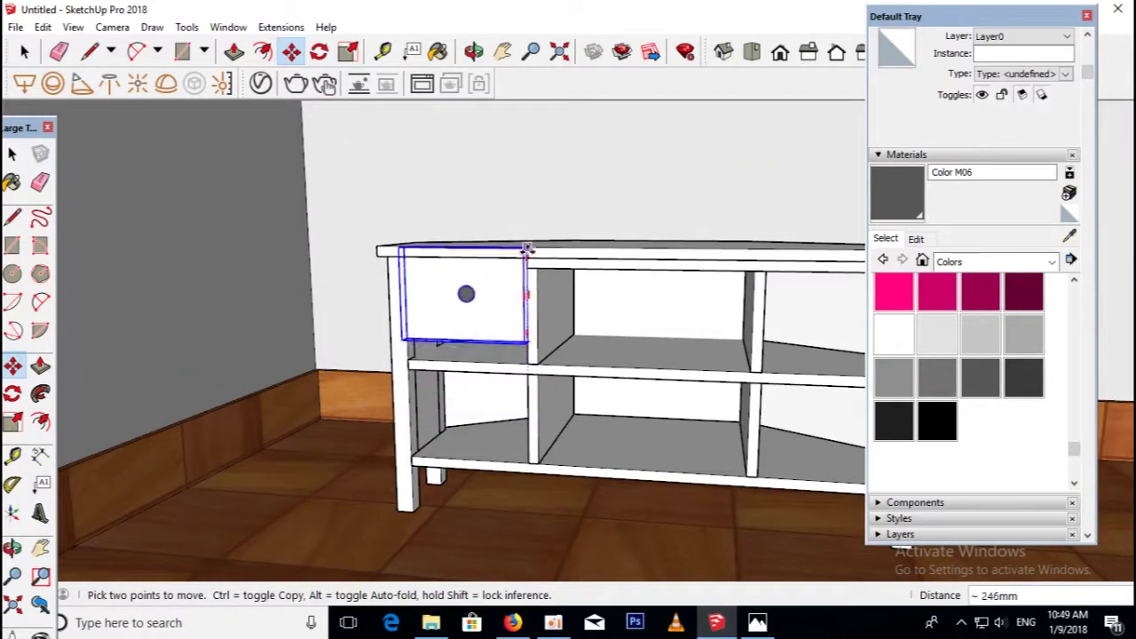
key(ctrl)
click(528, 269)
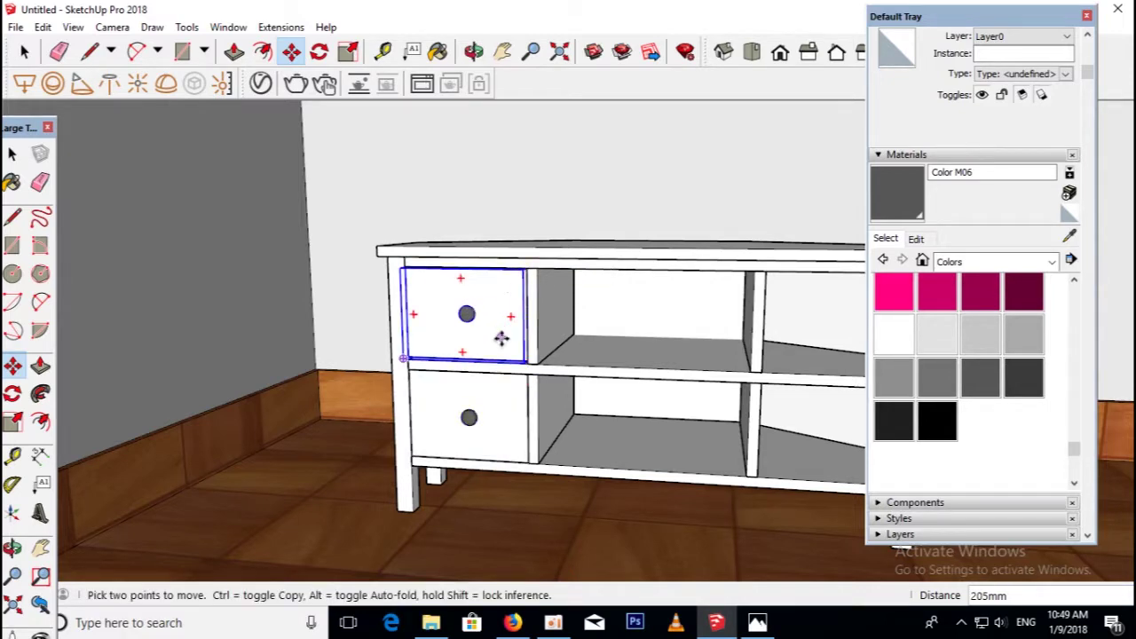
key(space)
scroll(337, 331, down, 1)
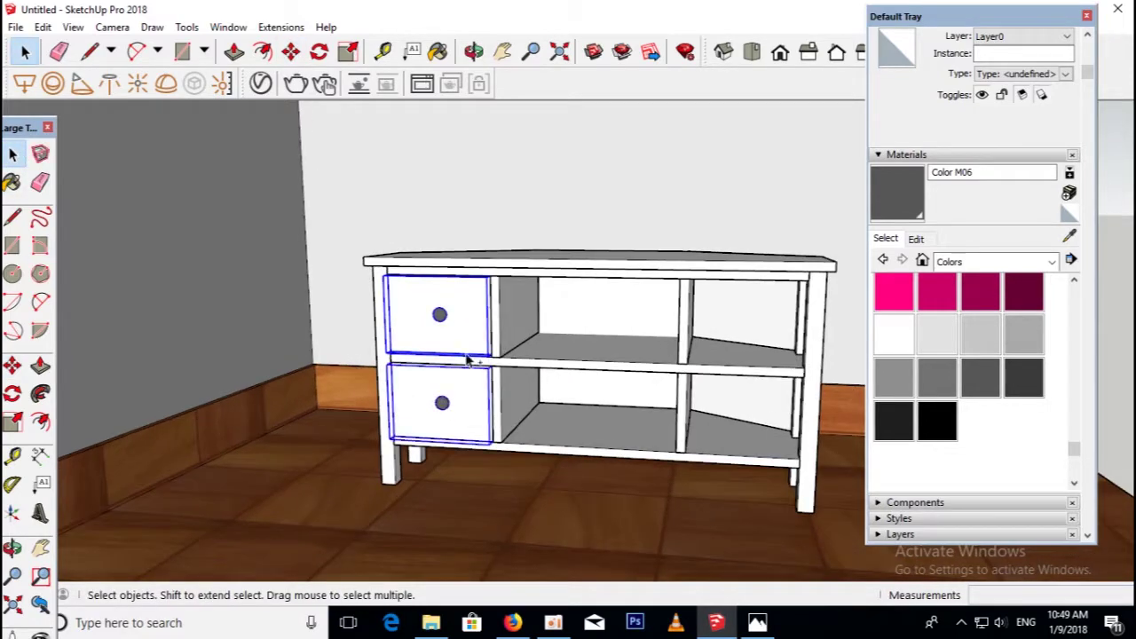
Cancel the pending Move/Copy of the two left drawers with Esc.
middle_drag(464, 360, 505, 422)
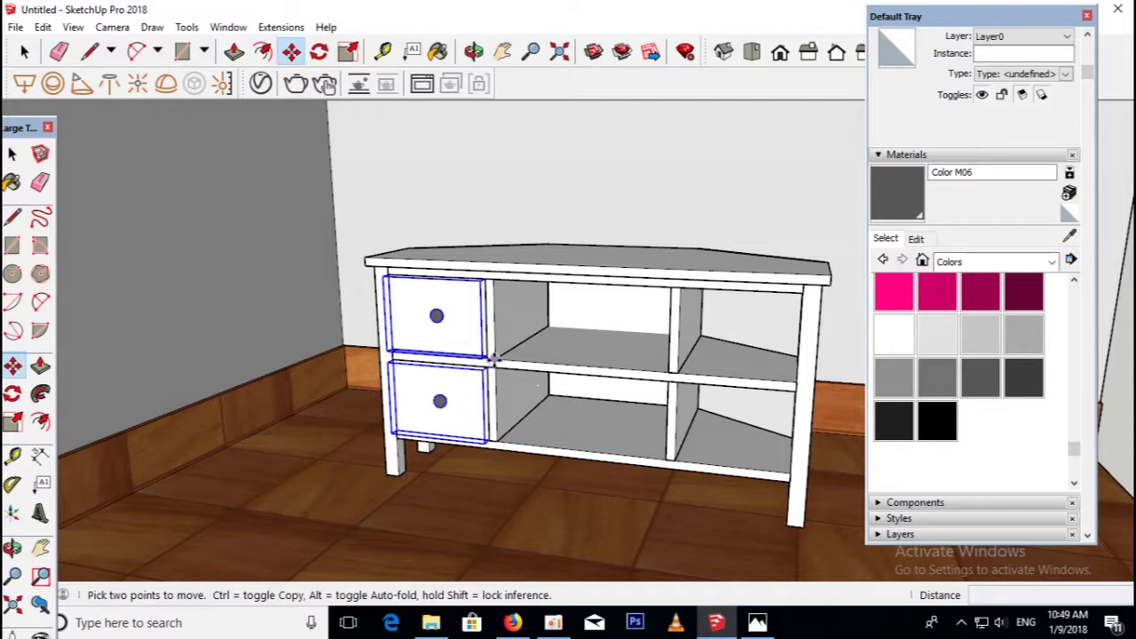
click(491, 355)
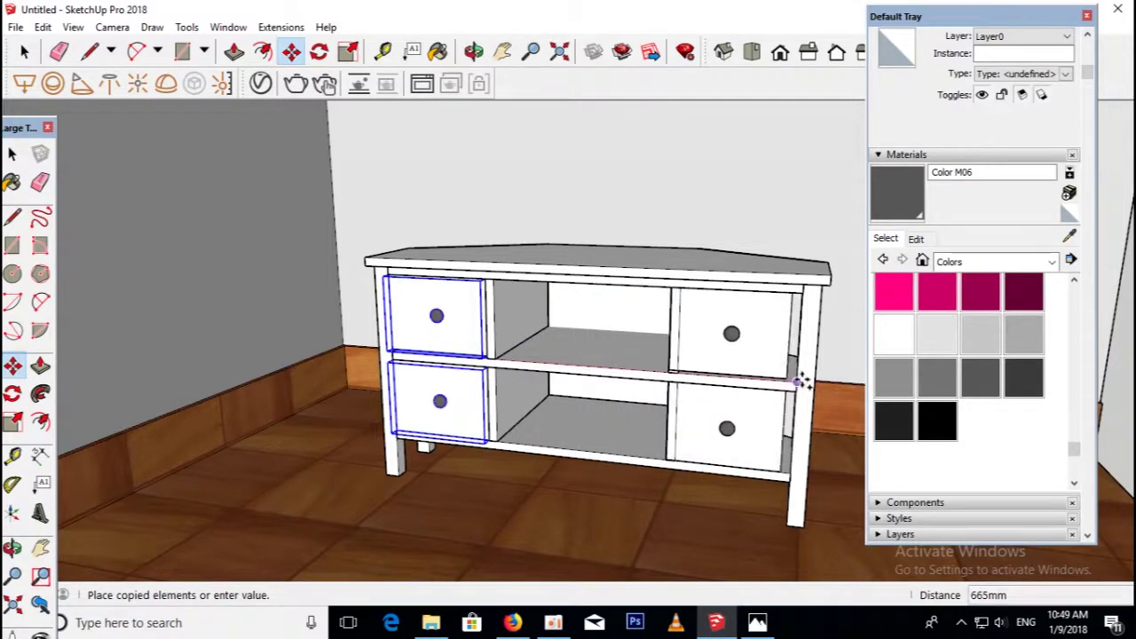
scroll(801, 381, up, 3)
scroll(798, 380, up, 2)
key(Escape)
scroll(410, 382, down, 2)
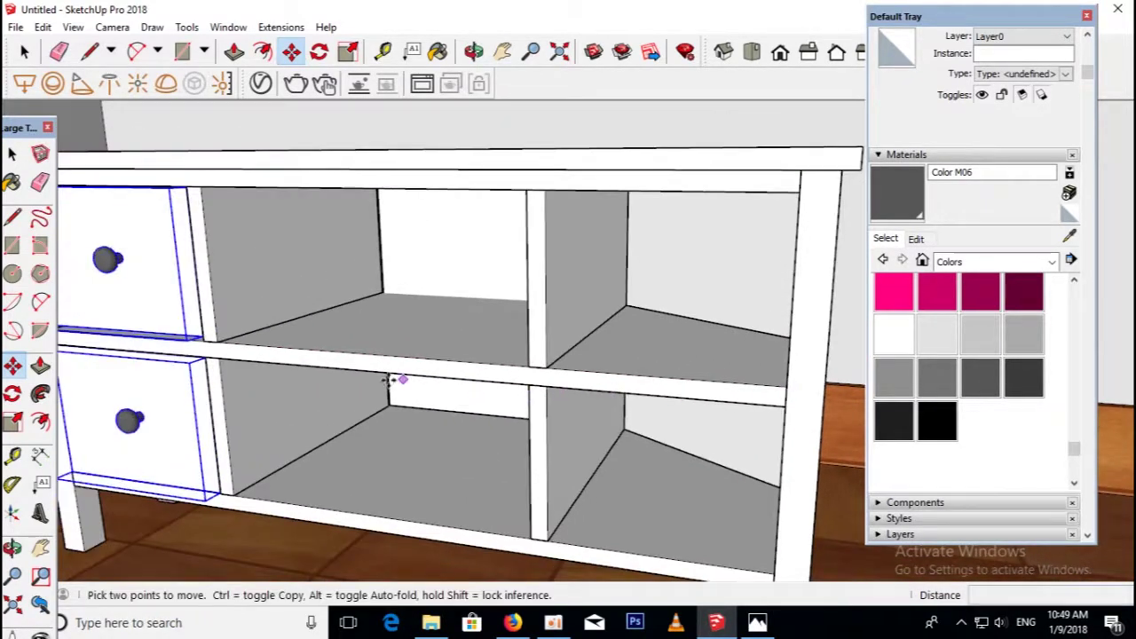
Orbit and zoom to inspect the drawers and the shelf corner.
mouse_move(216, 337)
middle_down()
mouse_move(332, 396)
mouse_move(378, 391)
mouse_move(500, 449)
mouse_move(503, 422)
middle_up()
scroll(261, 454, up, 2)
scroll(326, 405, up, 2)
scroll(482, 439, down, 2)
scroll(527, 436, up, 2)
scroll(503, 423, down, 3)
scroll(532, 451, down, 2)
middle_drag(520, 461, 514, 464)
scroll(406, 365, up, 3)
middle_click(406, 366)
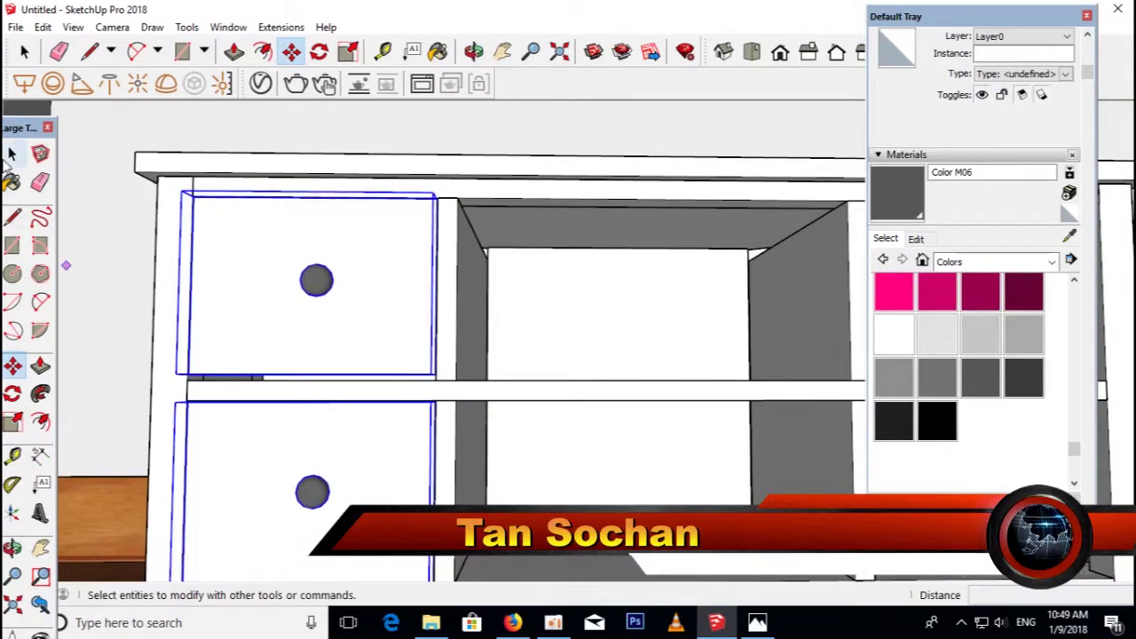
Return to the Select tool and view the upper drawer from a raised angle.
click(12, 157)
scroll(410, 332, down, 3)
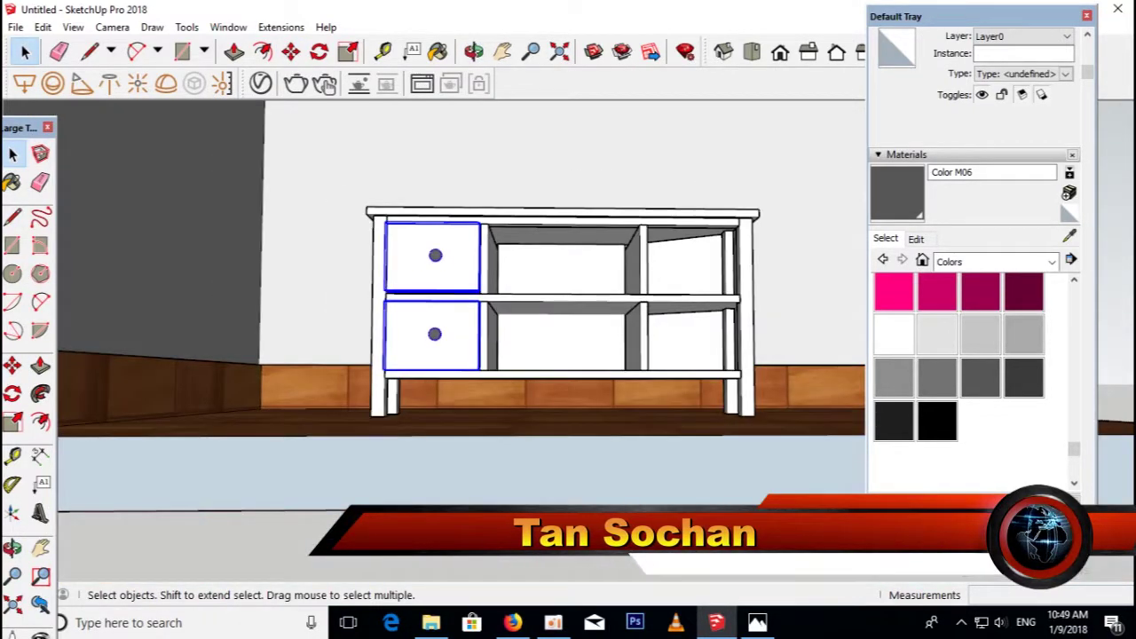
mouse_move(465, 375)
middle_down()
mouse_move(441, 310)
mouse_move(452, 223)
mouse_move(494, 254)
mouse_move(494, 274)
middle_up()
scroll(472, 287, up, 3)
scroll(479, 288, up, 3)
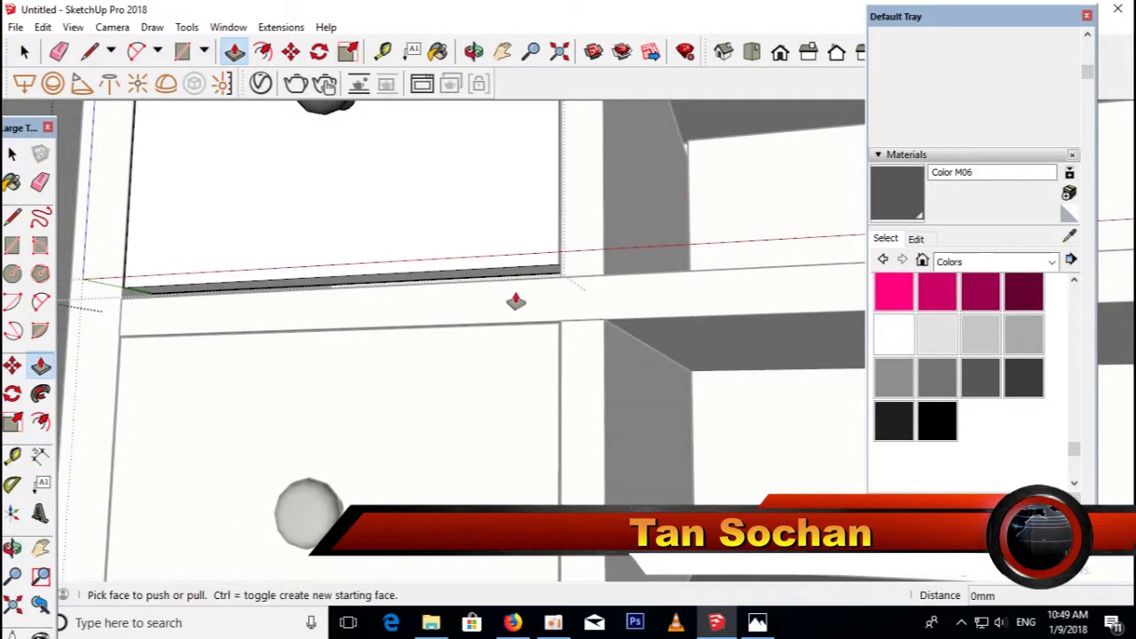
Push/Pull the thin face under the upper left drawer down 6mm to meet the shelf rail.
scroll(524, 277, up, 2)
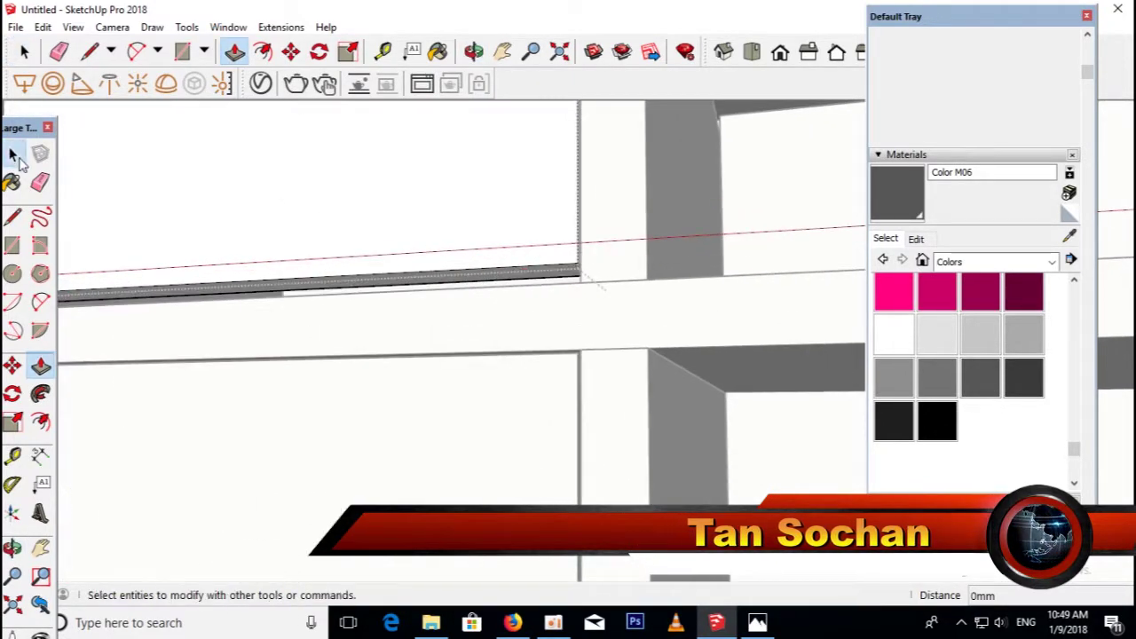
middle_drag(315, 222, 406, 274)
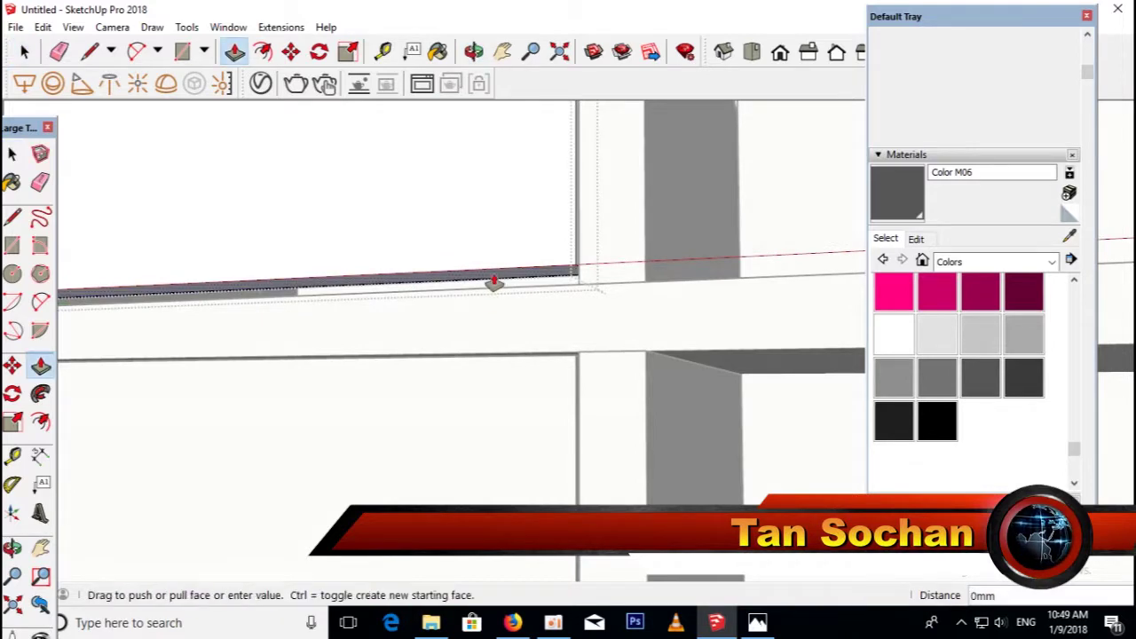
drag(494, 282, 500, 313)
click(598, 302)
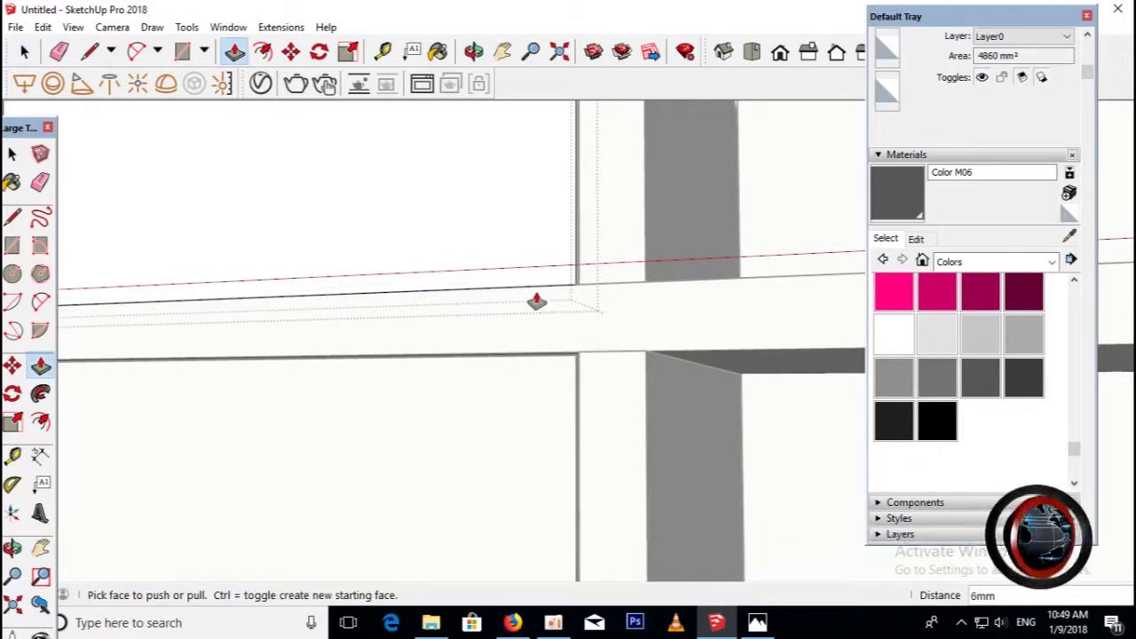
click(536, 302)
click(543, 302)
Return to the Select tool and zoom out from the drawer.
mouse_move(545, 307)
middle_down()
mouse_move(538, 381)
mouse_move(497, 343)
middle_up()
click(14, 152)
scroll(115, 288, down, 2)
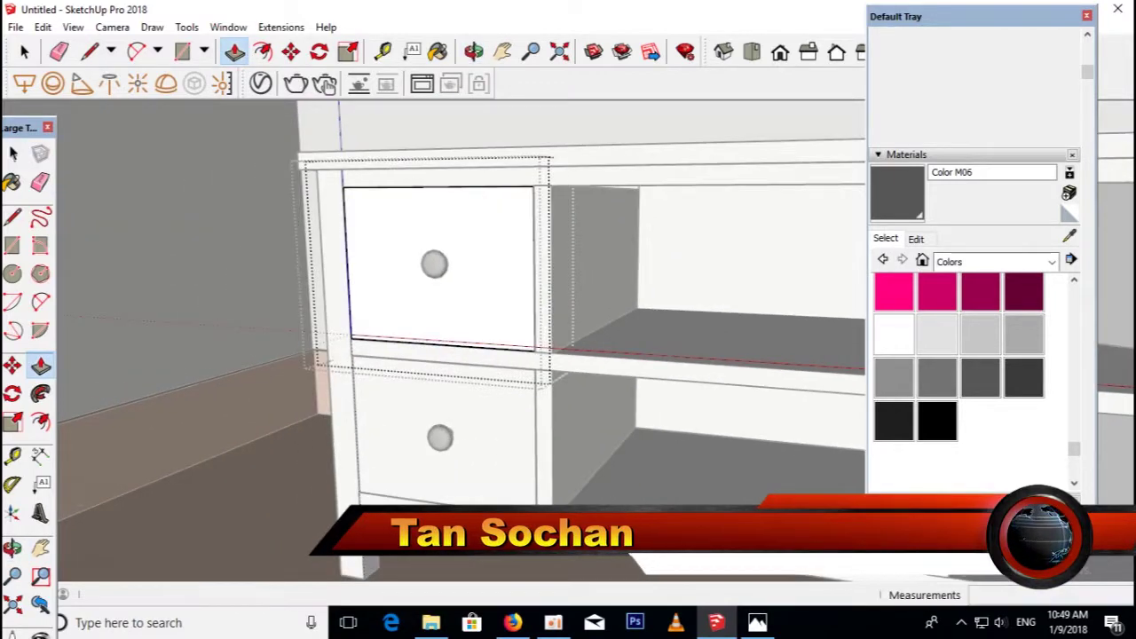
scroll(116, 289, down, 3)
scroll(116, 288, down, 2)
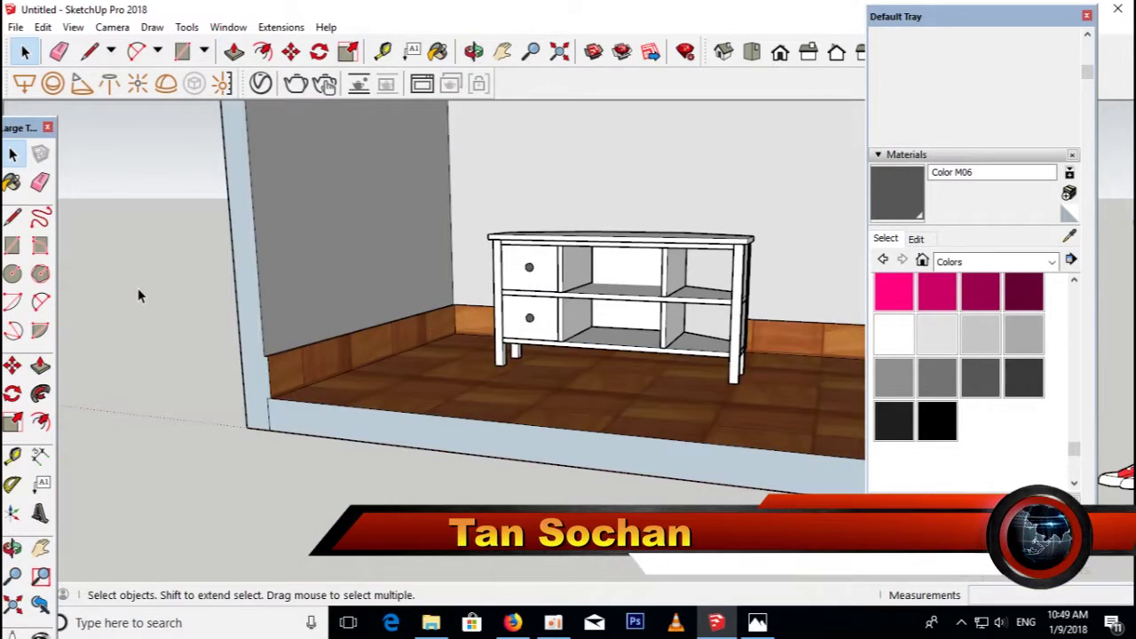
Select both the lower and upper left drawers.
scroll(621, 311, up, 3)
scroll(450, 342, up, 1)
click(451, 342)
shift+click(405, 272)
scroll(559, 312, down, 2)
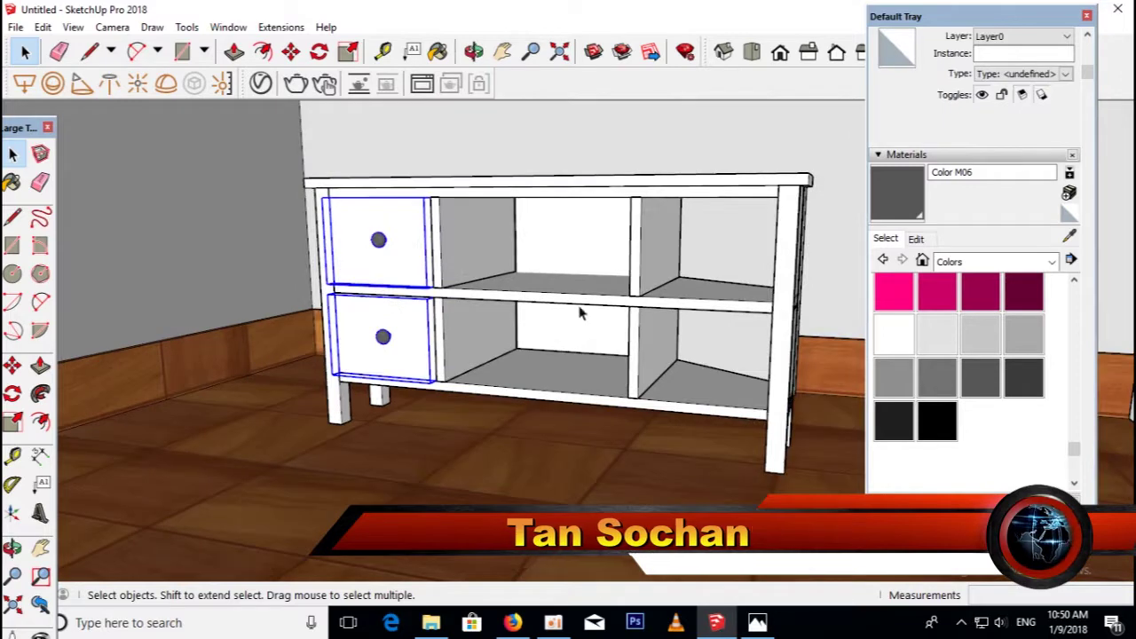
middle_drag(559, 312, 552, 337)
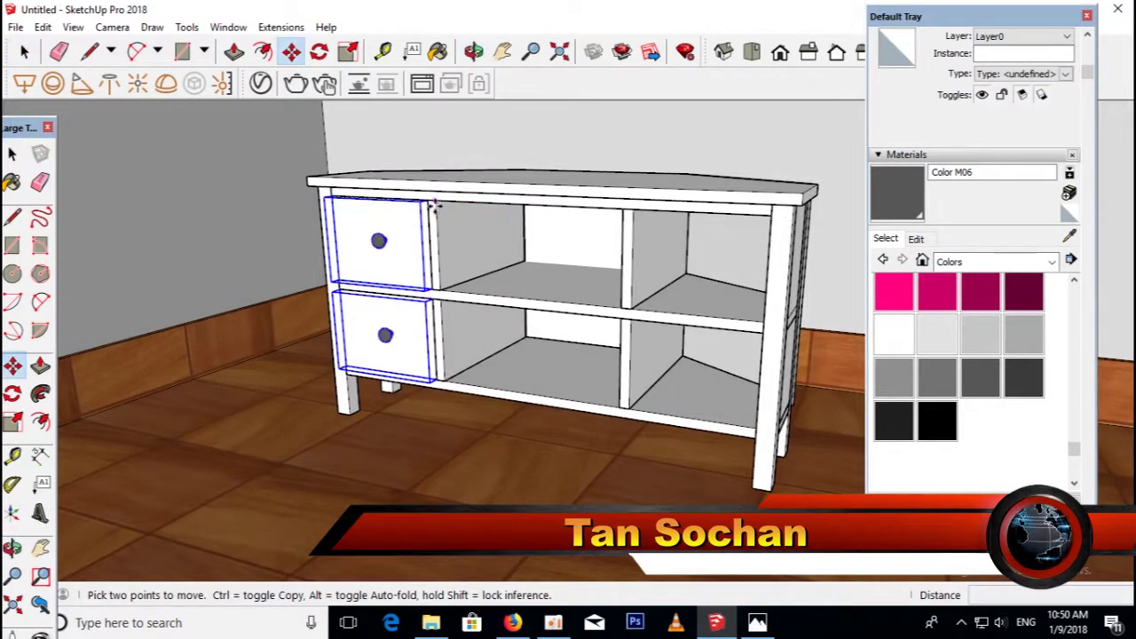
Start a copy of the two drawers, then cancel it and zoom in.
click(435, 206)
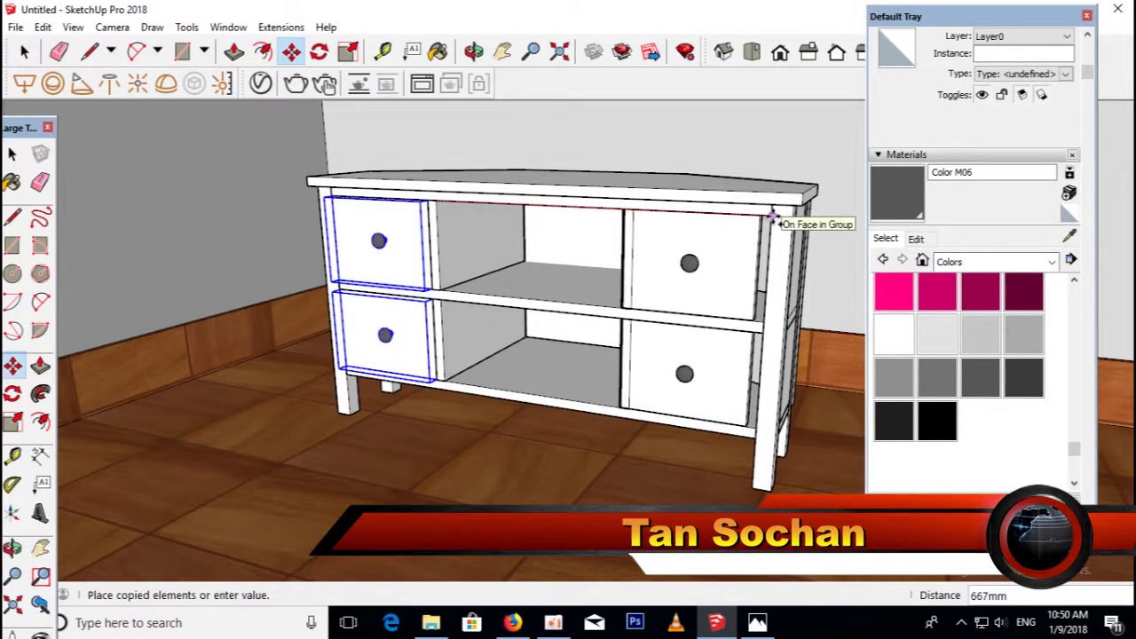
key(Escape)
scroll(414, 261, up, 2)
scroll(456, 152, up, 2)
scroll(491, 263, up, 2)
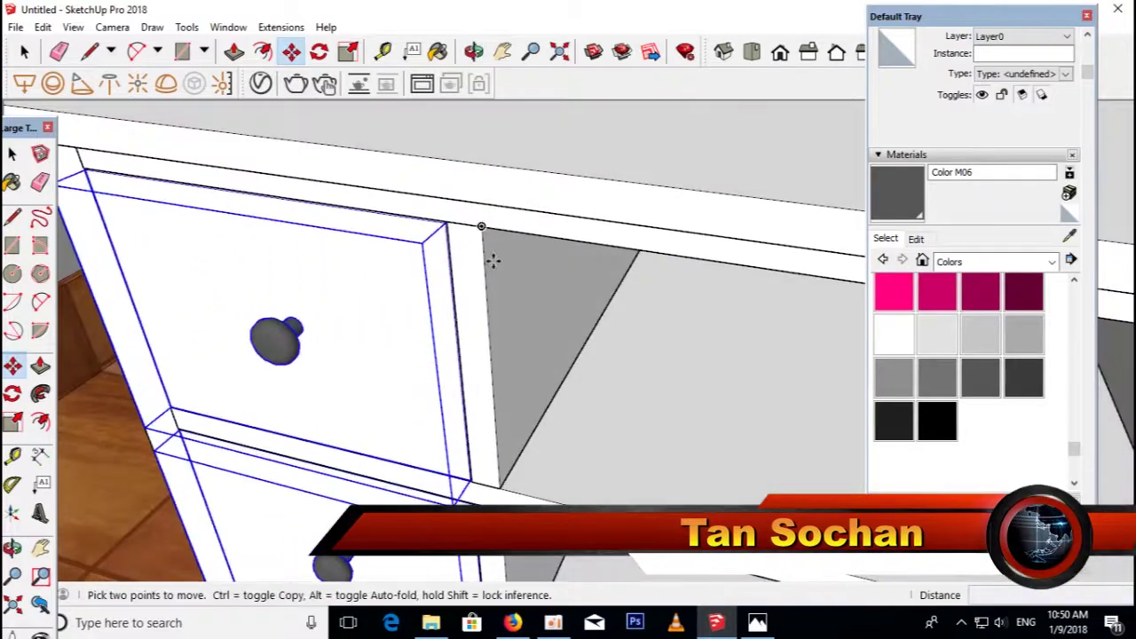
scroll(490, 263, up, 2)
scroll(466, 236, up, 2)
Copy both drawers from their top corner to the right bay's corner endpoint.
click(401, 177)
scroll(614, 274, down, 3)
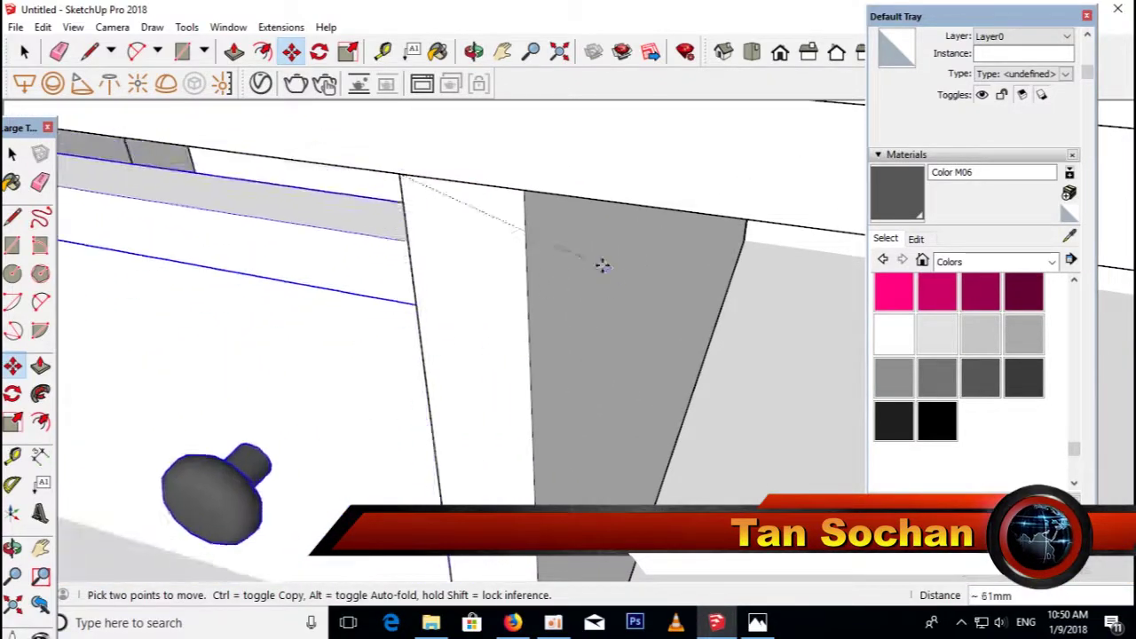
scroll(510, 236, down, 3)
scroll(563, 275, down, 3)
scroll(723, 313, down, 2)
scroll(723, 313, up, 3)
scroll(786, 317, up, 2)
scroll(831, 282, up, 2)
scroll(830, 283, up, 1)
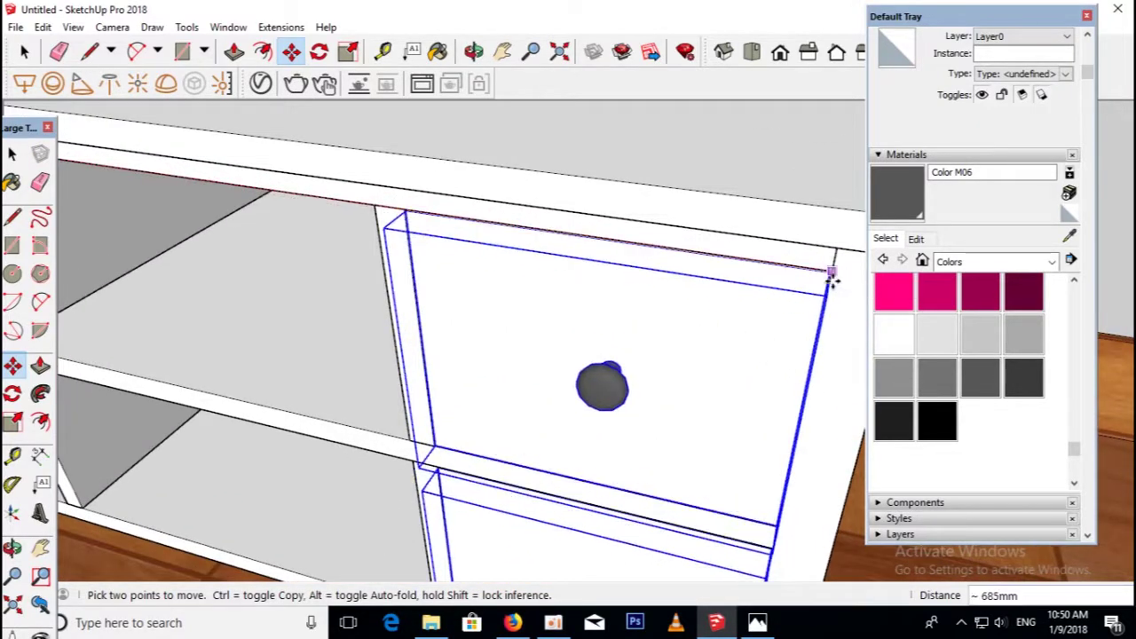
click(831, 271)
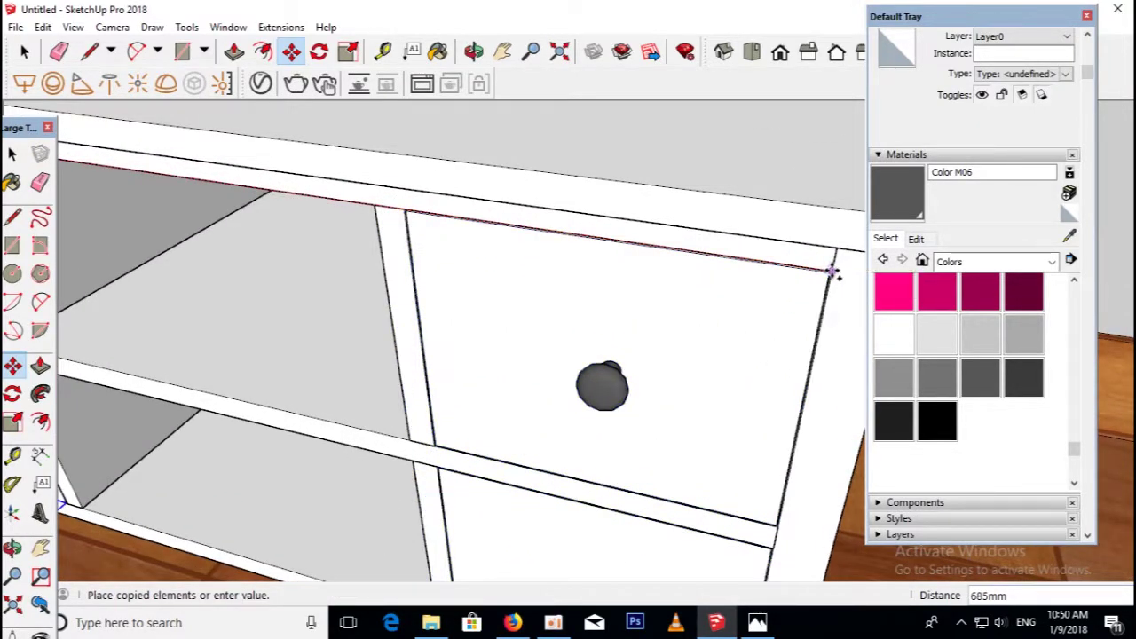
Orbit to view the whole four-drawer cabinet with the Select tool active.
scroll(798, 293, down, 4)
middle_drag(748, 317, 144, 259)
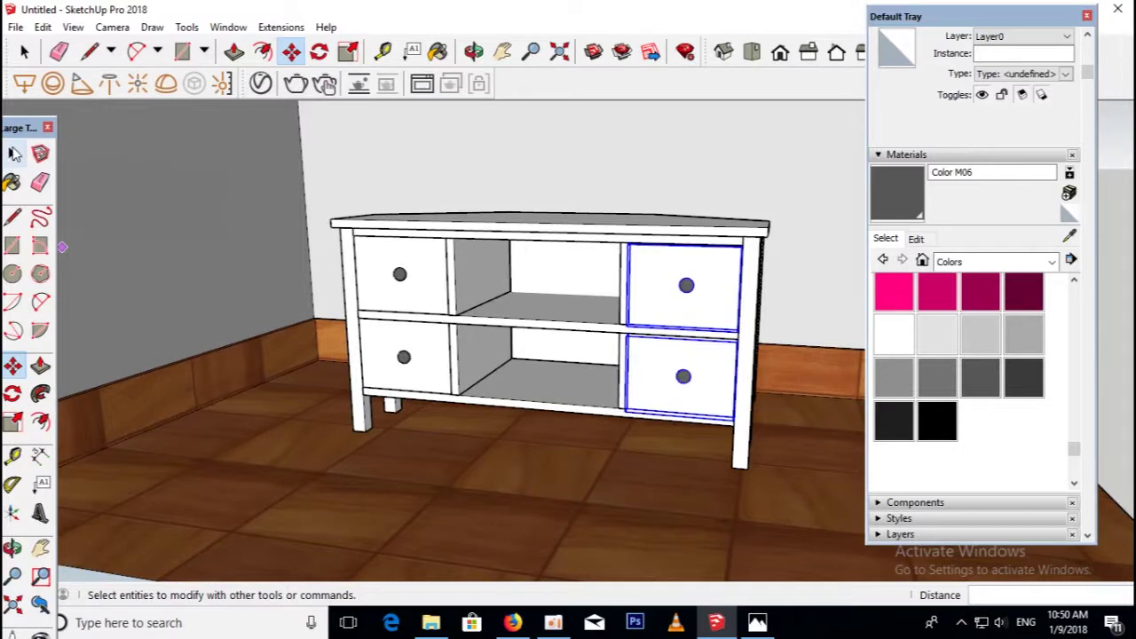
click(13, 154)
scroll(318, 356, down, 3)
scroll(736, 364, up, 3)
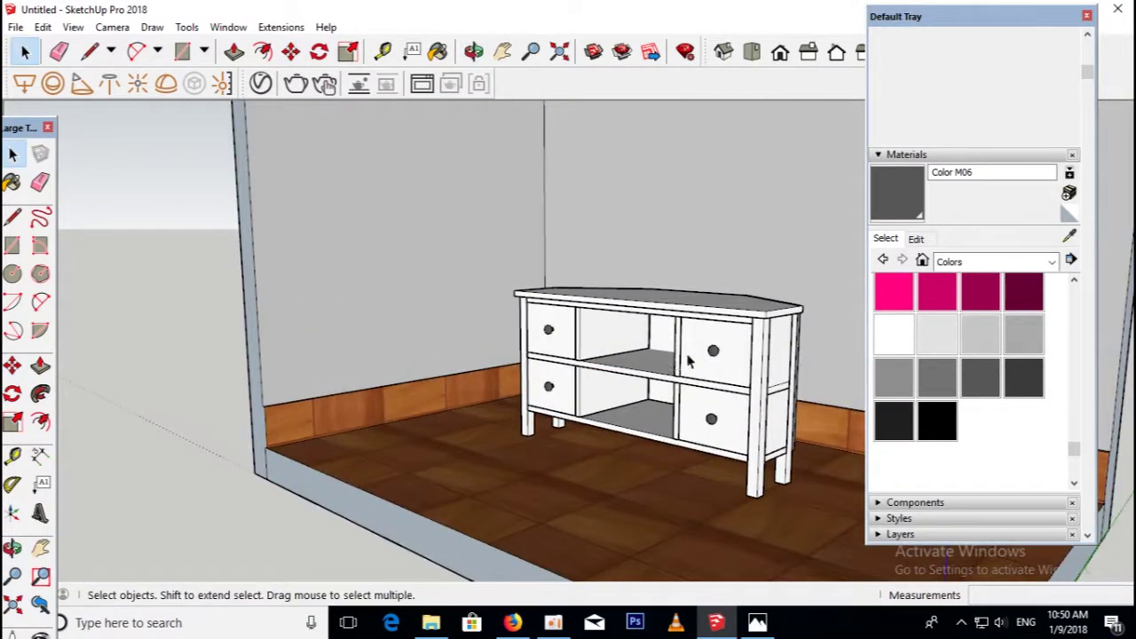
middle_drag(736, 364, 735, 359)
scroll(735, 357, up, 2)
scroll(733, 356, up, 1)
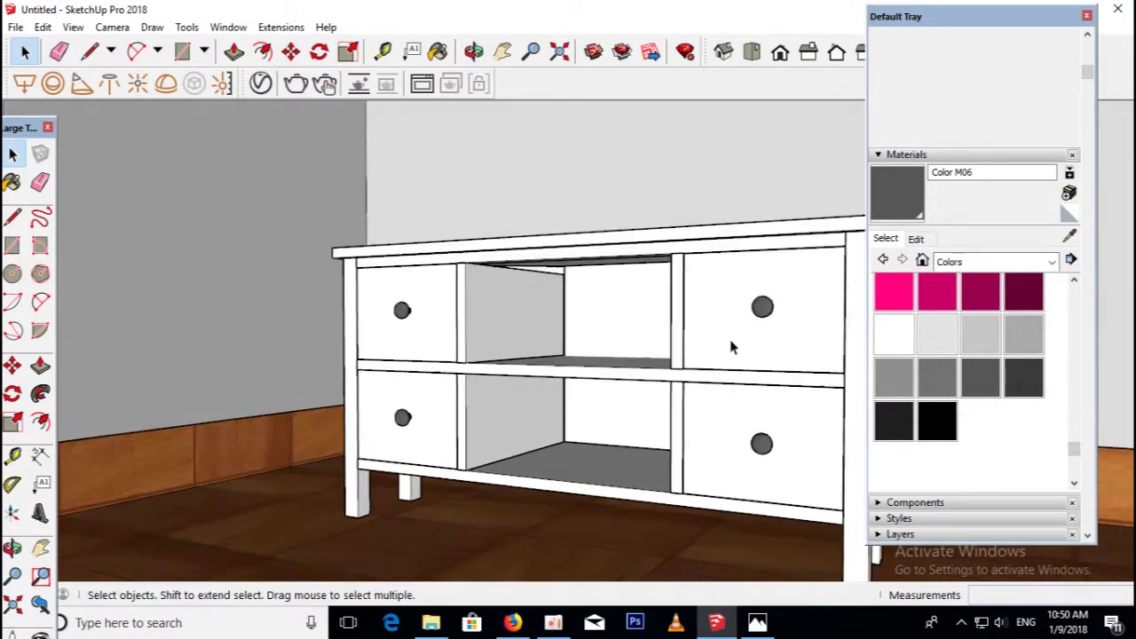
Check the reference photo, then select the middle bay's back panel.
click(756, 626)
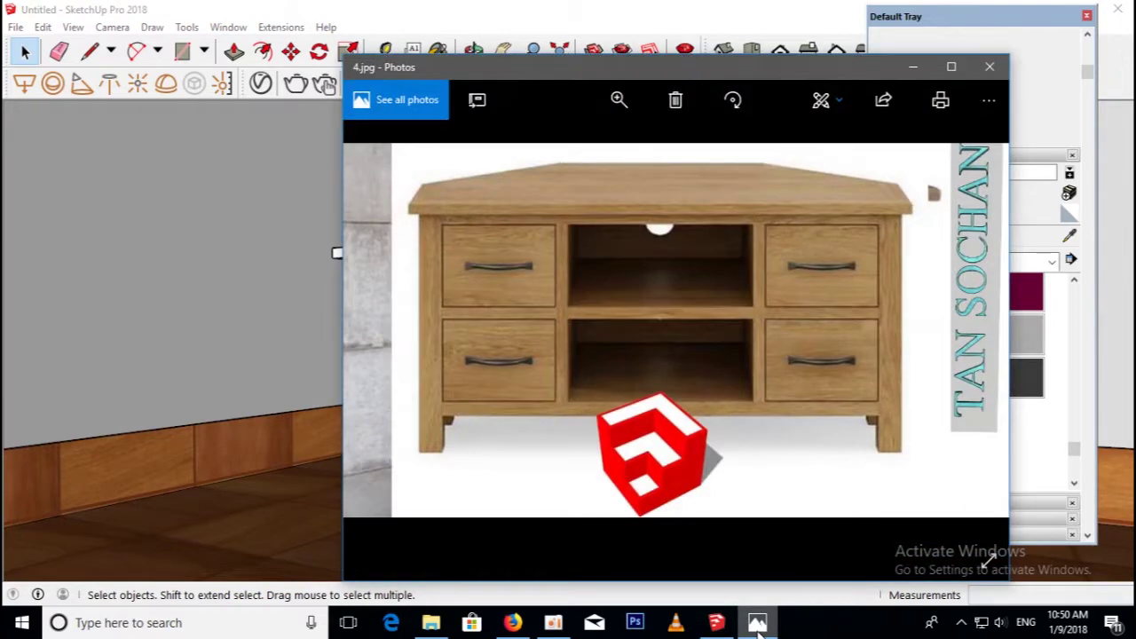
click(759, 626)
middle_drag(530, 421, 702, 399)
scroll(575, 325, up, 2)
scroll(574, 344, up, 1)
click(574, 343)
middle_drag(574, 343, 577, 370)
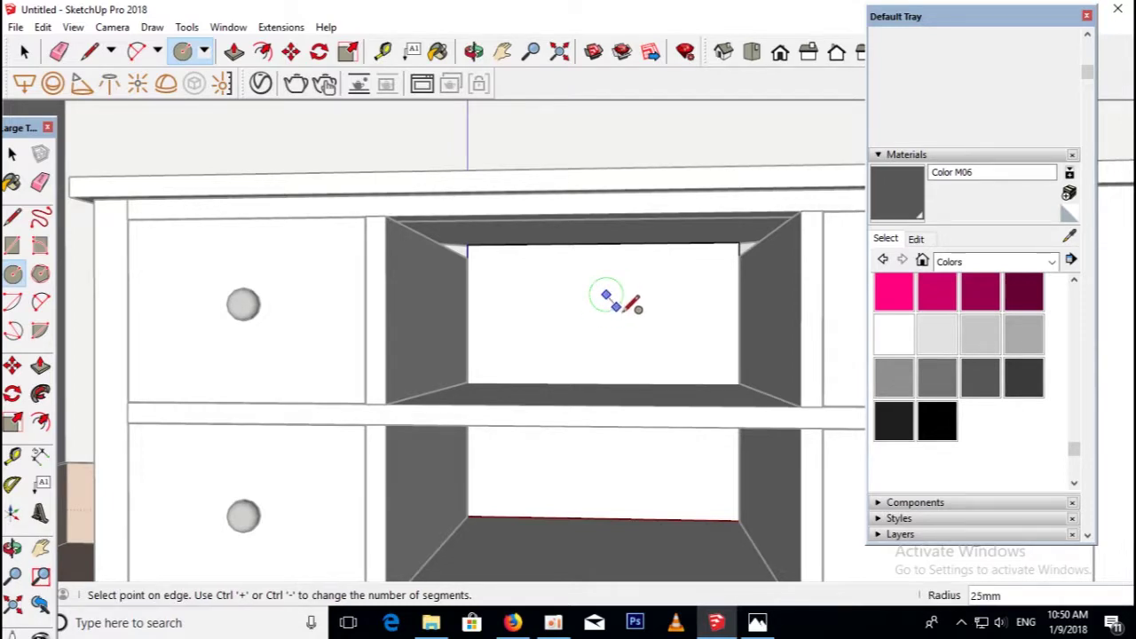
Push the 25mm-radius circle through the upper middle back panel as a cable hole.
mouse_move(631, 306)
middle_down()
mouse_move(609, 345)
mouse_move(618, 351)
middle_up()
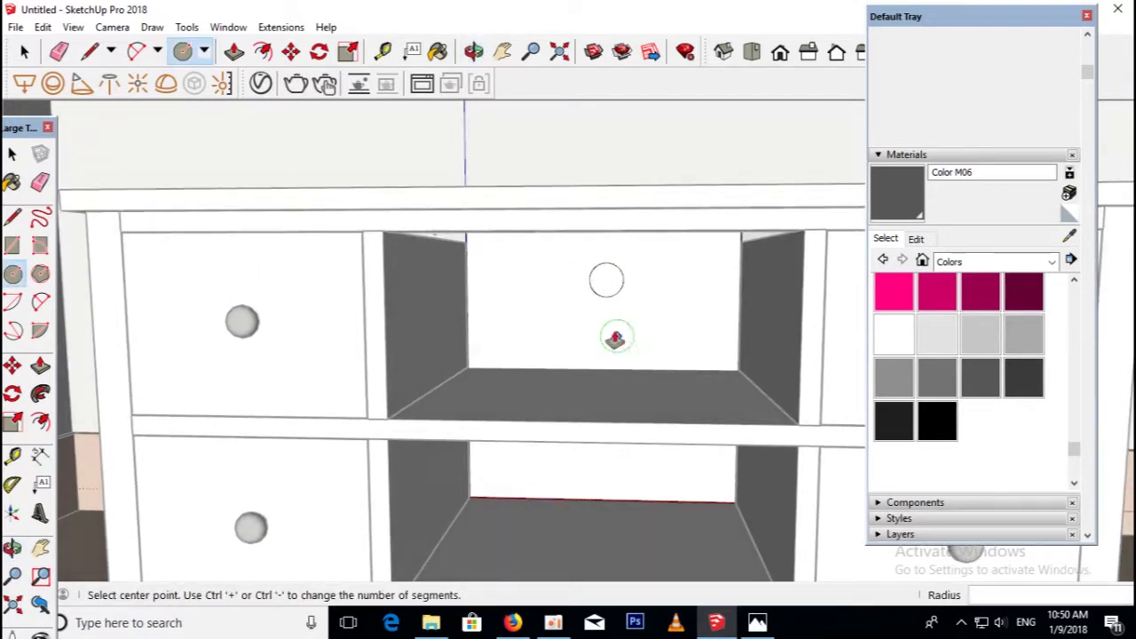
key(p)
mouse_move(616, 281)
middle_down()
mouse_move(633, 272)
mouse_move(487, 441)
mouse_move(693, 213)
mouse_move(685, 233)
mouse_move(567, 147)
mouse_move(289, 134)
mouse_move(733, 328)
mouse_move(307, 330)
mouse_move(753, 236)
mouse_move(467, 398)
mouse_move(570, 399)
middle_up()
Switch to the Front view and return to the Select tool.
key(f)
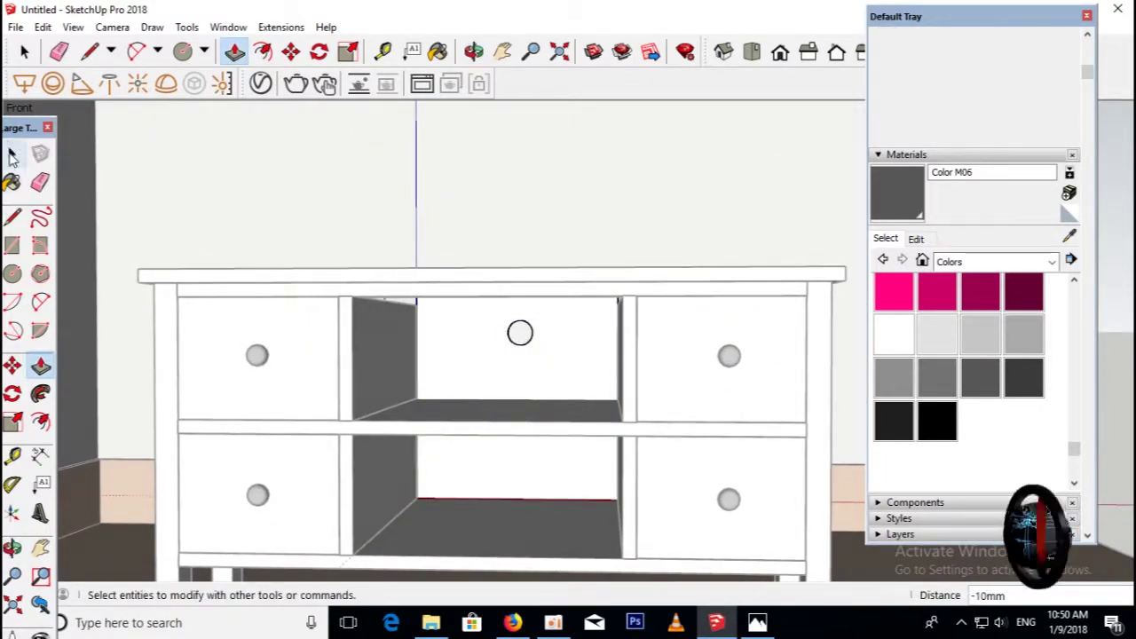
click(12, 156)
scroll(636, 352, down, 3)
scroll(636, 352, down, 3)
scroll(684, 421, up, 3)
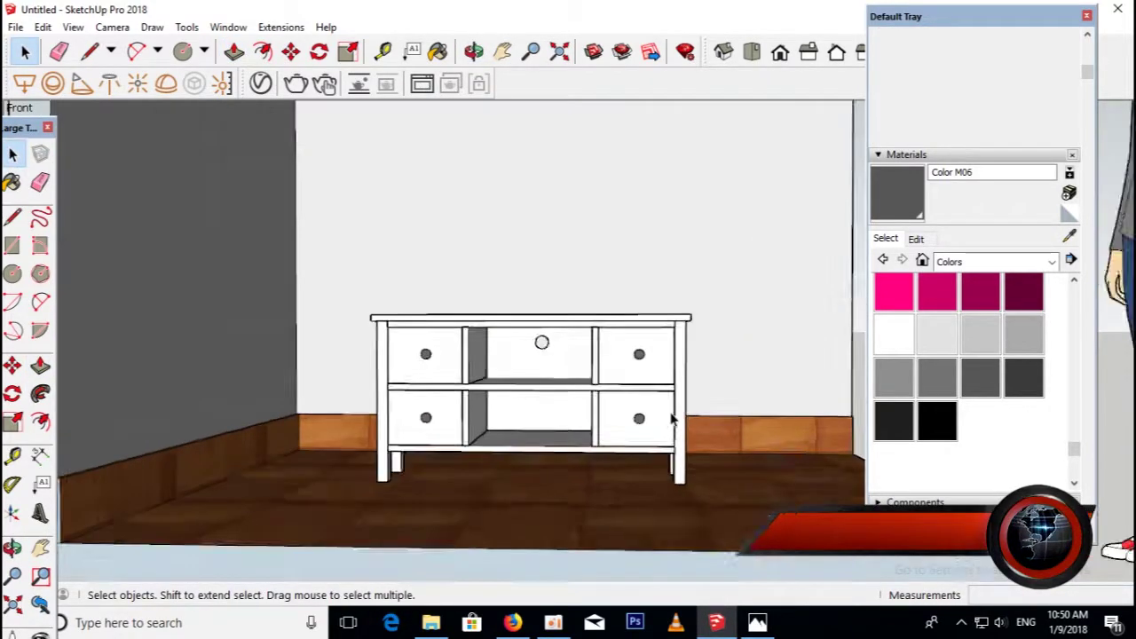
scroll(684, 421, up, 2)
click(757, 622)
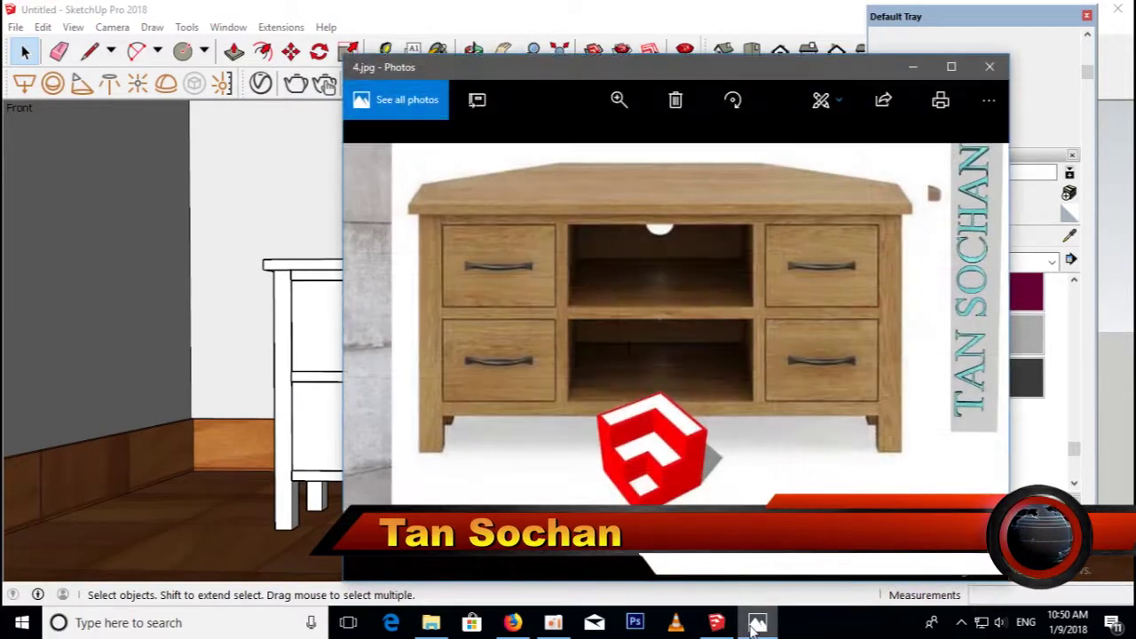
click(753, 626)
mouse_move(624, 418)
middle_down()
mouse_move(520, 426)
mouse_move(568, 368)
middle_up()
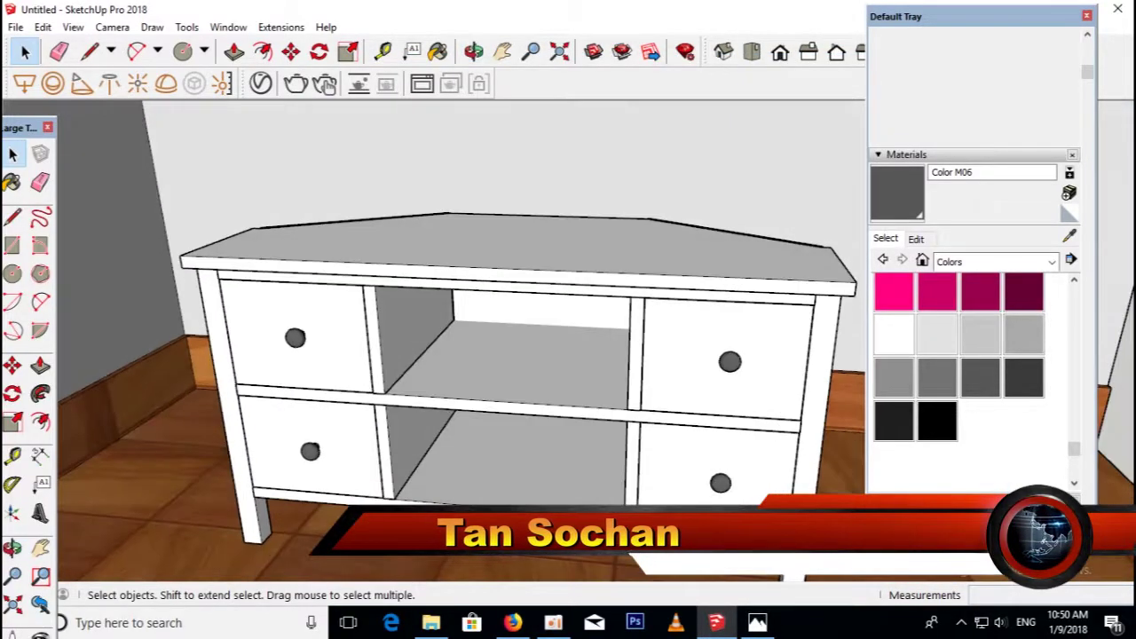
click(757, 622)
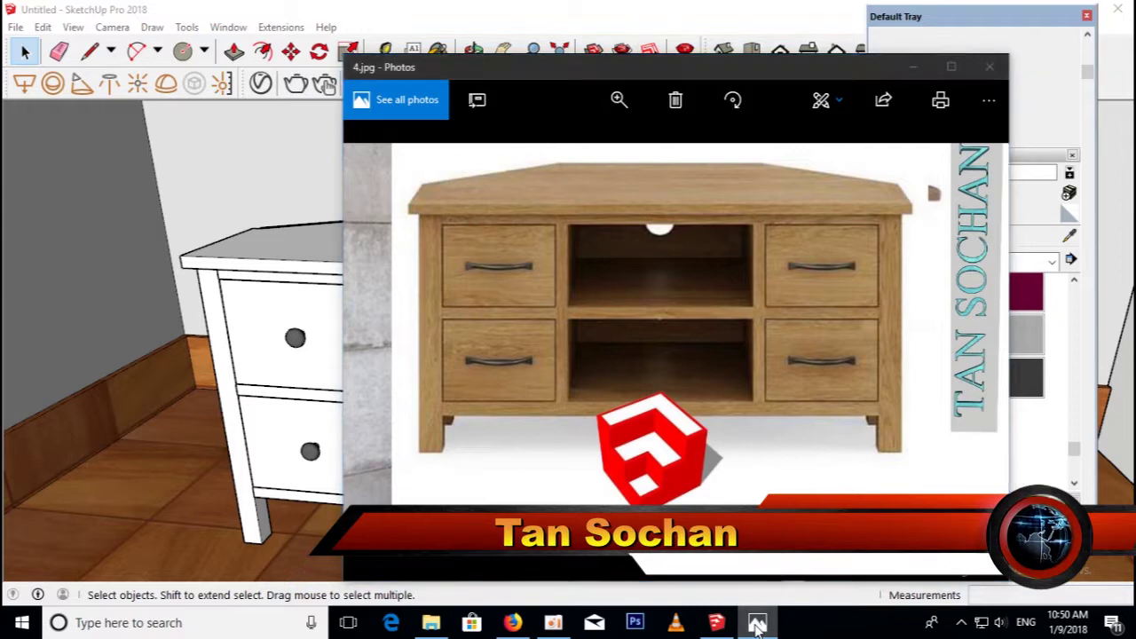
click(757, 622)
click(891, 291)
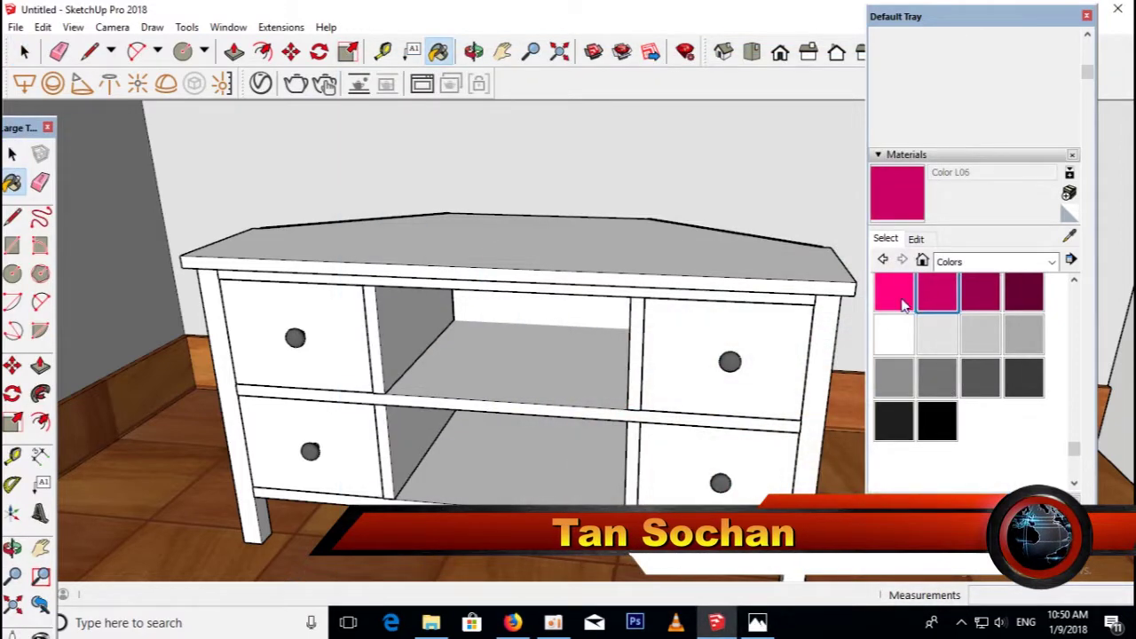
Paint the right upper drawer, middle and bottom shelves, left partition and top pink.
click(744, 359)
click(508, 371)
click(499, 457)
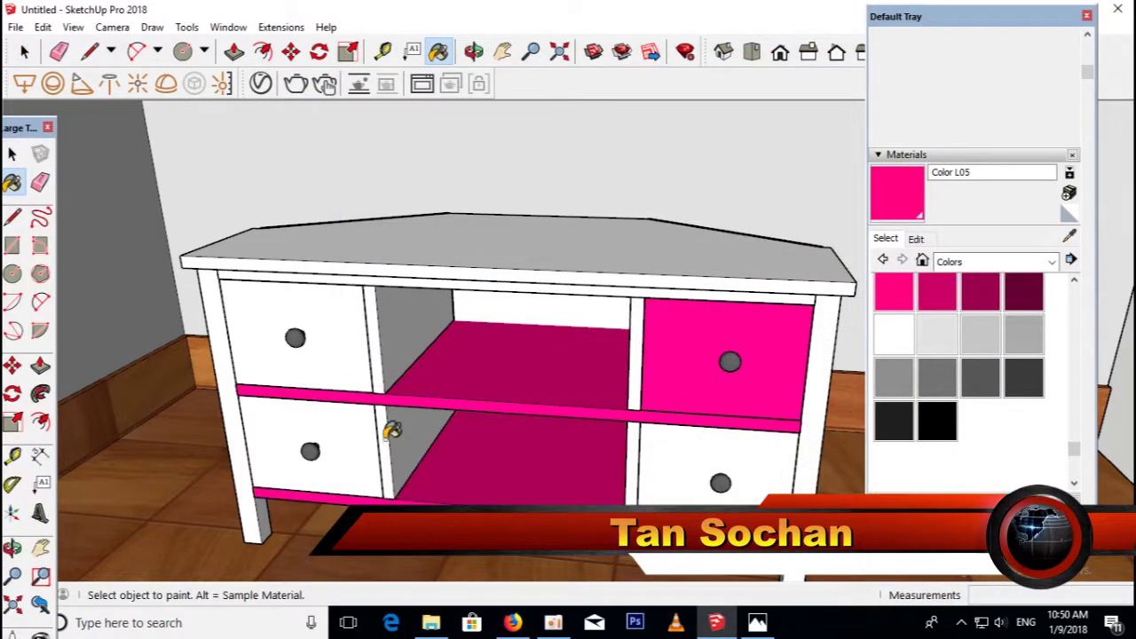
click(441, 356)
click(650, 279)
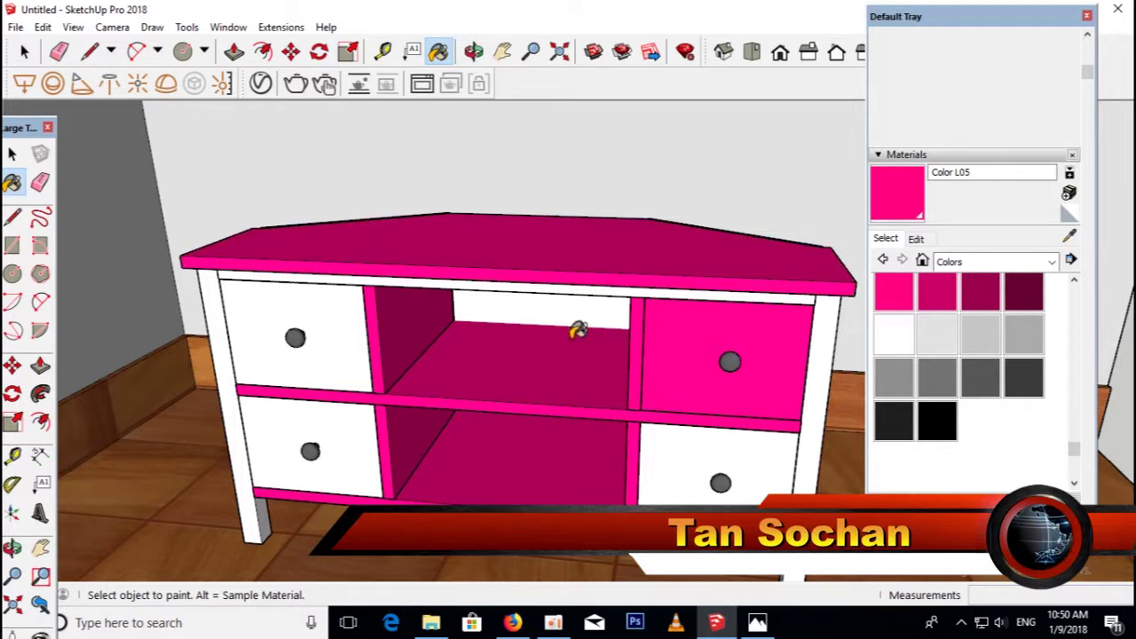
Paint the left upper drawer, back panels and both lower drawers pink.
middle_drag(578, 328, 451, 268)
click(366, 330)
click(494, 323)
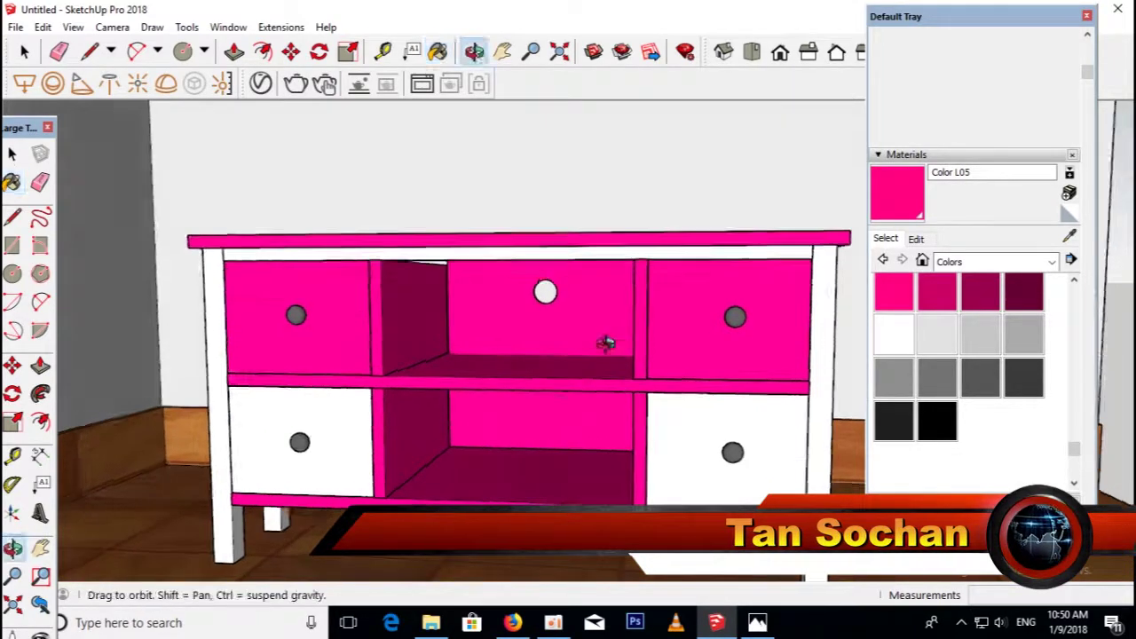
middle_drag(609, 338, 639, 223)
click(301, 400)
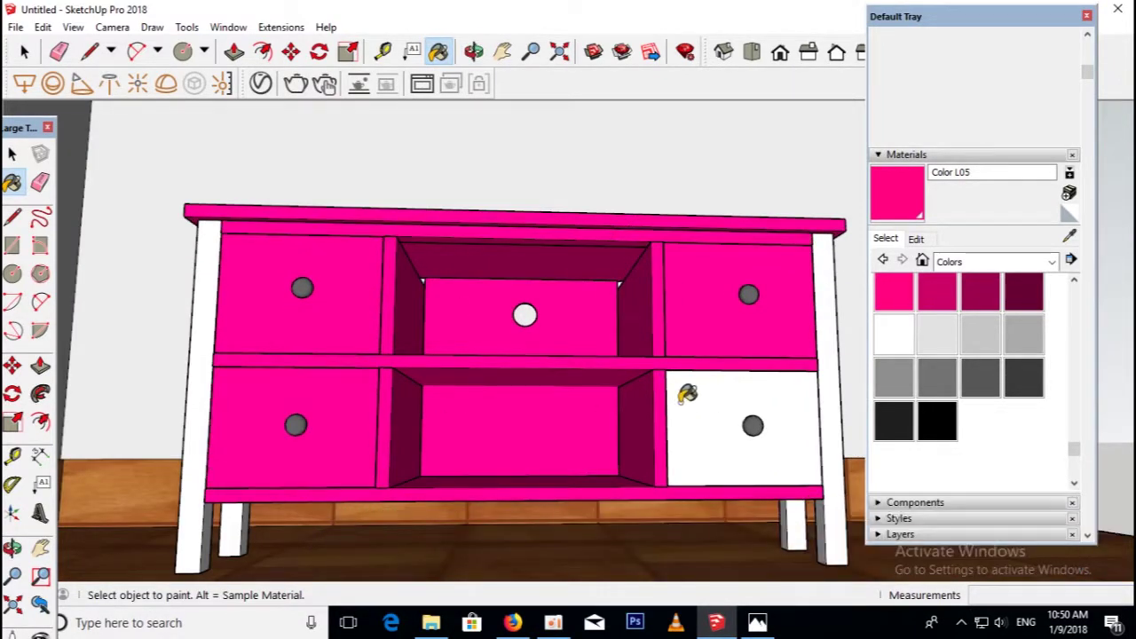
click(688, 395)
Paint the right front leg, both side panels and the back-right strip pink.
middle_drag(692, 314, 652, 351)
click(825, 273)
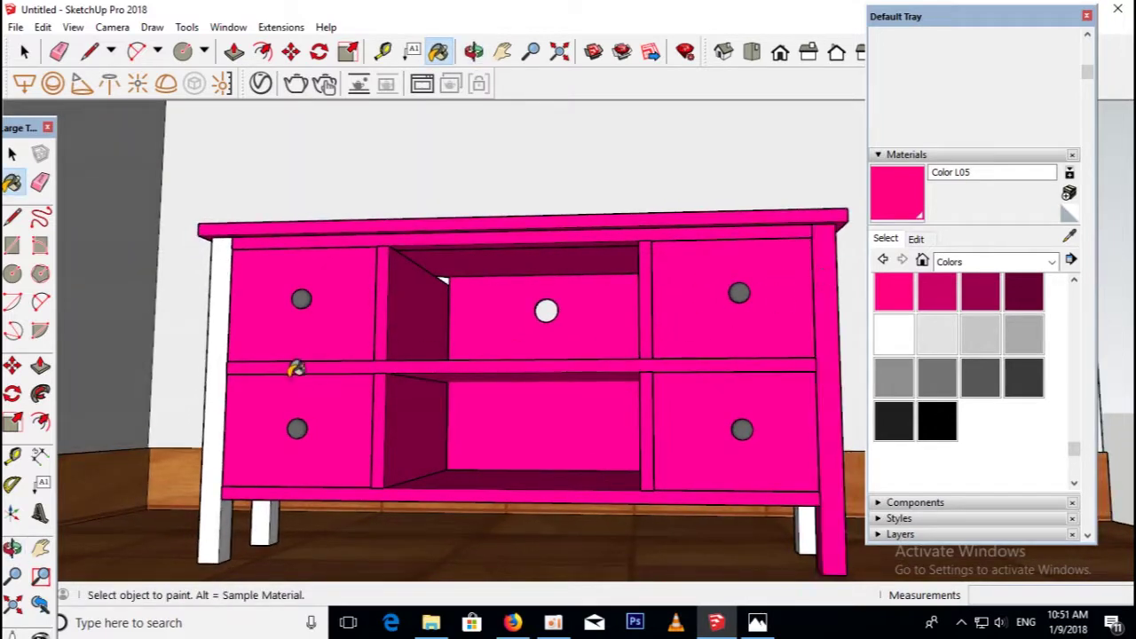
click(228, 328)
middle_drag(229, 329, 574, 387)
click(788, 307)
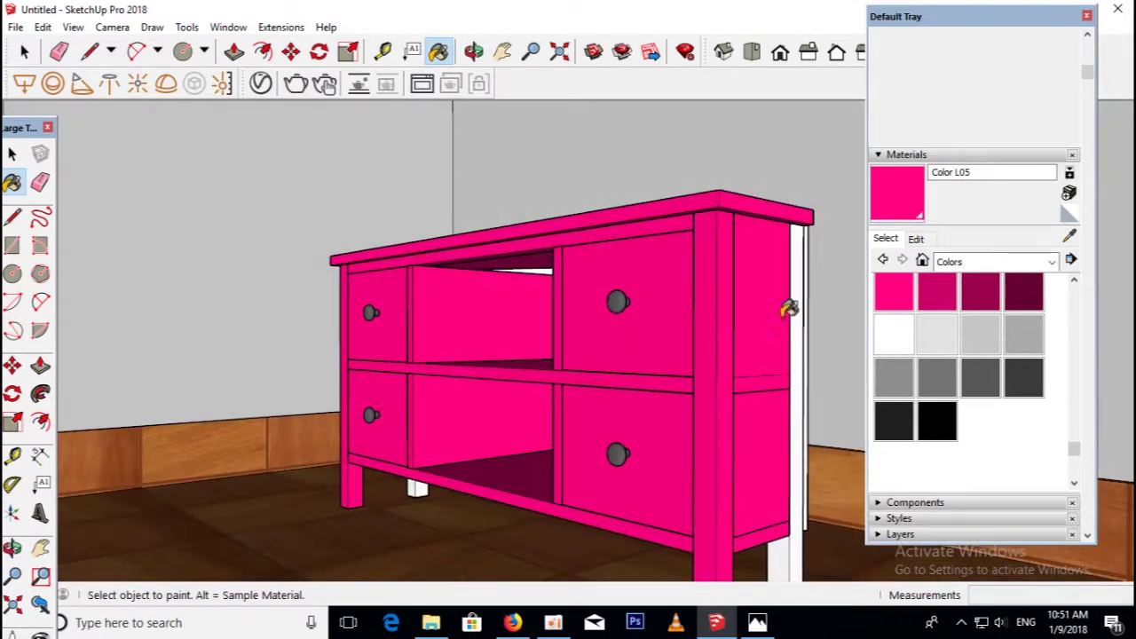
click(801, 269)
Orbit around the pink stand to check coverage, then open the material's Edit options.
middle_drag(802, 269, 461, 317)
scroll(469, 468, up, 3)
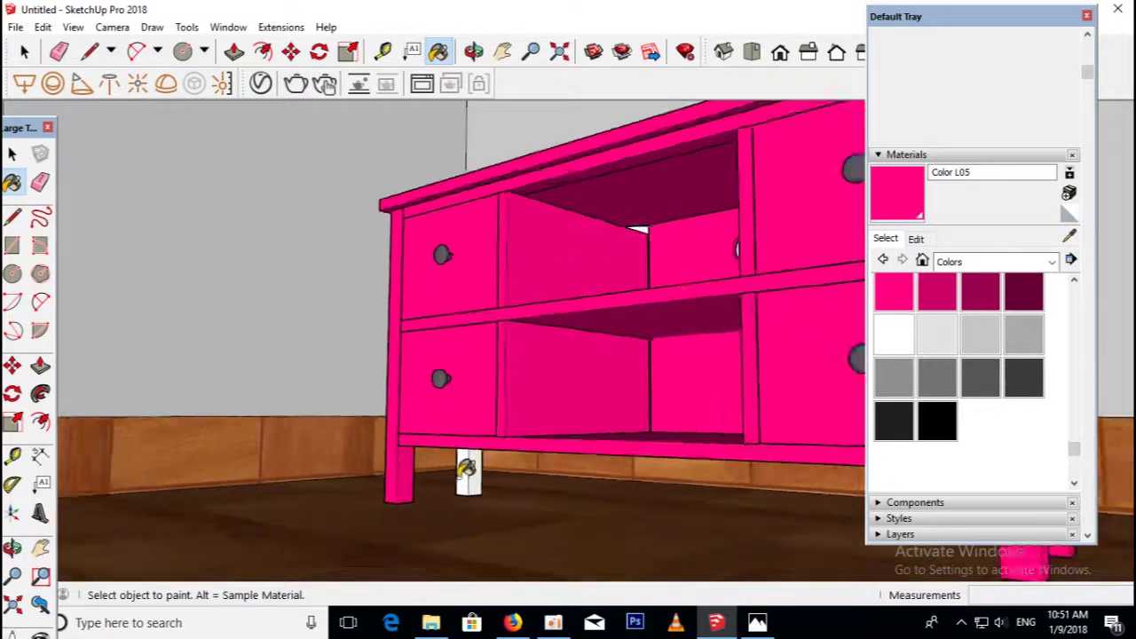
middle_drag(482, 469, 541, 459)
scroll(540, 459, down, 3)
mouse_move(568, 349)
middle_down()
mouse_move(514, 320)
mouse_move(578, 375)
mouse_move(672, 393)
middle_up()
scroll(547, 228, up, 5)
mouse_move(547, 228)
middle_down()
mouse_move(609, 320)
mouse_move(432, 268)
middle_up()
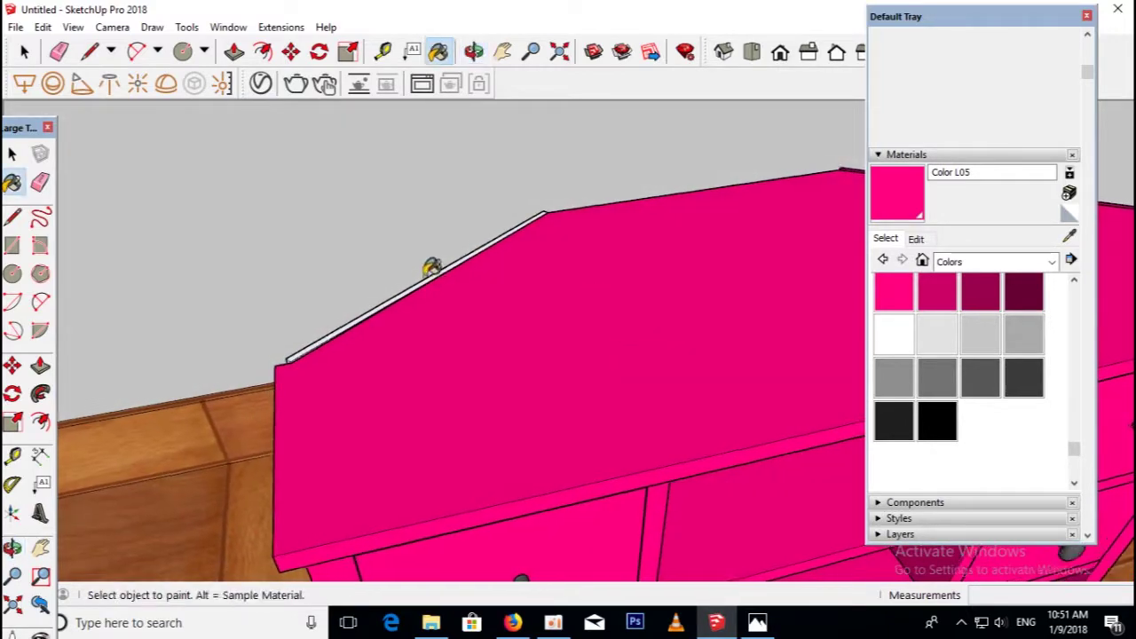
scroll(427, 273, down, 3)
scroll(470, 292, down, 2)
mouse_move(474, 274)
middle_down()
mouse_move(742, 304)
mouse_move(771, 235)
mouse_move(748, 368)
mouse_move(718, 322)
middle_up()
scroll(724, 346, up, 3)
scroll(728, 364, down, 2)
middle_drag(727, 363, 547, 352)
scroll(616, 352, down, 2)
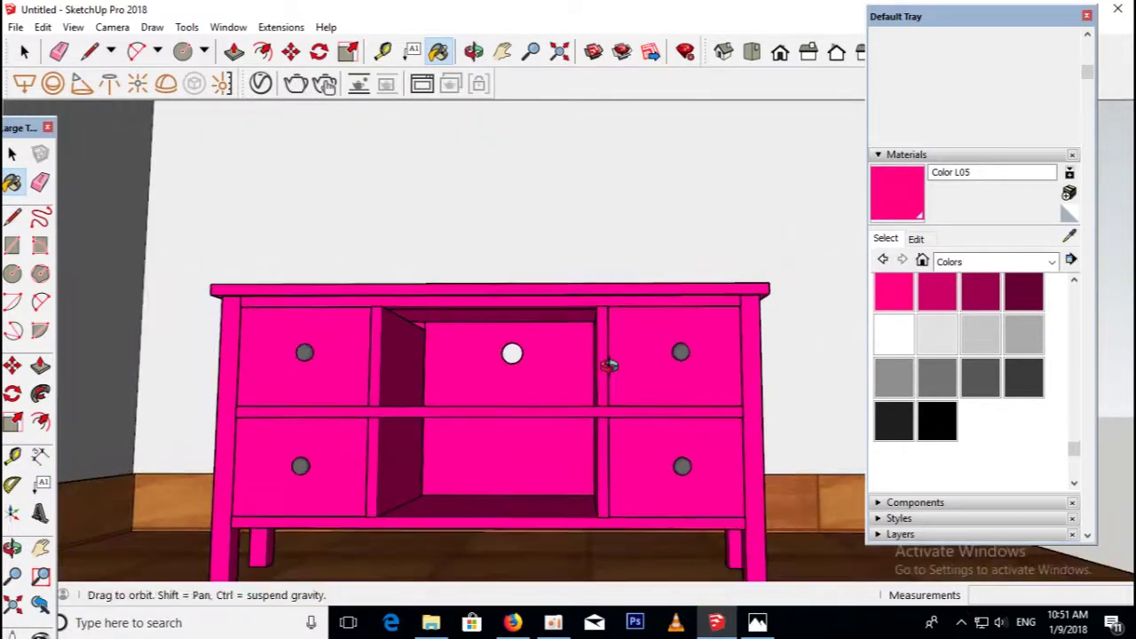
mouse_move(466, 385)
middle_down()
mouse_move(535, 386)
mouse_move(469, 355)
middle_up()
scroll(469, 355, up, 2)
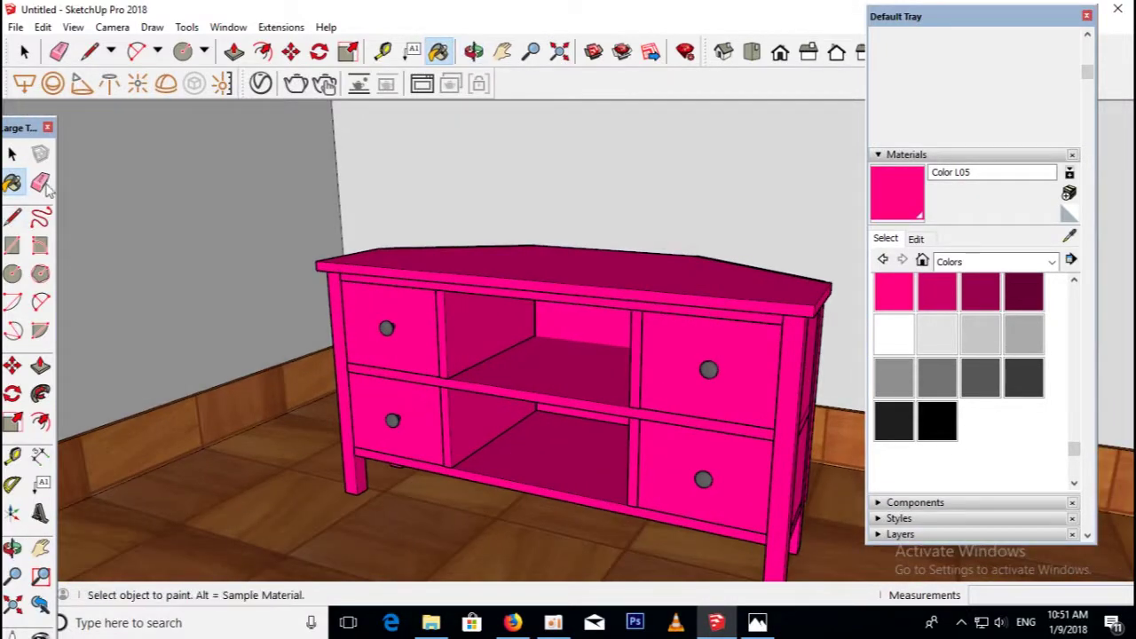
middle_drag(318, 269, 527, 376)
scroll(591, 380, down, 2)
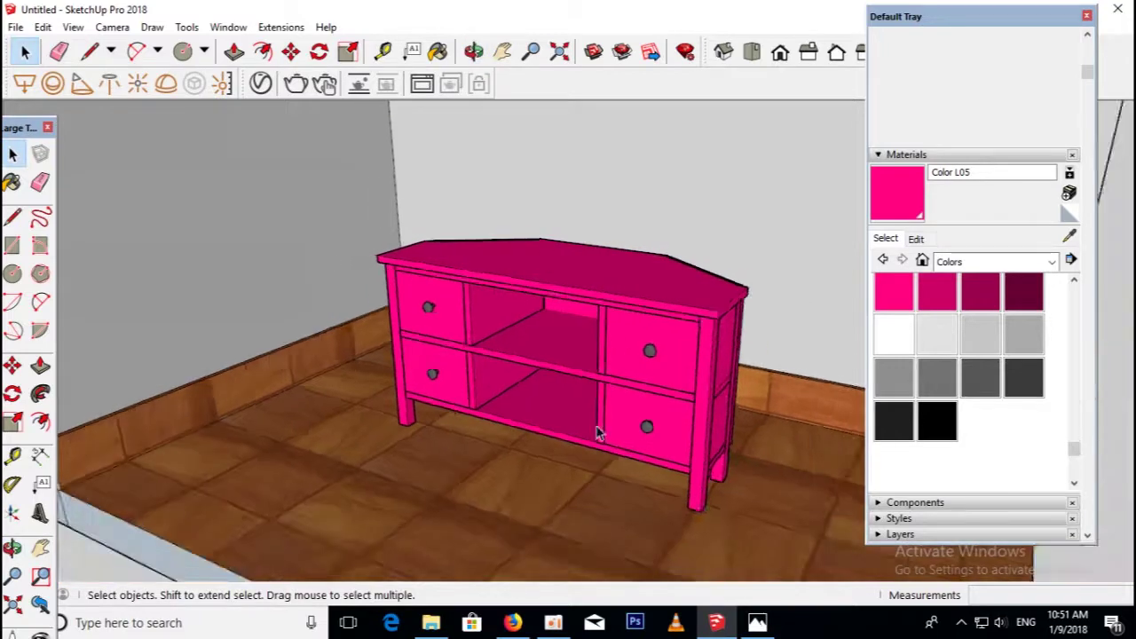
scroll(591, 379, up, 3)
click(916, 240)
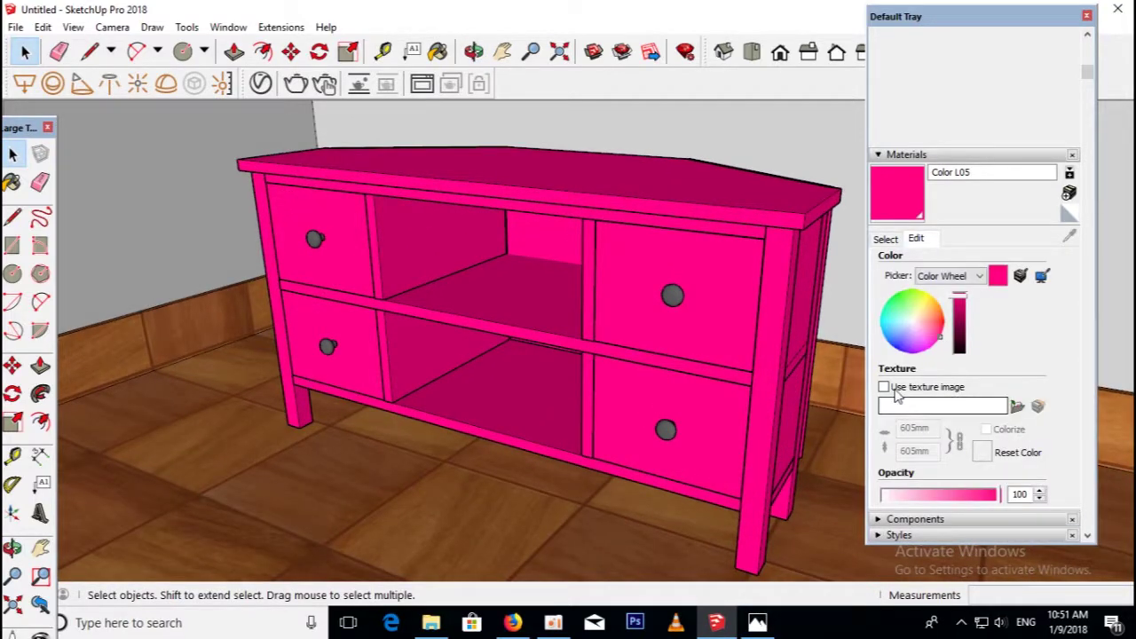
Use wood_texture3181.jpg as the material's texture image.
click(895, 389)
scroll(963, 302, down, 5)
scroll(963, 302, down, 5)
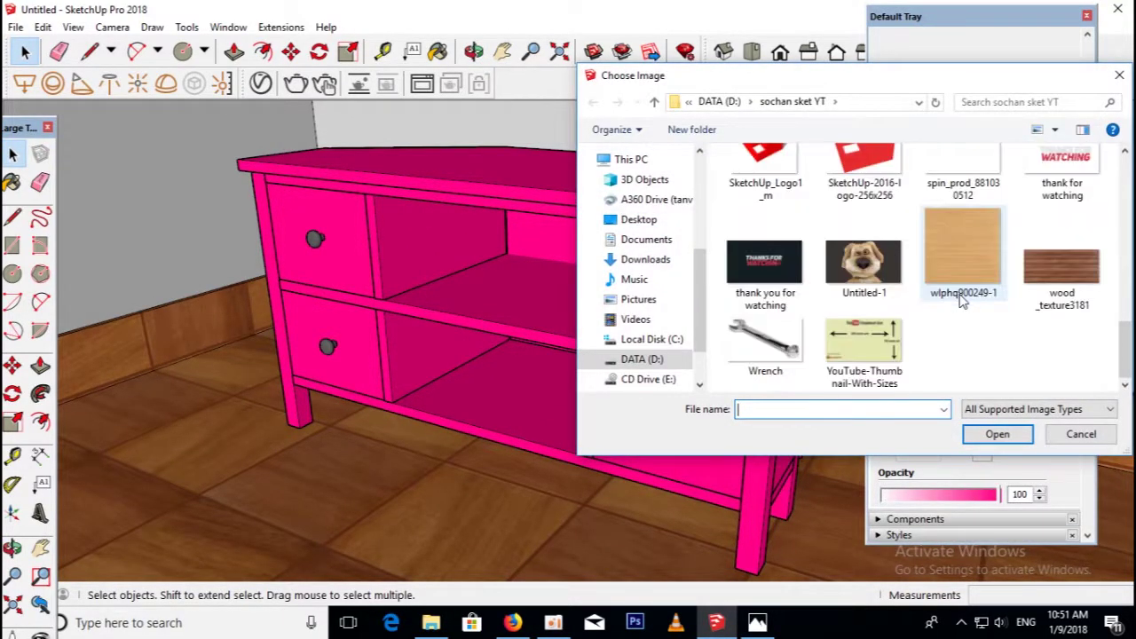
click(1058, 300)
click(998, 434)
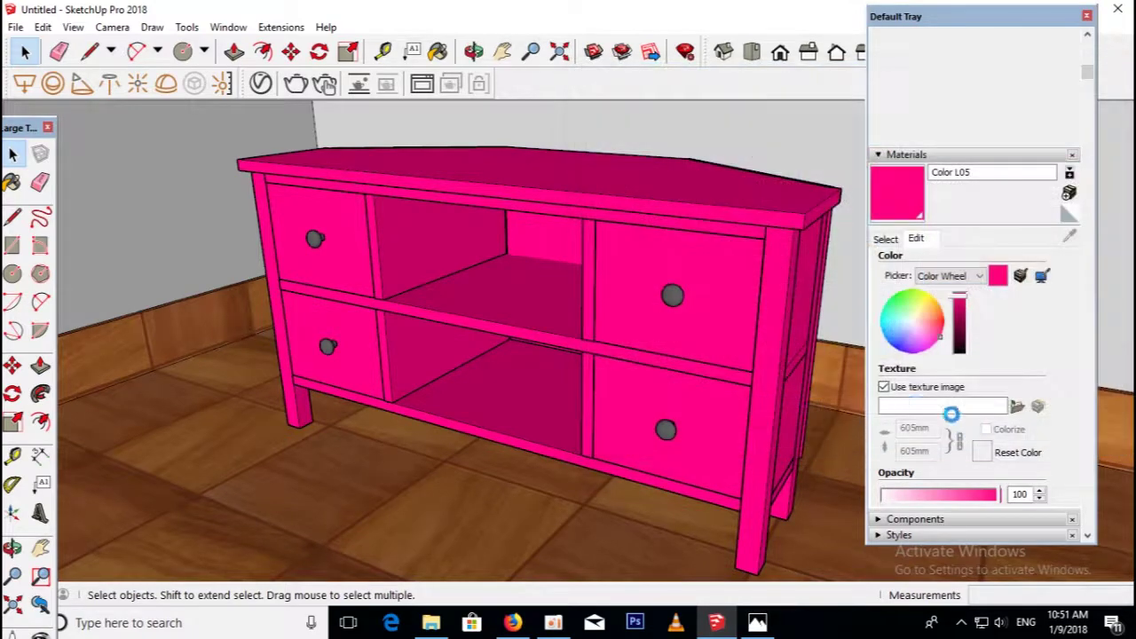
mouse_move(539, 259)
middle_down()
mouse_move(690, 292)
mouse_move(469, 281)
middle_up()
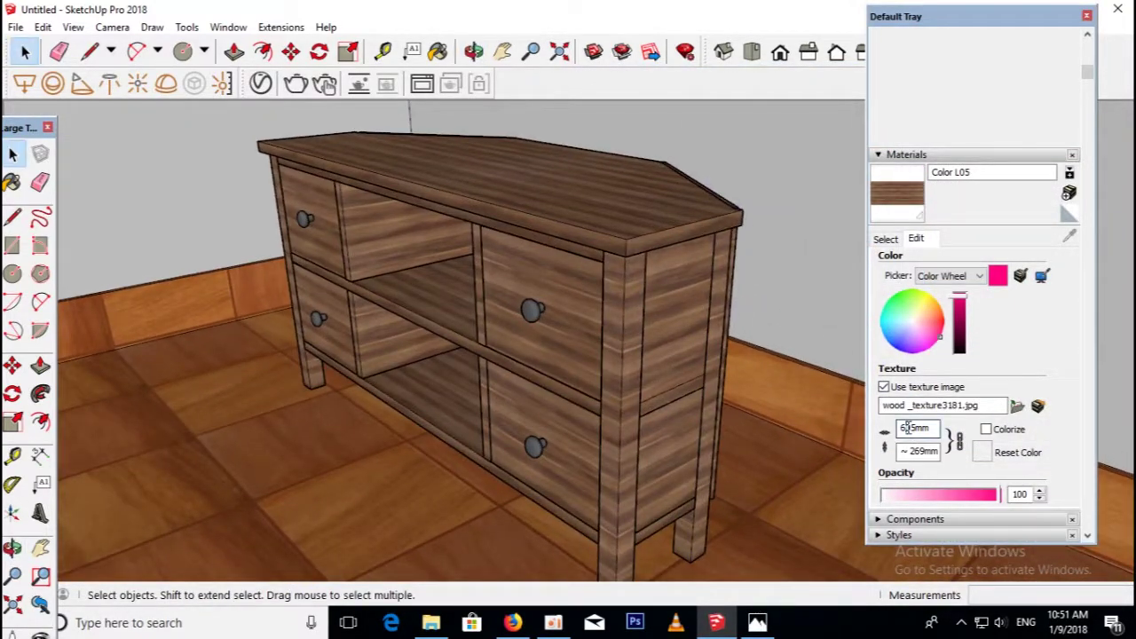
Set the texture width to 805mm.
key(BackSpace)
key(BackSpace)
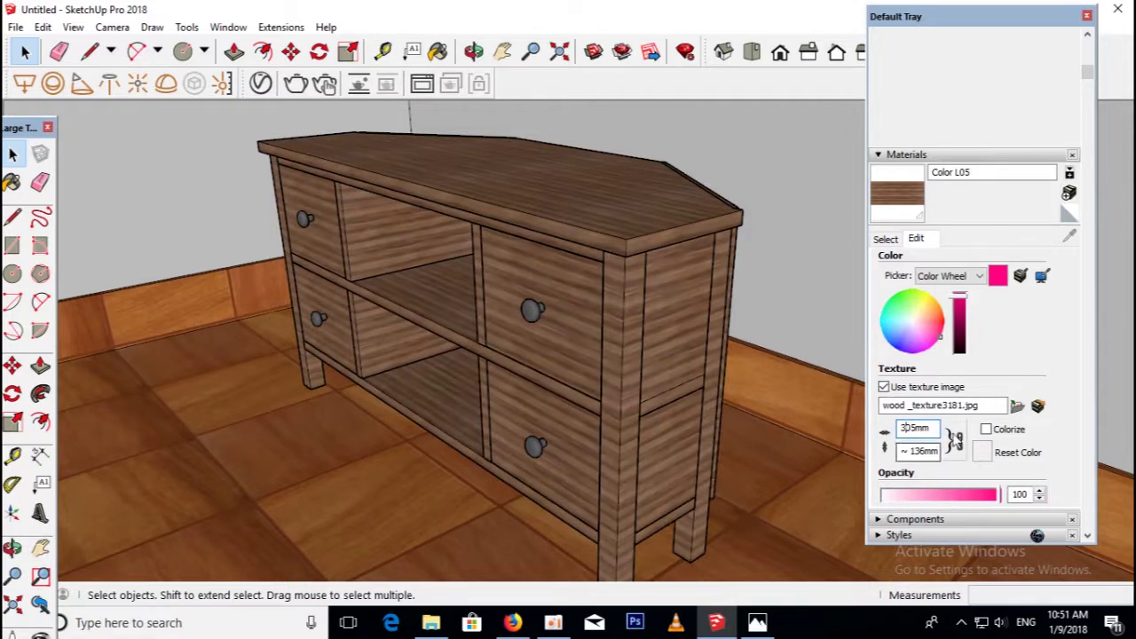
text(805)
key(Return)
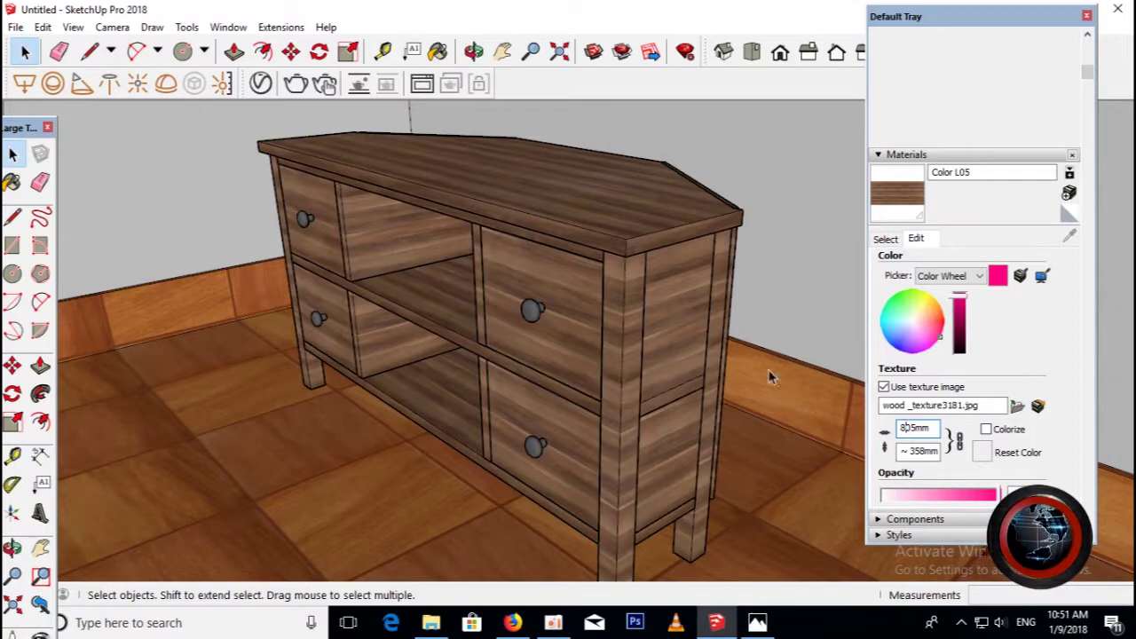
middle_drag(621, 382, 781, 382)
scroll(466, 441, down, 5)
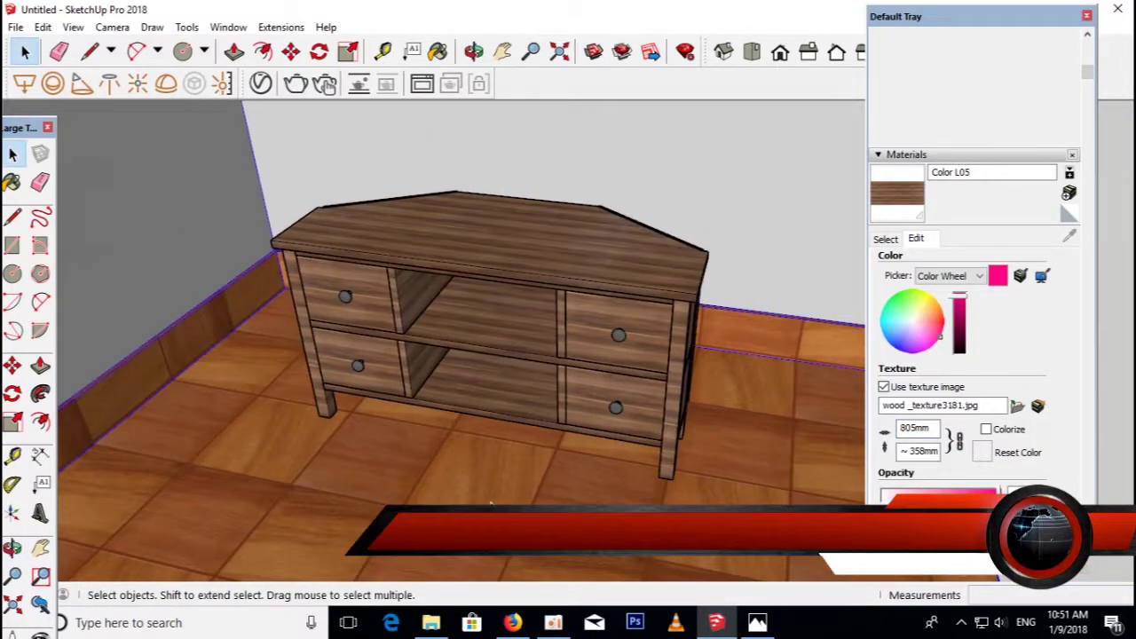
Zoom out over the room and deselect everything.
middle_drag(465, 441, 408, 435)
scroll(408, 435, up, 2)
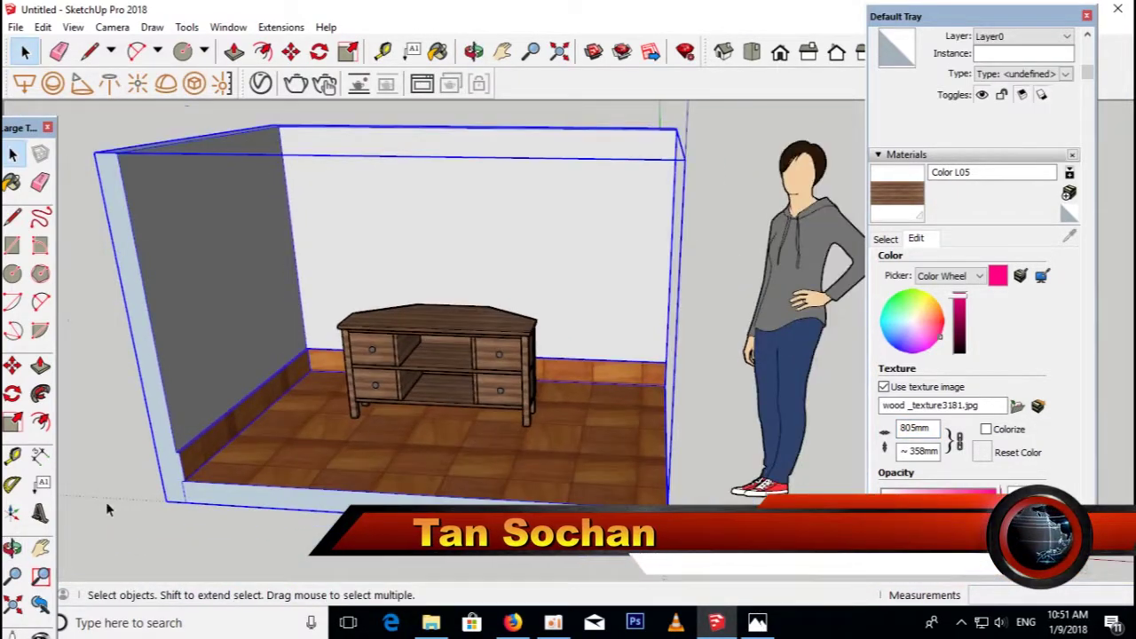
click(105, 502)
scroll(509, 302, up, 6)
scroll(508, 302, up, 2)
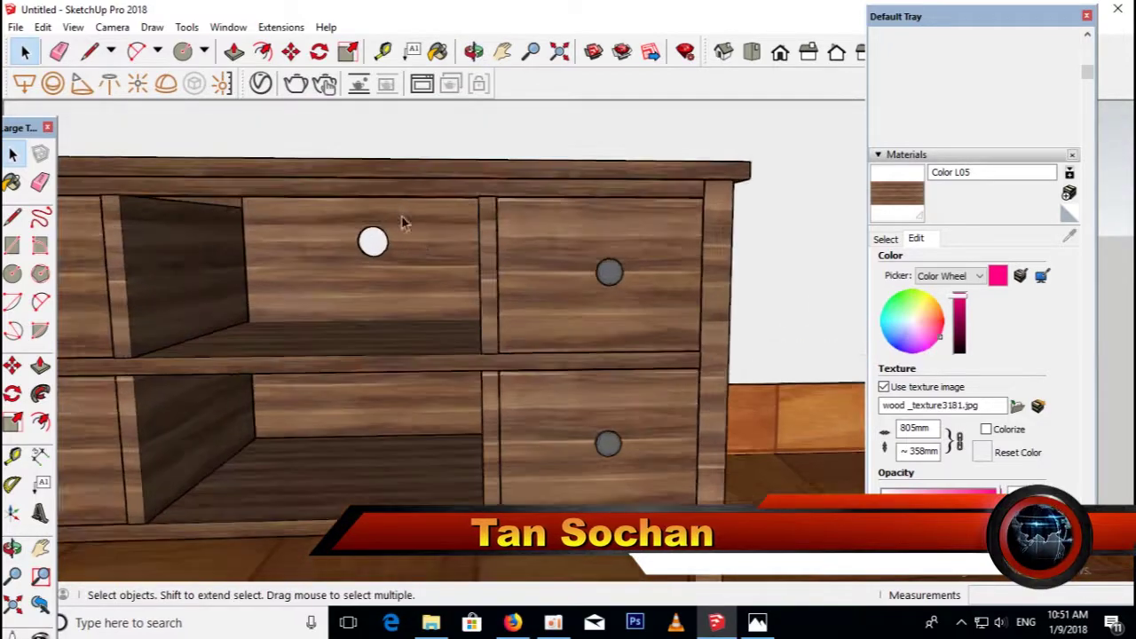
Orbit to an angled view of the stand and add it as Scene 1.
middle_drag(395, 207, 585, 228)
scroll(585, 229, down, 3)
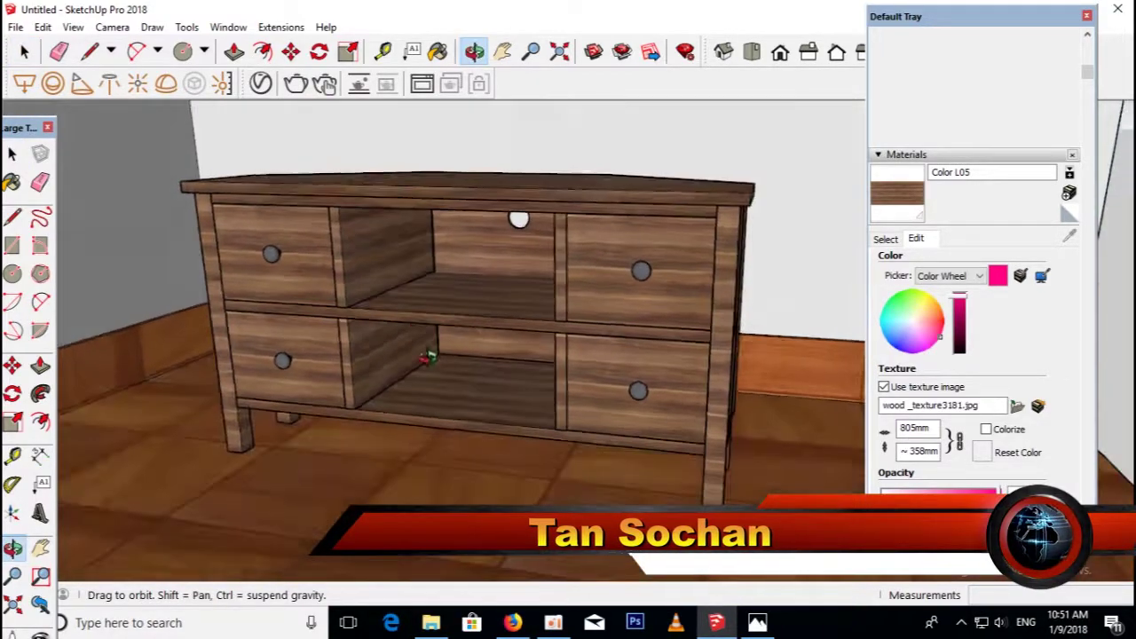
middle_drag(584, 229, 650, 278)
scroll(650, 278, up, 3)
scroll(649, 278, down, 2)
scroll(637, 272, up, 1)
scroll(637, 273, up, 1)
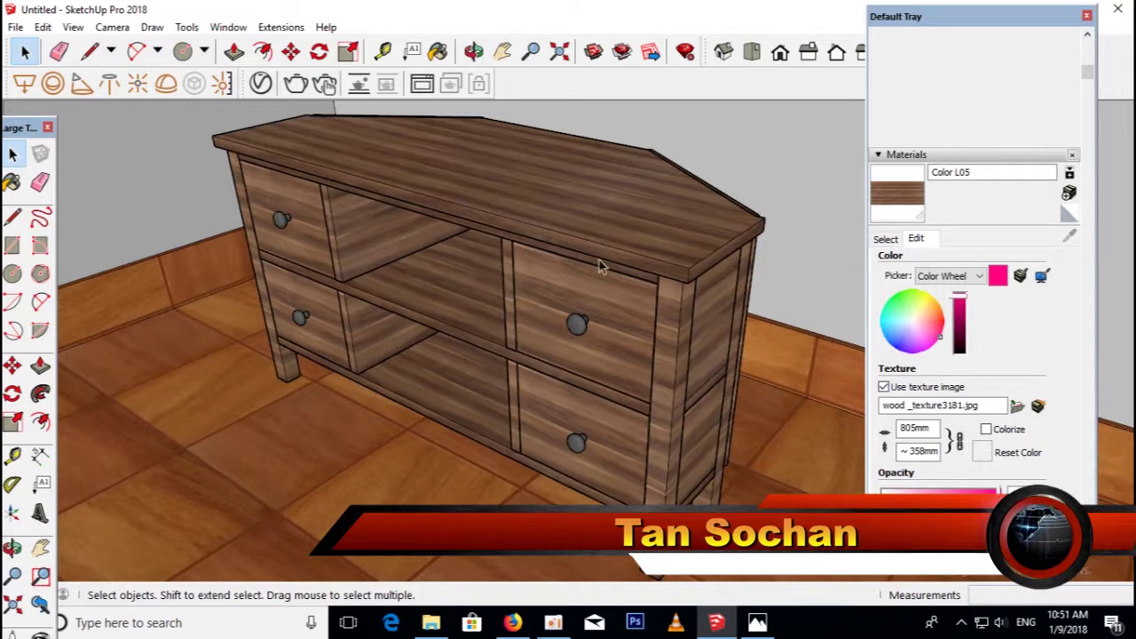
click(73, 26)
click(286, 311)
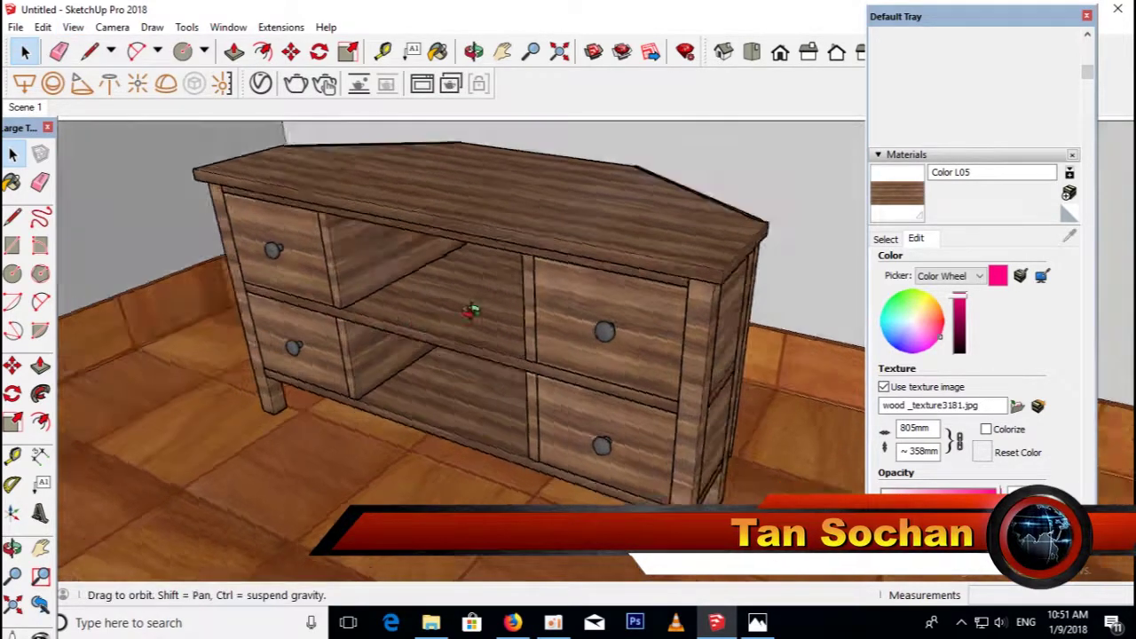
Save a frontal view of the stand as Scene 2.
mouse_move(474, 309)
middle_down()
mouse_move(639, 215)
mouse_move(411, 255)
middle_up()
right_click(35, 108)
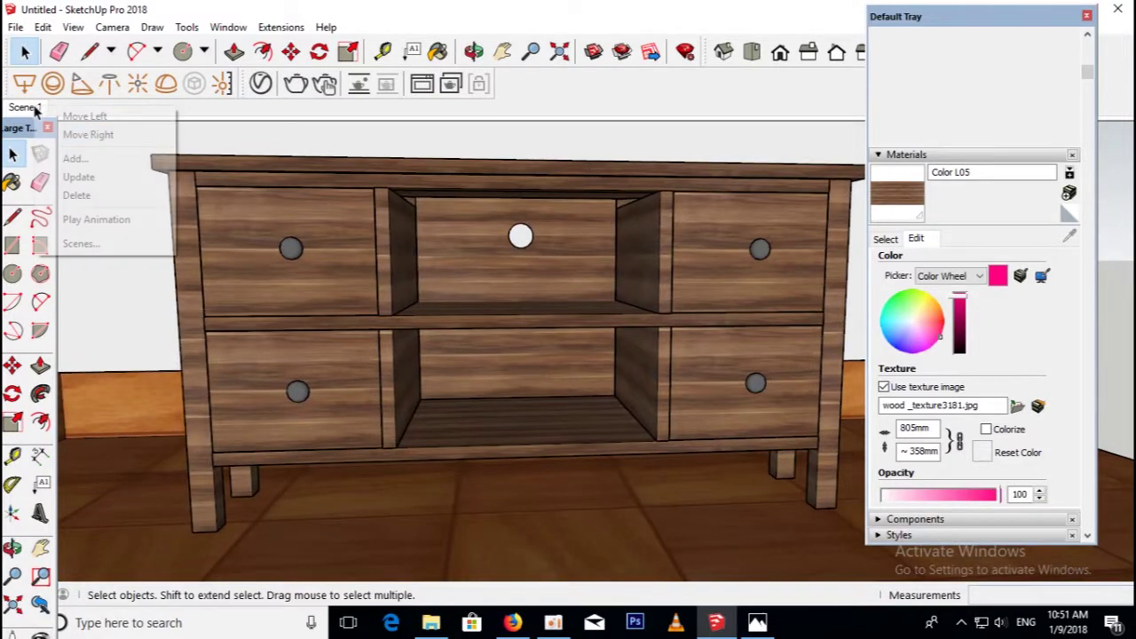
click(131, 160)
Paint the white left side panel with wood grain and save the angled view as Scene 3.
mouse_move(336, 204)
middle_down()
mouse_move(329, 222)
mouse_move(450, 326)
middle_up()
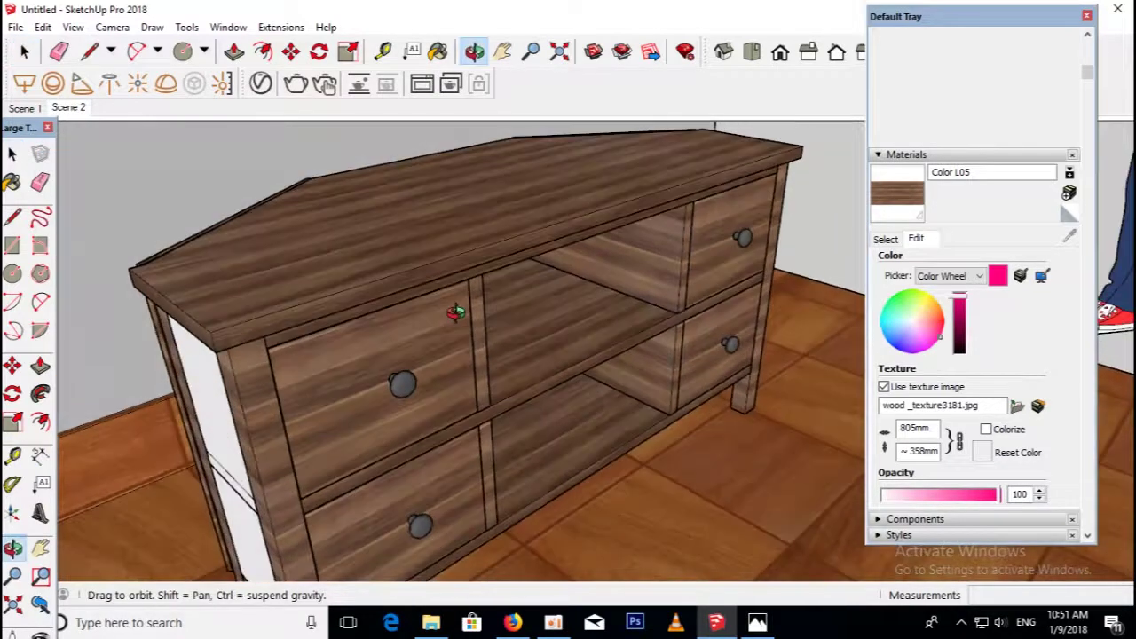
key(b)
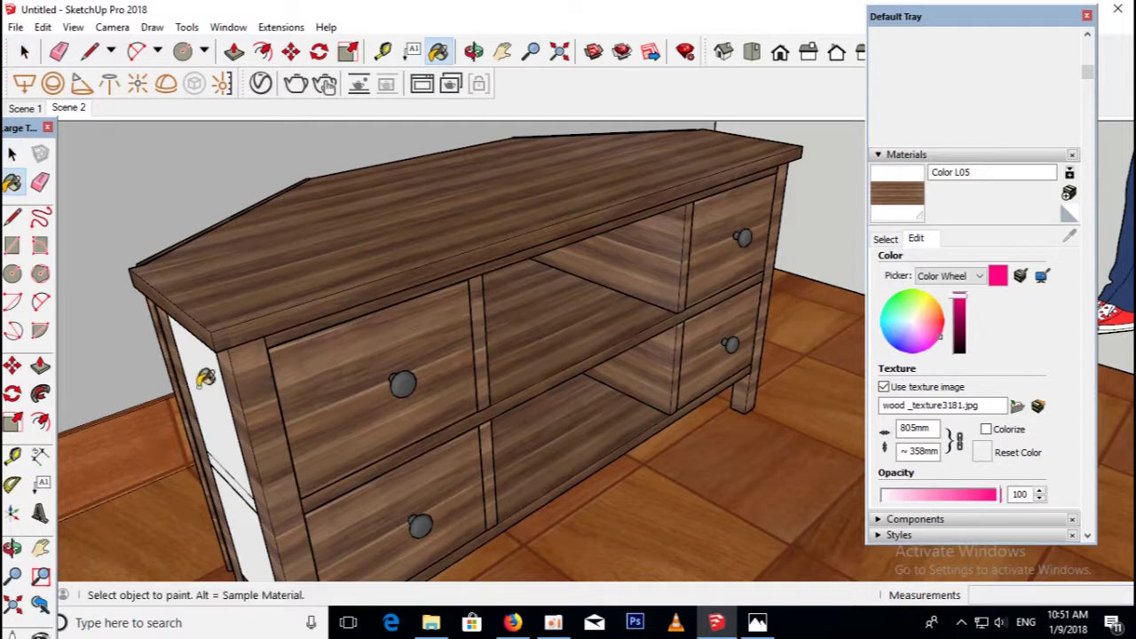
click(203, 381)
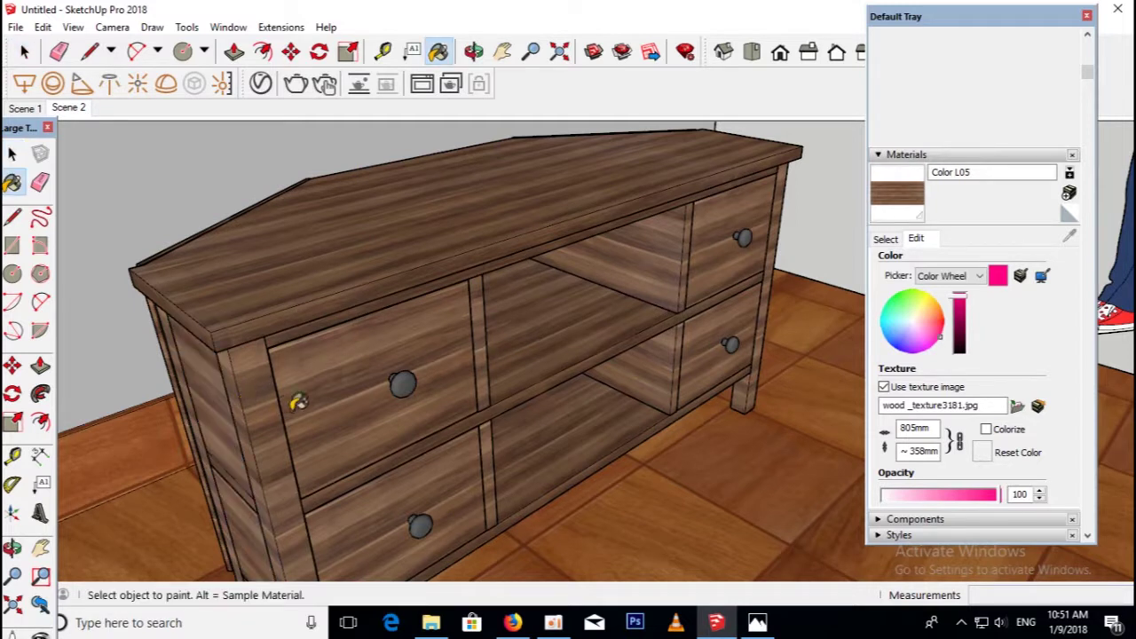
right_click(63, 117)
click(133, 167)
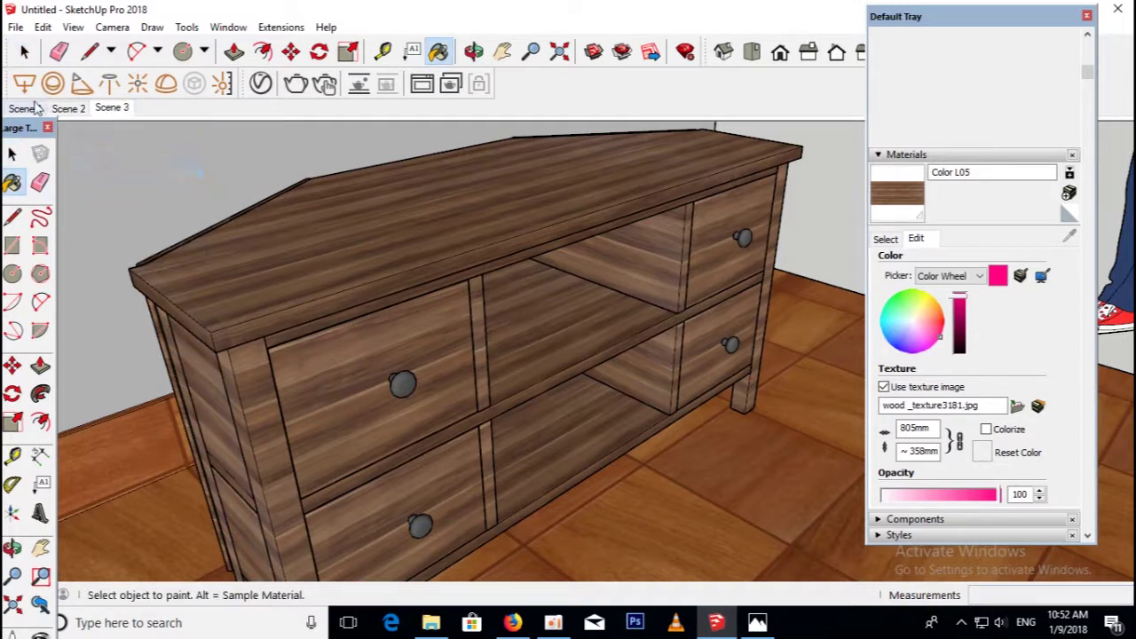
Play Scenes 1 to 3 as an animation.
click(26, 51)
right_click(104, 106)
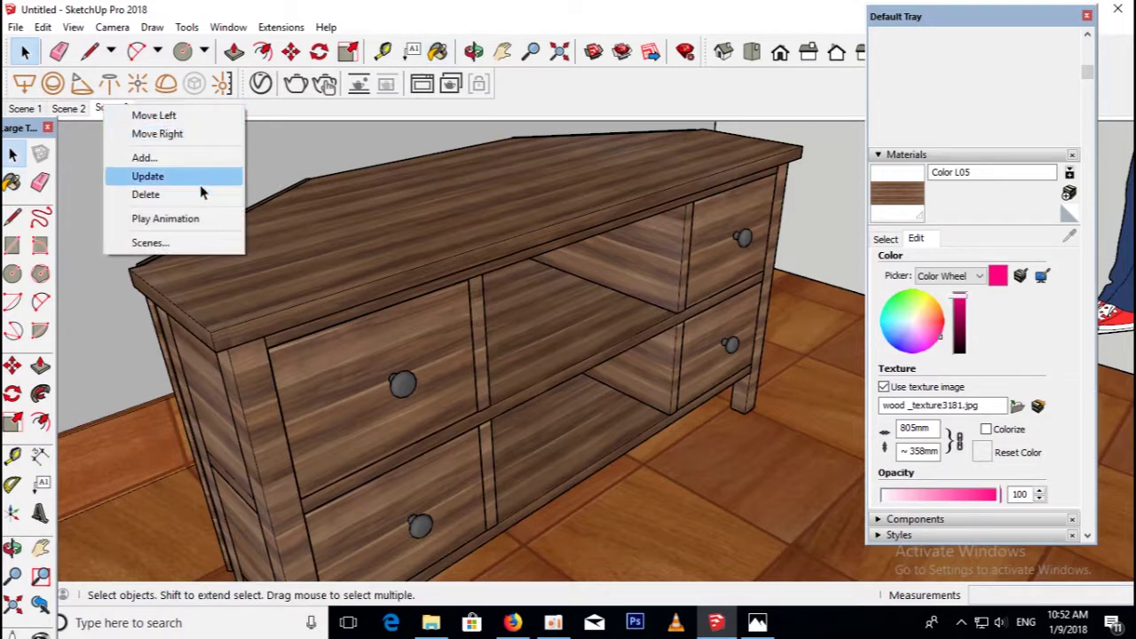
click(427, 8)
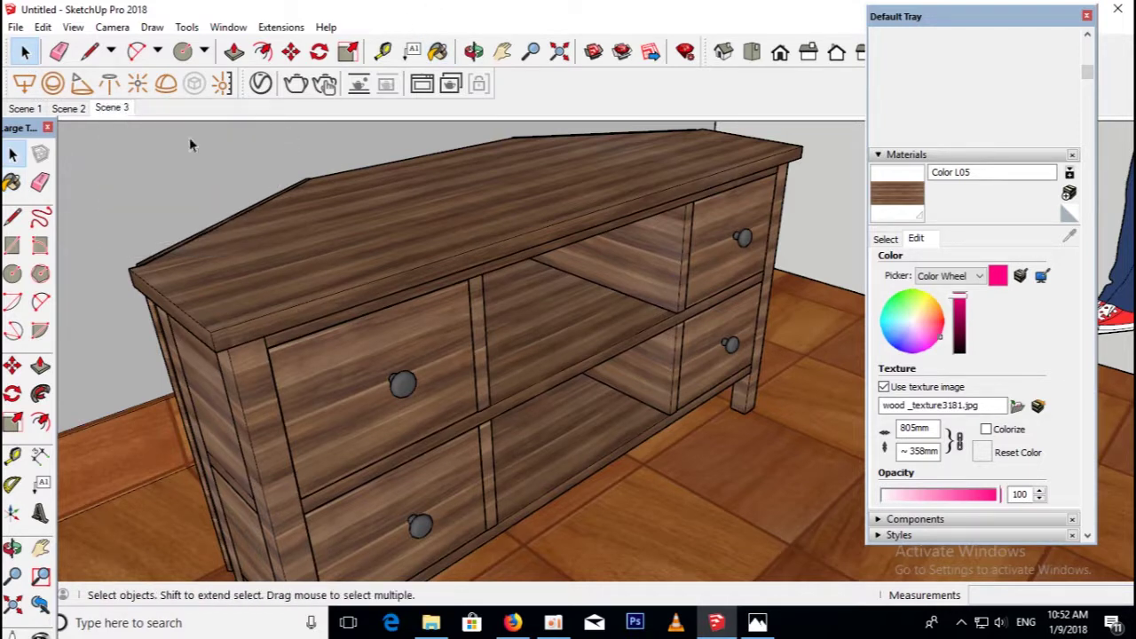
right_click(110, 110)
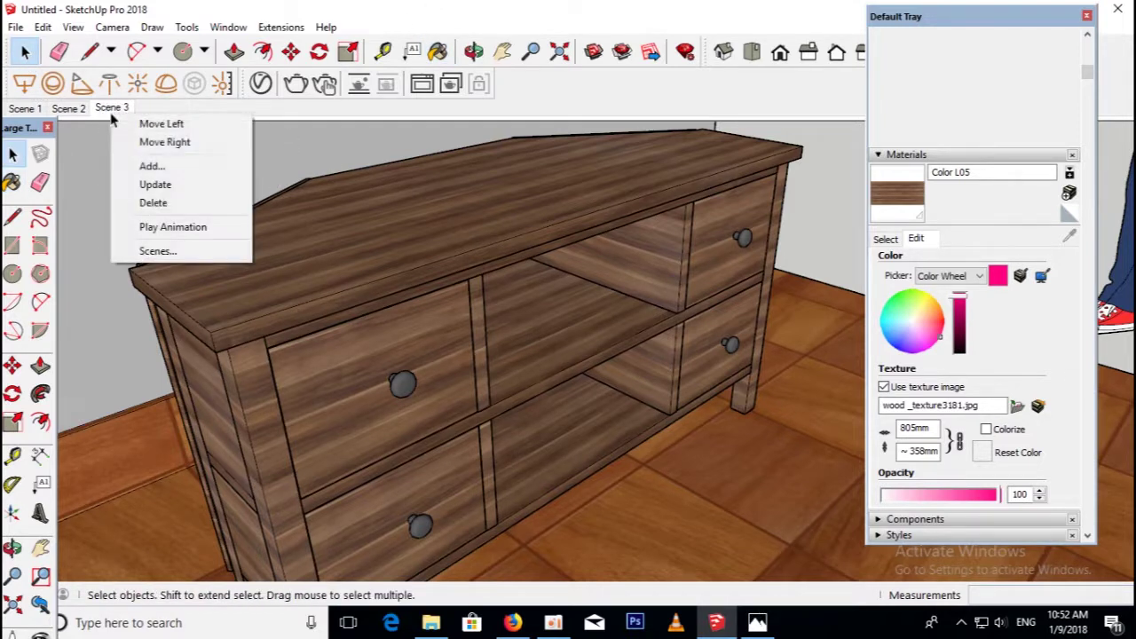
click(201, 227)
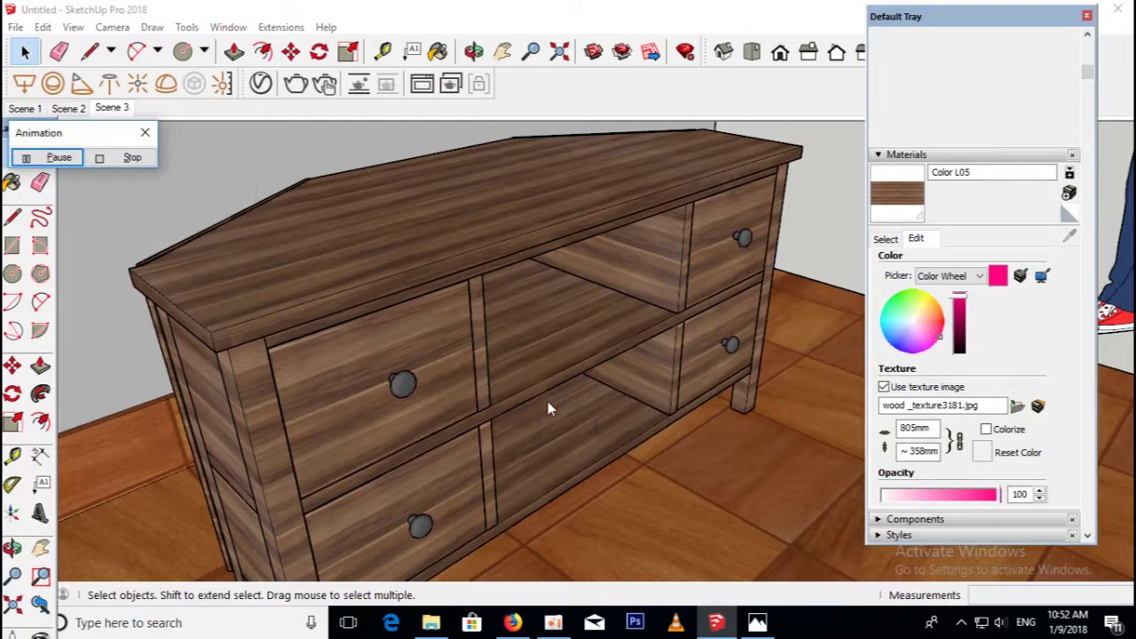